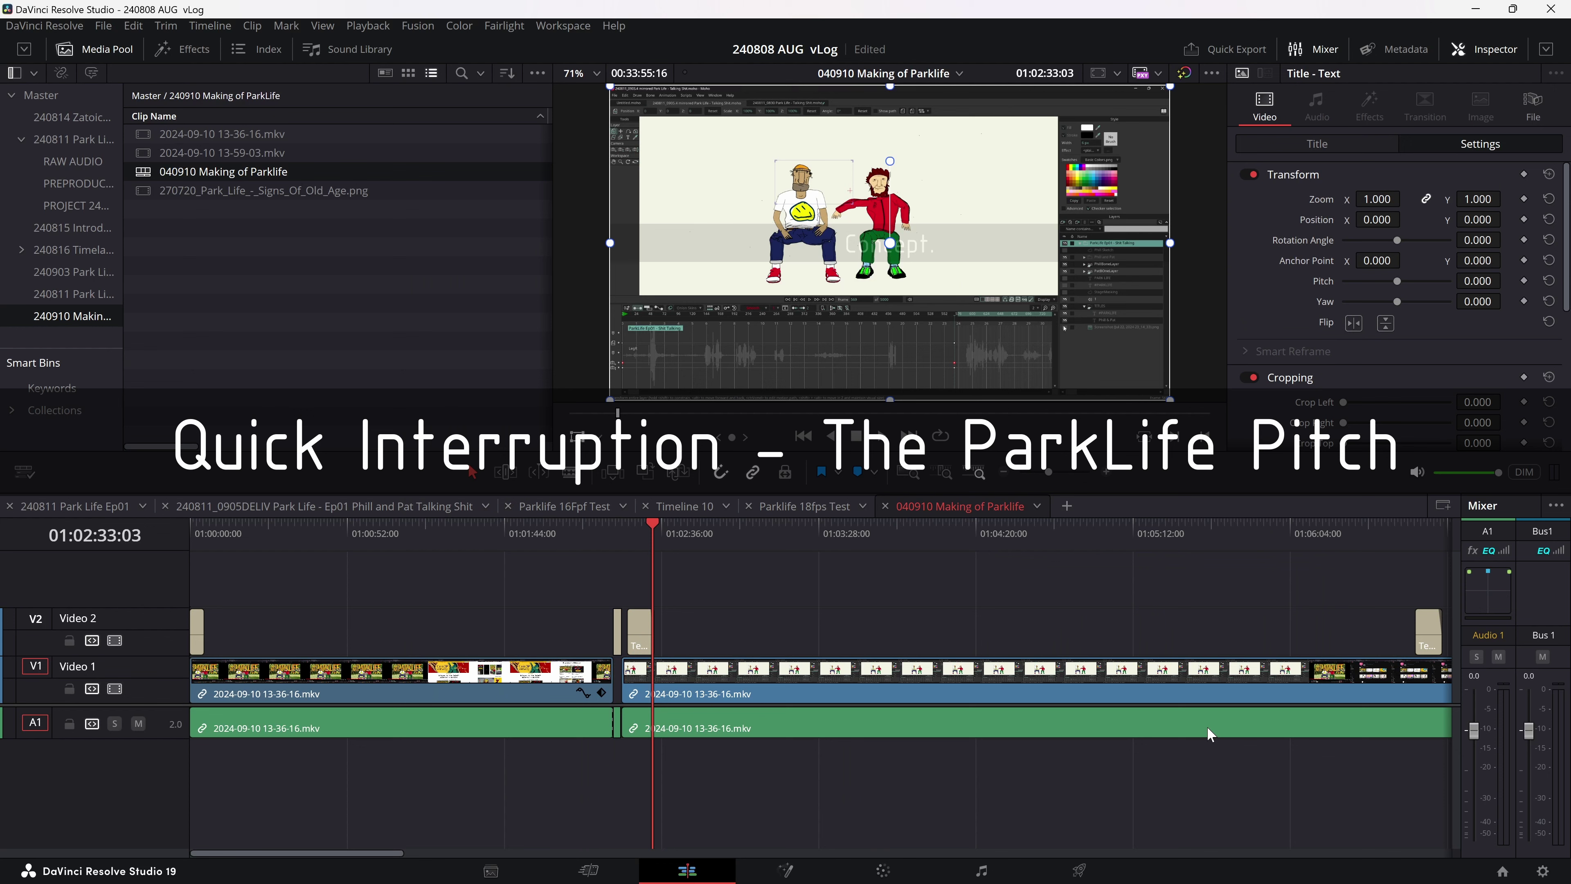
pyautogui.moveTo(795, 533); pyautogui.dragTo(830, 548)
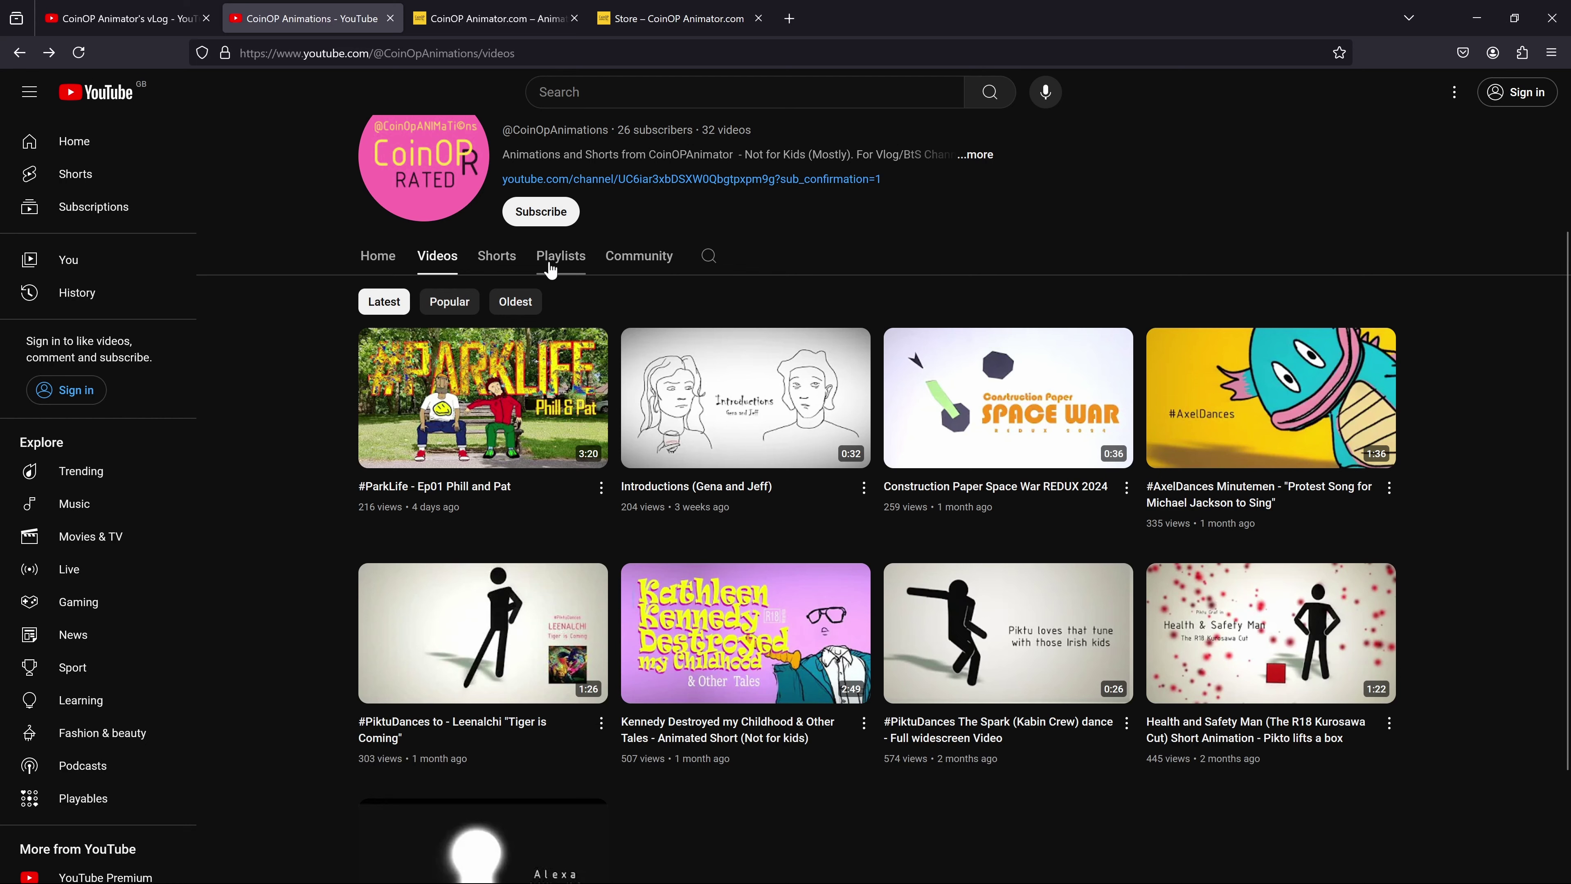
# - Open the CoinOP Animations channel's Community page and look through its posts
pyautogui.click(649, 279)
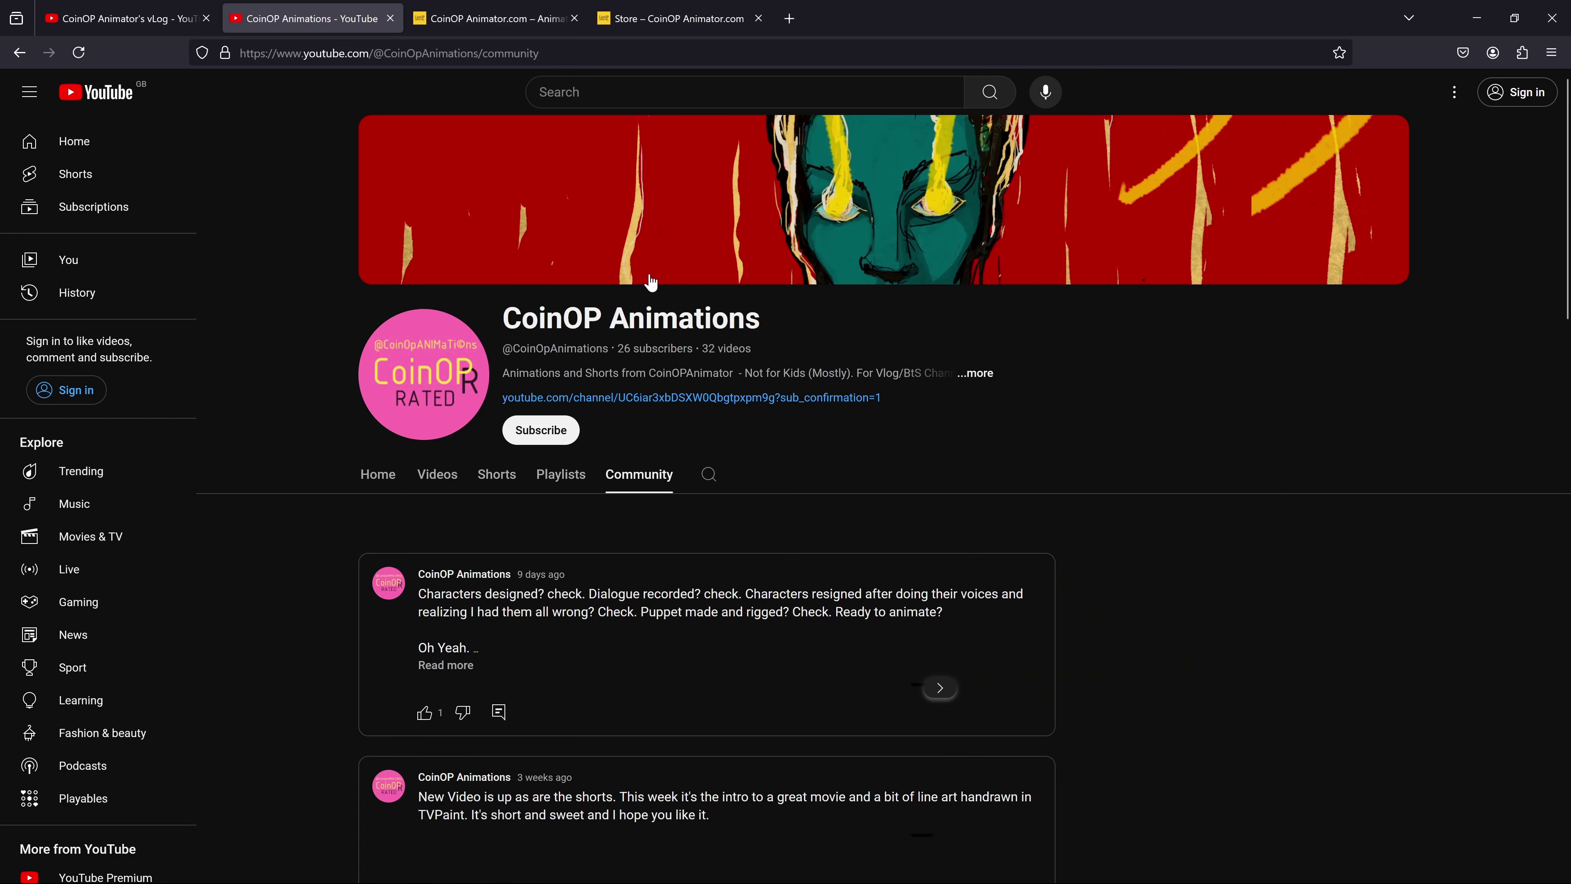
pyautogui.scroll(-1, 1567, 288)
pyautogui.moveTo(1567, 288); pyautogui.dragTo(1565, 750)
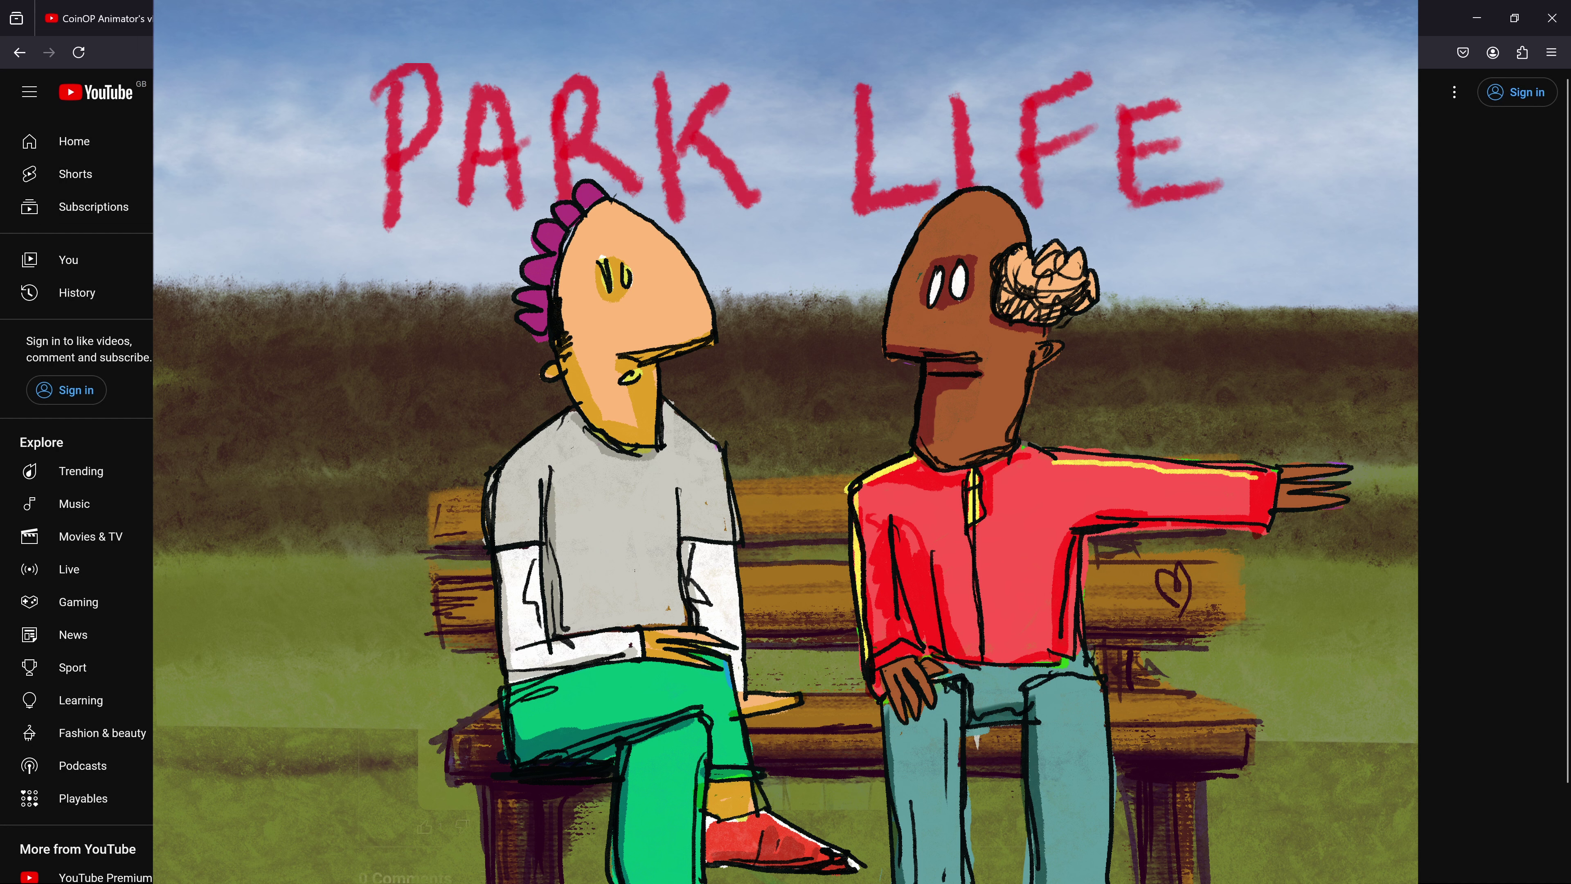
# - Return to the CoinOP Animator's vLog channel page and play the video "vlog270824 Tuesday - Somedays it's a struggle"
pyautogui.click(19, 52)
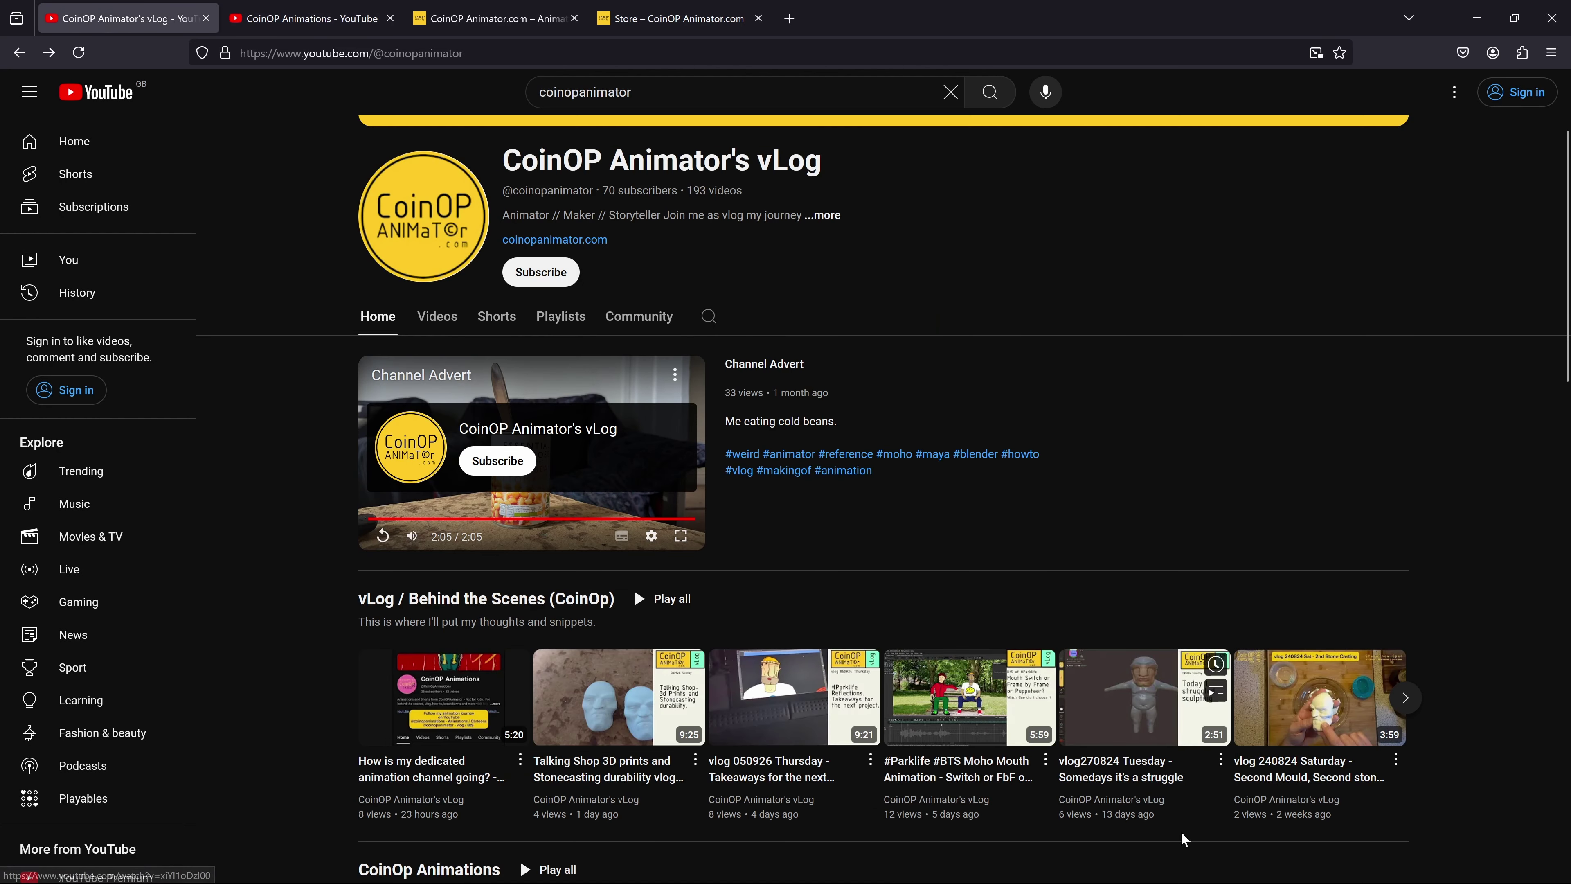
pyautogui.moveTo(1310, 706)
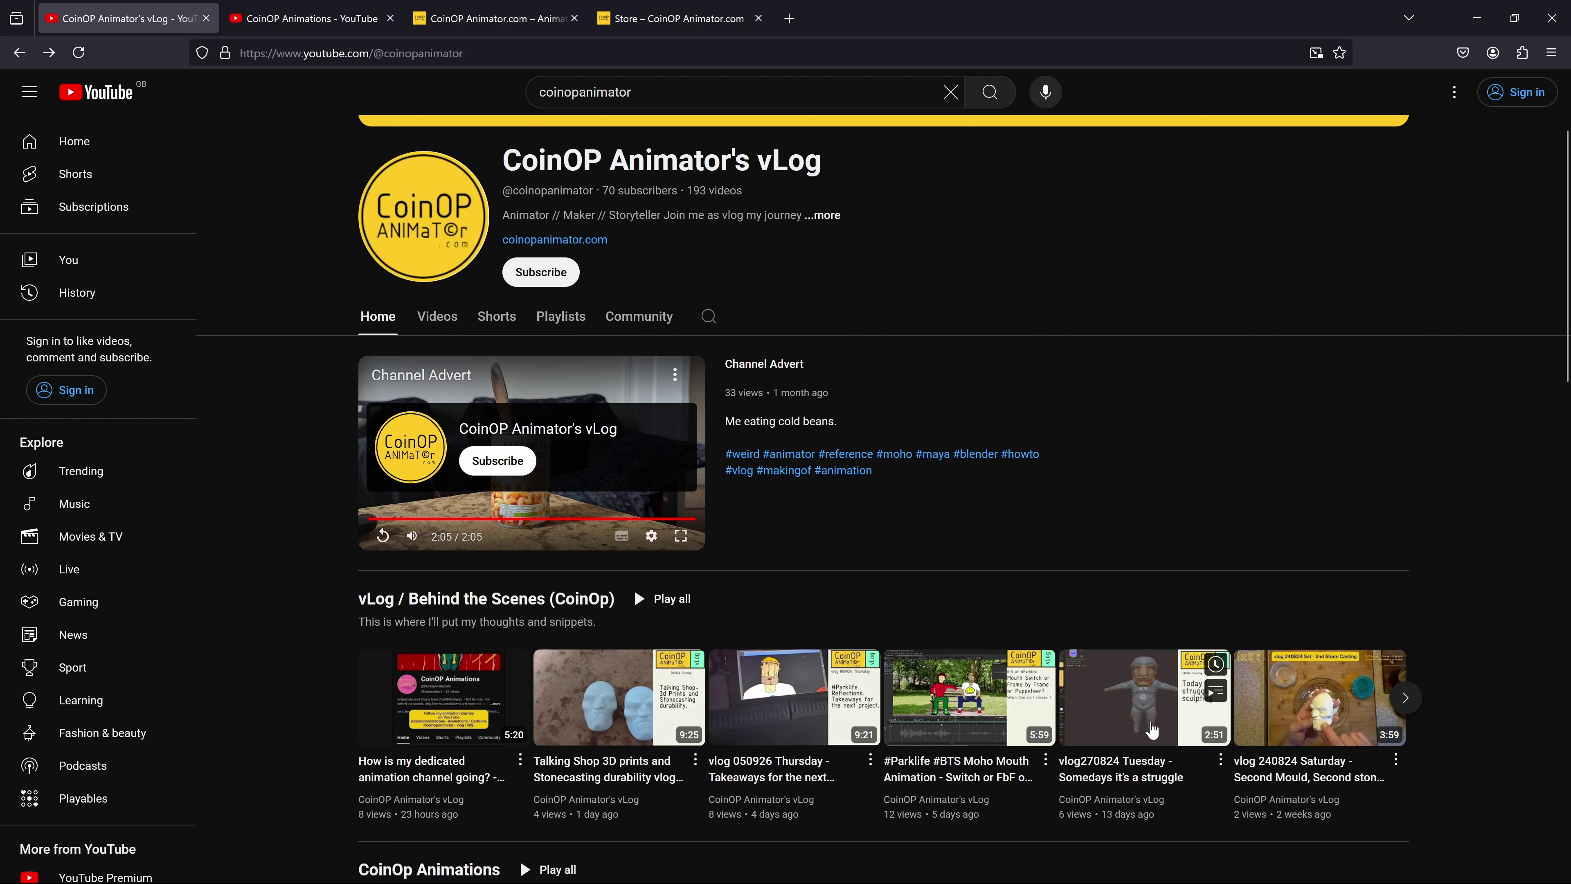
pyautogui.click(1139, 751)
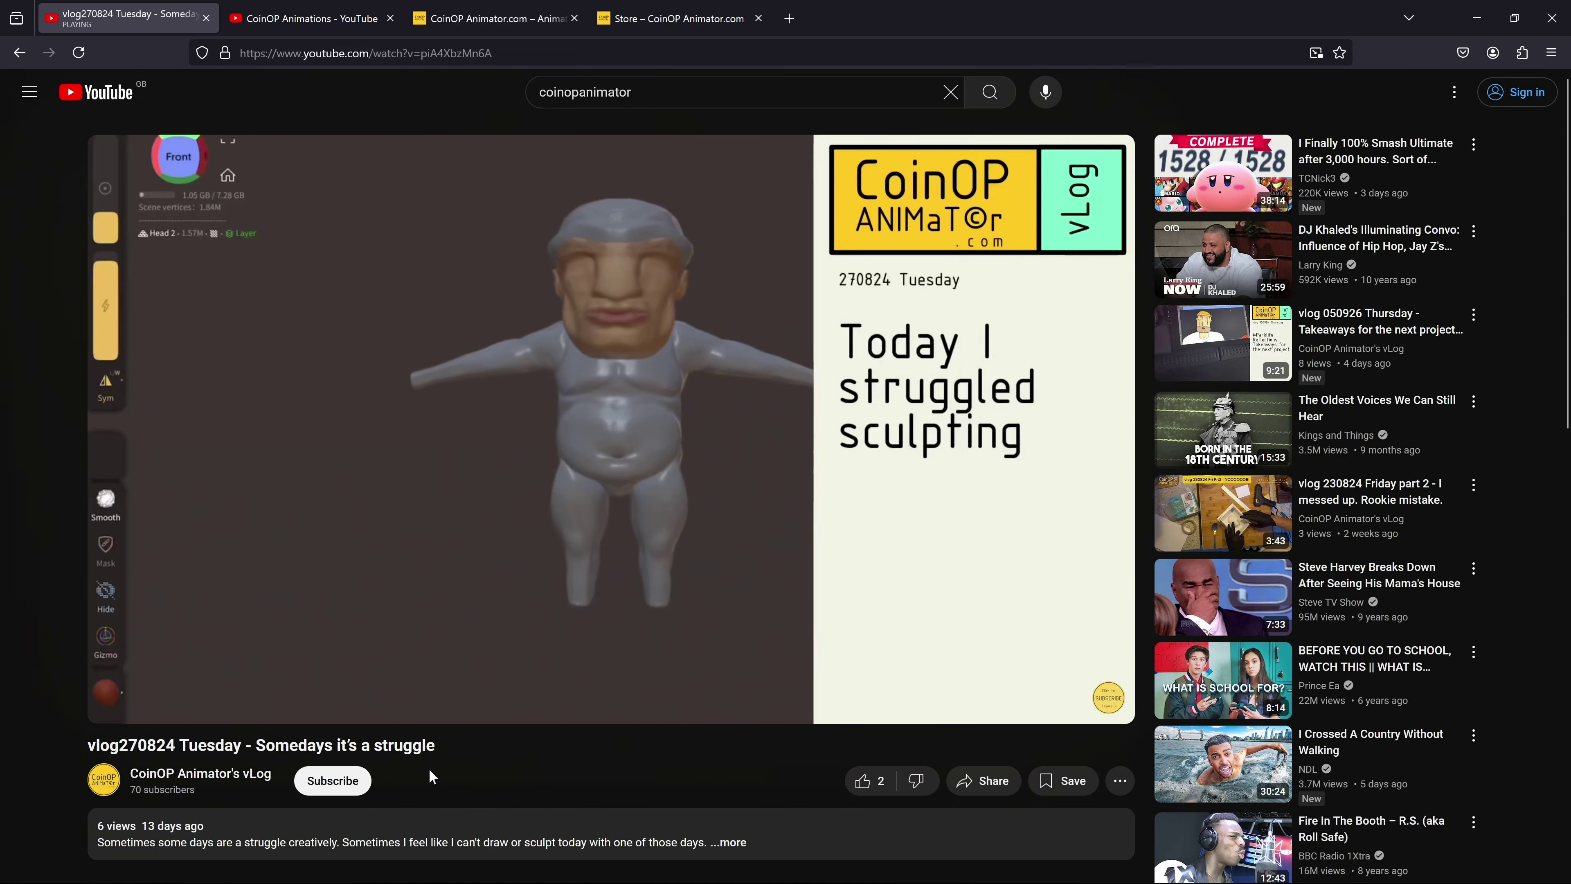
pyautogui.click(192, 705)
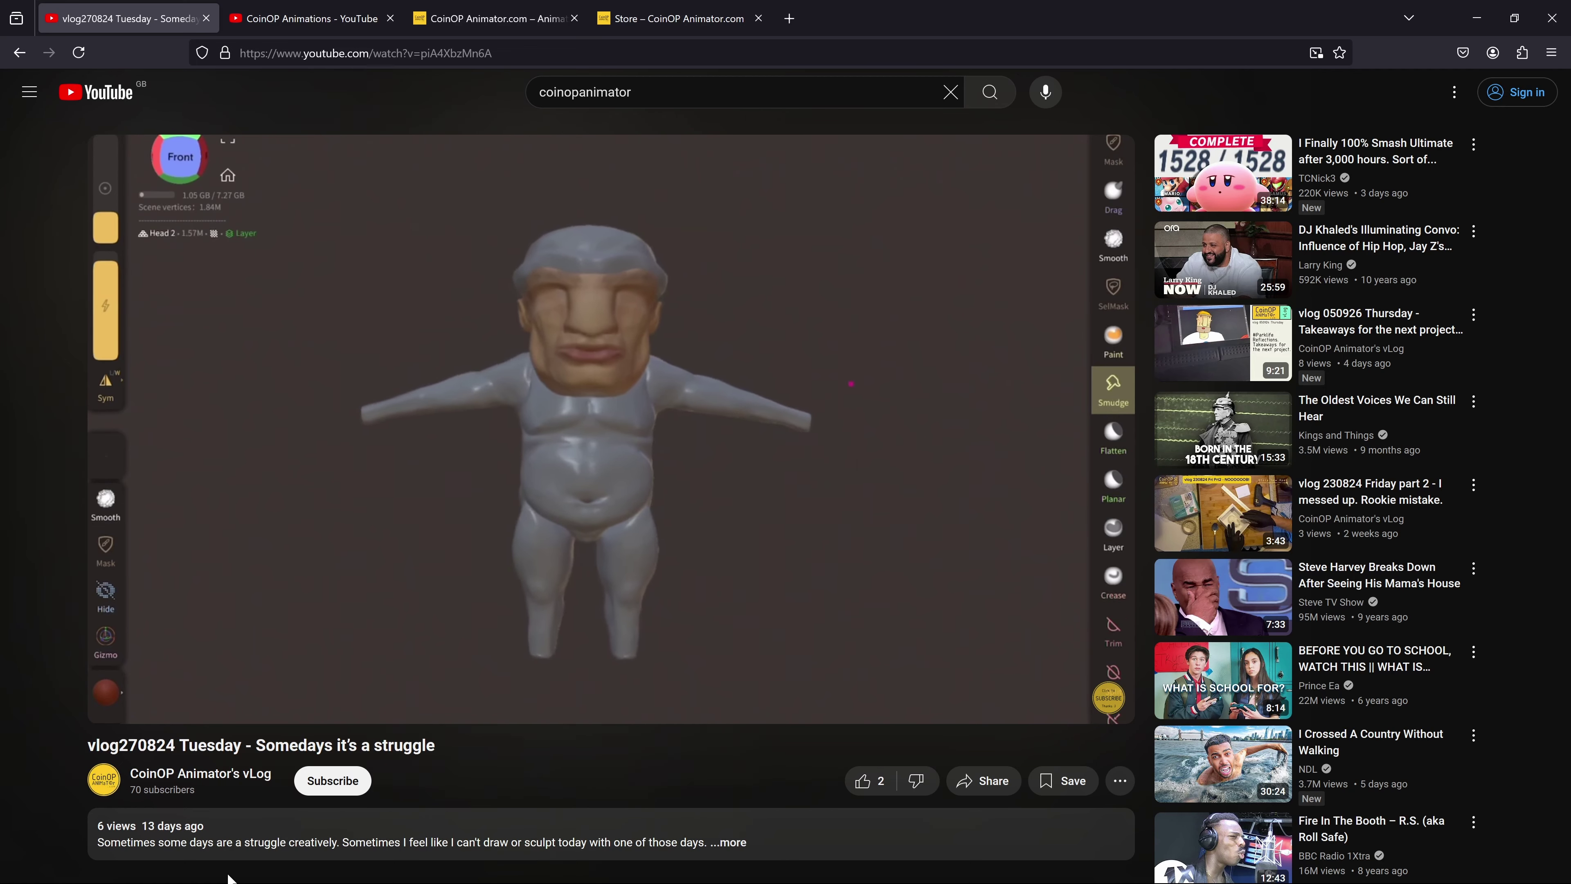
# - Go back to the vLog channel page and open the "#Parklife #BTS Moho Mouth Animation" video
pyautogui.click(22, 53)
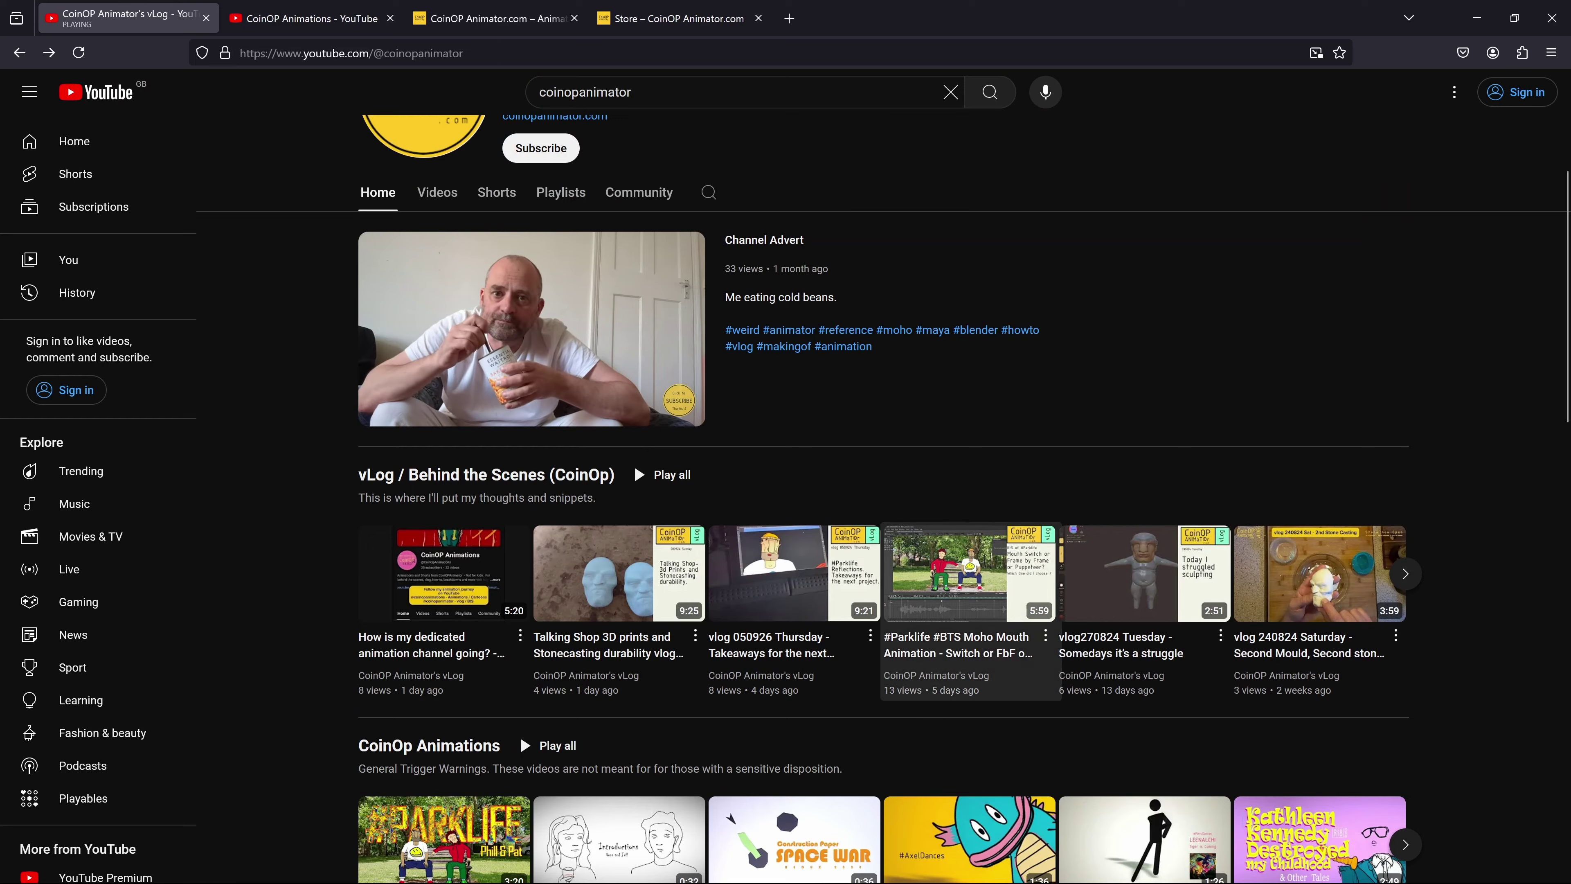
pyautogui.click(49, 53)
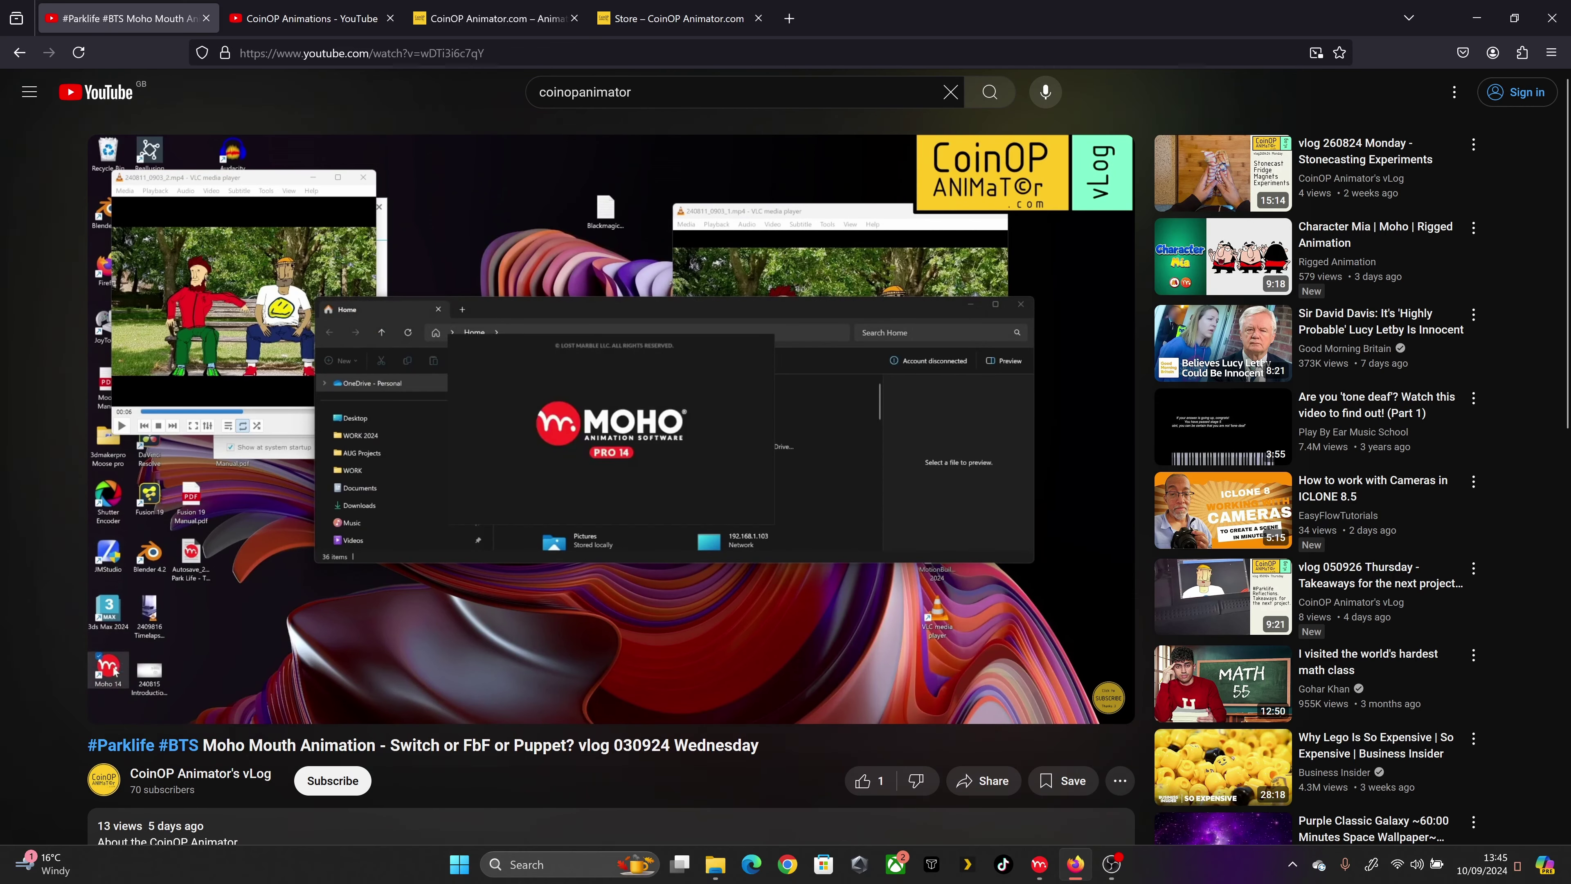
# - Switch to Moho and bring up the document "240811_0830 Park Life - Talking Shit.moho"
pyautogui.click(1039, 867)
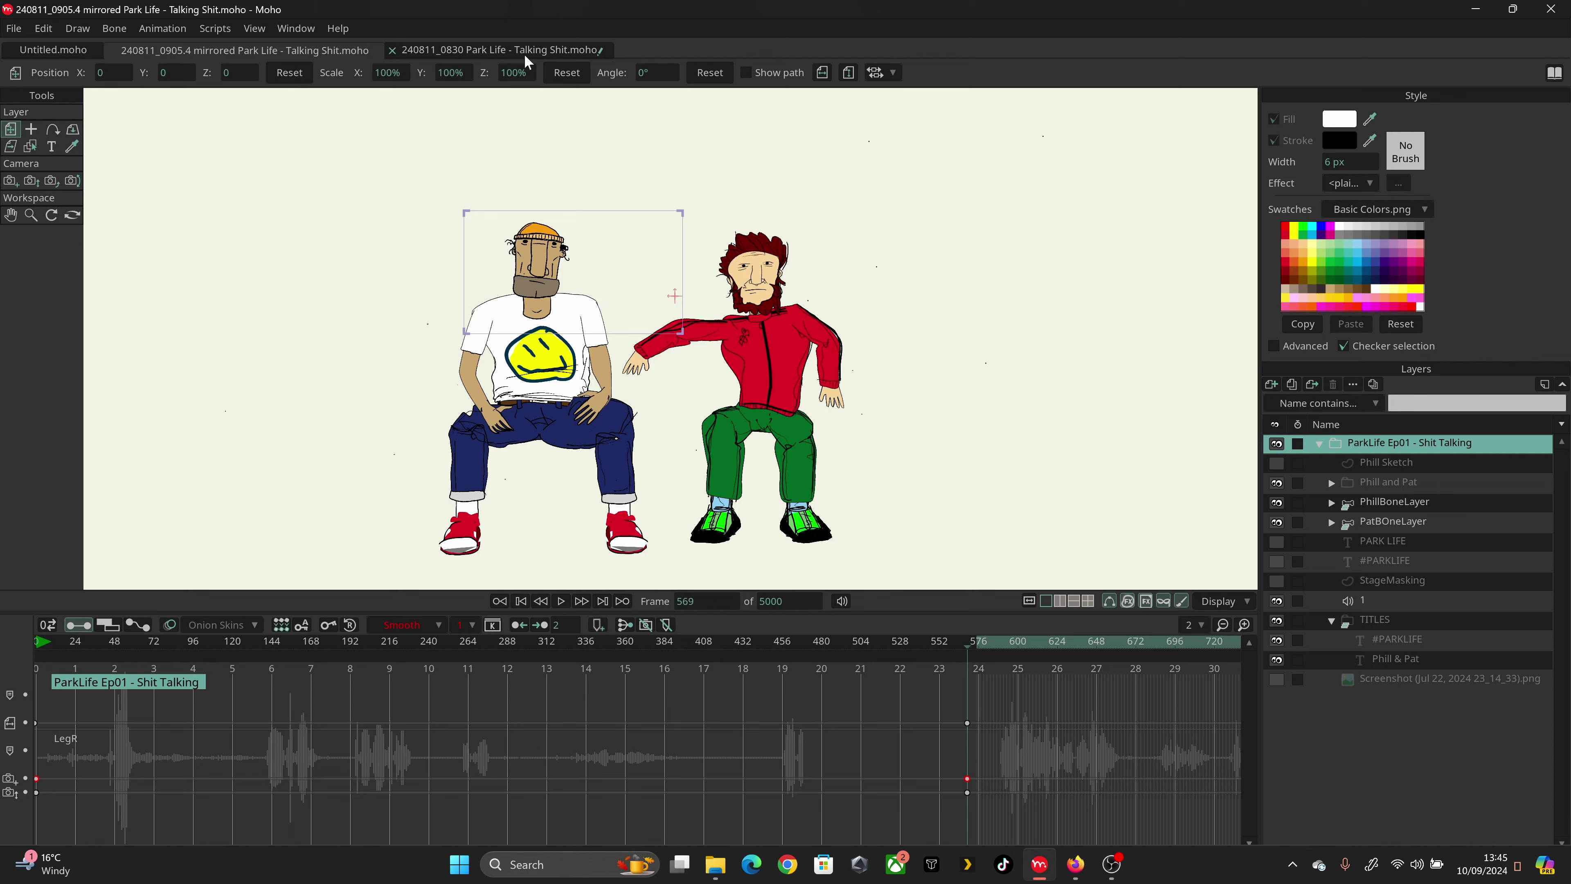
pyautogui.click(573, 47)
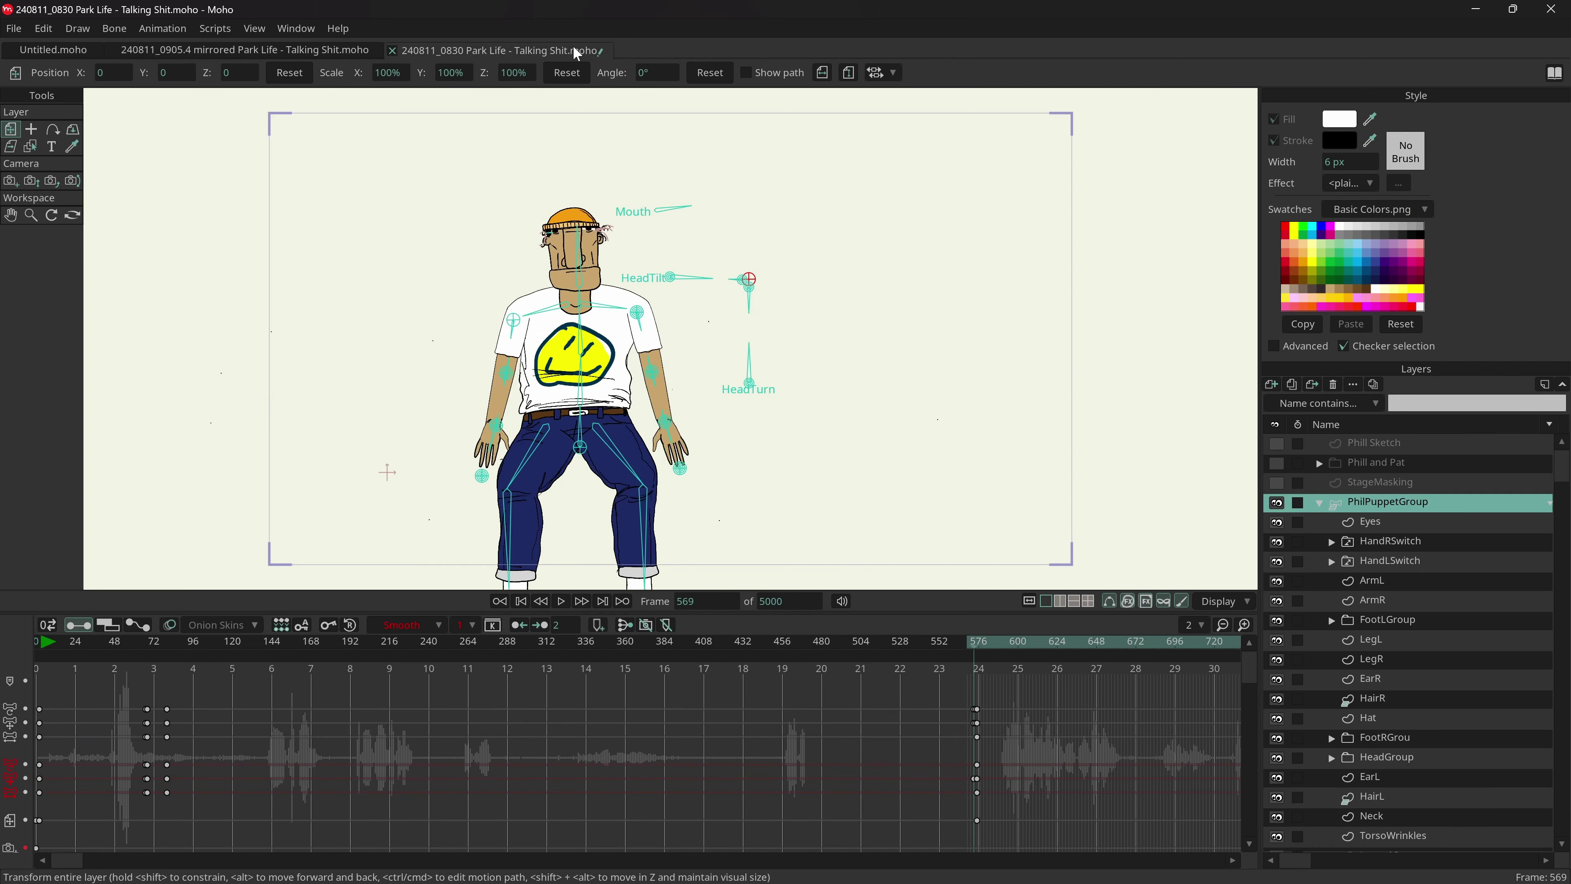
# - Move the puppet's head control bone at frame 573 to turn and tilt the head, and play the animation
pyautogui.scroll(1, 671, 339)
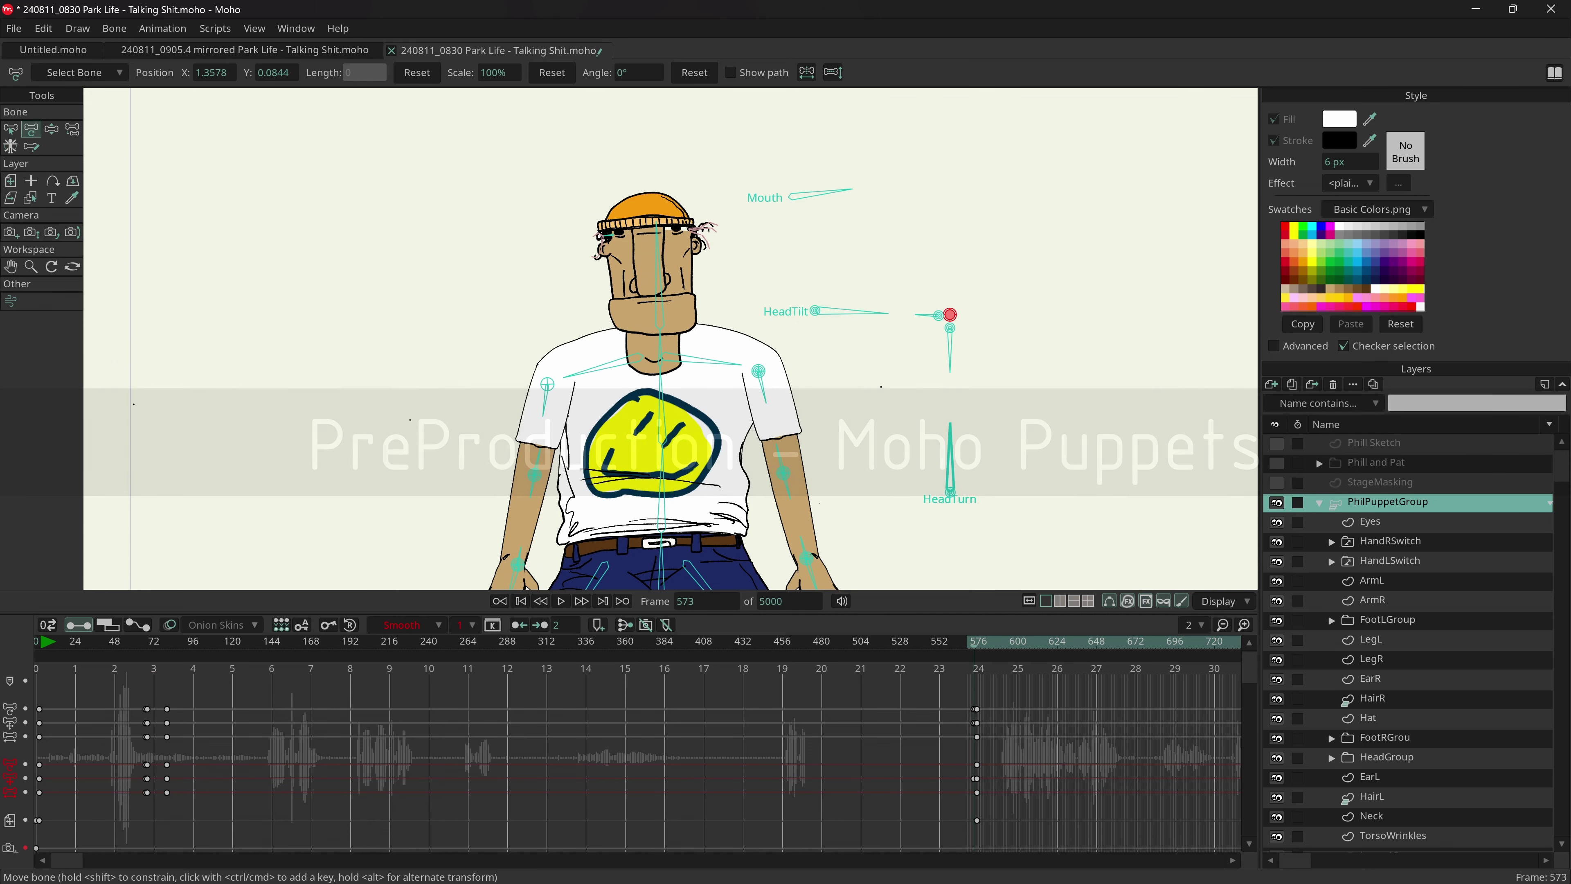
pyautogui.moveTo(950, 315)
pyautogui.mouseDown()
pyautogui.moveTo(990, 322)
pyautogui.moveTo(958, 314)
pyautogui.moveTo(985, 306)
pyautogui.moveTo(975, 314)
pyautogui.mouseUp()
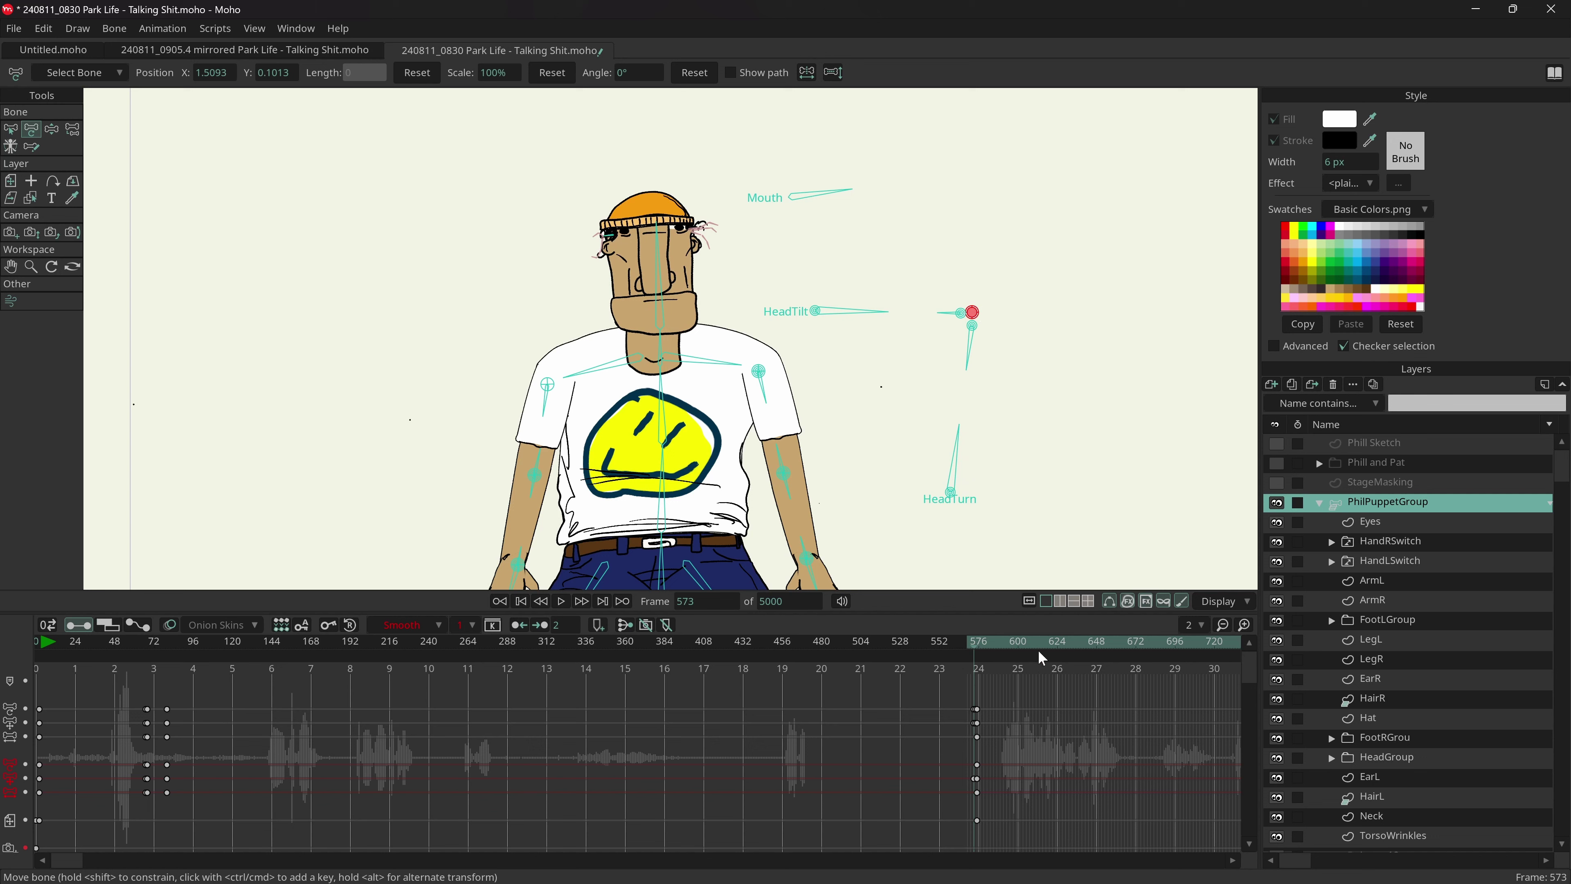
pyautogui.moveTo(975, 312)
pyautogui.mouseDown()
pyautogui.moveTo(978, 287)
pyautogui.moveTo(967, 293)
pyautogui.mouseUp()
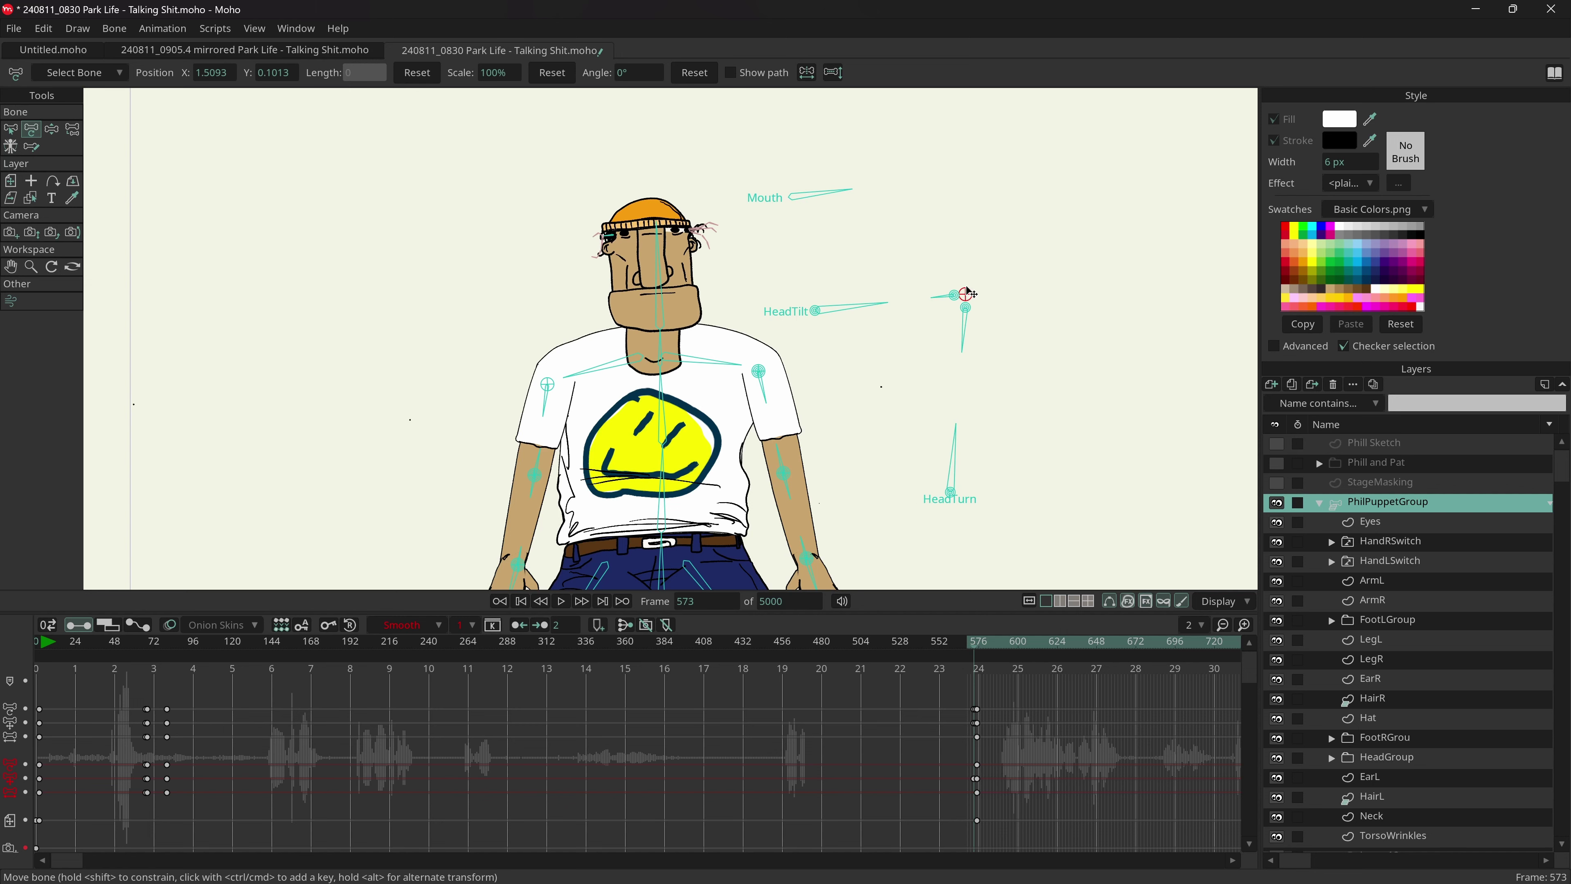
pyautogui.press('space')
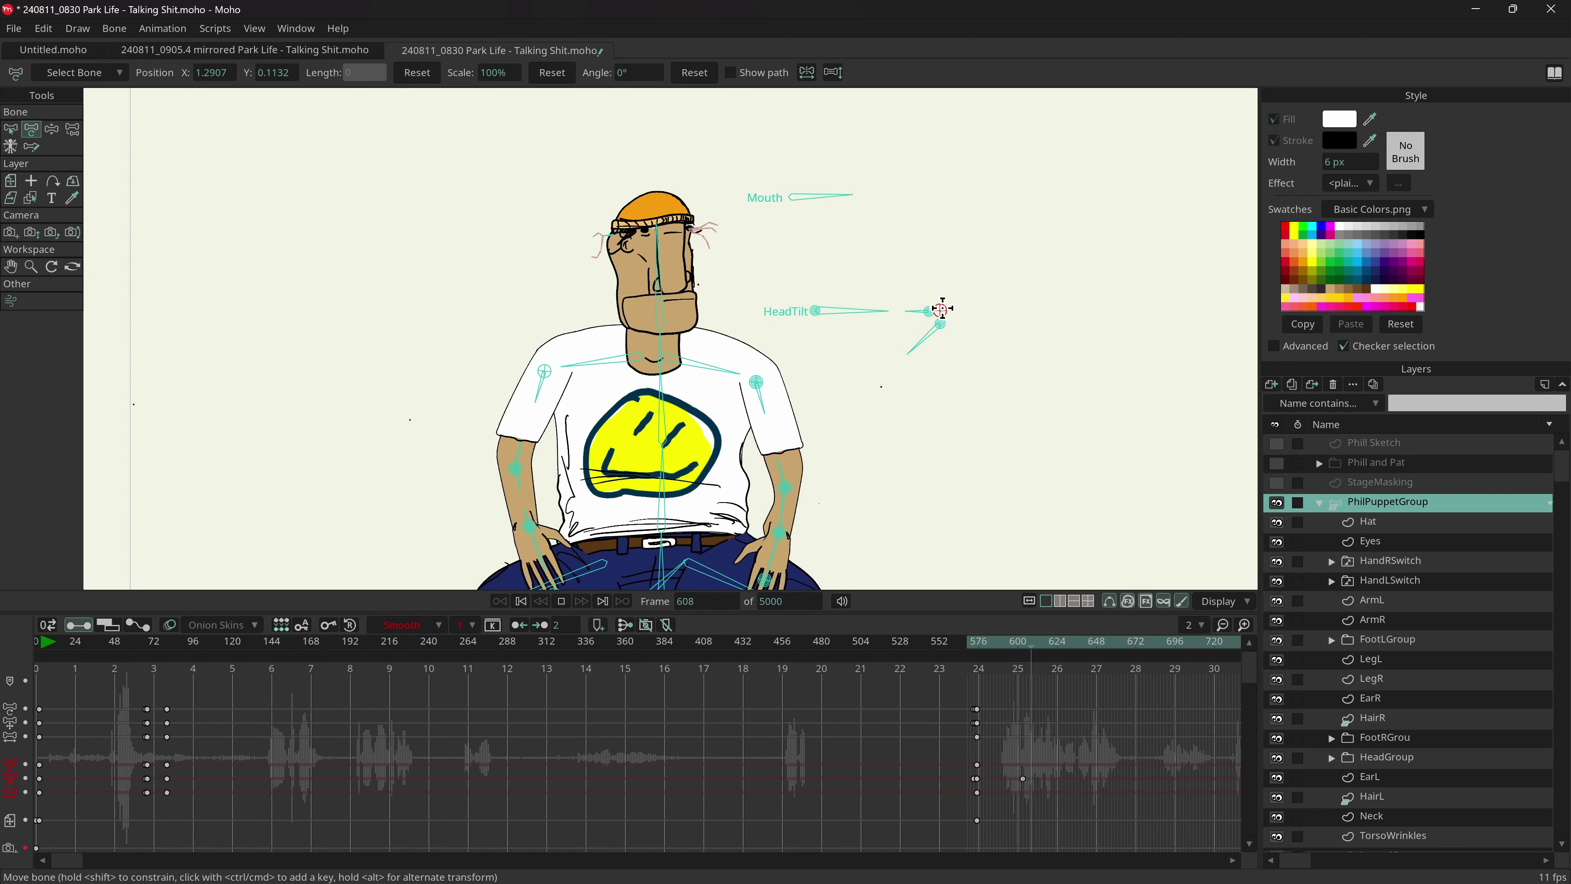
# - Try moving the head control bone downward to tilt the puppet's head, and undo the move
pyautogui.moveTo(839, 283); pyautogui.dragTo(899, 347)
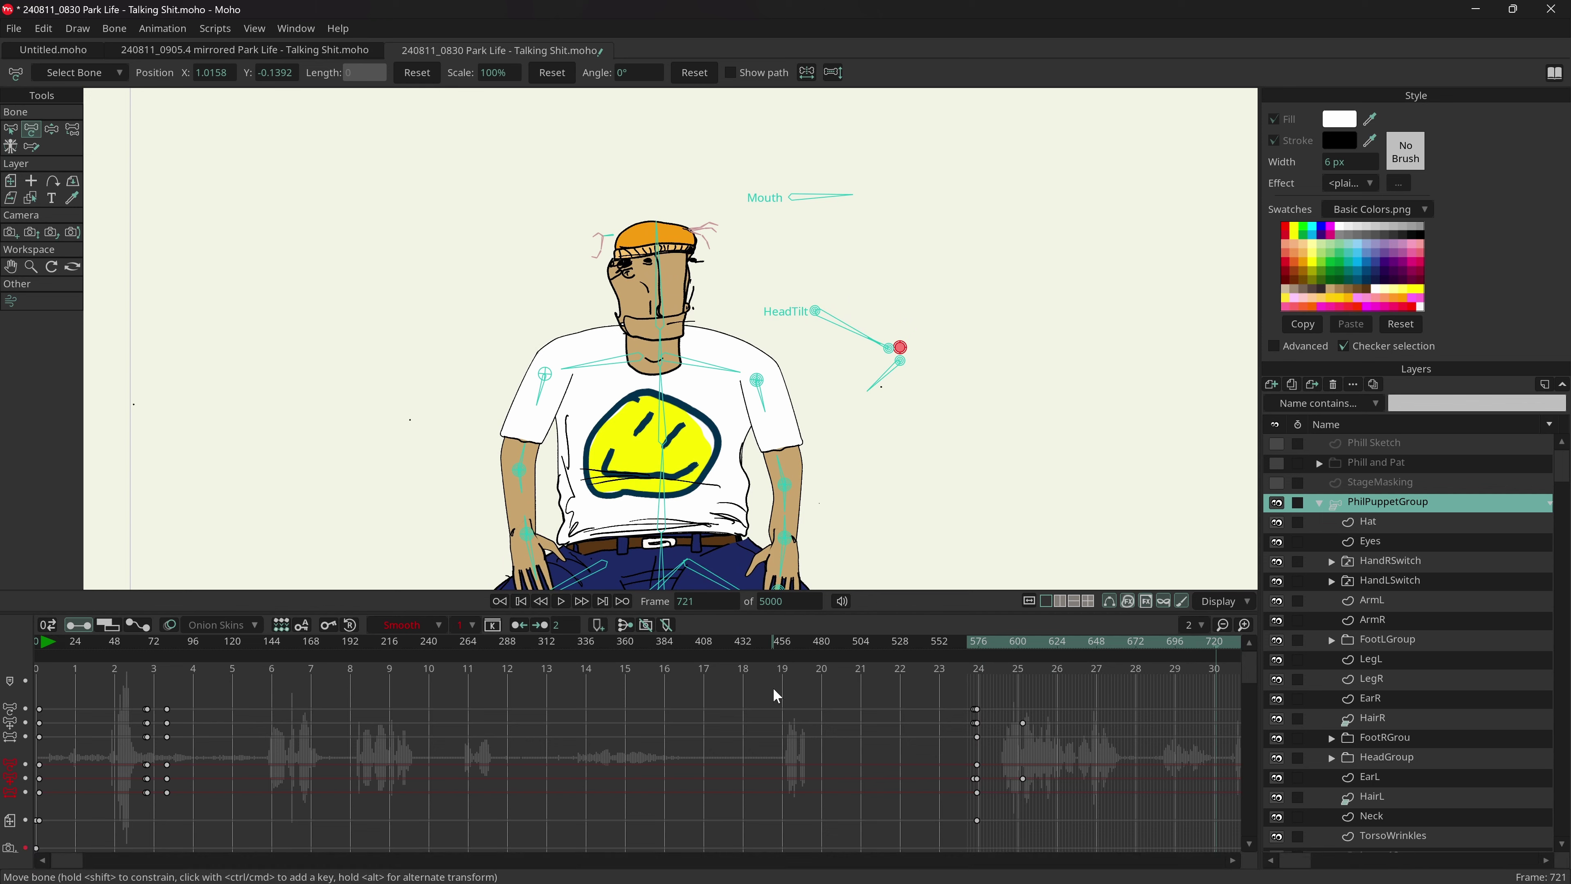
pyautogui.hotkey('ctrl', 'z')
# - Scrub to frame 583 and delete the keyframes further along the PhilPuppetGroup timeline
pyautogui.moveTo(965, 649); pyautogui.dragTo(726, 646)
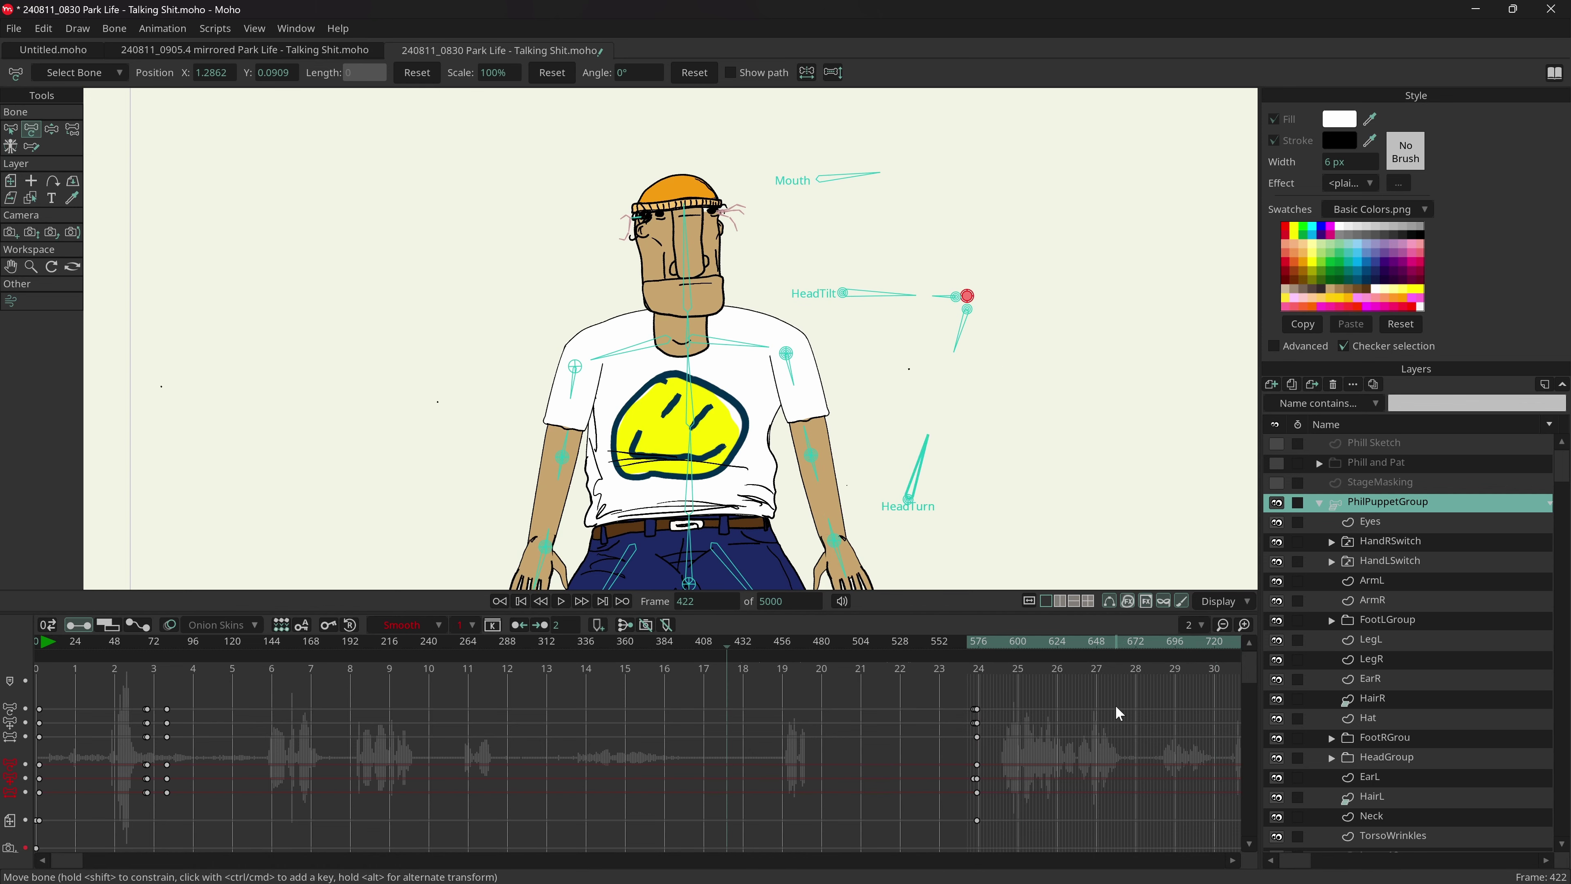
pyautogui.click(993, 648)
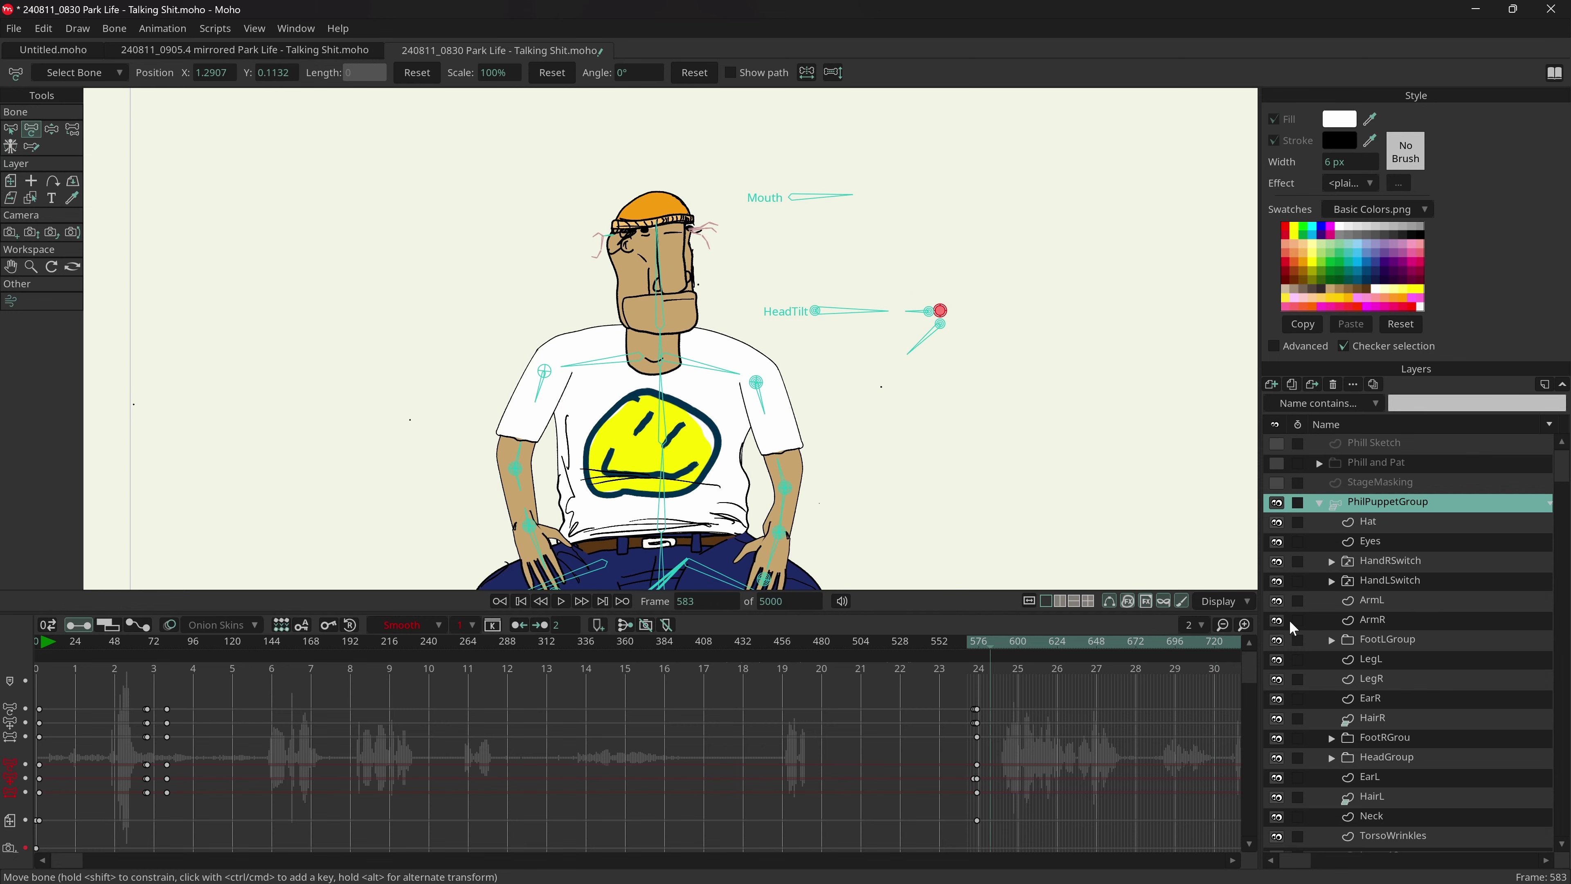
pyautogui.click(1222, 624)
pyautogui.moveTo(946, 681); pyautogui.dragTo(859, 759)
pyautogui.press('Delete')
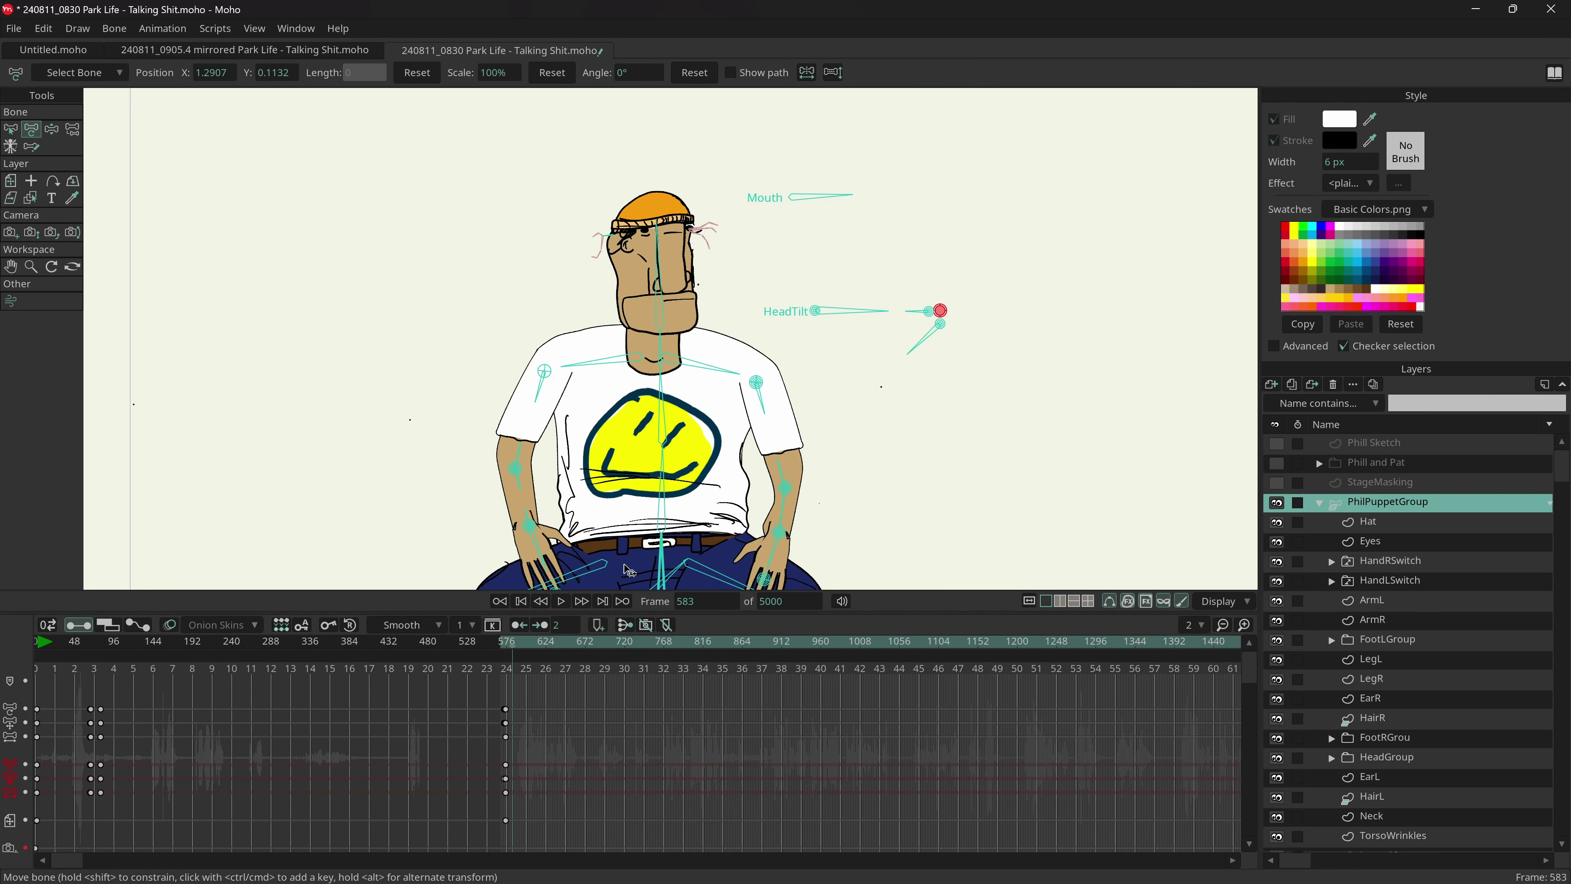
# - Rotate the Mouth bone downward at frame 583 with the Manipulate Bones tool
pyautogui.click(835, 203)
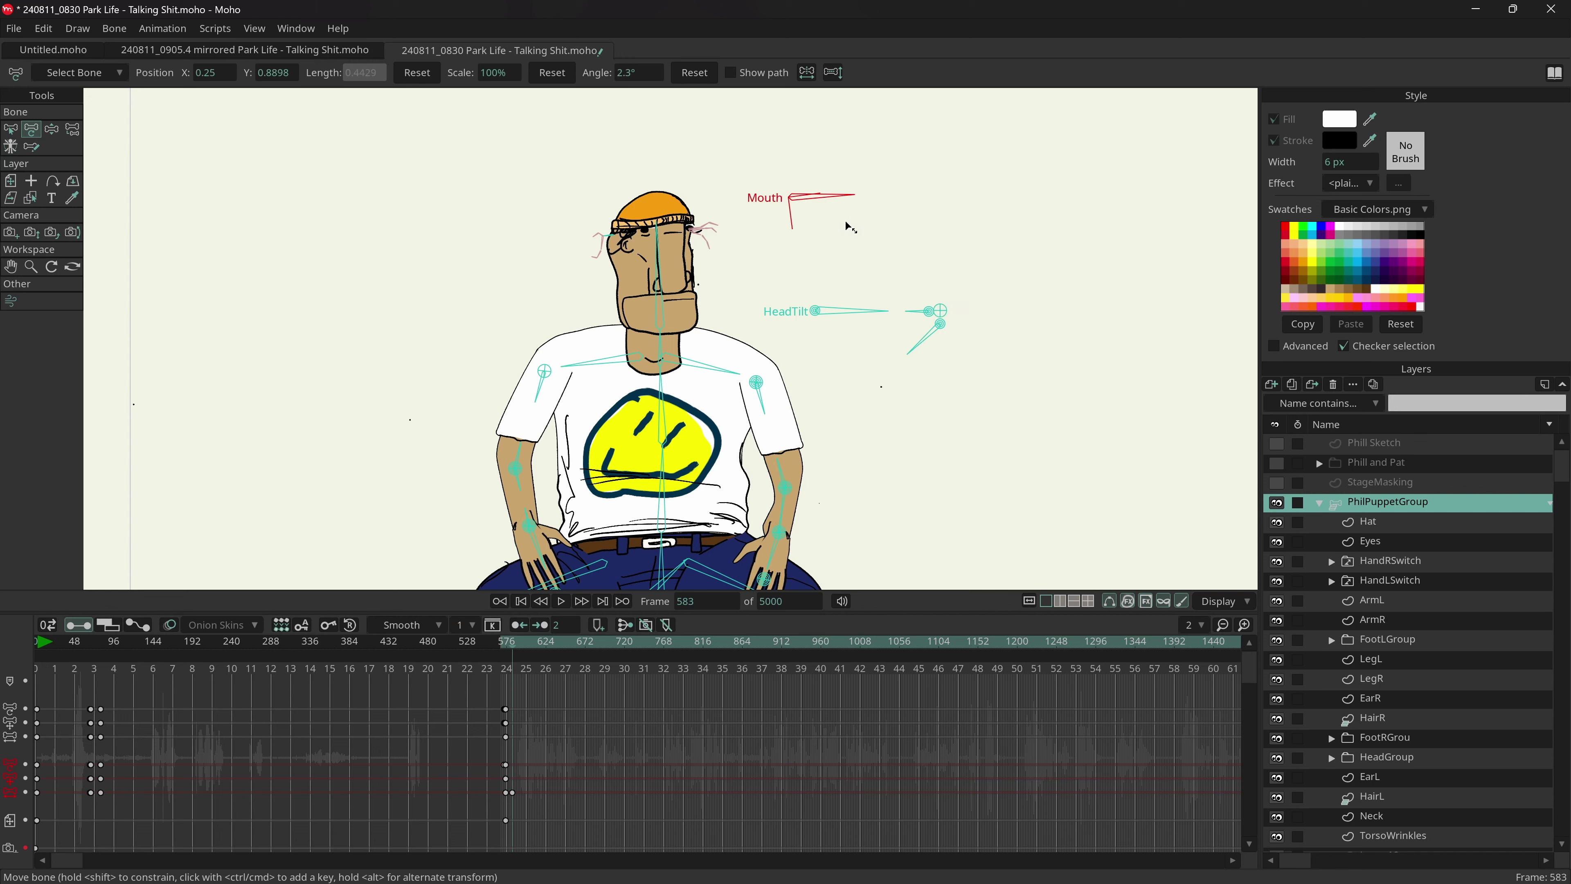
pyautogui.press('z')
pyautogui.moveTo(850, 227); pyautogui.dragTo(879, 214)
# - Move the head control bone up and away from the HeadTilt bone at frame 583 to tilt the head
pyautogui.click(924, 313)
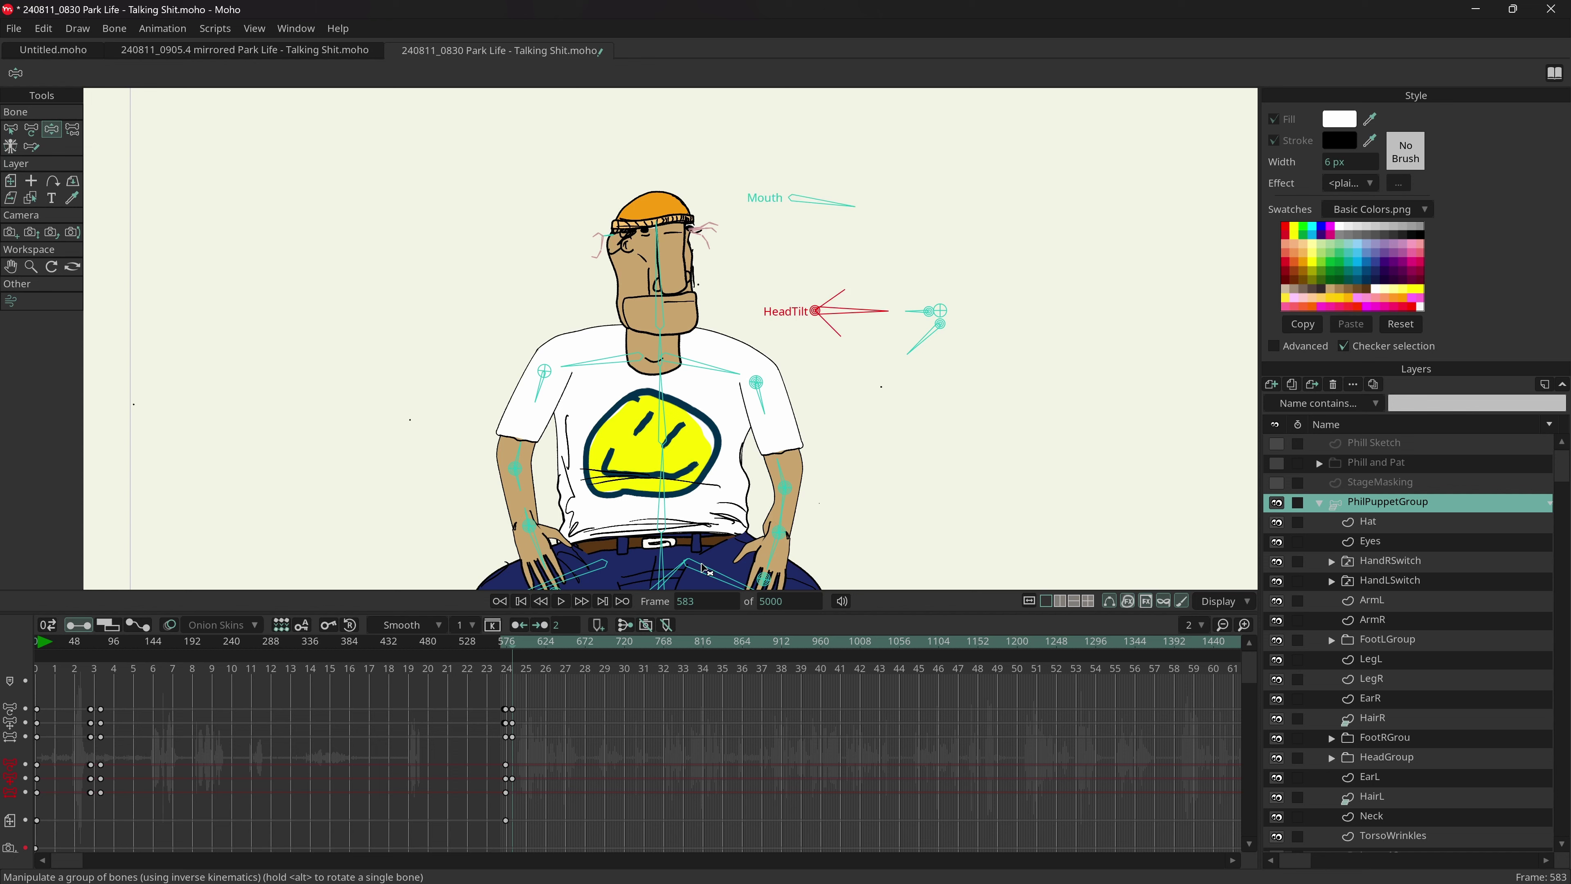
pyautogui.moveTo(945, 315); pyautogui.dragTo(980, 289)
pyautogui.scroll(-1, 455, 746)
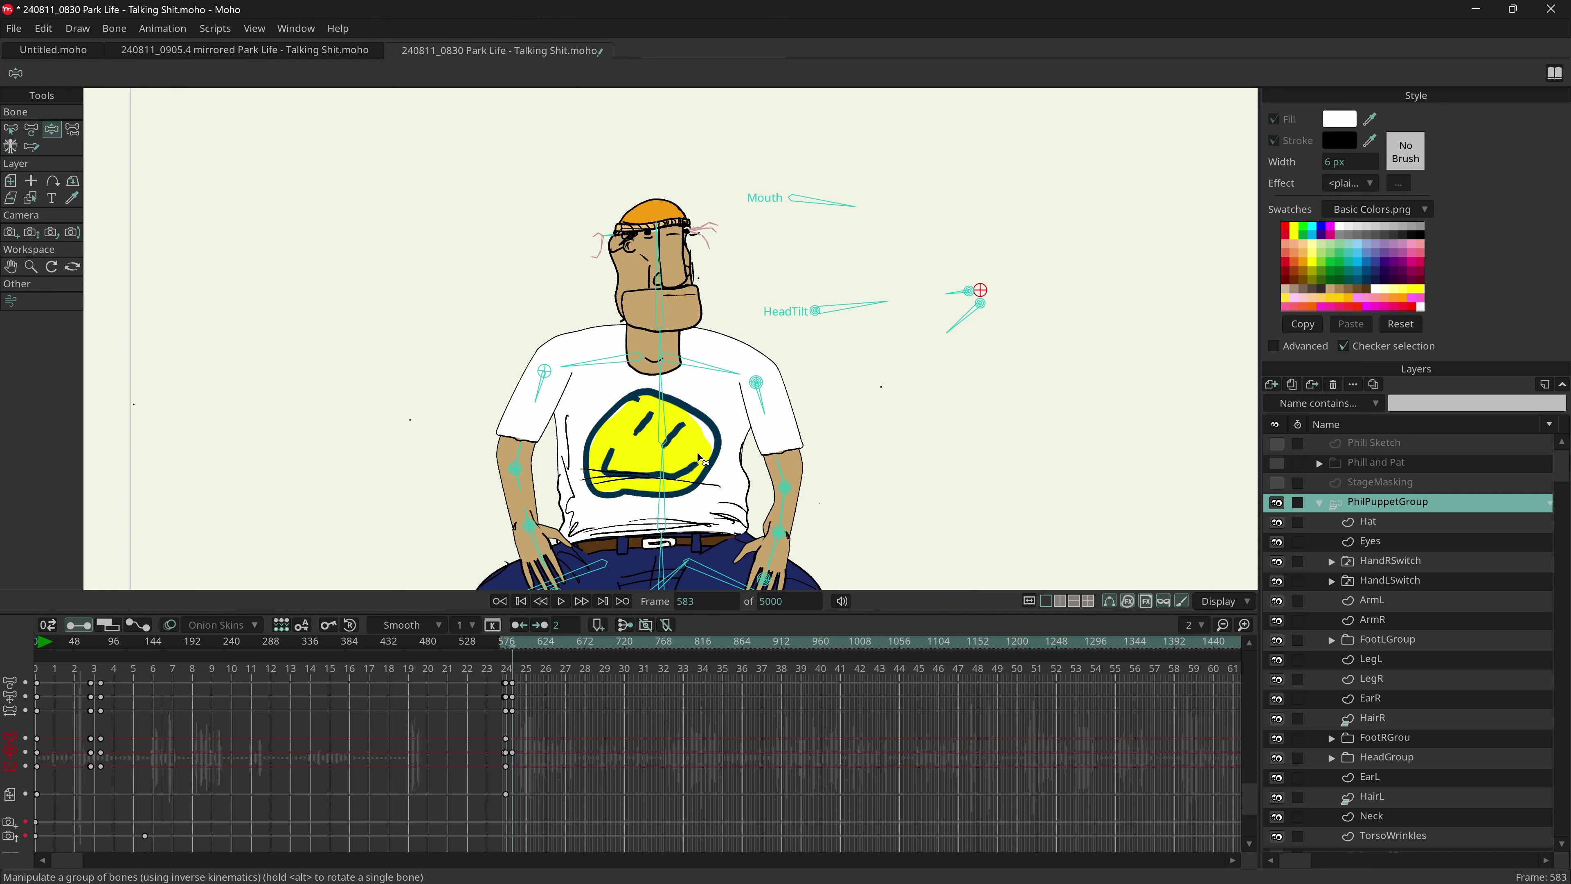
# - Select the HeadTurn bone with the Transform Bone tool and shift the head control to repose the head at frame 583
pyautogui.scroll(-1, 704, 455)
pyautogui.press('t')
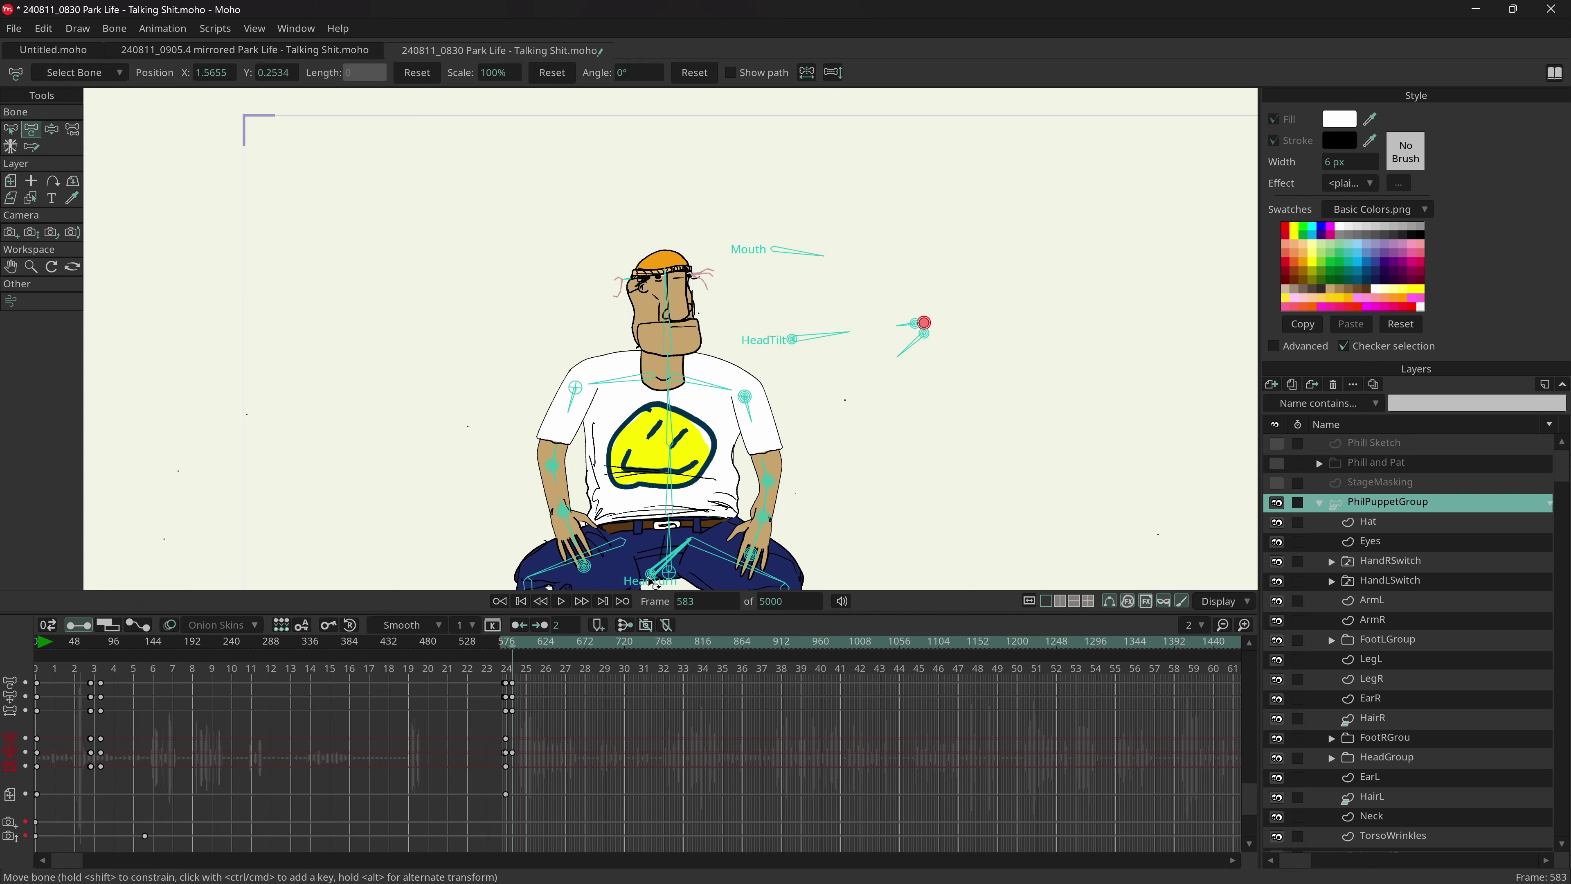
pyautogui.click(649, 576)
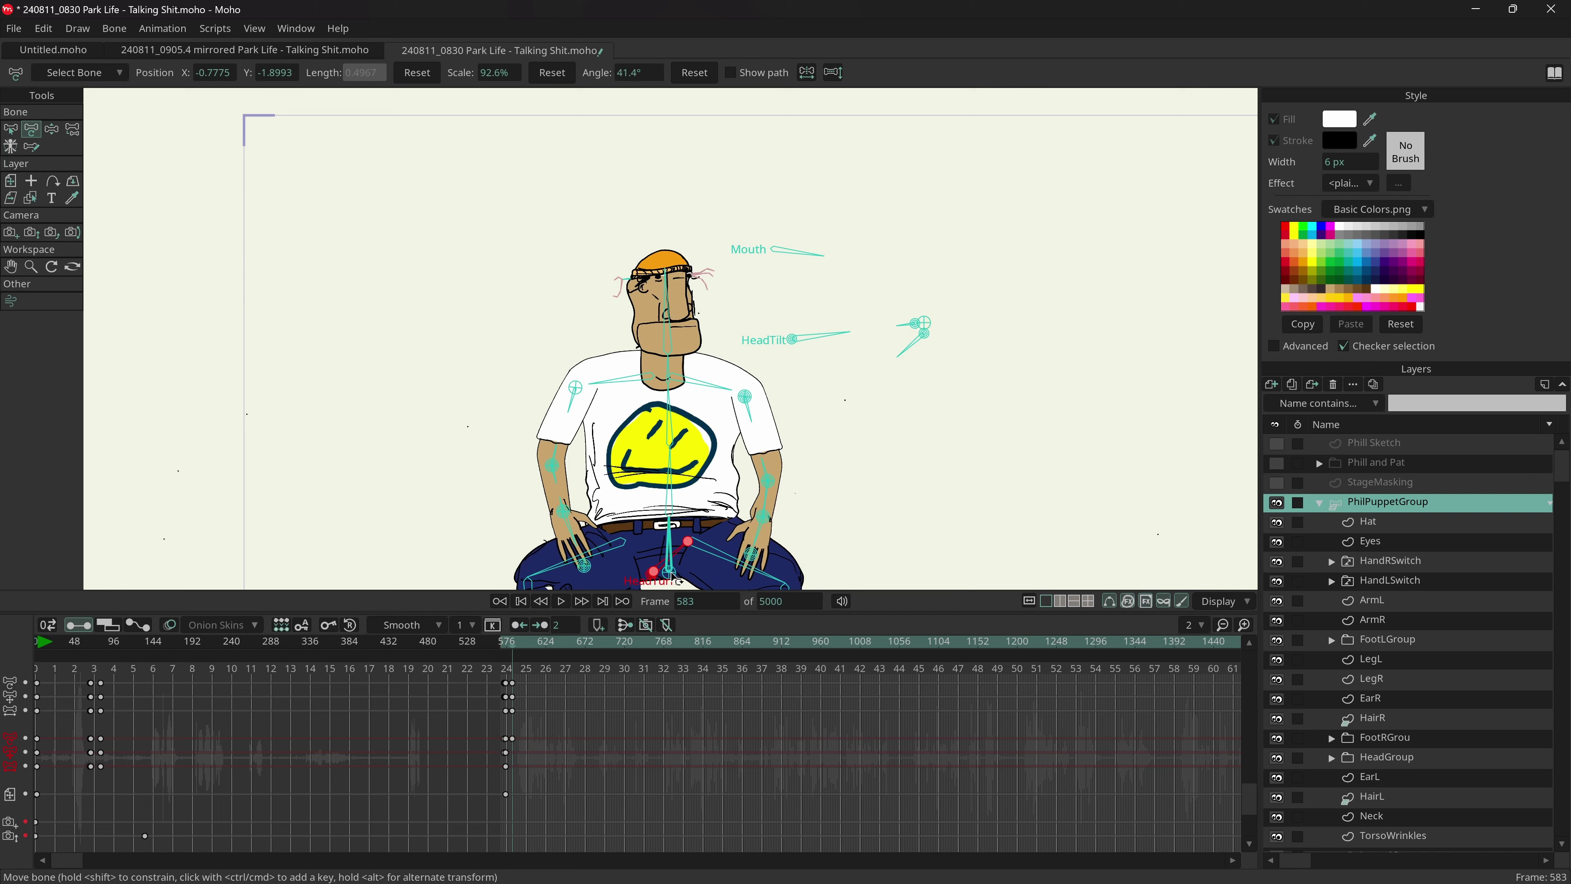
pyautogui.moveTo(940, 307)
pyautogui.mouseDown()
pyautogui.moveTo(874, 410)
pyautogui.moveTo(919, 326)
pyautogui.mouseUp()
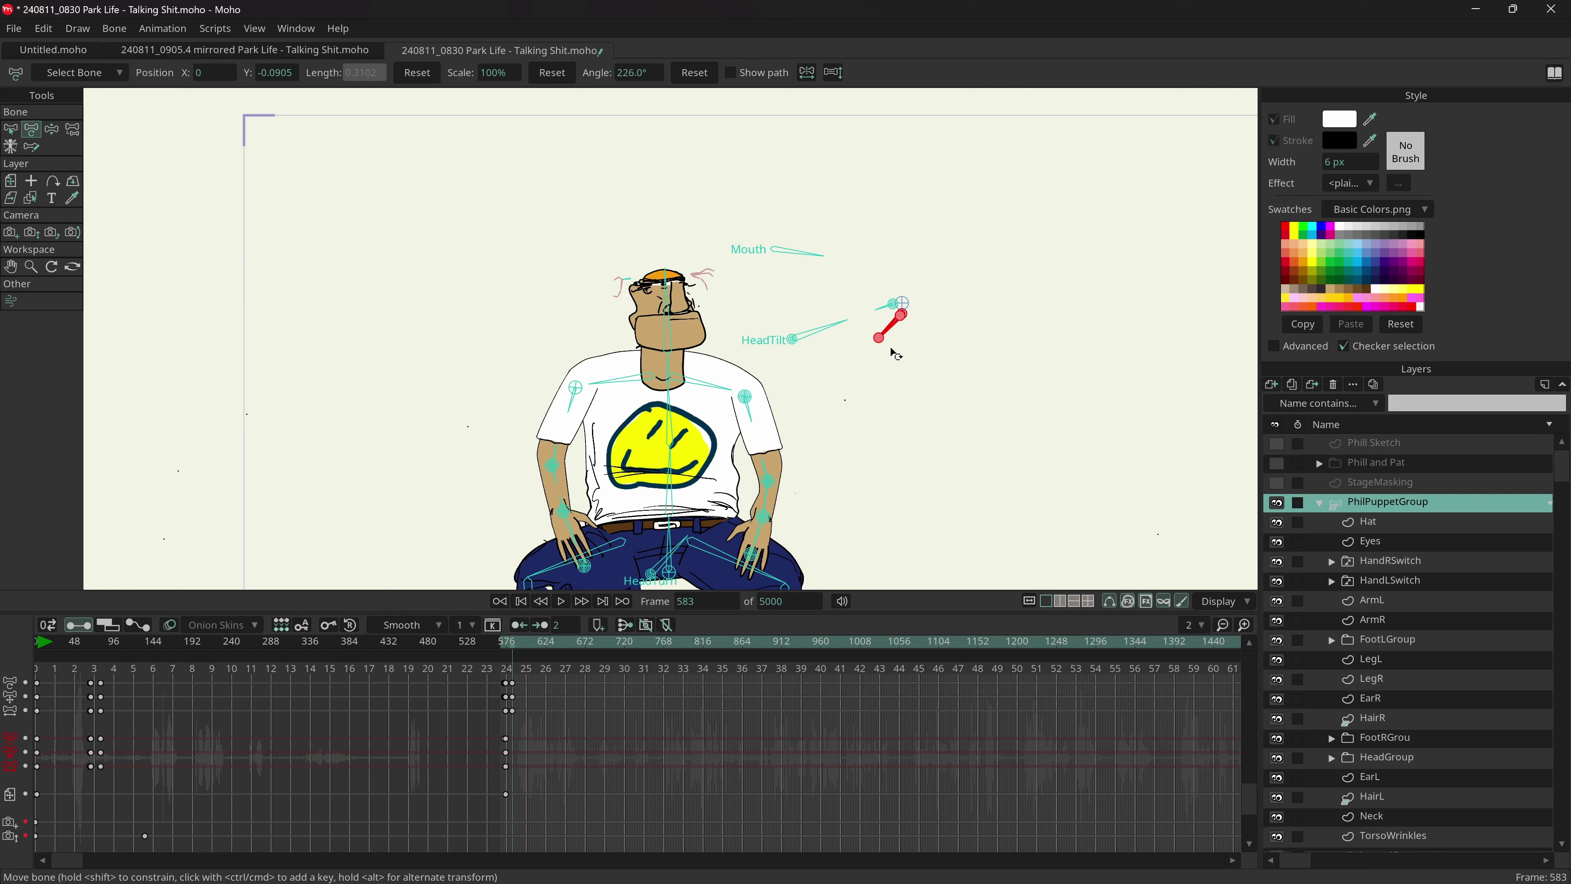
# - Return to the start of the timeline, step forward to frame 8 and select the HeadTurn bone to check the head pose
pyautogui.click(523, 603)
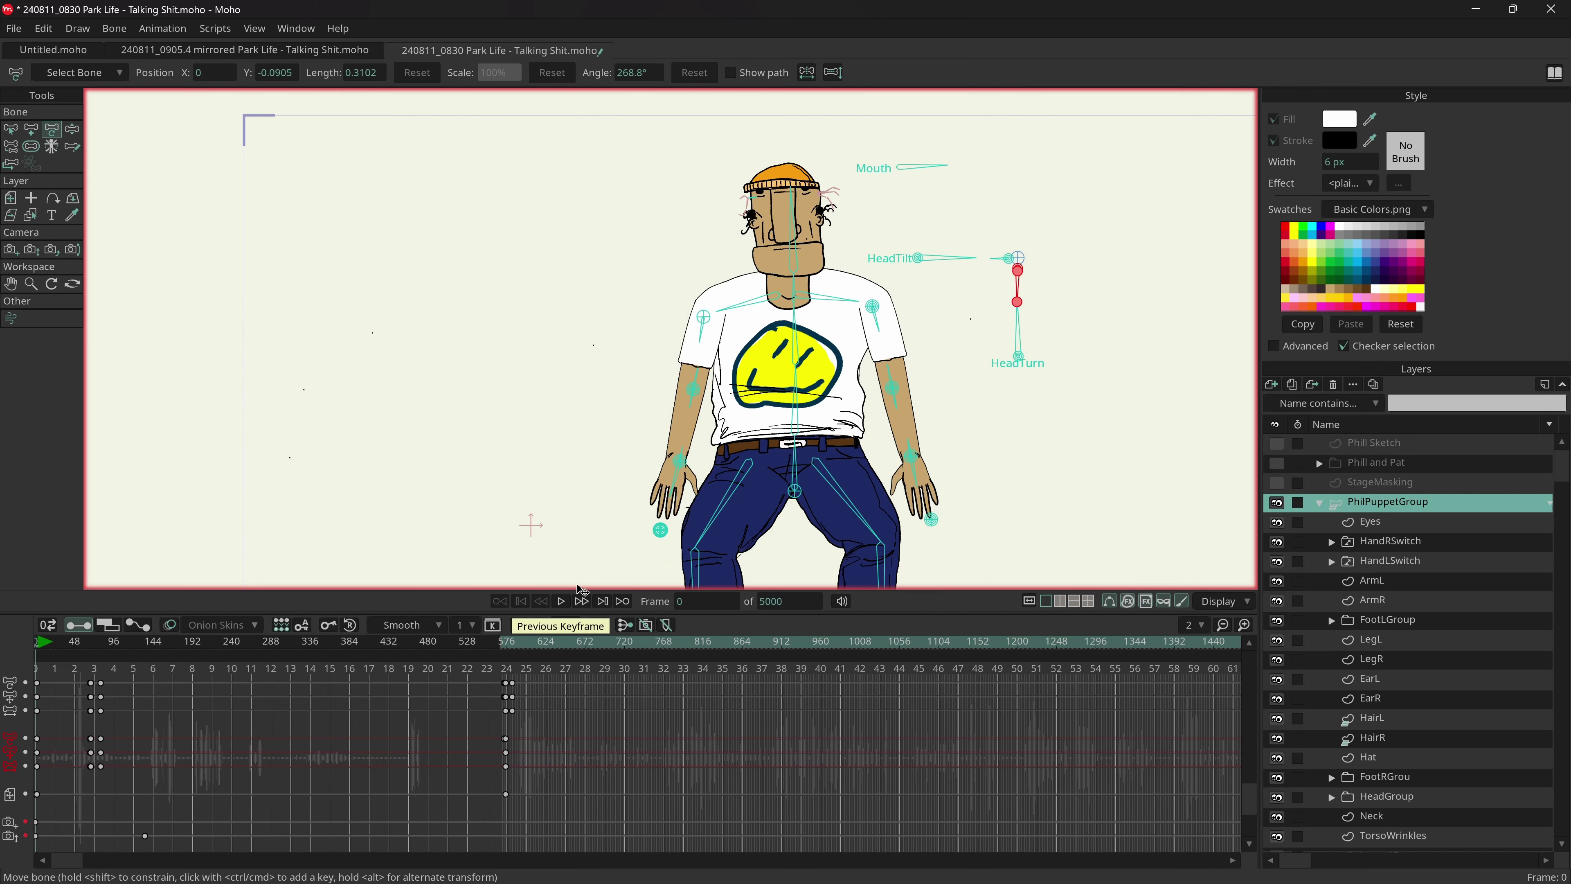
pyautogui.click(605, 596)
pyautogui.click(605, 600)
pyautogui.click(605, 600)
pyautogui.click(605, 600)
pyautogui.click(605, 600)
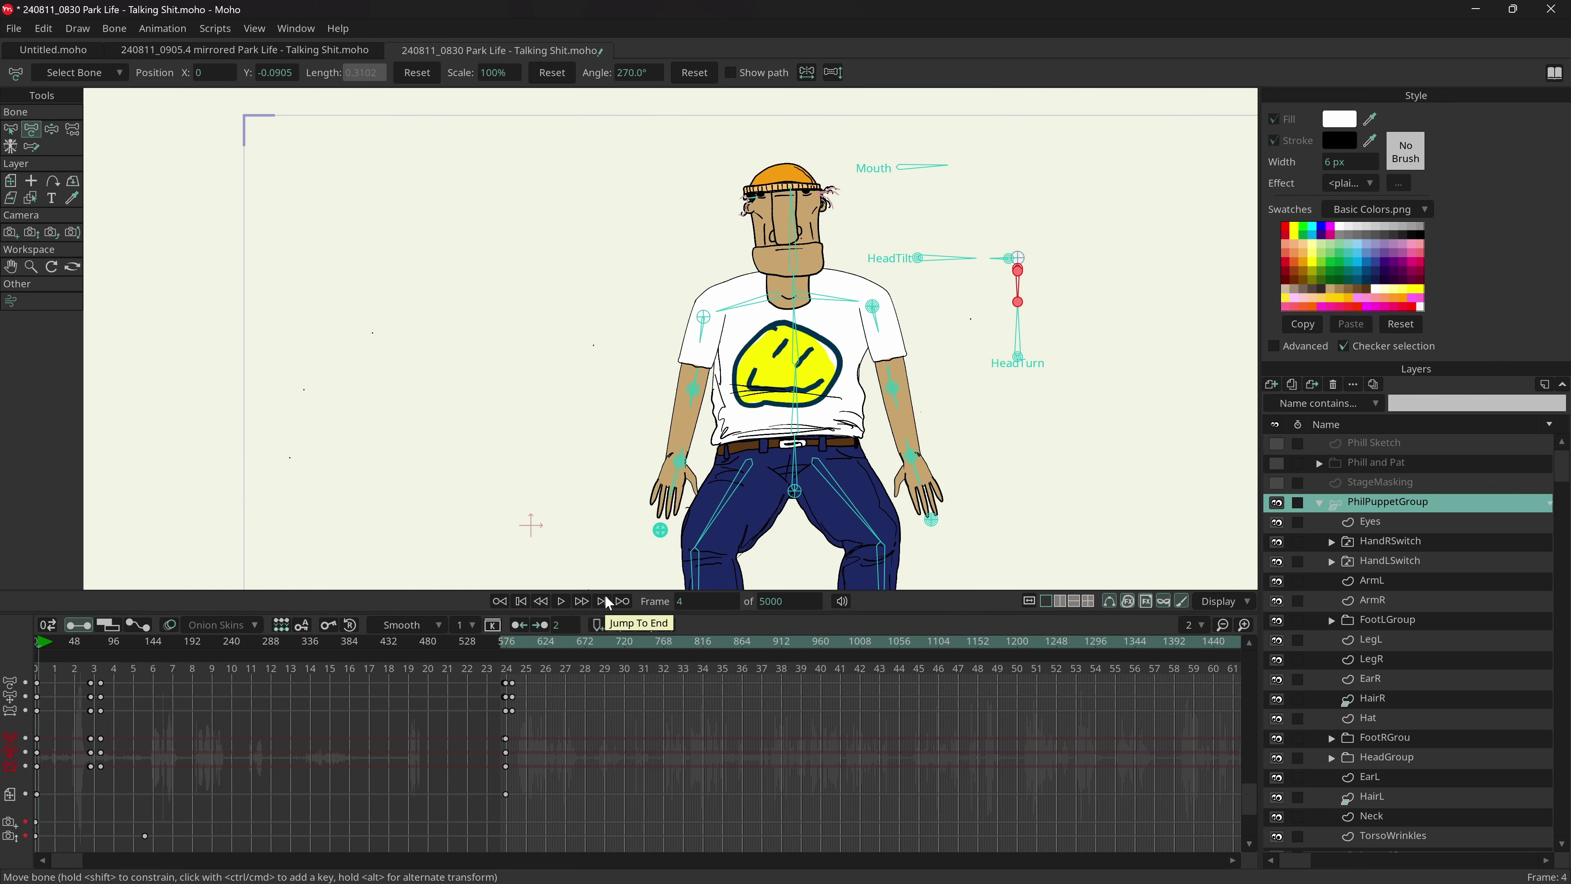
pyautogui.click(605, 600)
pyautogui.click(605, 601)
pyautogui.hotkey('ctrl', 'Right')
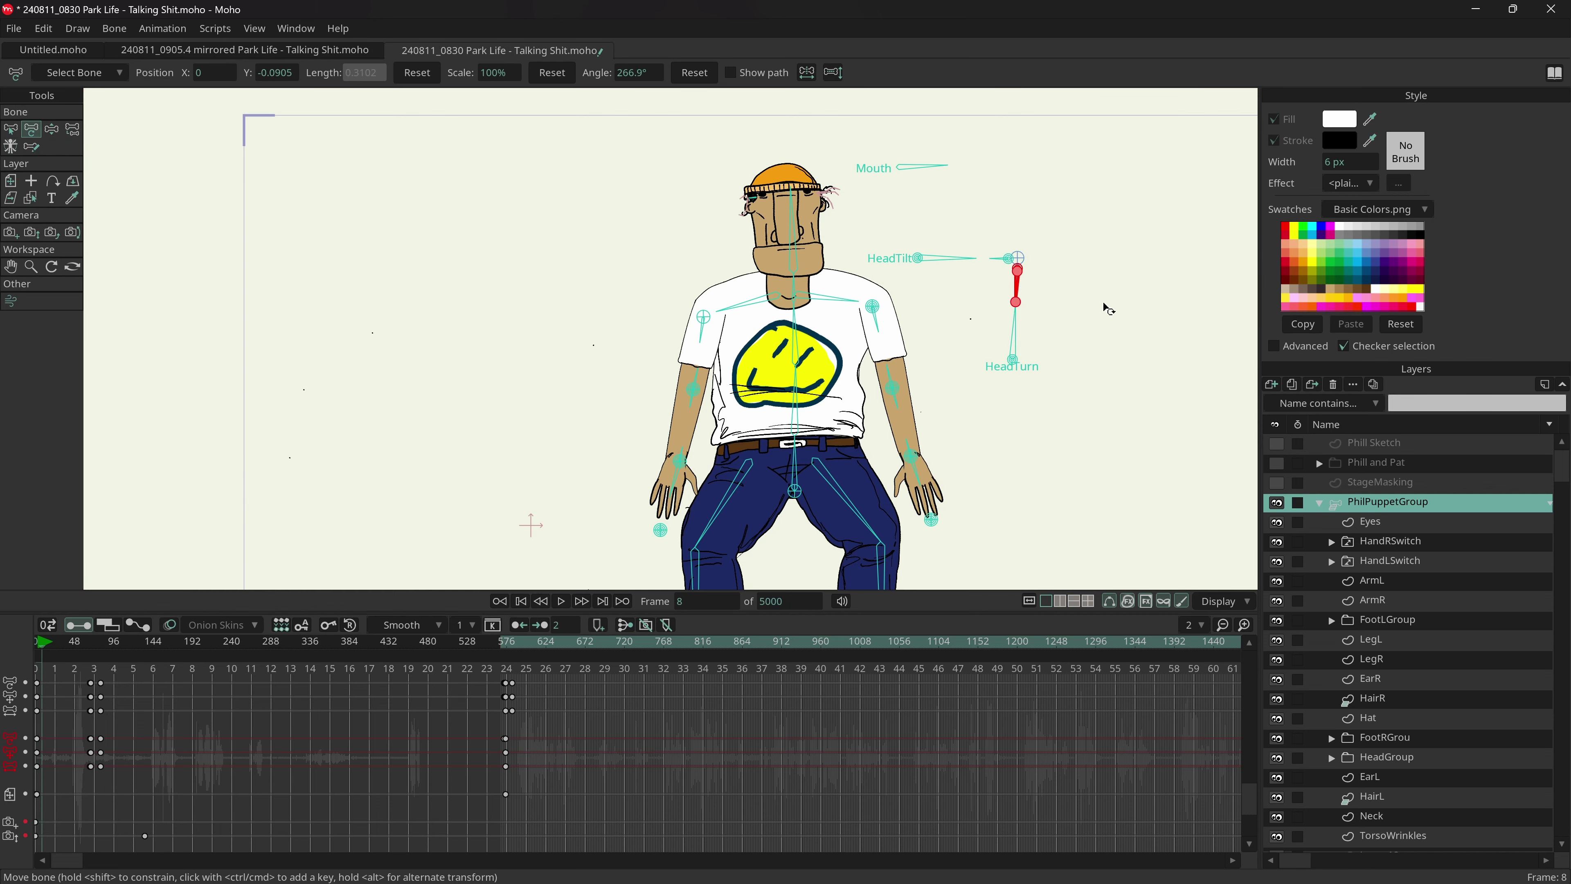
pyautogui.click(1017, 367)
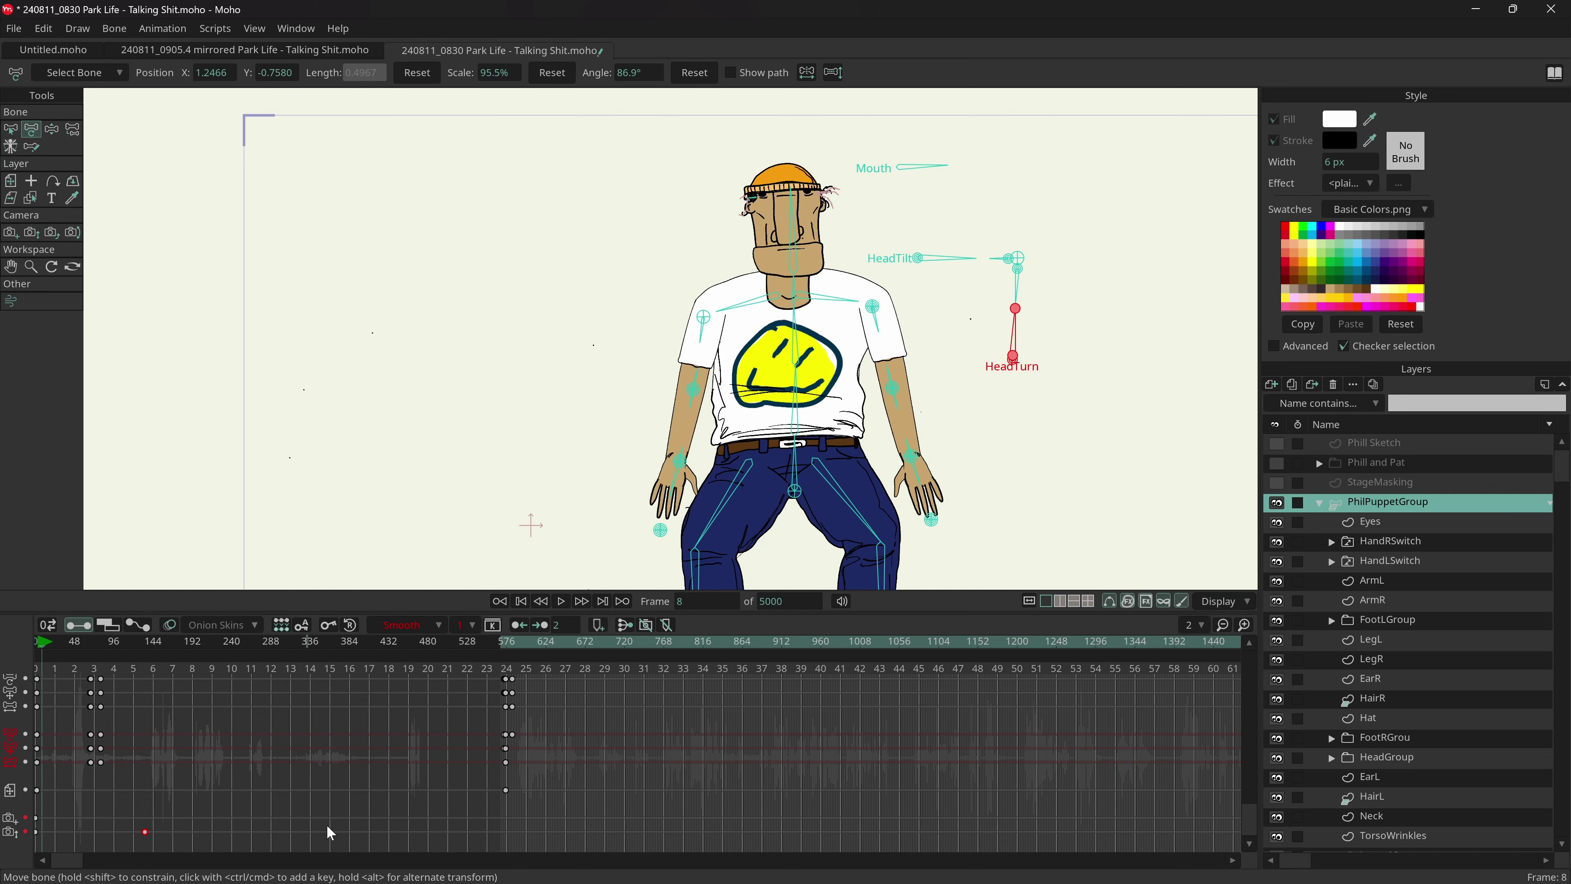
# - Delete the PhilPuppetGroup keyframes around frame 576 and the selected-bone keyframes around the 3-second mark
pyautogui.moveTo(369, 643); pyautogui.dragTo(510, 641)
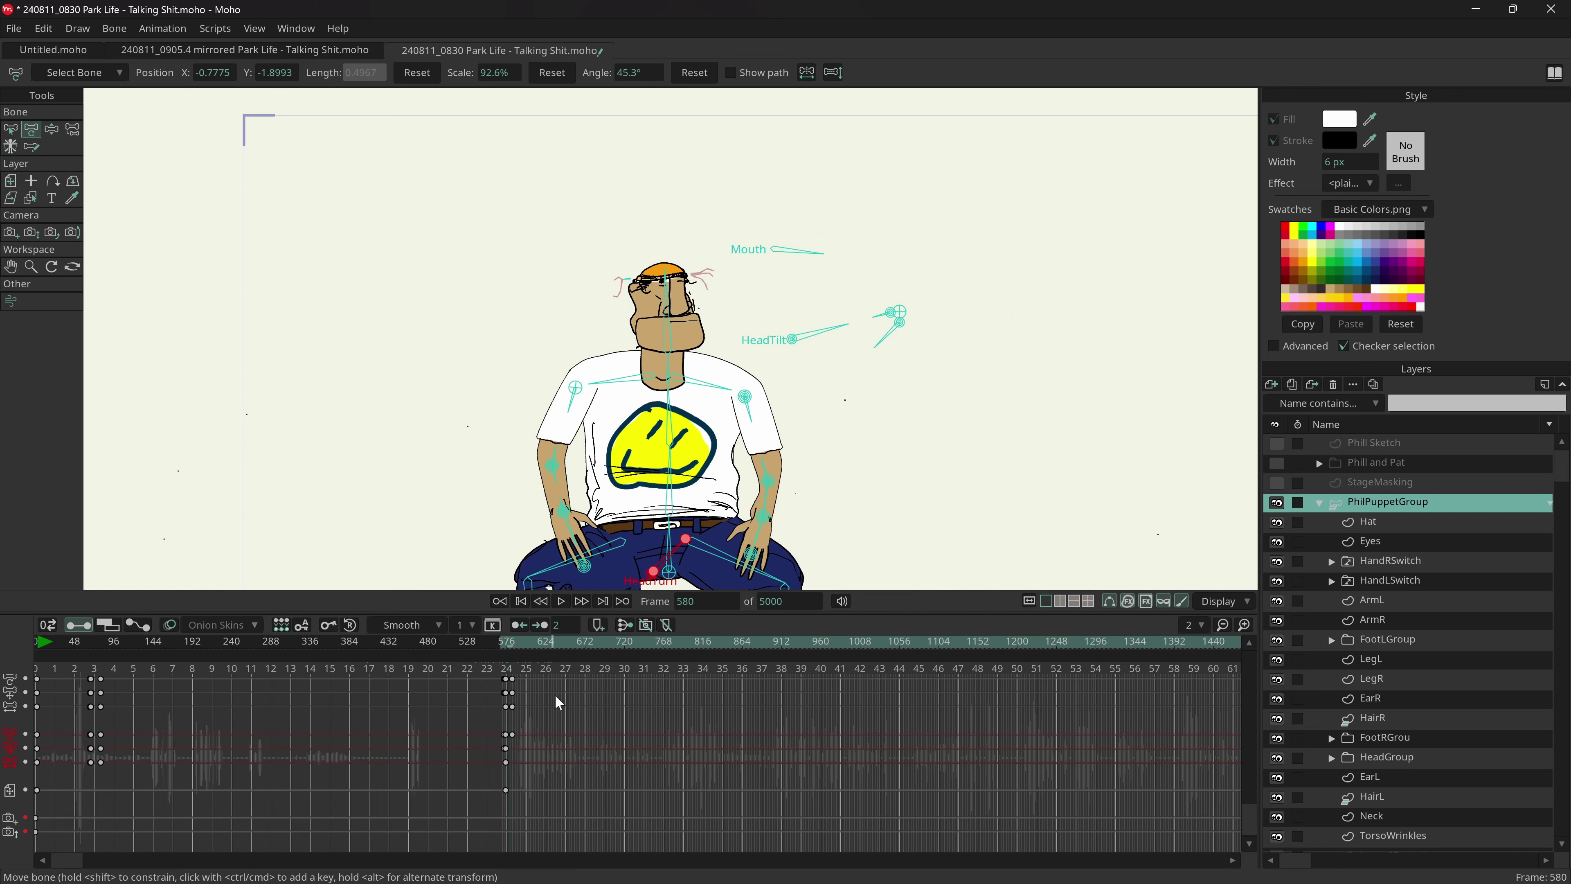
pyautogui.rightClick(537, 812)
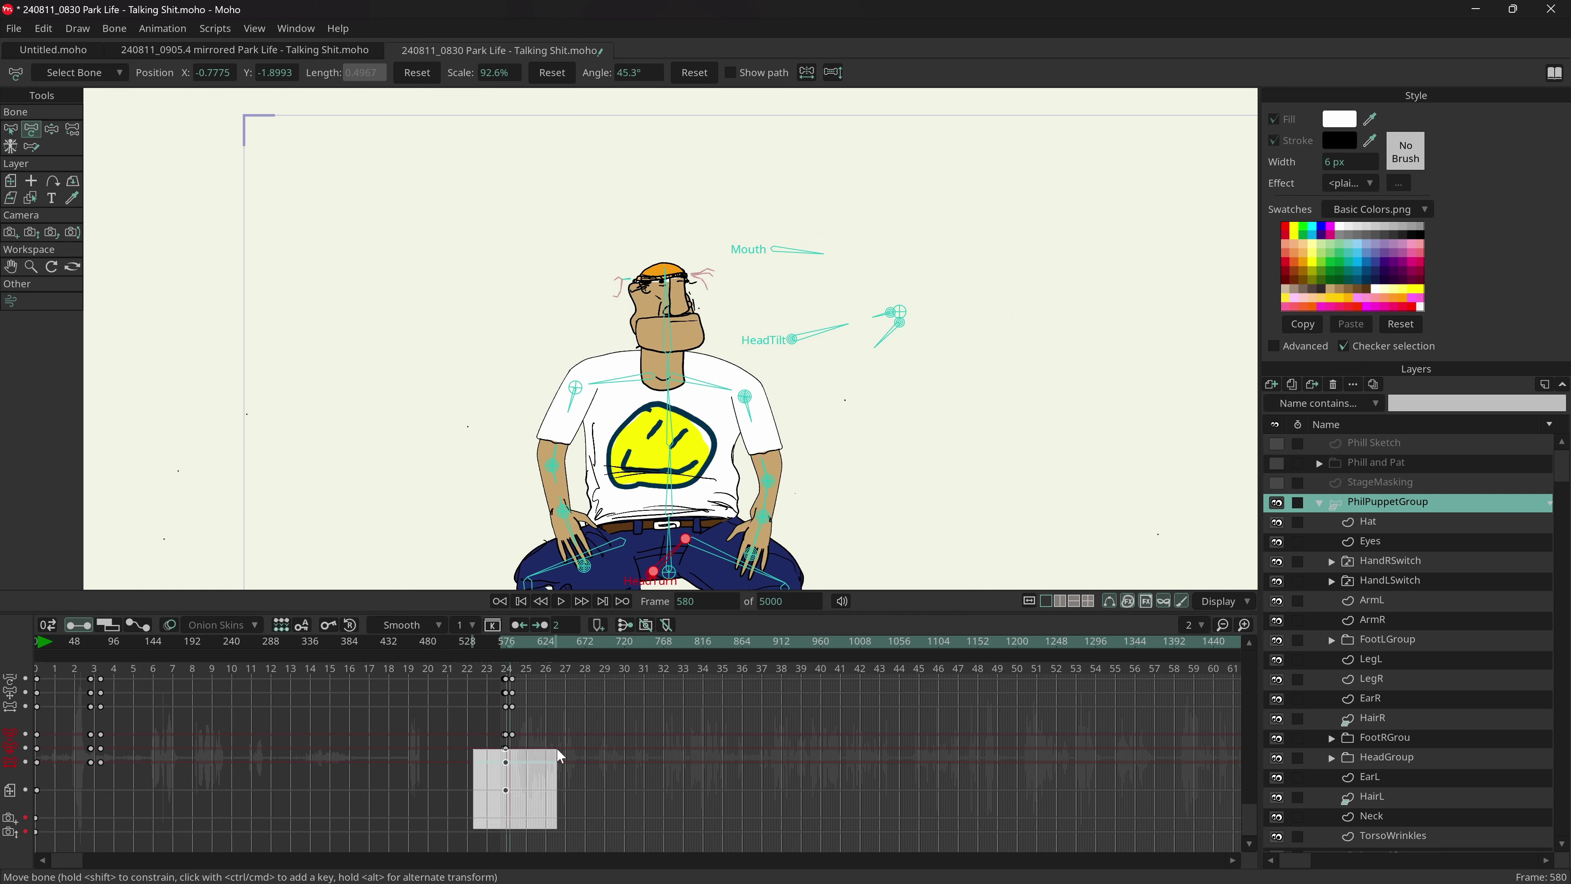
pyautogui.click(559, 676)
pyautogui.moveTo(516, 649); pyautogui.dragTo(534, 647)
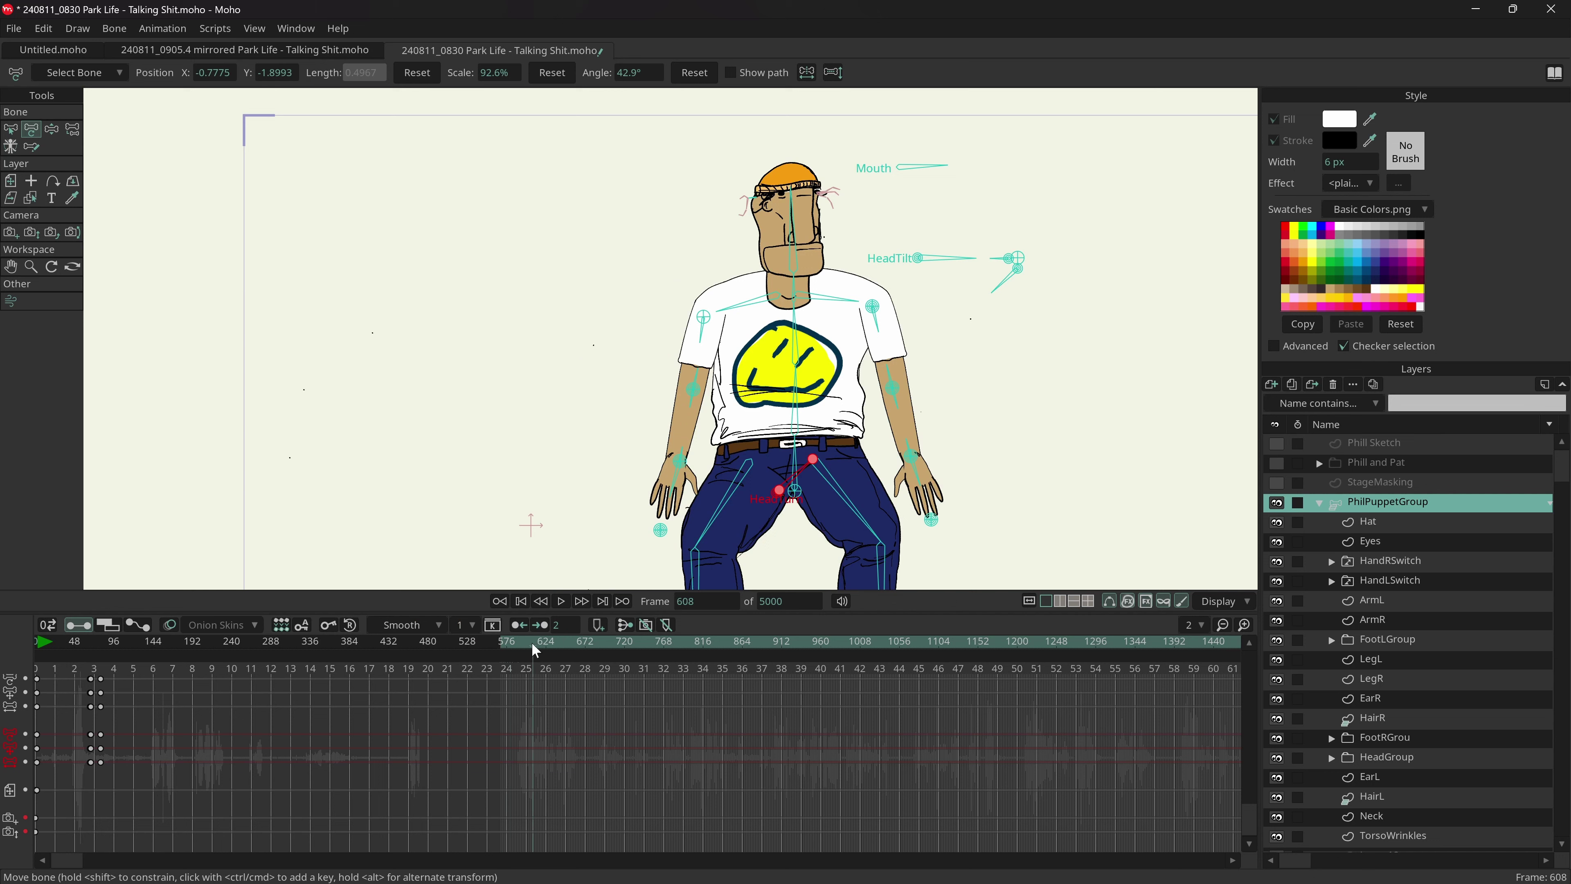
pyautogui.moveTo(126, 723); pyautogui.dragTo(90, 769)
pyautogui.press('Delete')
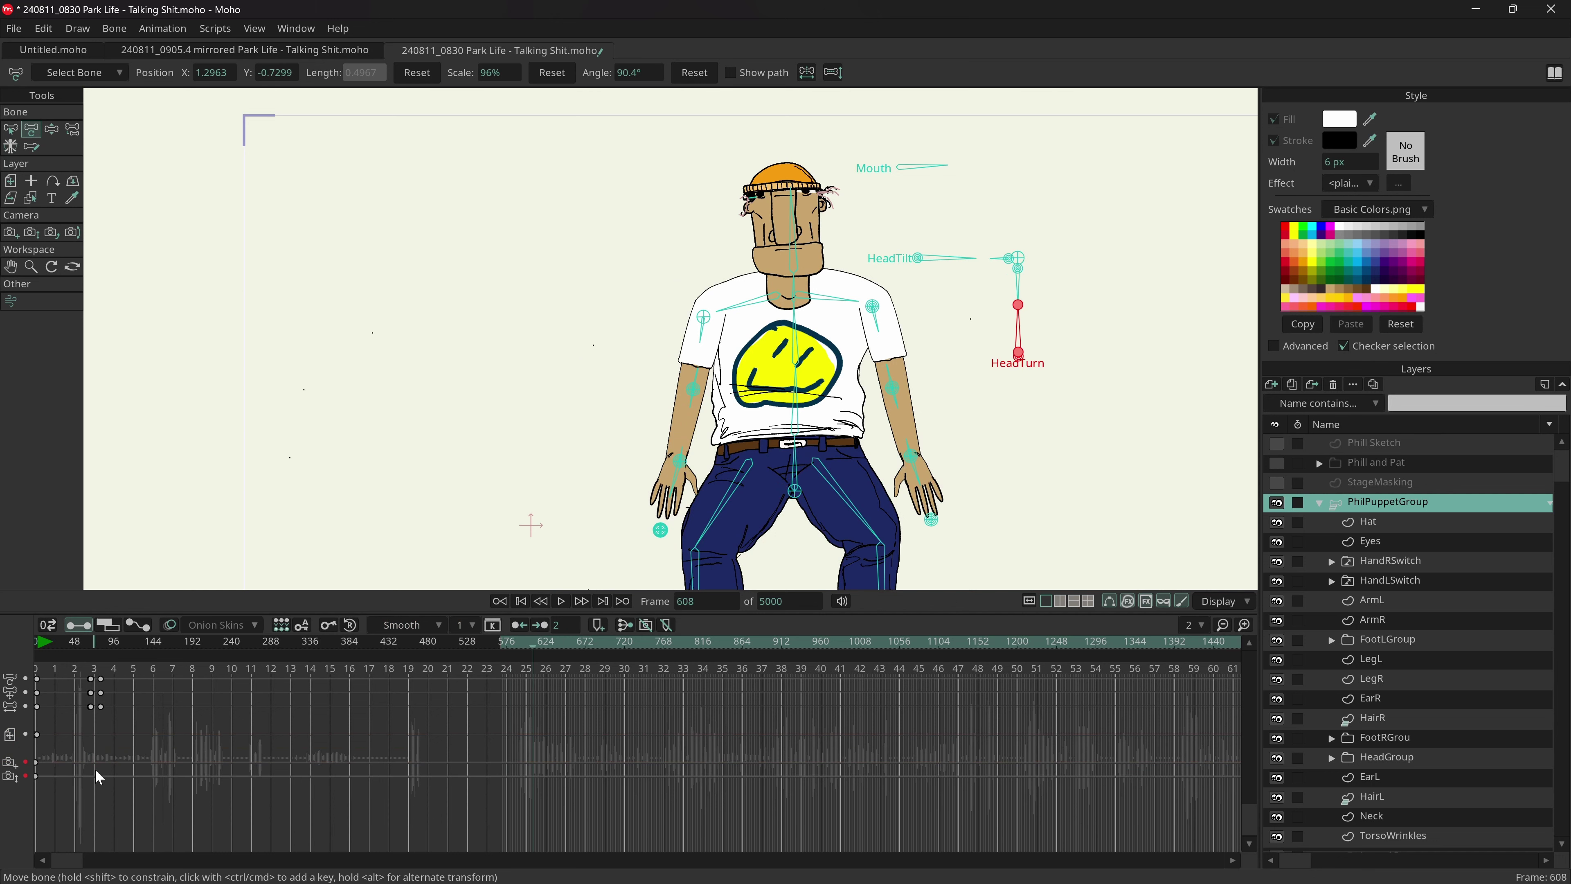
# - Rotate the Mouth bone slightly downward at frame 579 with Manipulate Bones and play the animation
pyautogui.moveTo(506, 647); pyautogui.dragTo(508, 647)
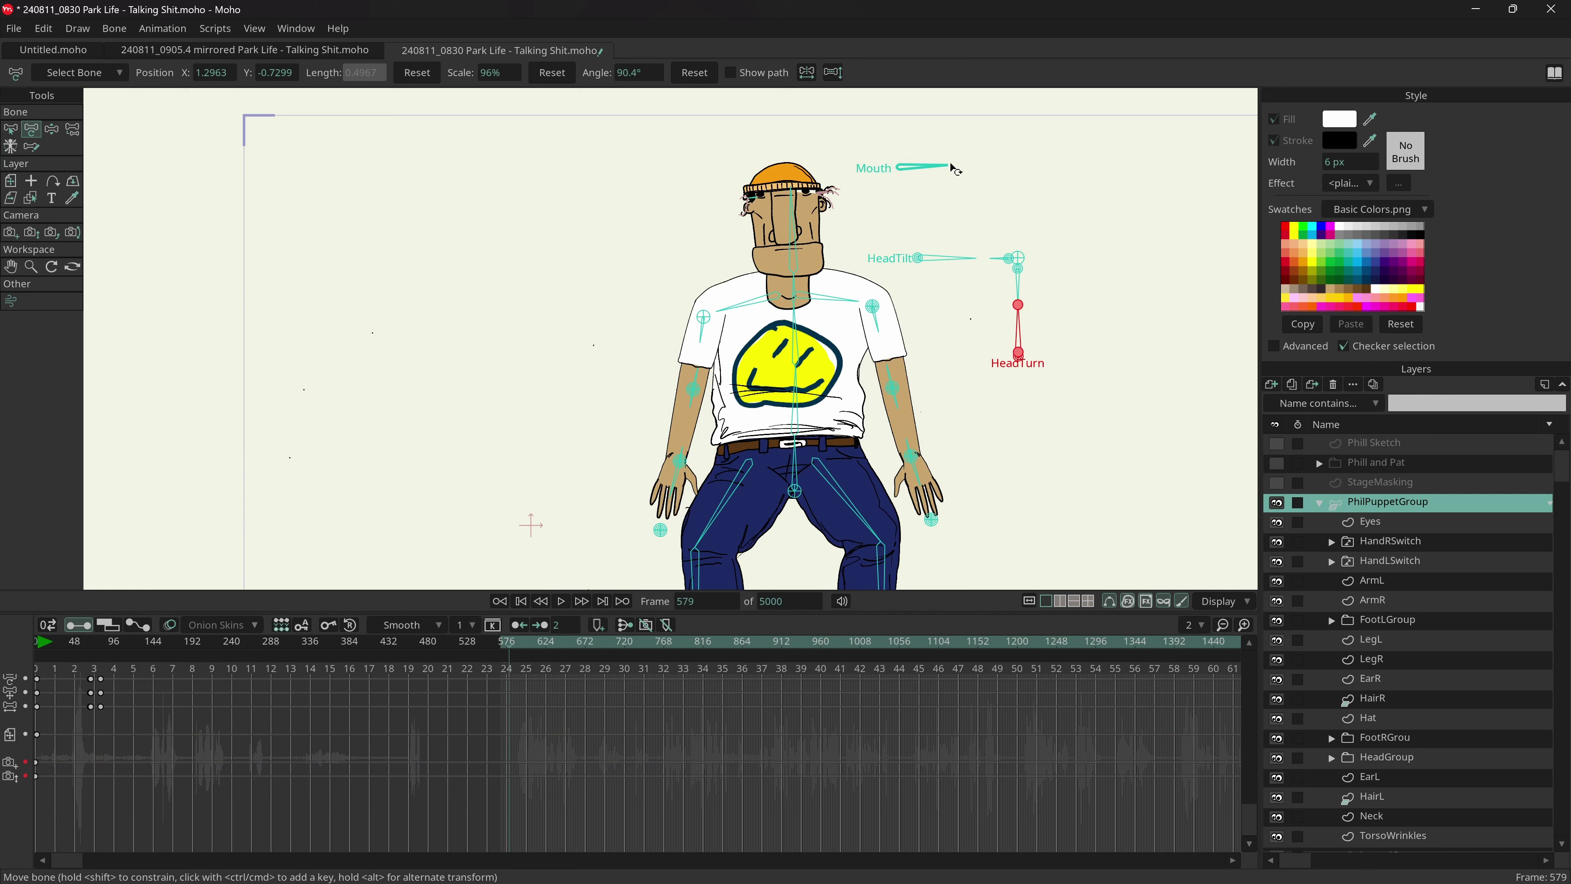
pyautogui.press('z')
pyautogui.moveTo(944, 166); pyautogui.dragTo(942, 176)
pyautogui.press('space')
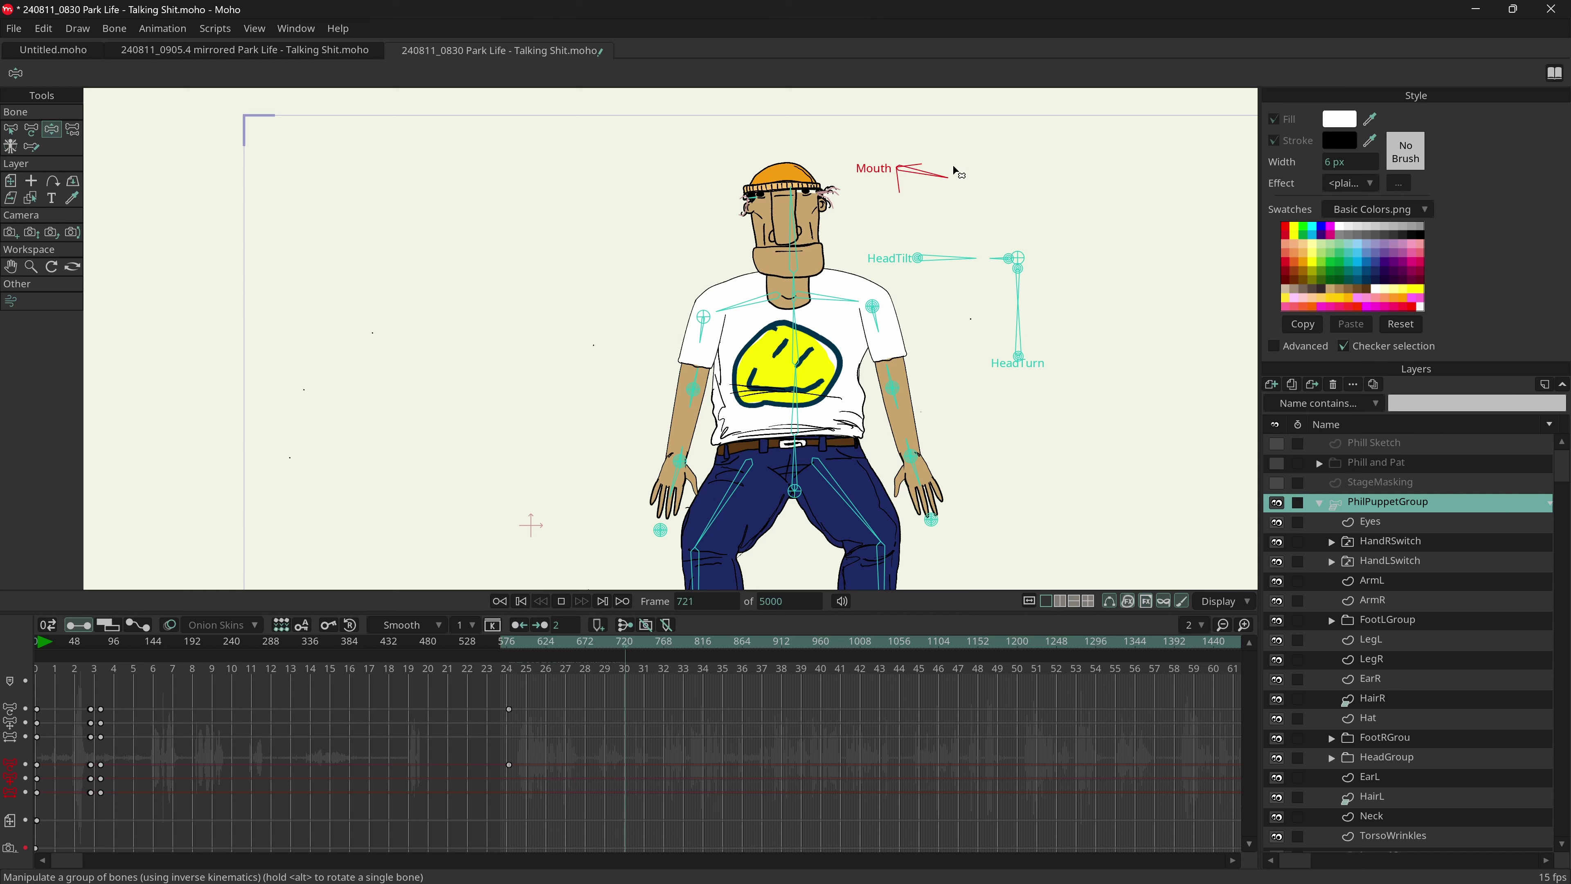
# - Animate the Mouth bone during playback, try tilting the head, undo that, and nudge the head control at frame 820
pyautogui.moveTo(932, 249); pyautogui.dragTo(984, 183)
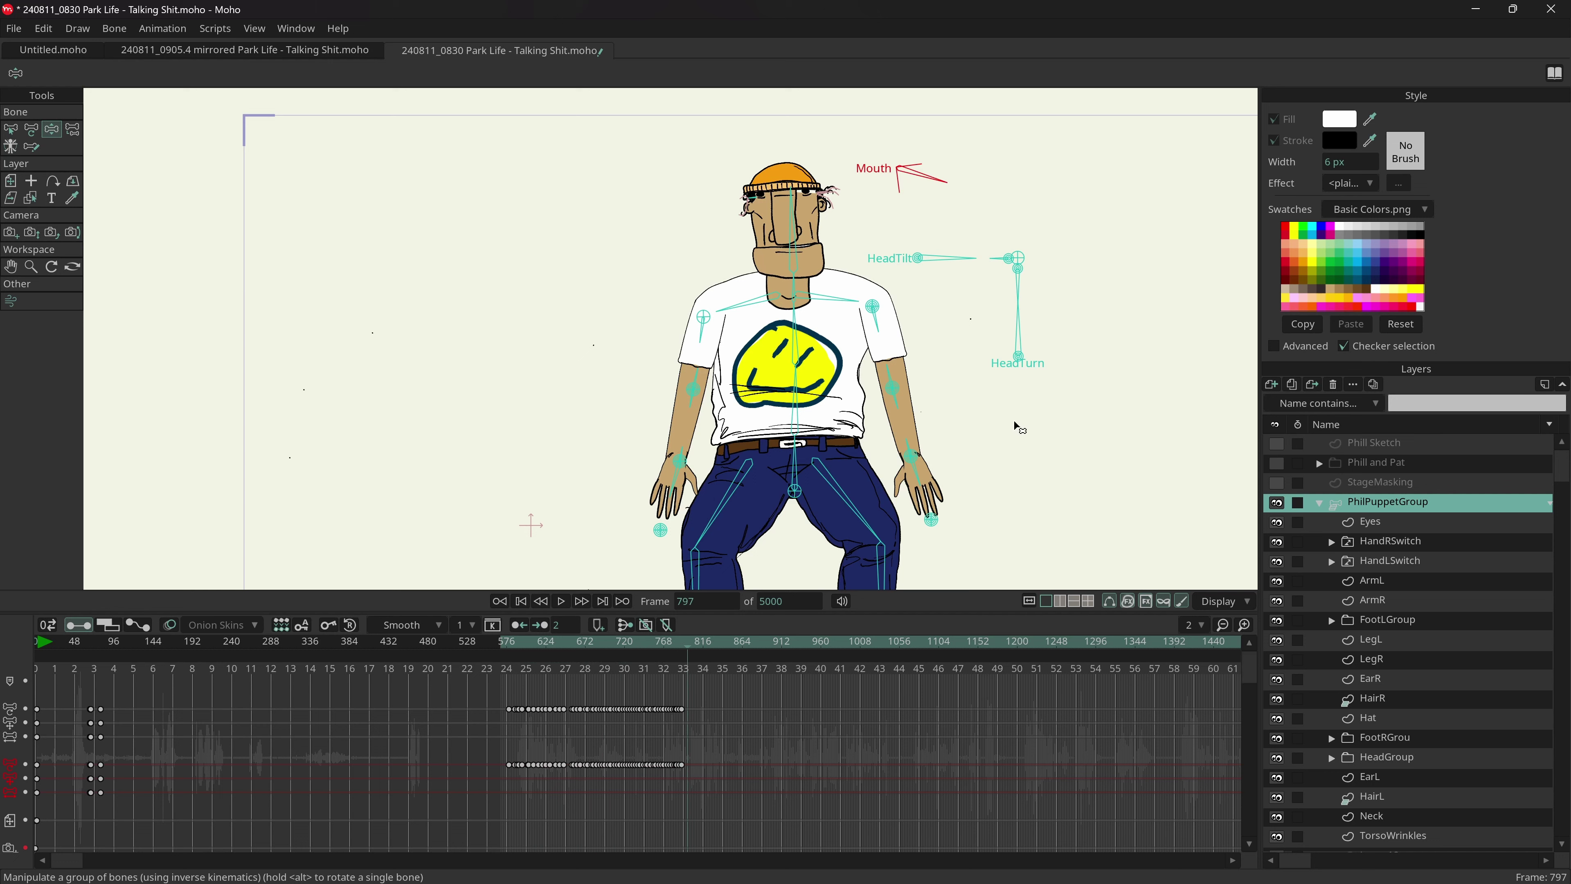
pyautogui.moveTo(1024, 261); pyautogui.dragTo(965, 224)
pyautogui.press('space')
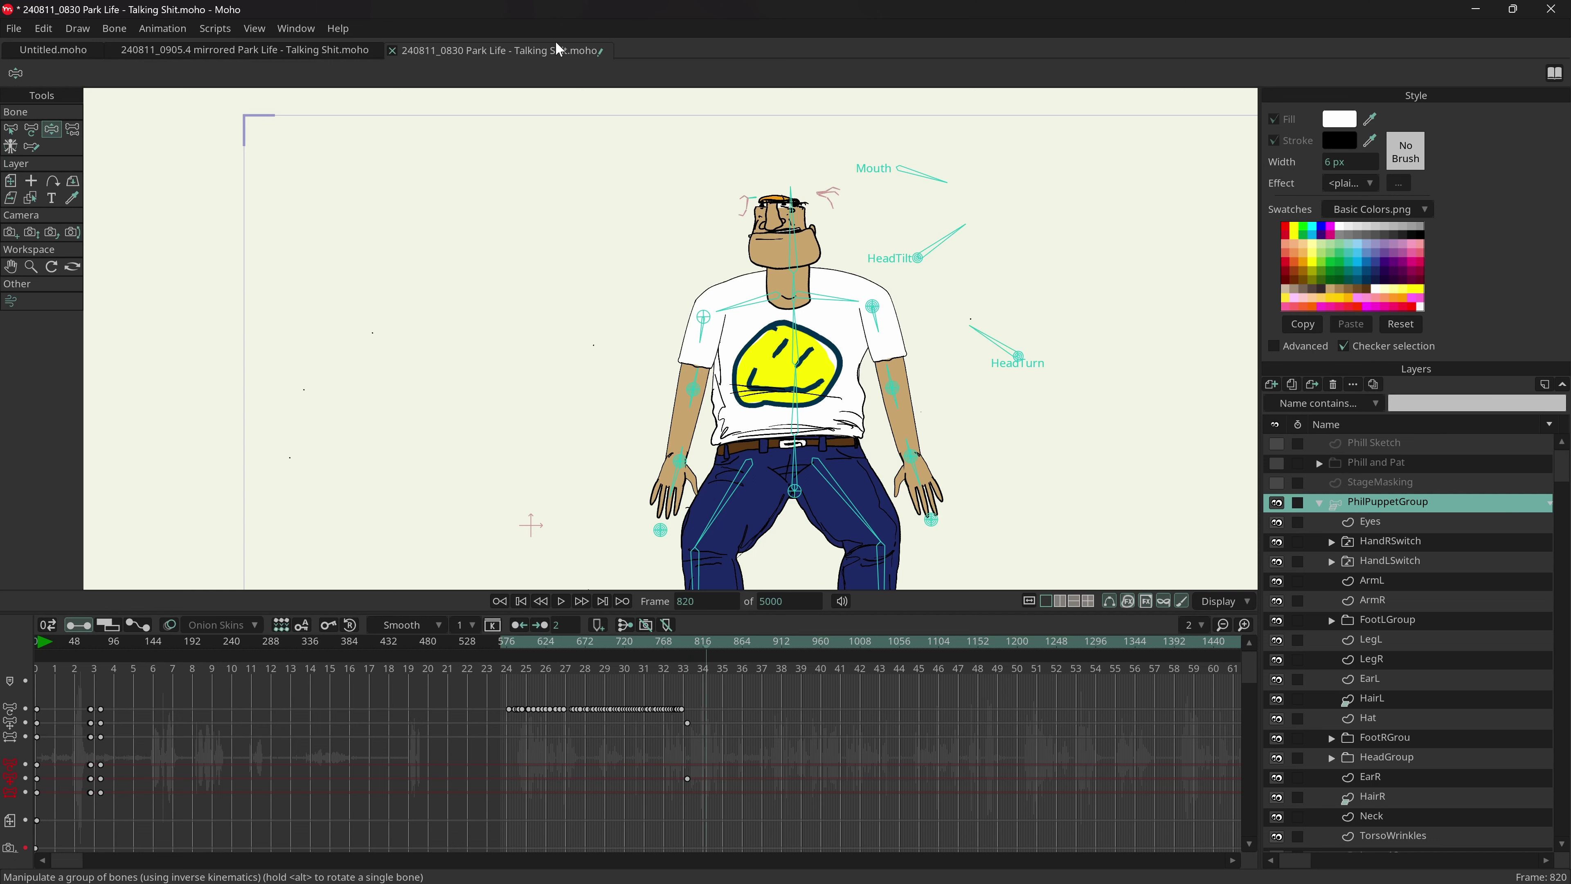
pyautogui.hotkey('ctrl', 'z')
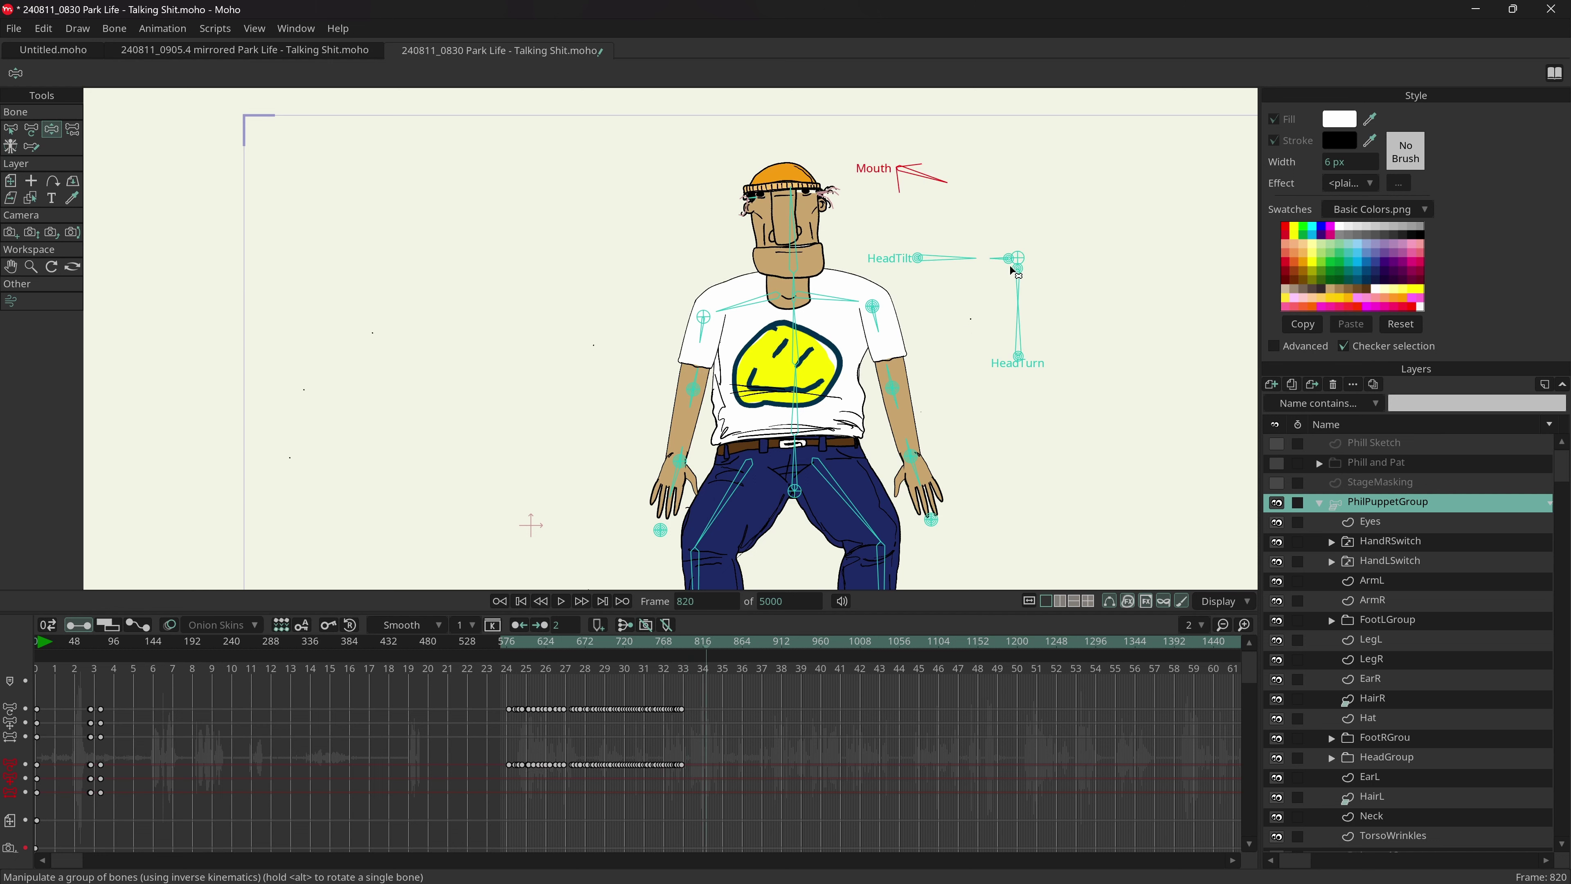
pyautogui.moveTo(1016, 259)
pyautogui.mouseDown()
pyautogui.moveTo(1062, 253)
pyautogui.moveTo(992, 269)
pyautogui.moveTo(1018, 256)
pyautogui.mouseUp()
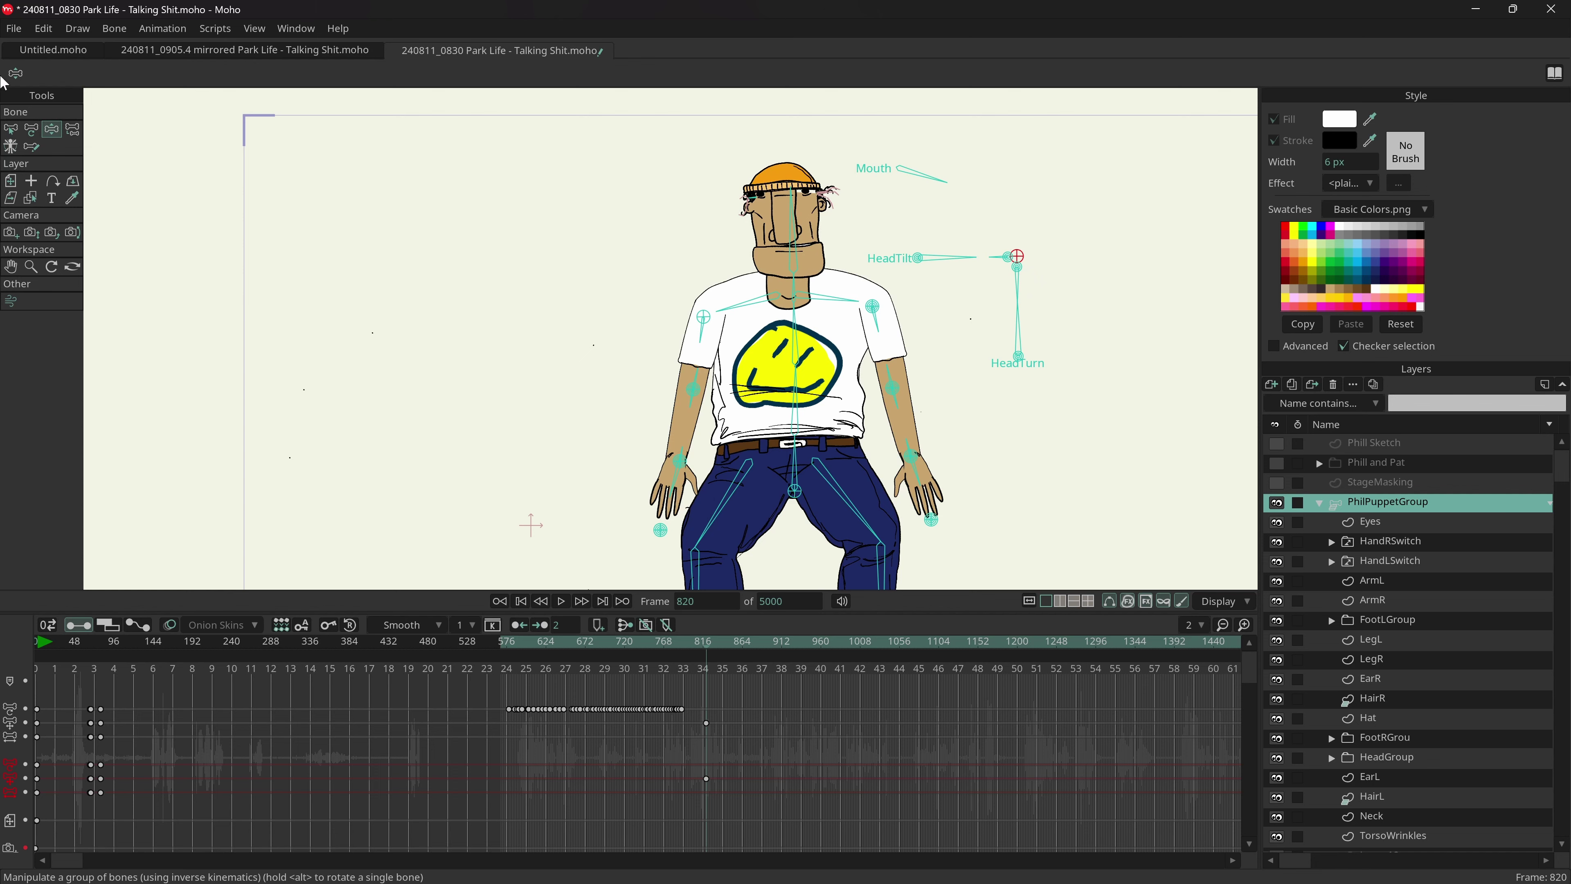
# - Switch to the 240811_0905.4 mirrored Park Life - Talking Shit document and play the animation from frame 665 to examine the head and mouth
pyautogui.click(194, 55)
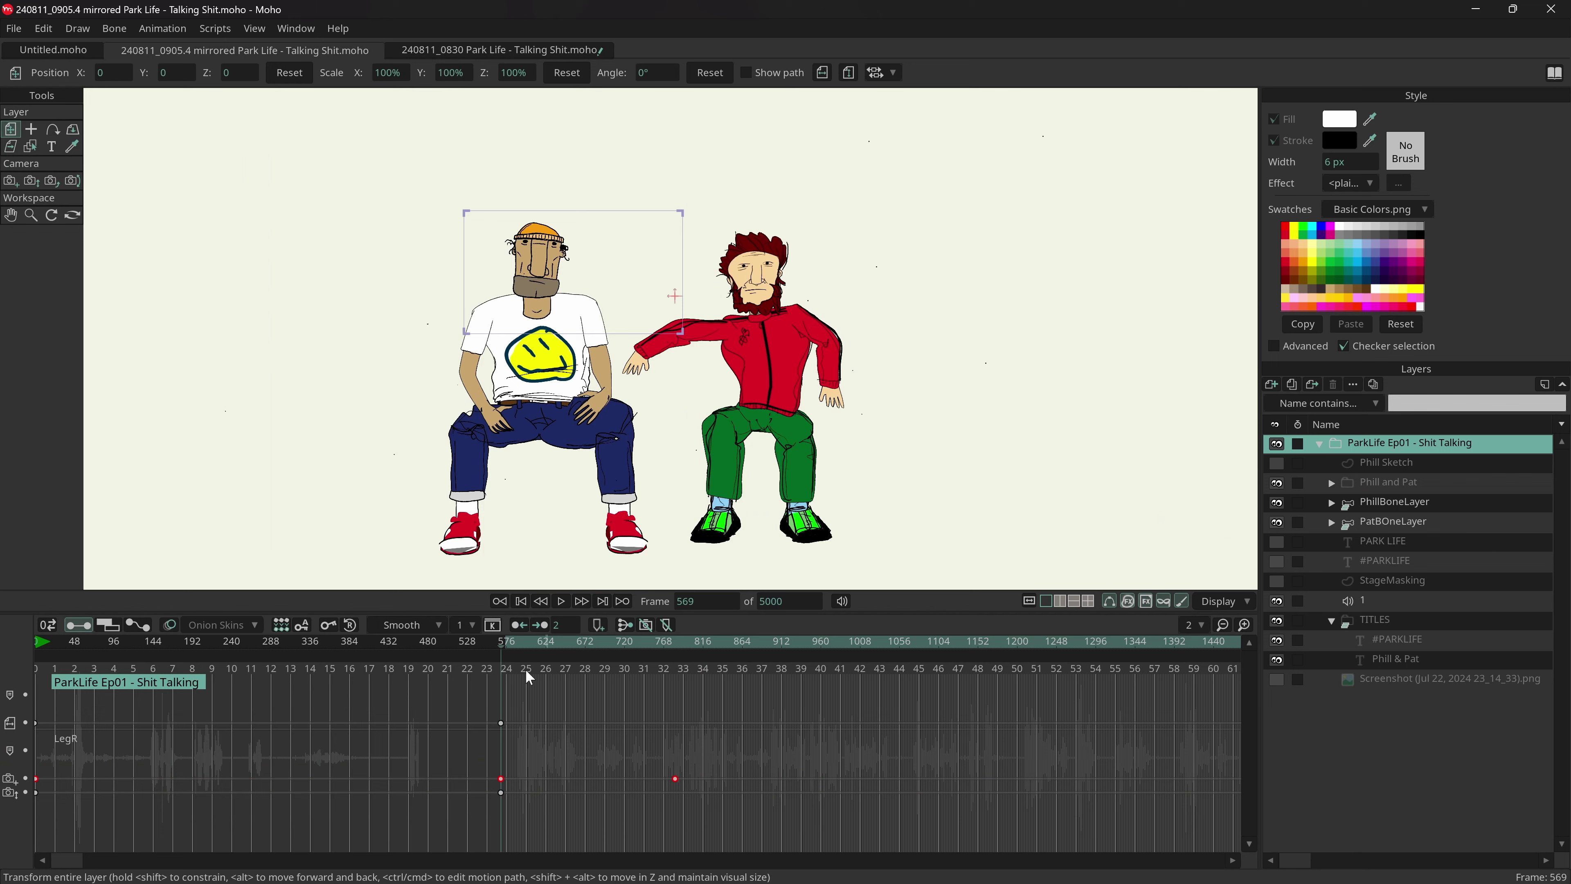
pyautogui.click(554, 642)
pyautogui.moveTo(553, 640); pyautogui.dragTo(580, 646)
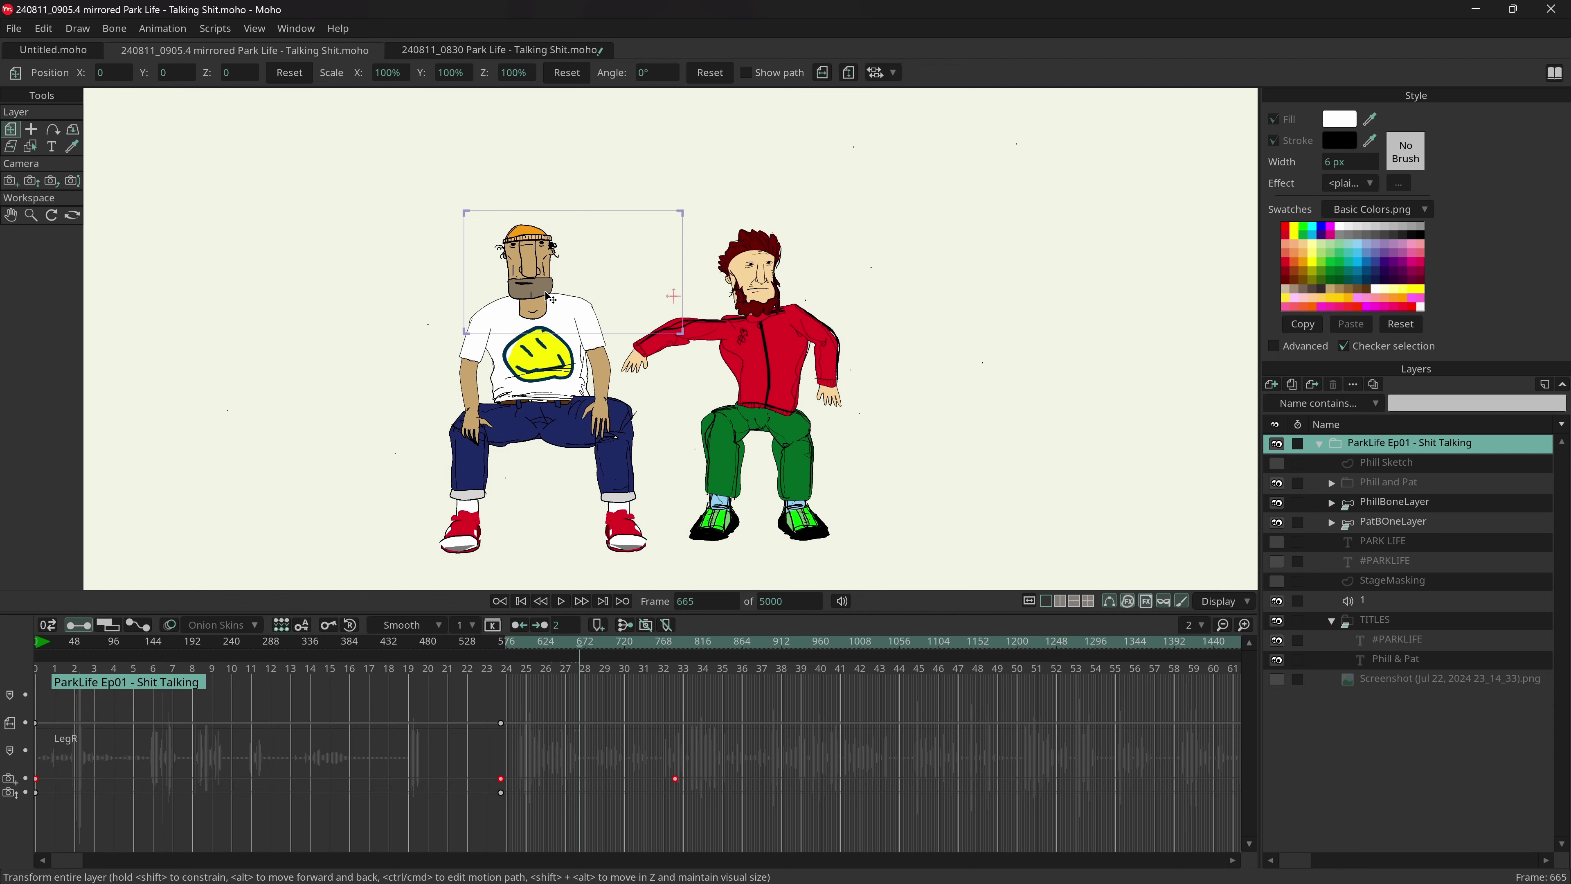
pyautogui.scroll(4, 550, 298)
pyautogui.scroll(1, 549, 298)
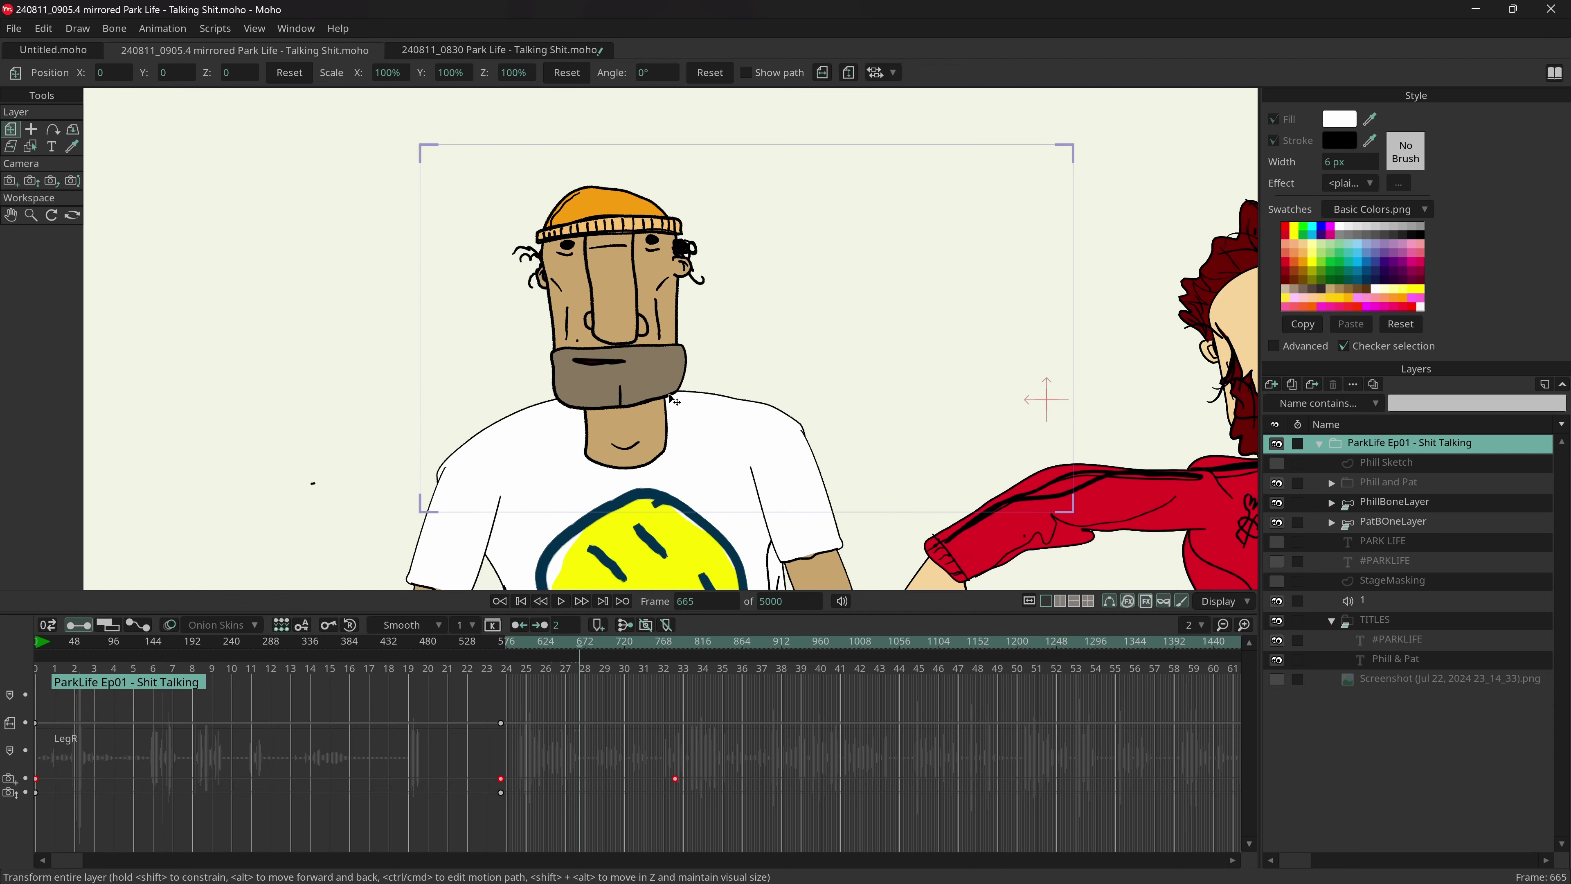
pyautogui.press('space')
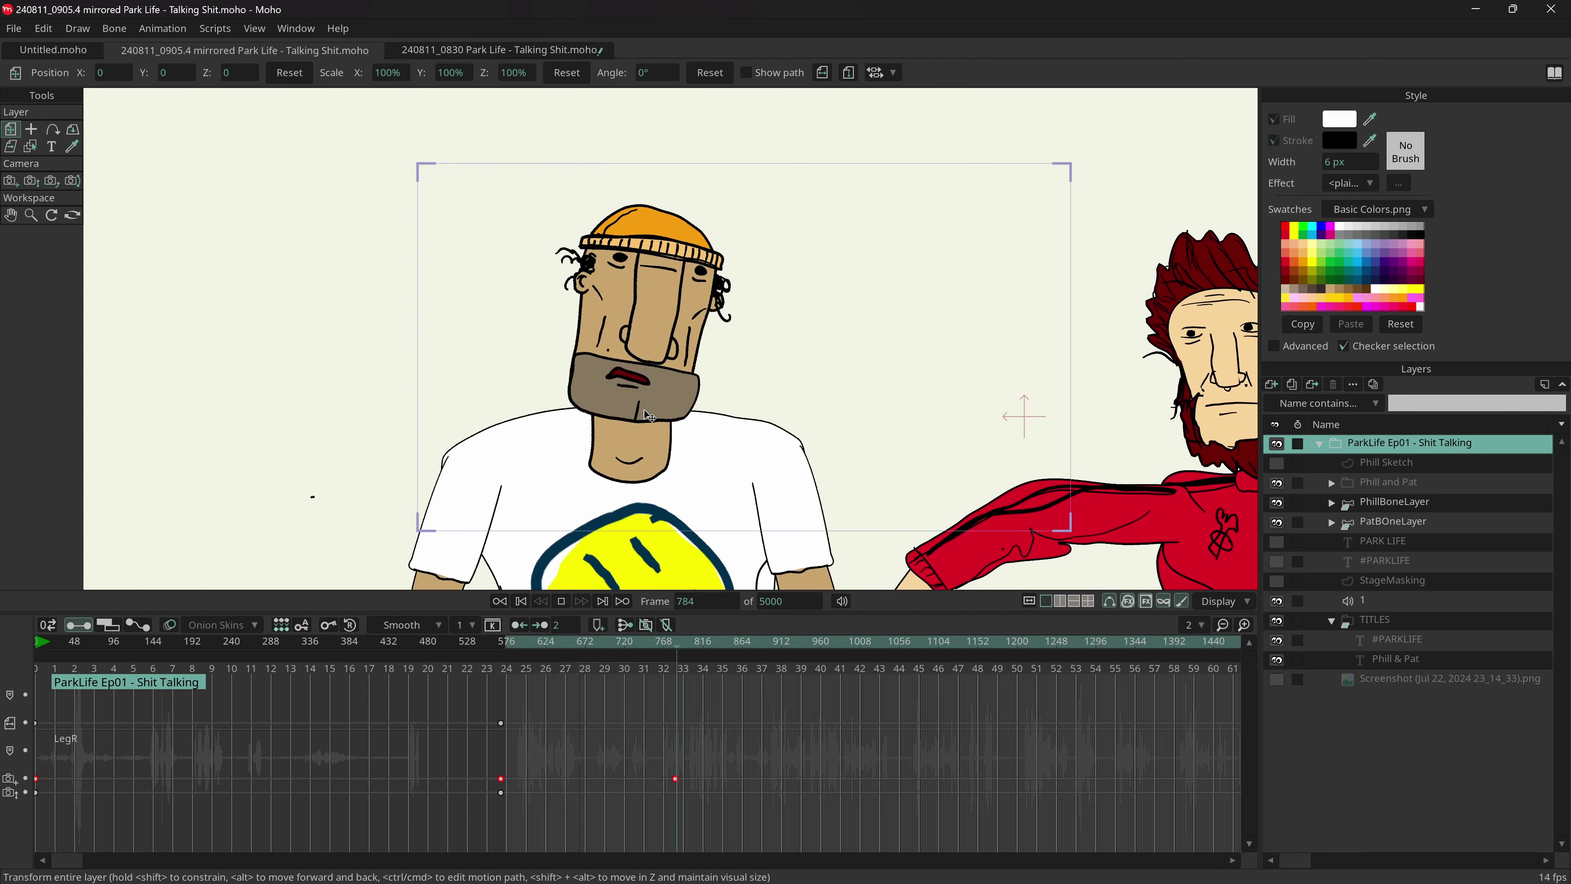
pyautogui.press('space')
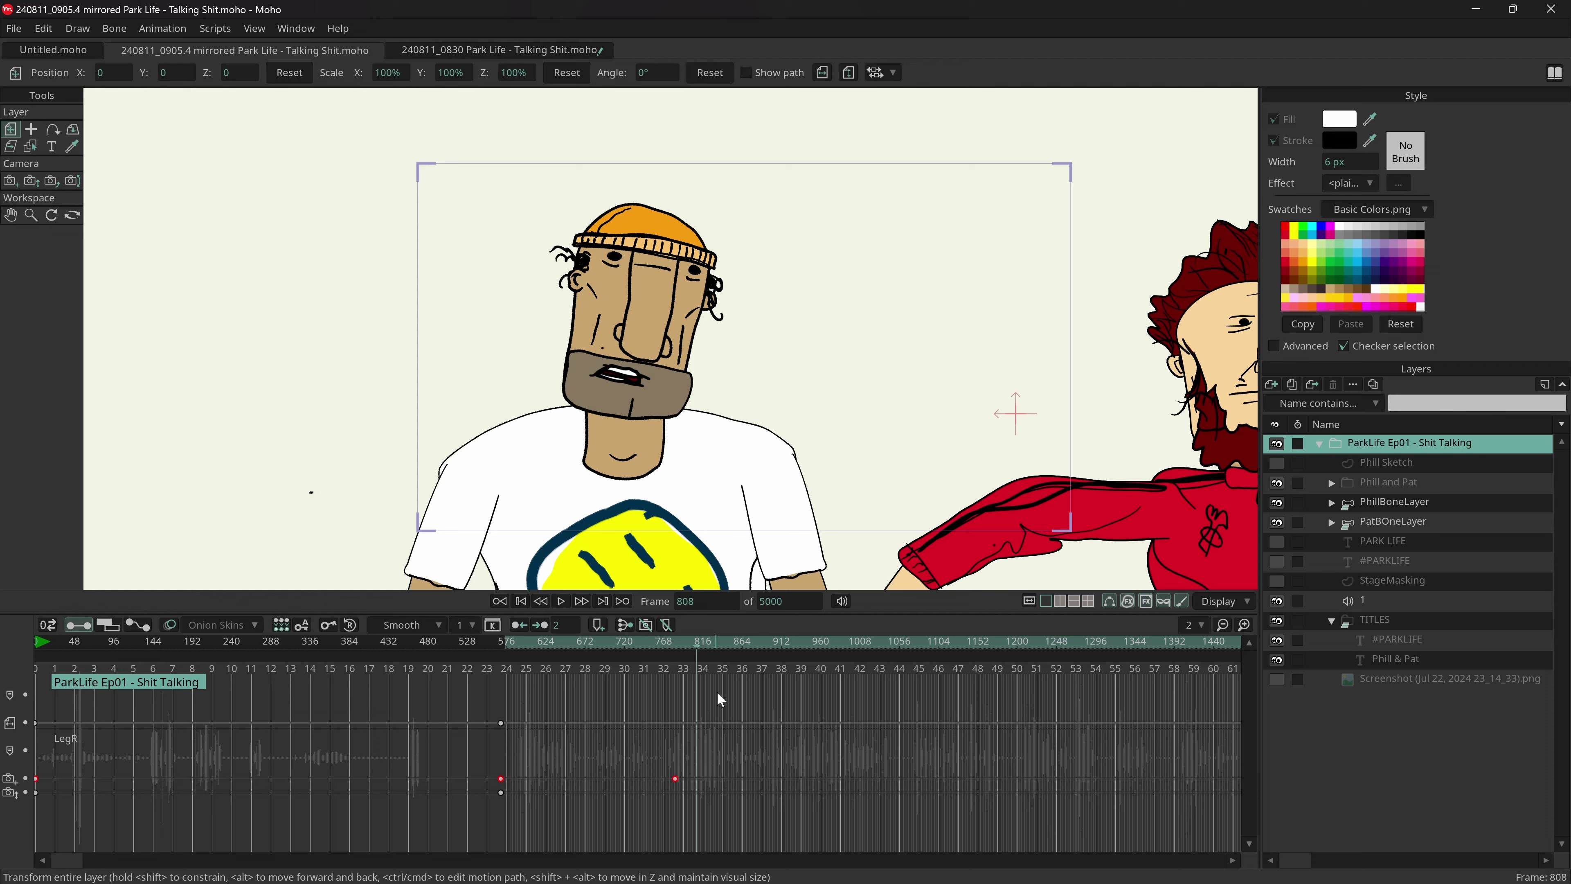
pyautogui.click(561, 603)
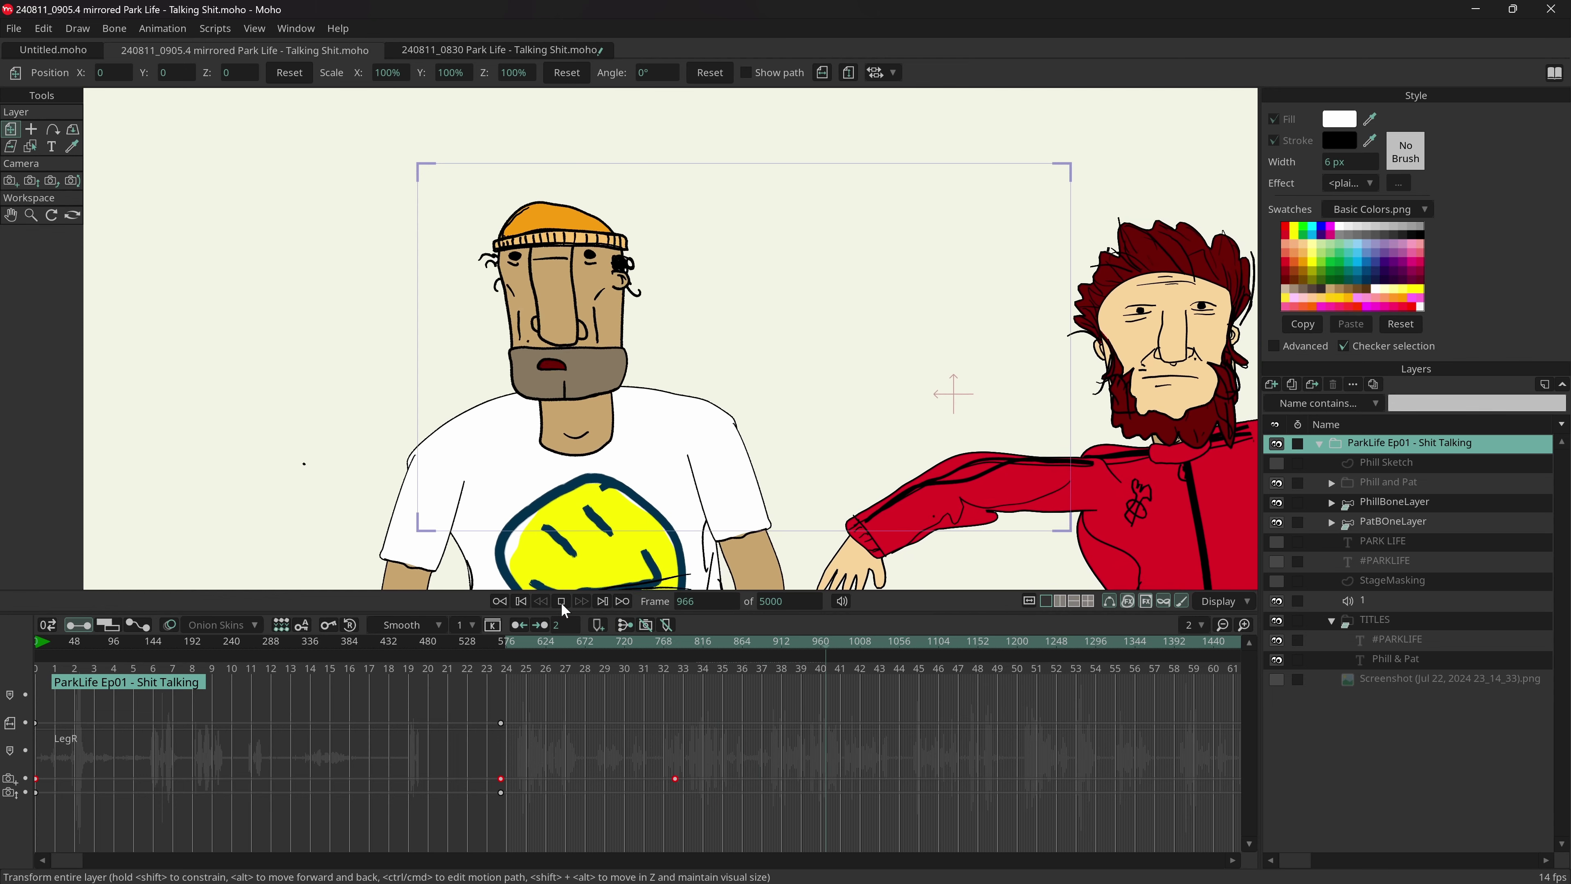
pyautogui.click(561, 601)
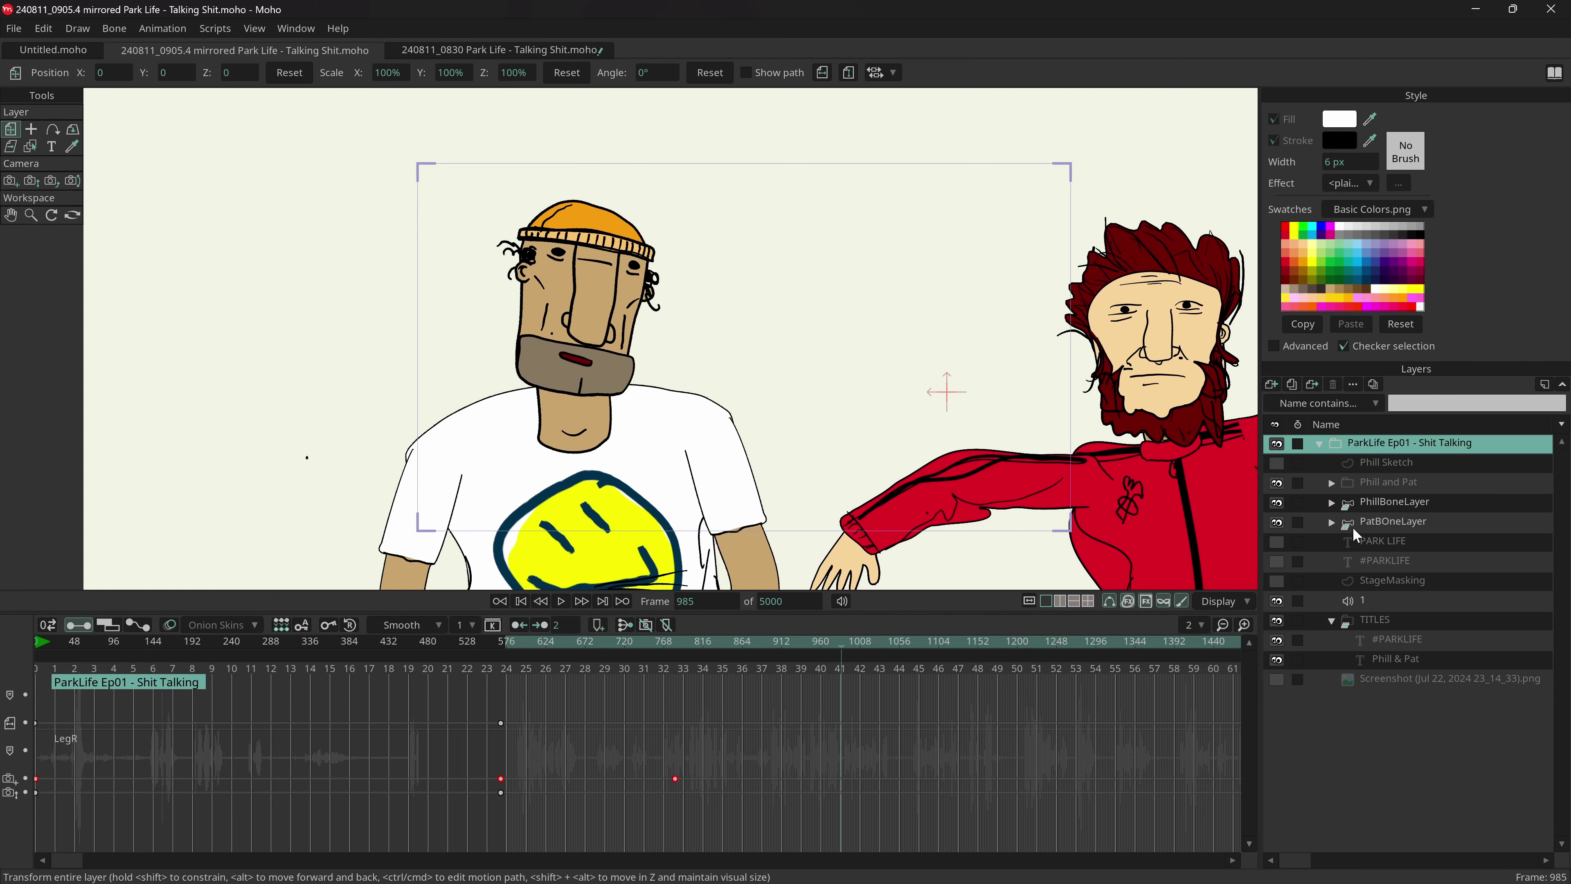
# - Expand PhillBoneLayer, select its MOUTHfbf layer and step back to frame 982 to examine the mouth animation
pyautogui.click(1330, 502)
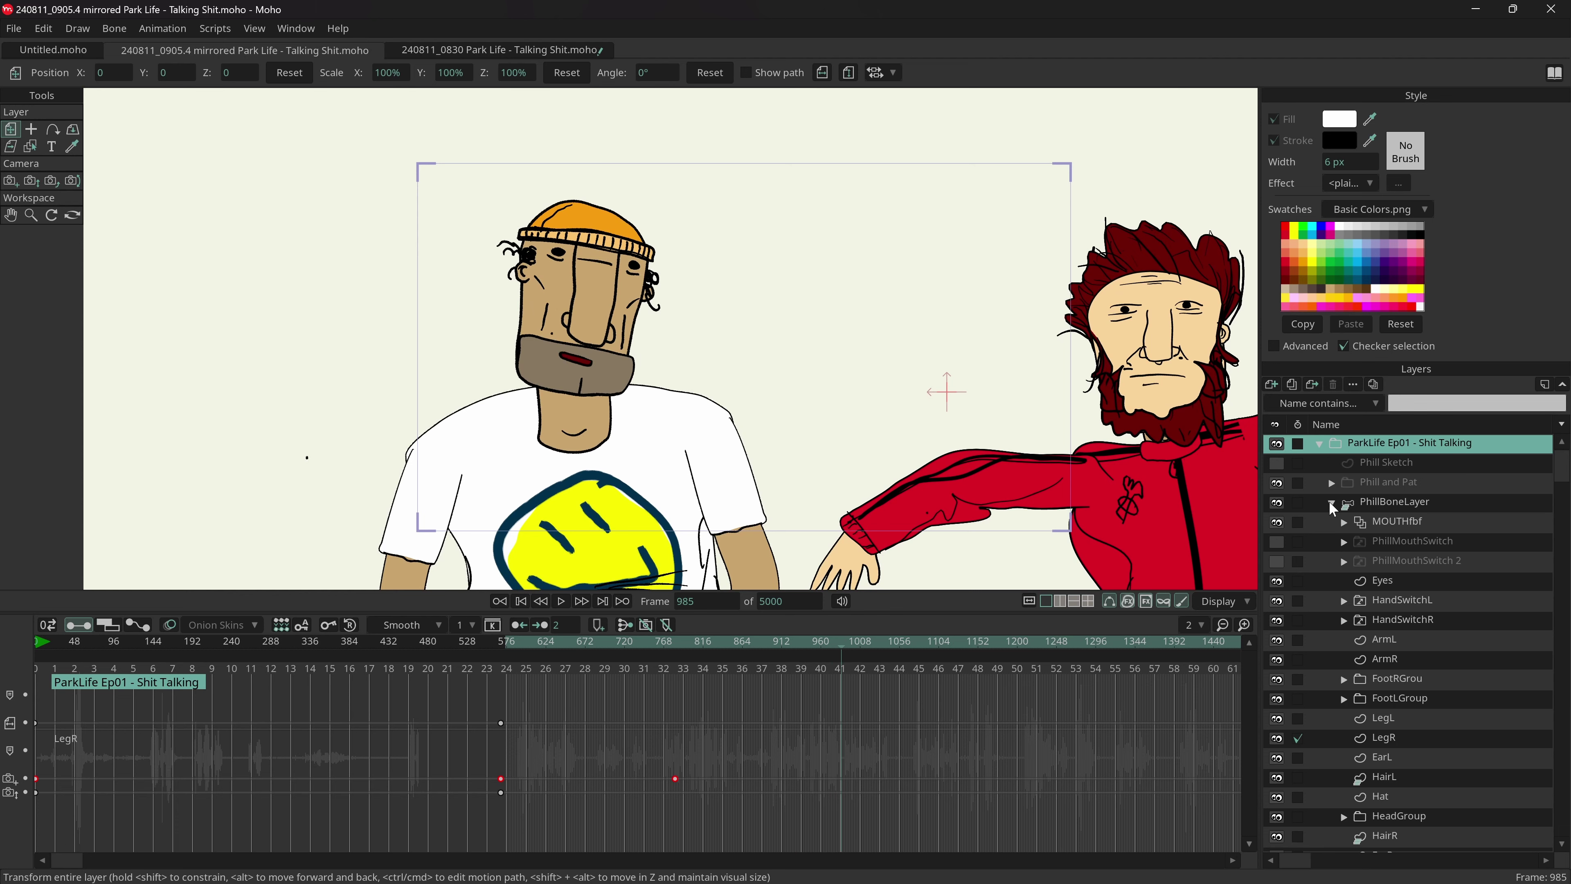
pyautogui.click(1400, 523)
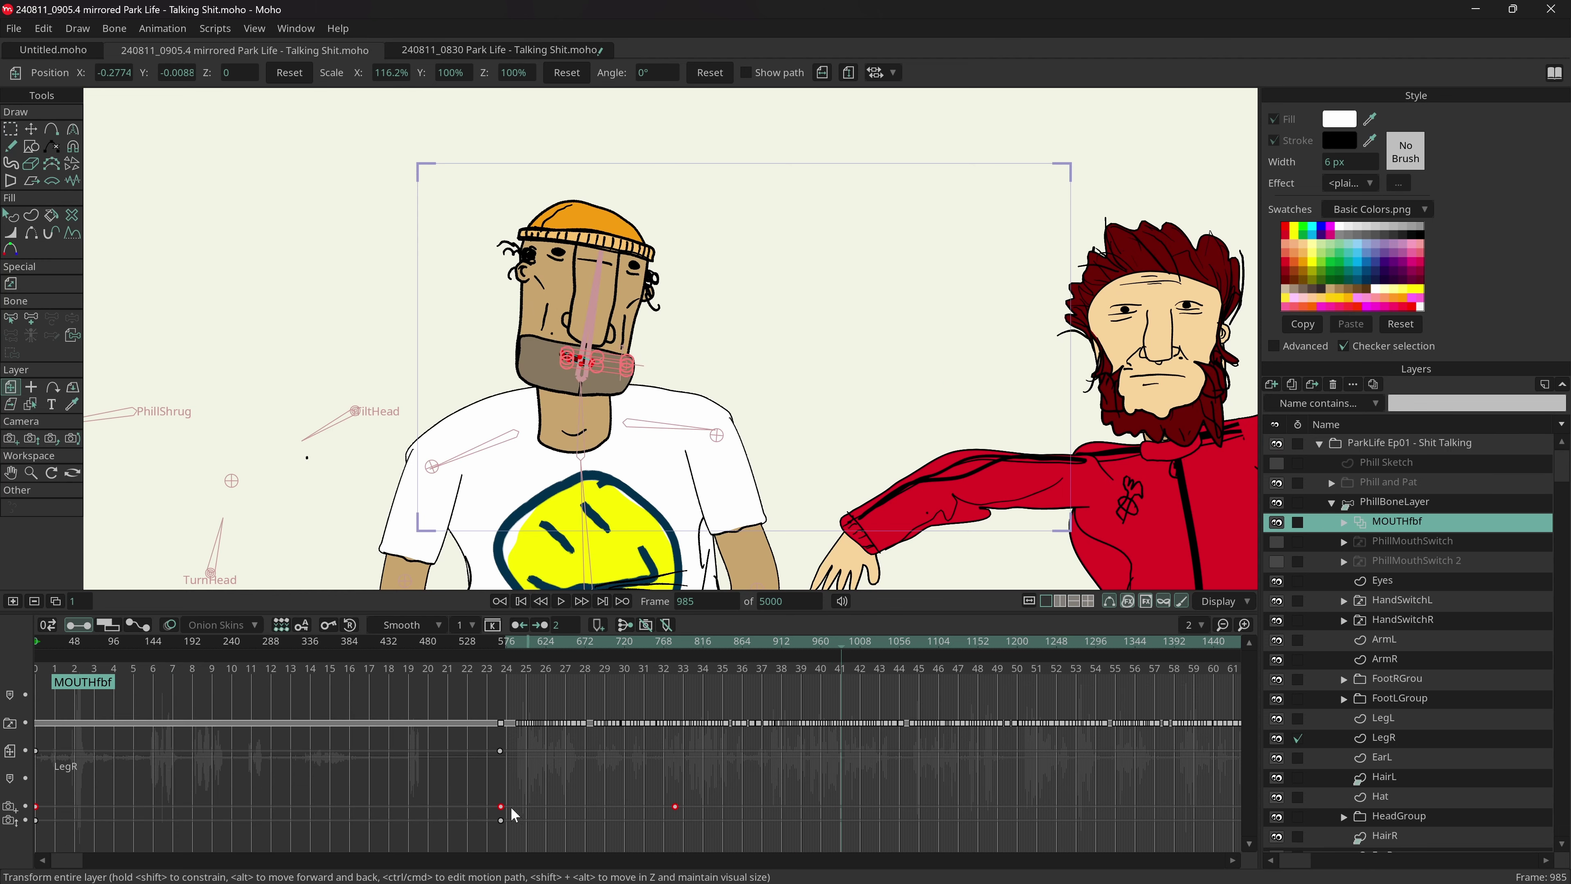
pyautogui.rightClick(749, 749)
pyautogui.click(733, 750)
pyautogui.press('Left')
pyautogui.press('Left')
pyautogui.press('Left')
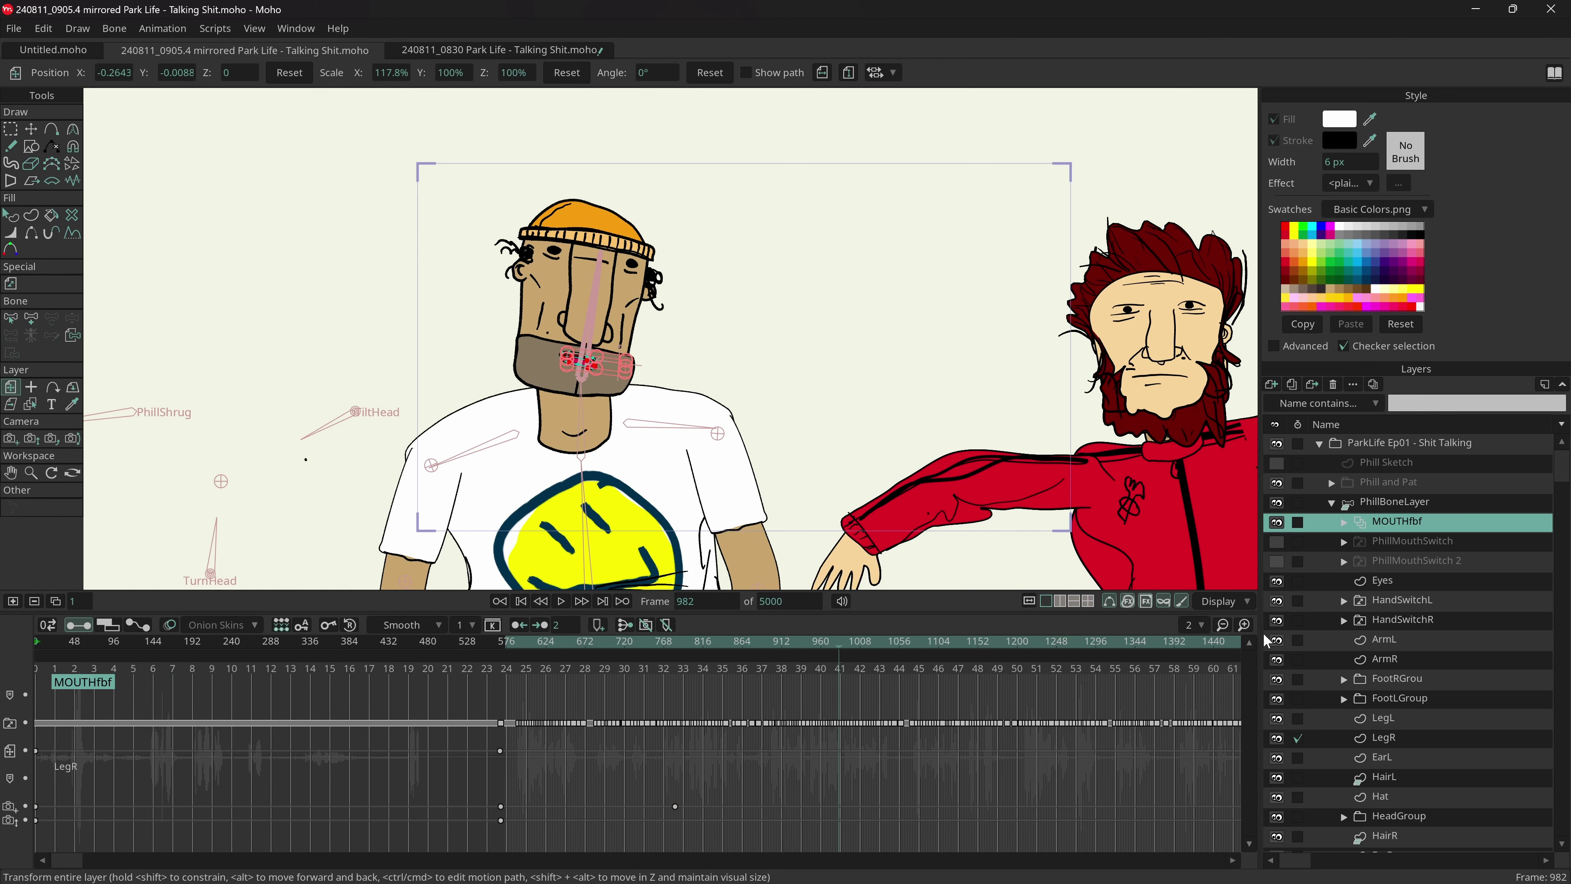
# - Enlarge the timeline around the MOUTHfbf keyframes and scrub to frame 1043
pyautogui.click(1245, 625)
pyautogui.click(1244, 624)
pyautogui.click(1245, 624)
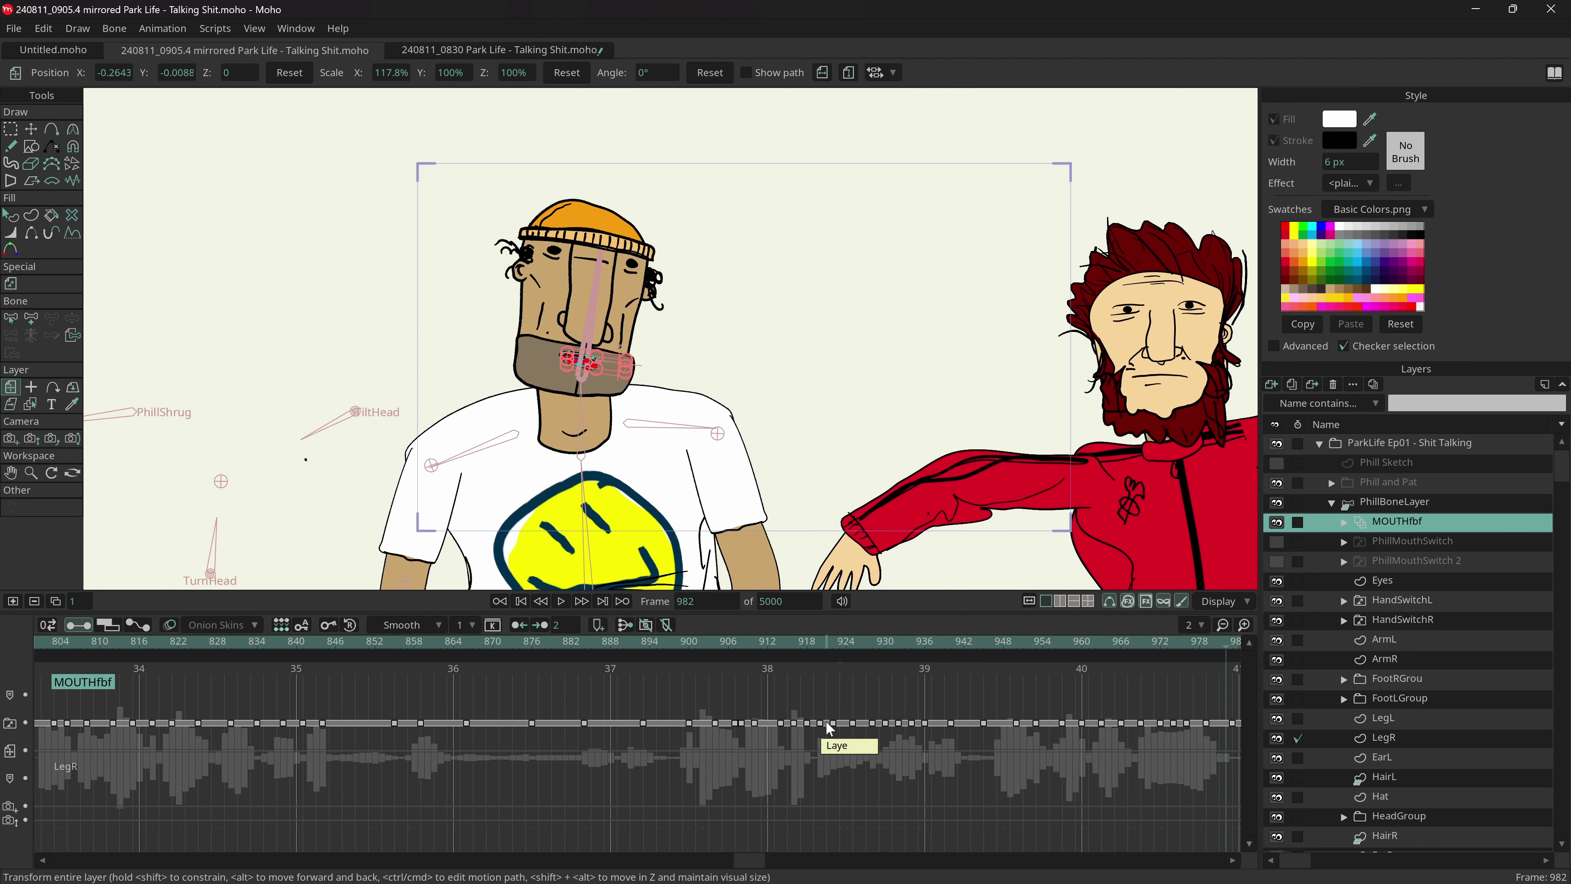
pyautogui.click(1222, 624)
pyautogui.click(712, 644)
pyautogui.moveTo(712, 643); pyautogui.dragTo(832, 649)
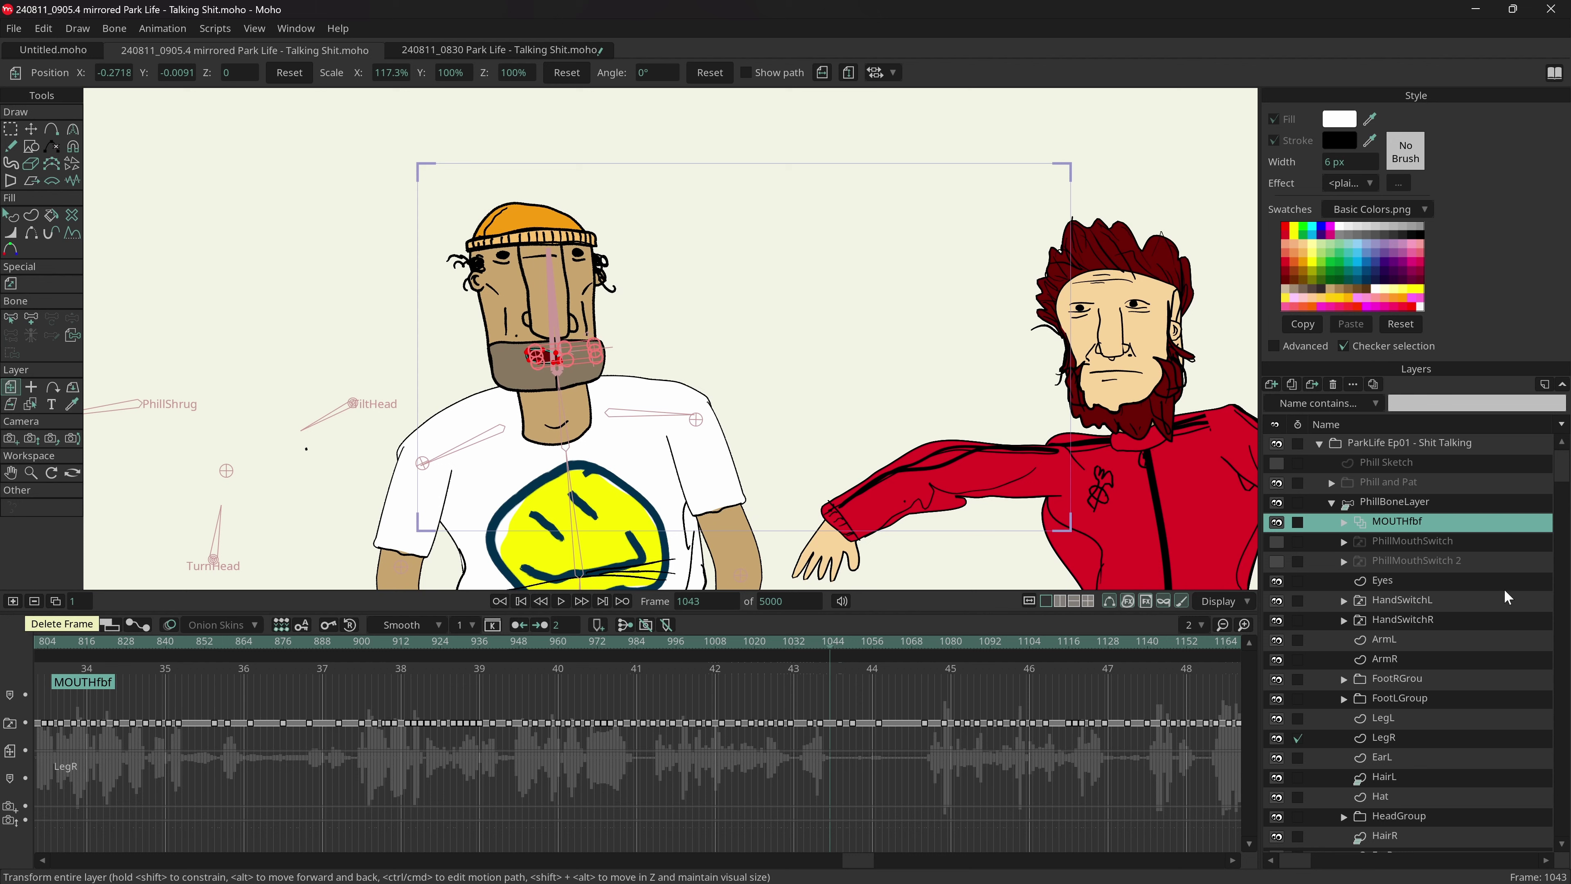
# - Compare the keyframes of PhillBoneLayer and MOUTHfbf, and play the animation from frame 1043 to 1130
pyautogui.click(1406, 502)
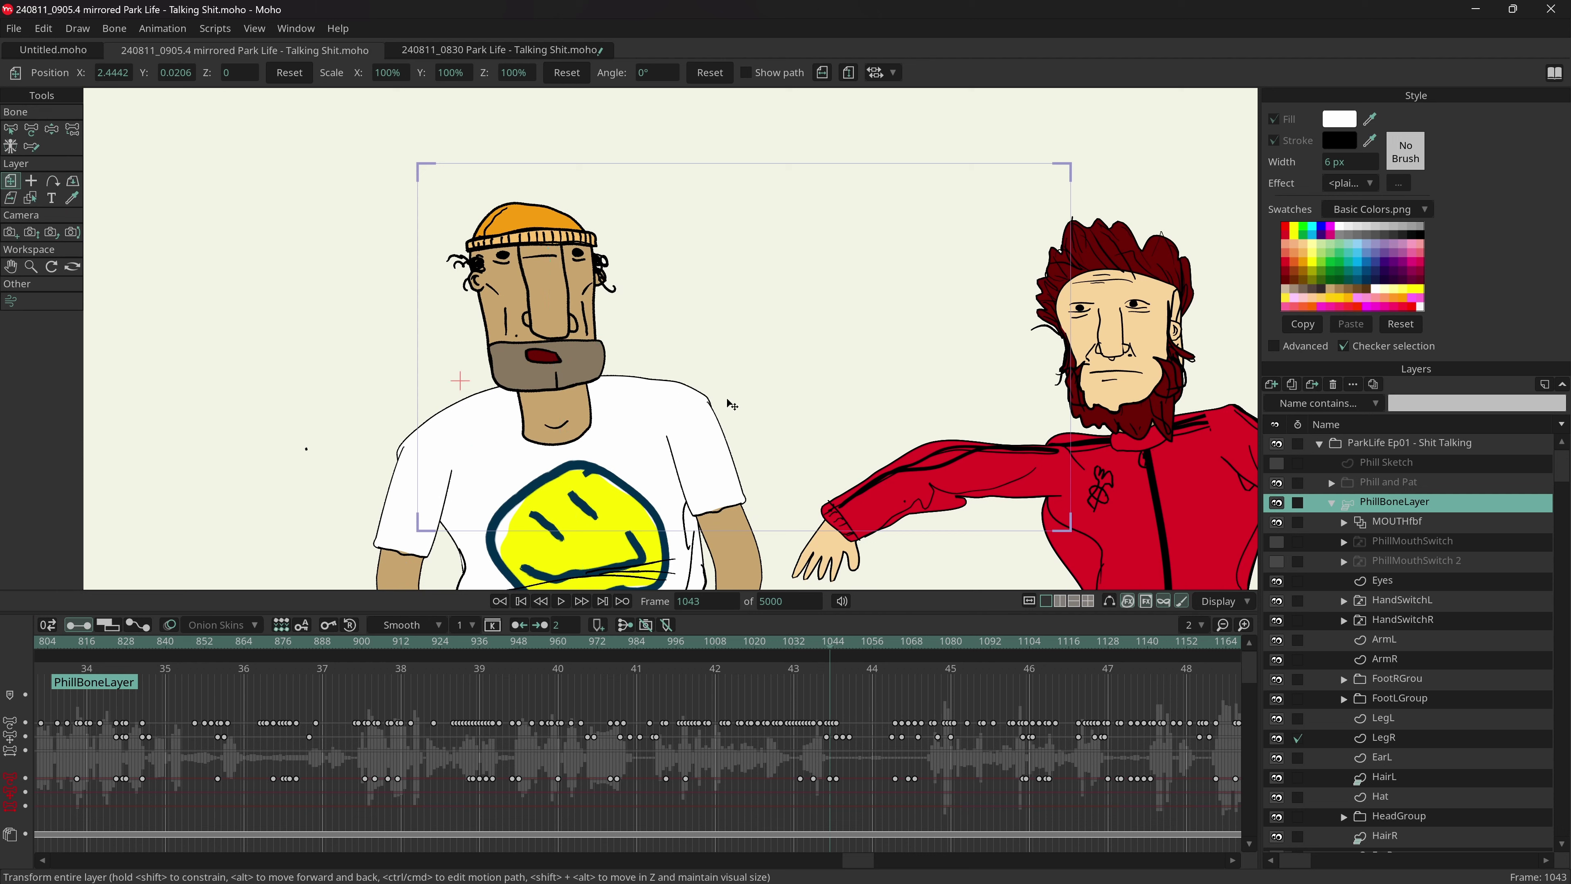
pyautogui.click(1436, 525)
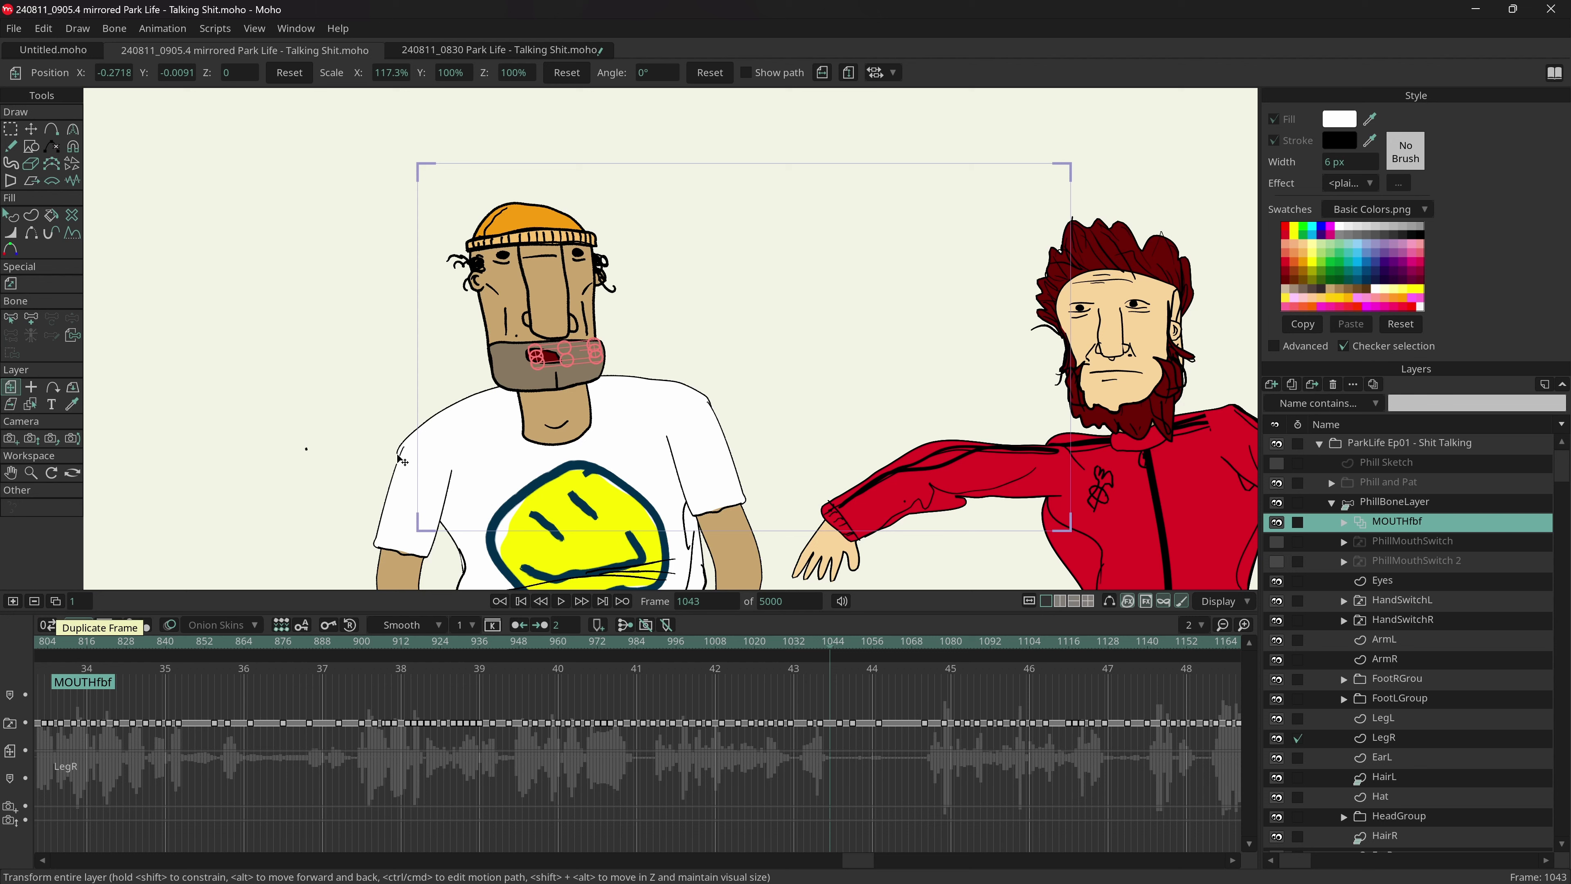
pyautogui.click(1420, 500)
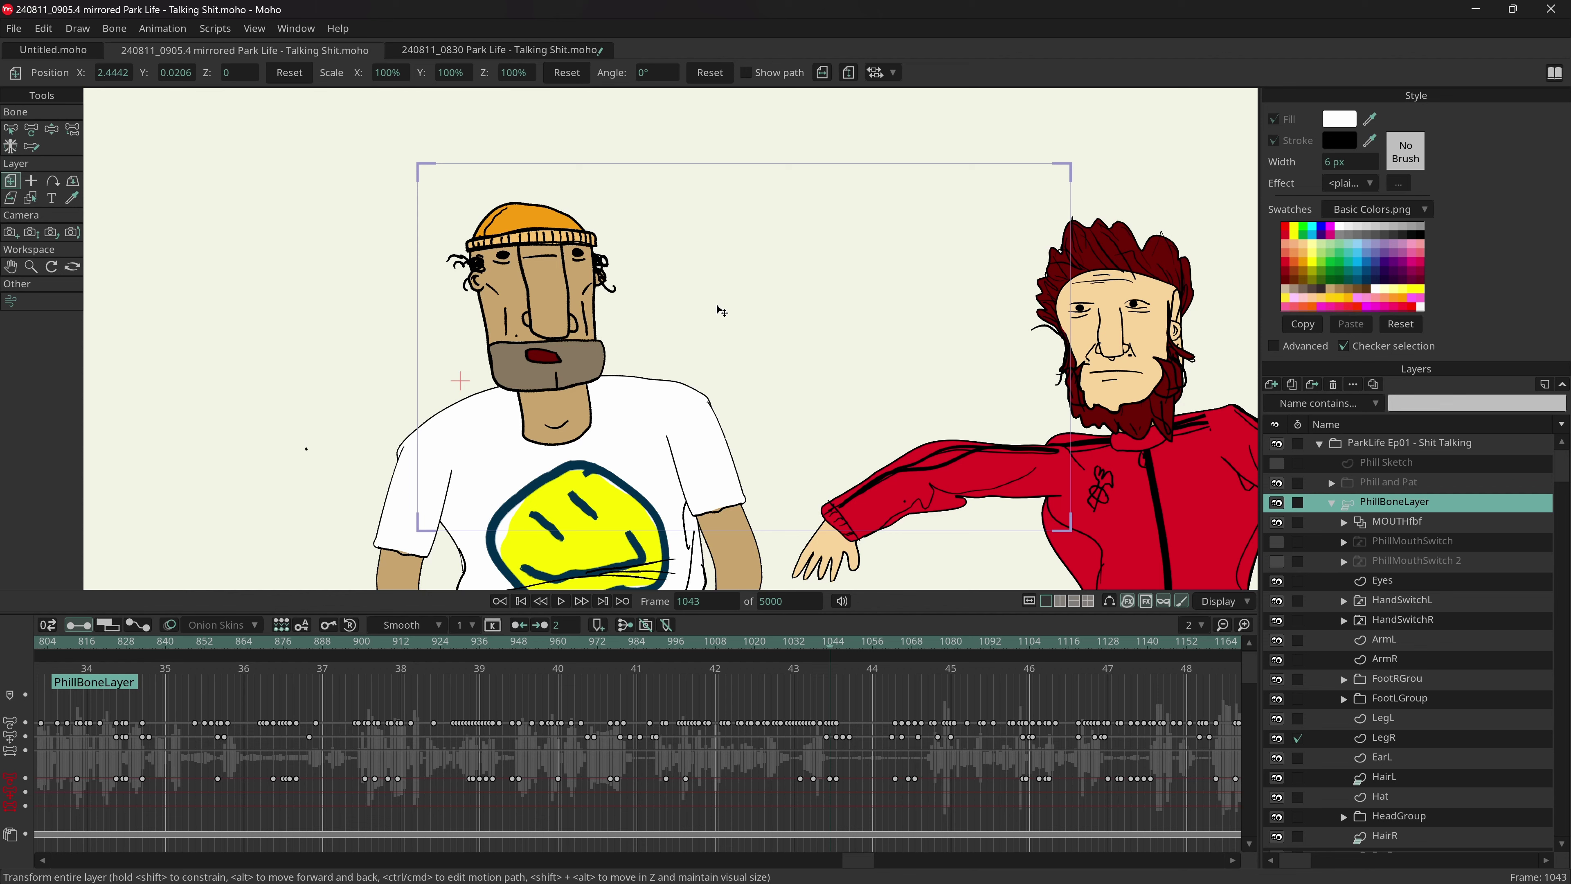
pyautogui.click(1435, 531)
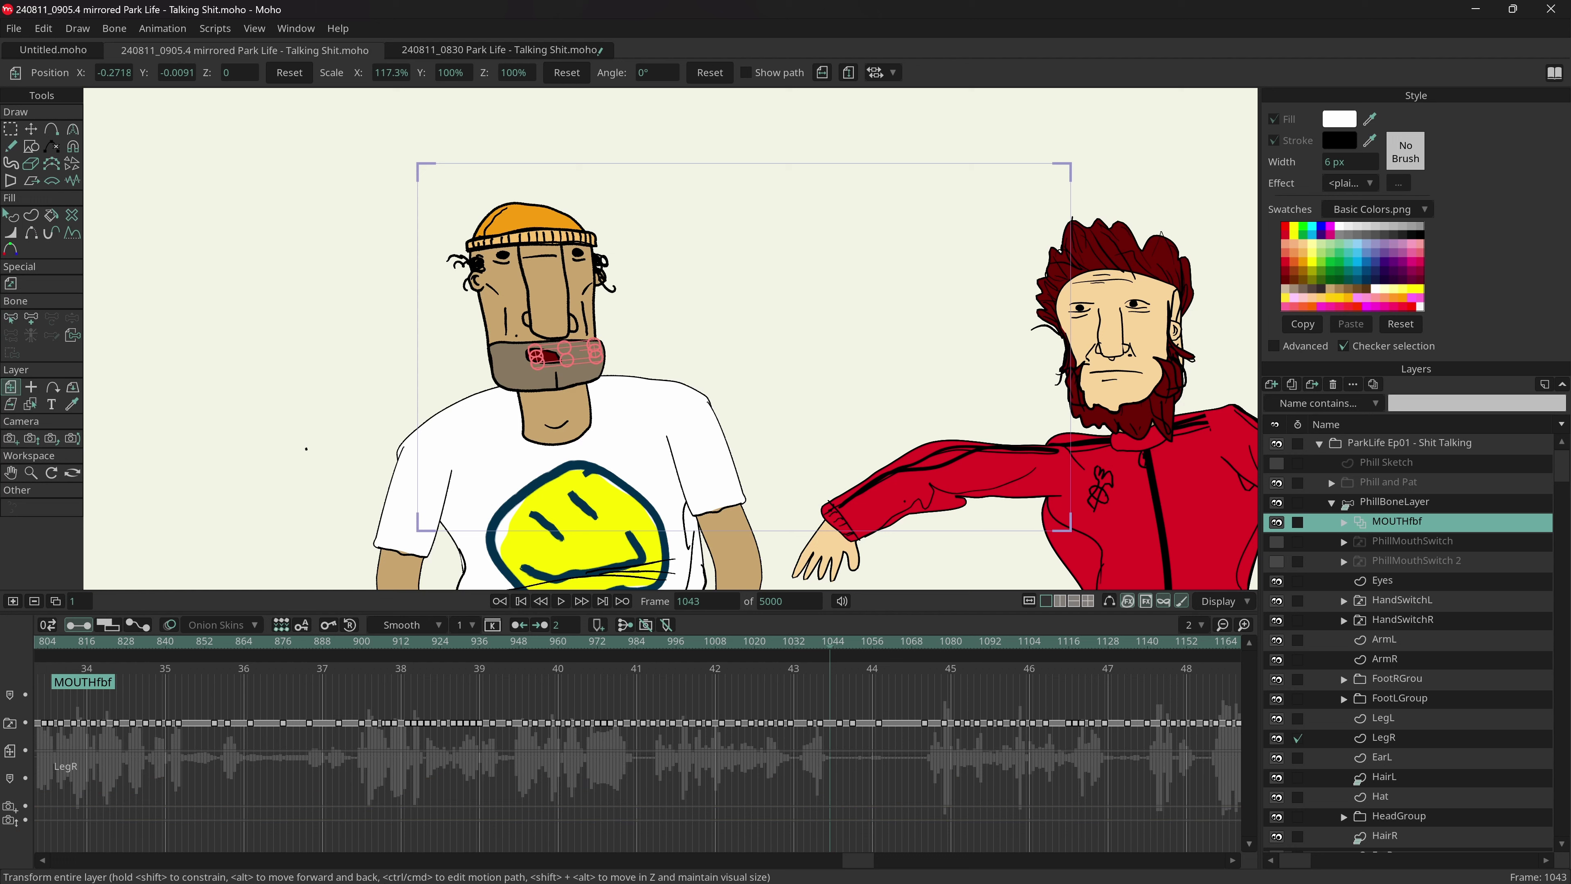
pyautogui.click(562, 601)
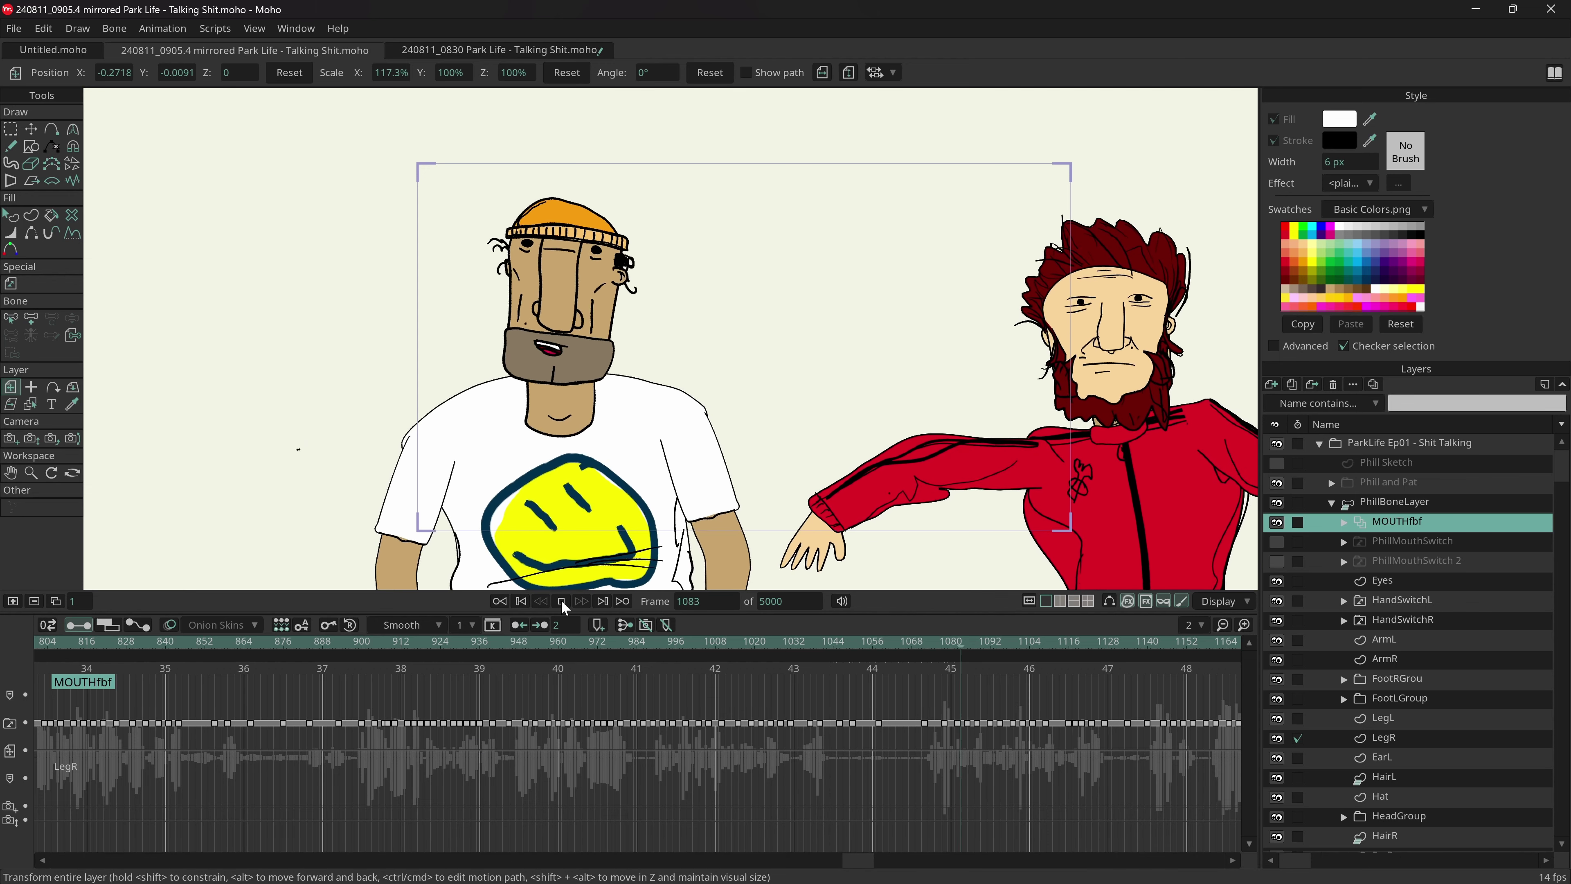
pyautogui.click(561, 599)
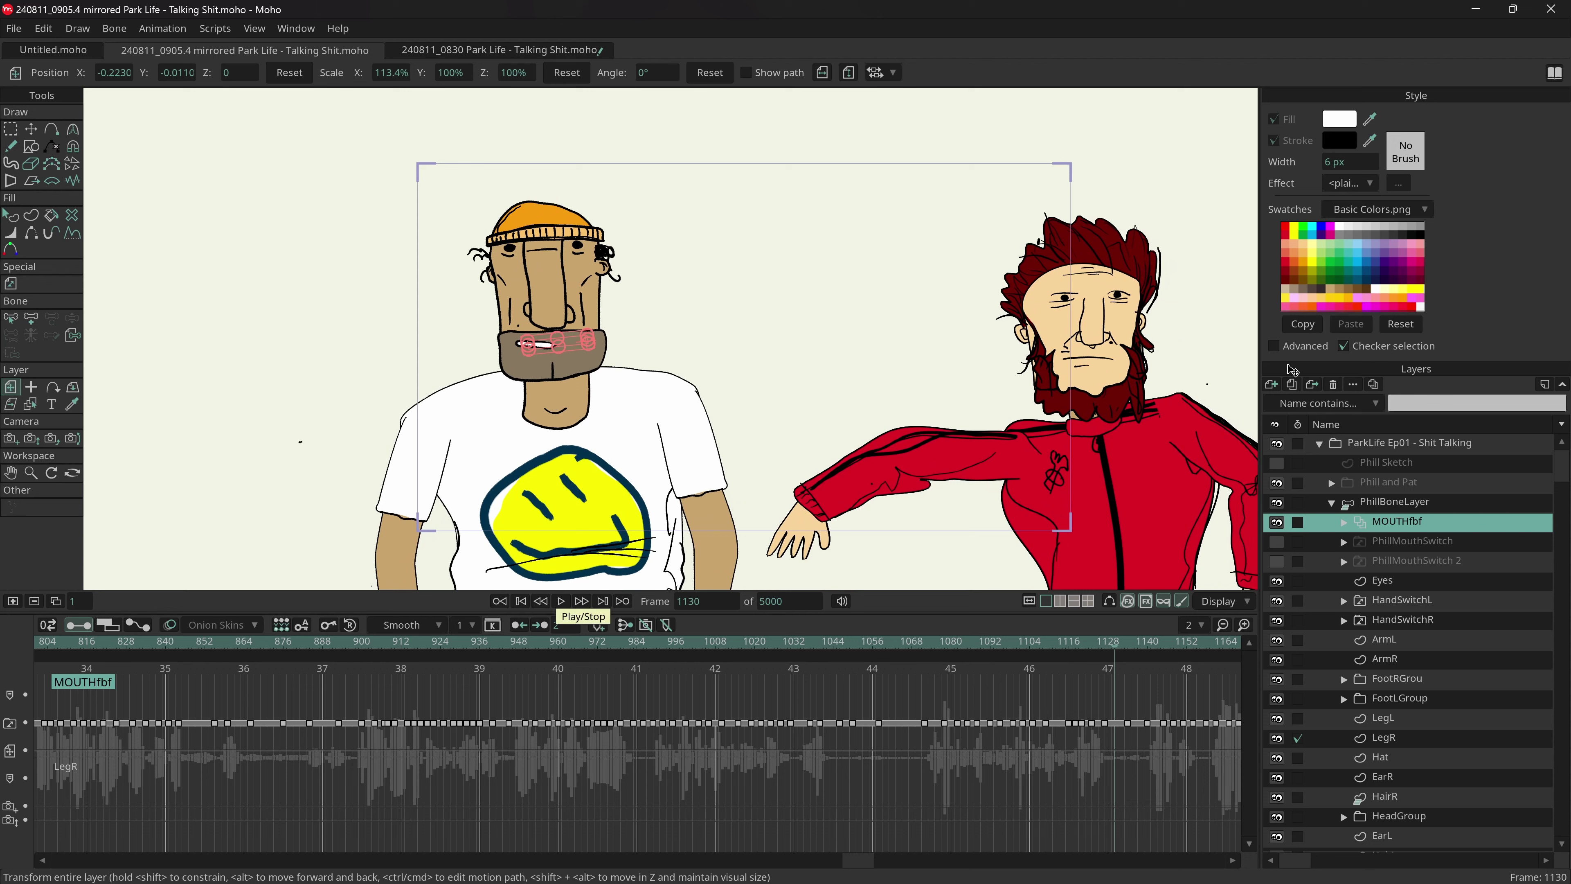
# - Select PhillBoneLayer and play the animation from frame 1130 to frame 1579 to review the character's movement
pyautogui.click(1385, 502)
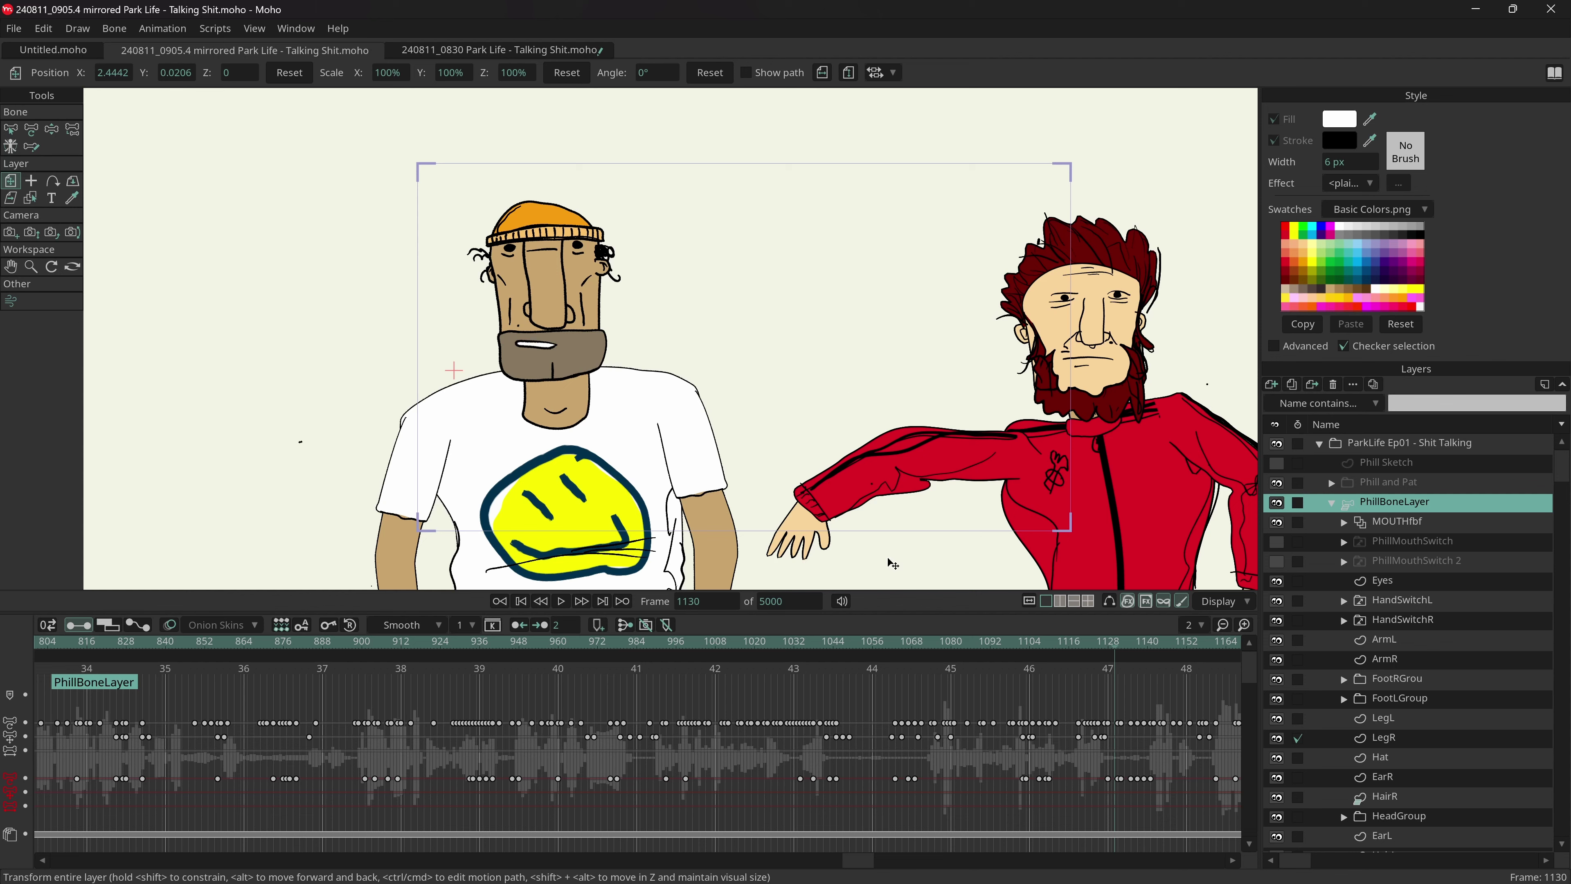
pyautogui.click(562, 600)
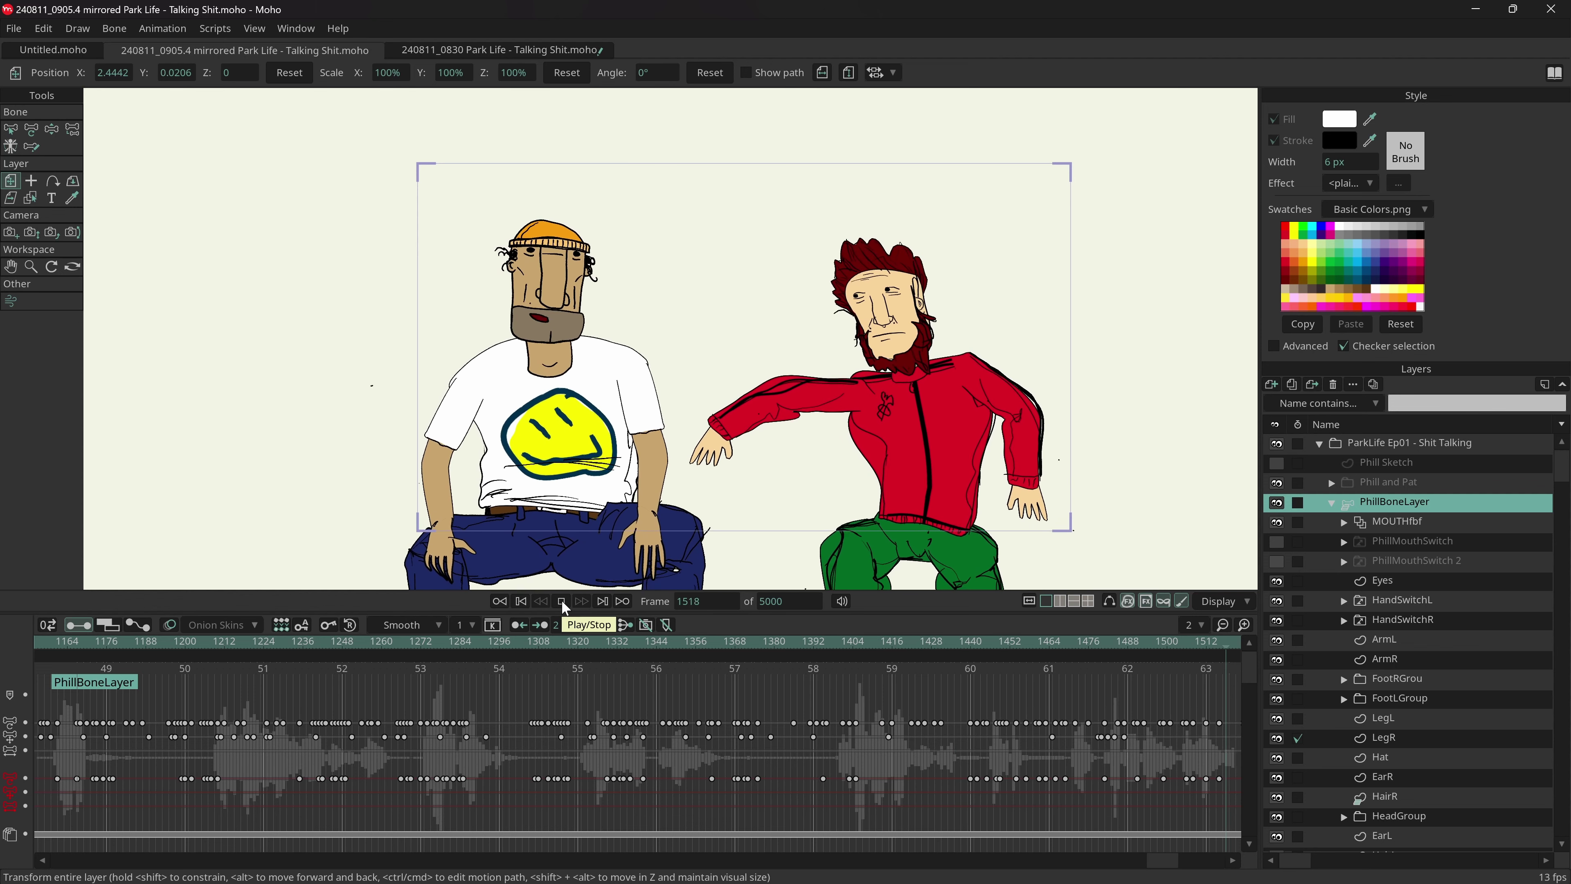
pyautogui.click(561, 599)
pyautogui.click(562, 601)
pyautogui.click(563, 602)
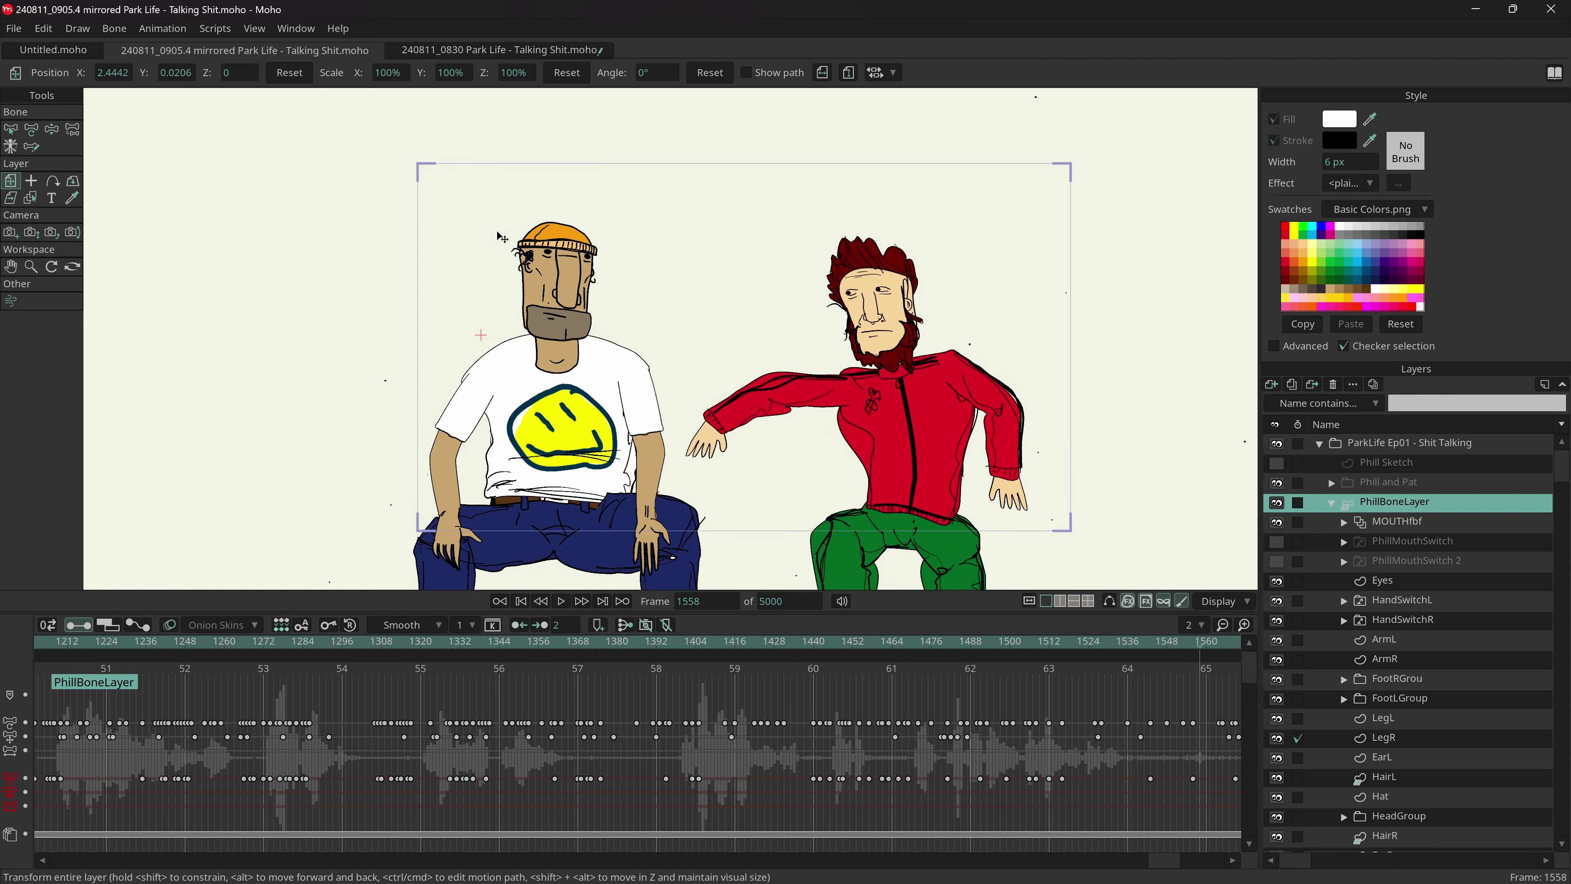
pyautogui.click(562, 601)
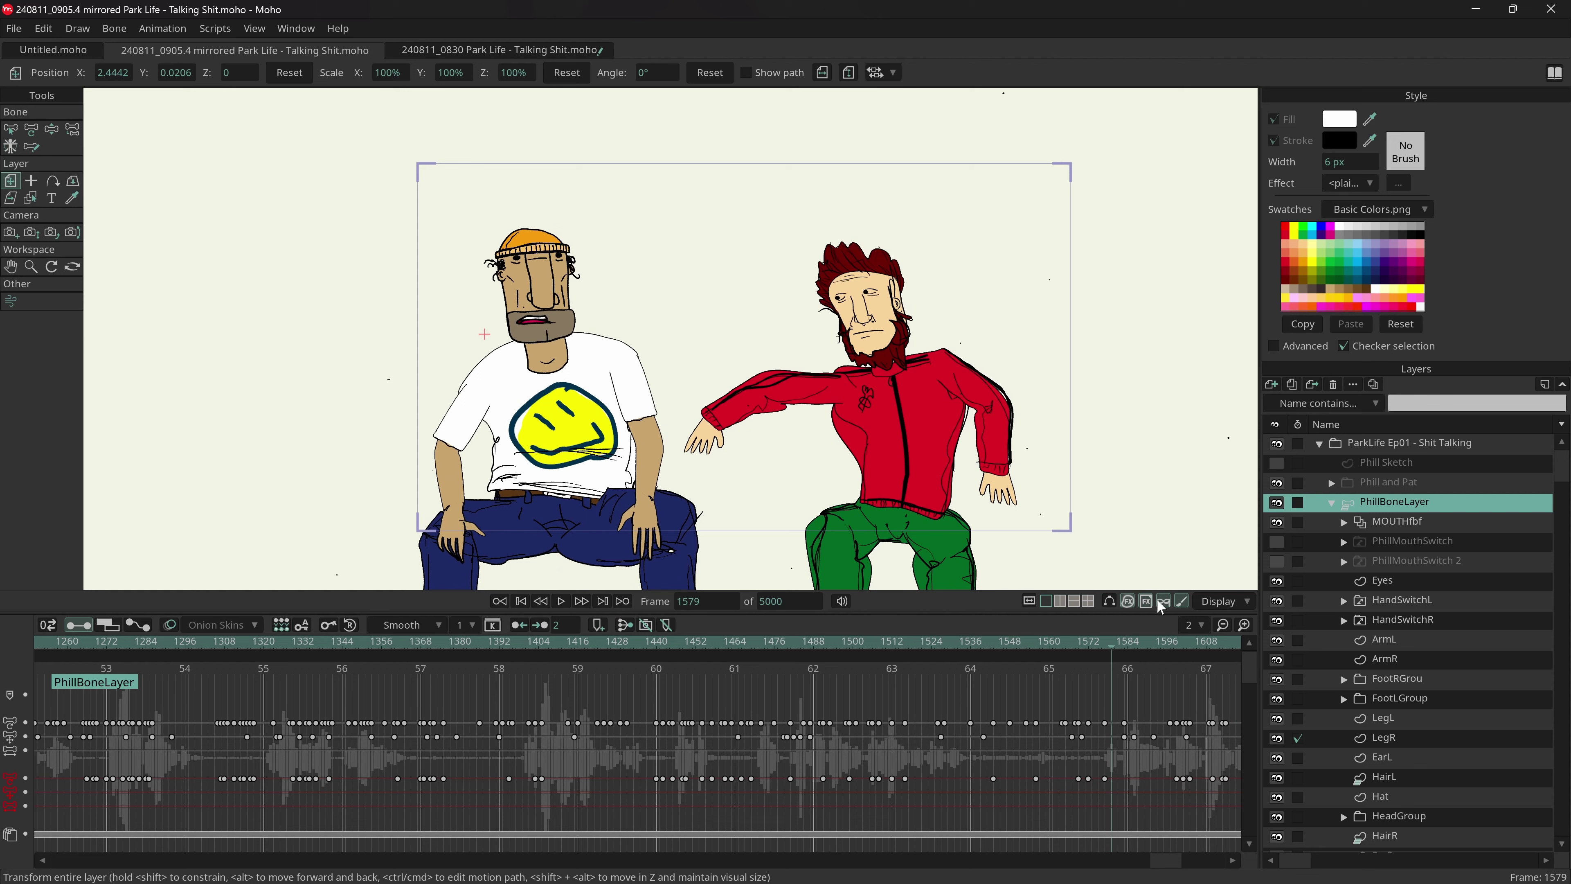
# - Show the PhillBoneLayer bones, select the torso bone with Select Bone and play the animation to frame 1606
pyautogui.click(1109, 601)
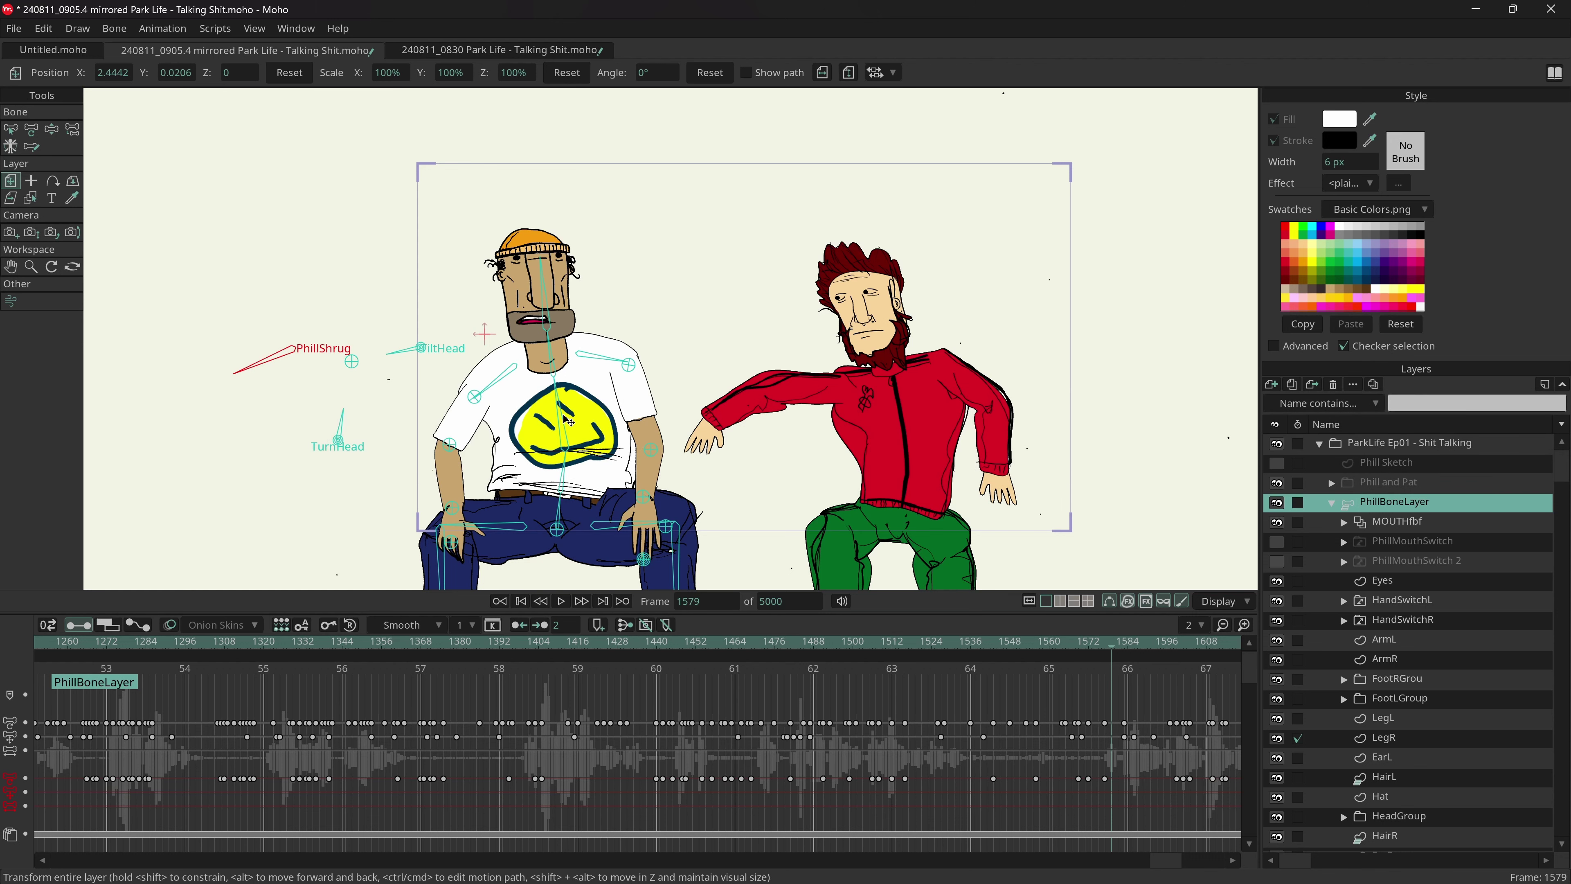
pyautogui.moveTo(563, 442); pyautogui.dragTo(563, 441)
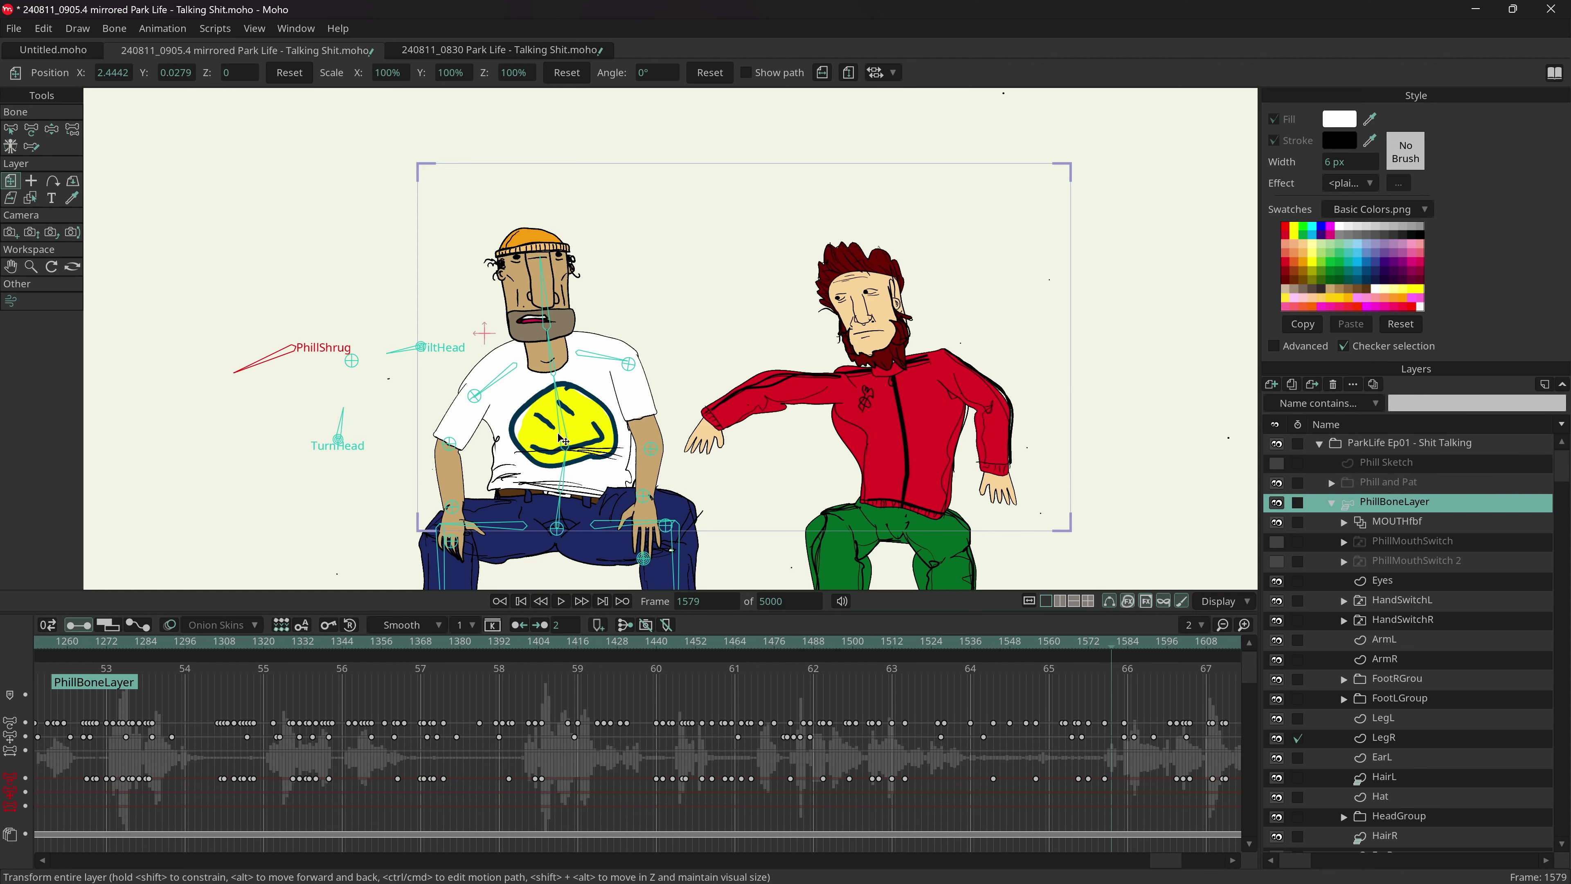
pyautogui.press('b')
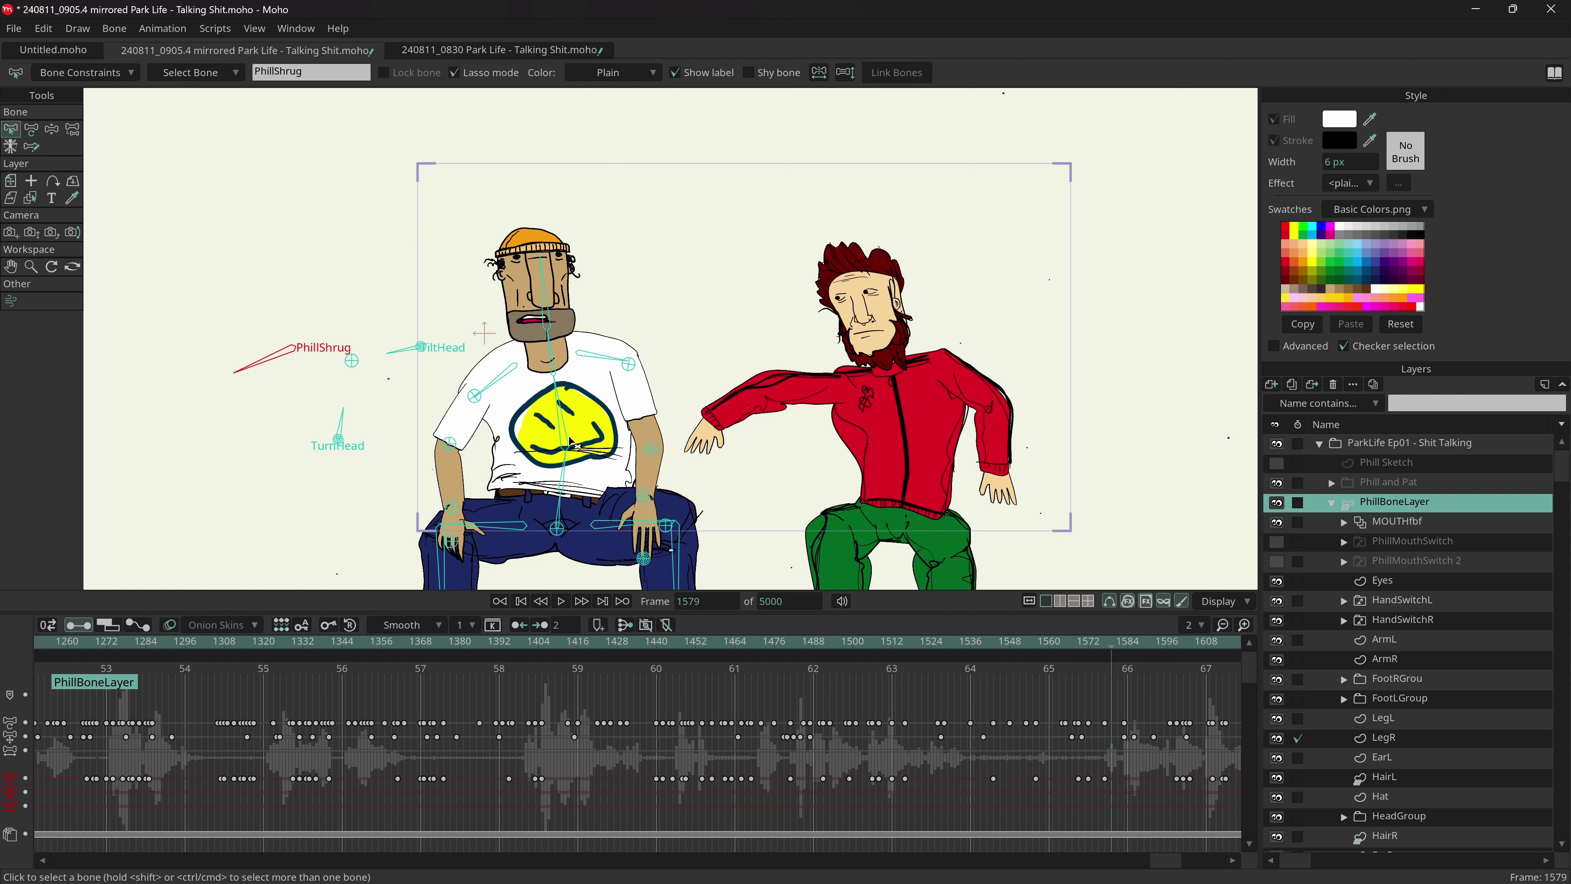
pyautogui.click(564, 434)
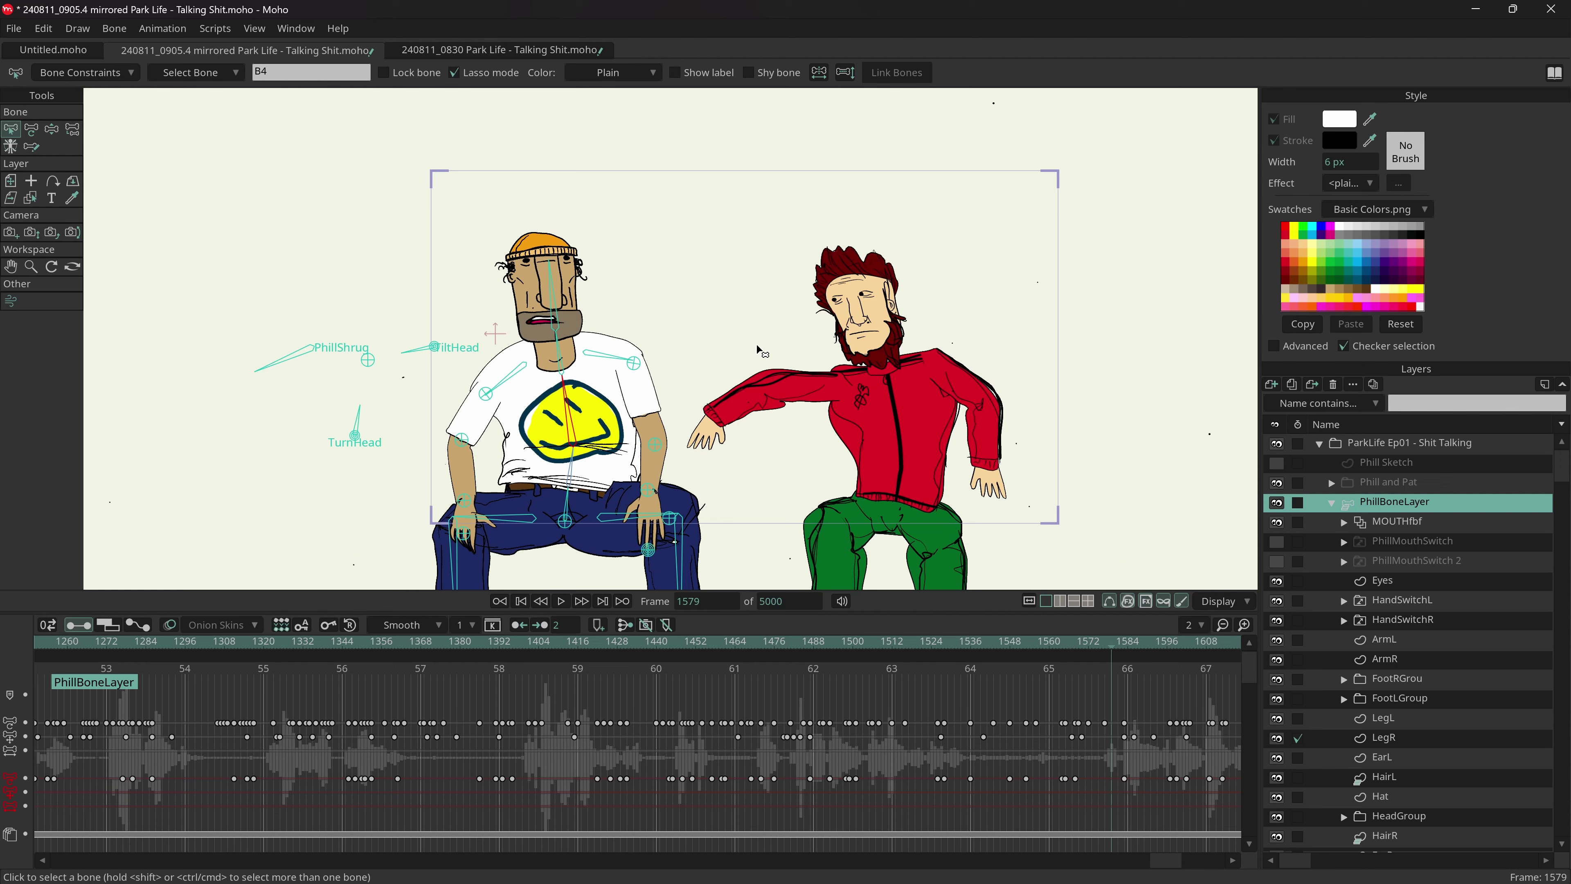
pyautogui.press('space')
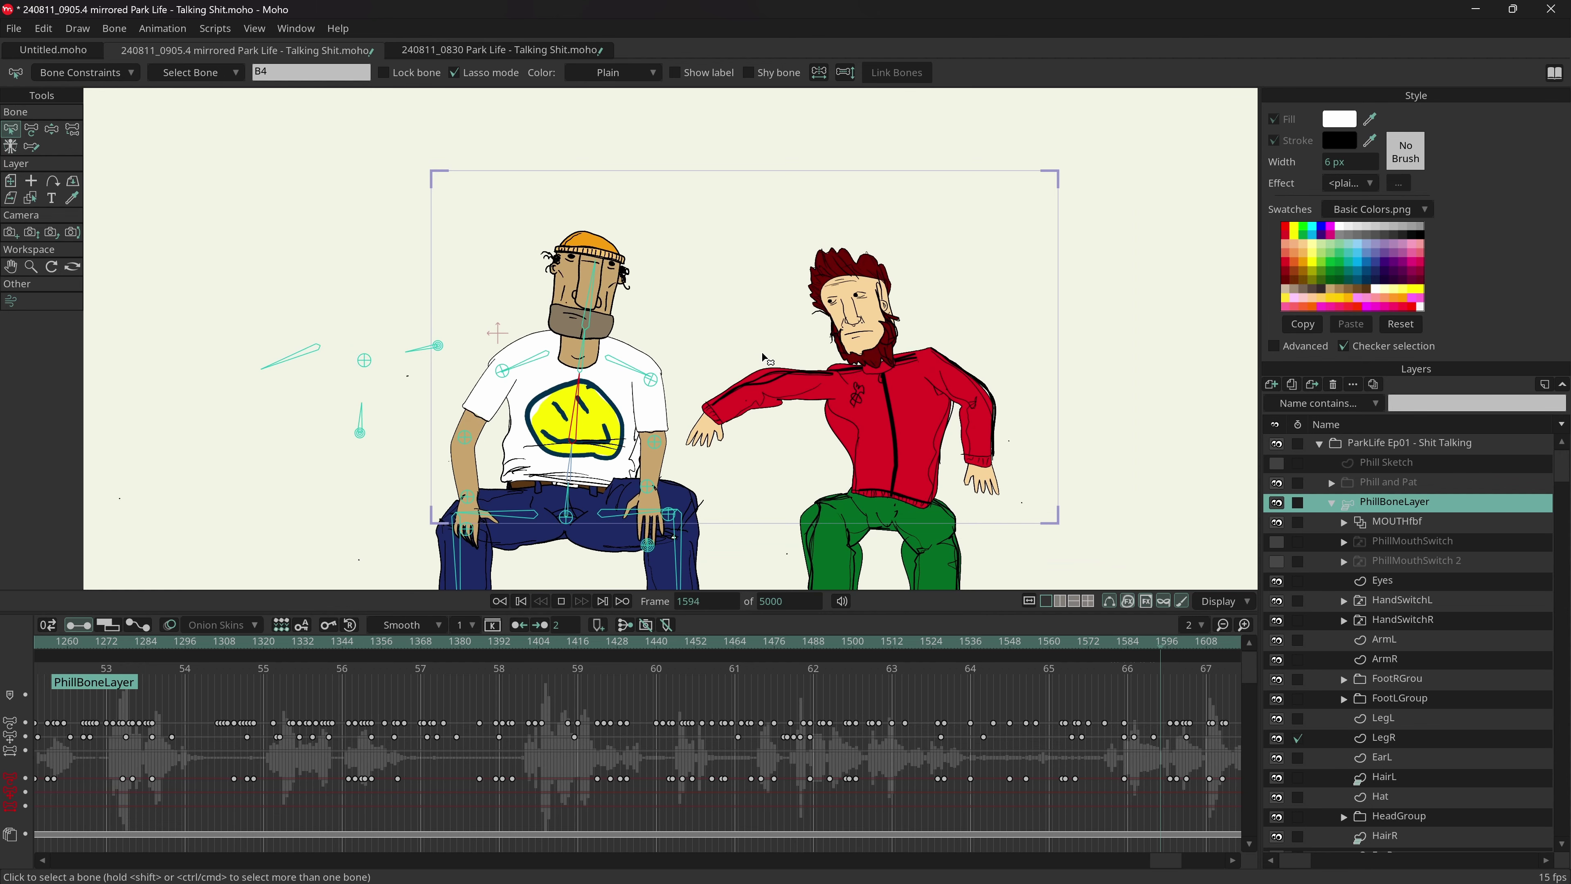
pyautogui.press('space')
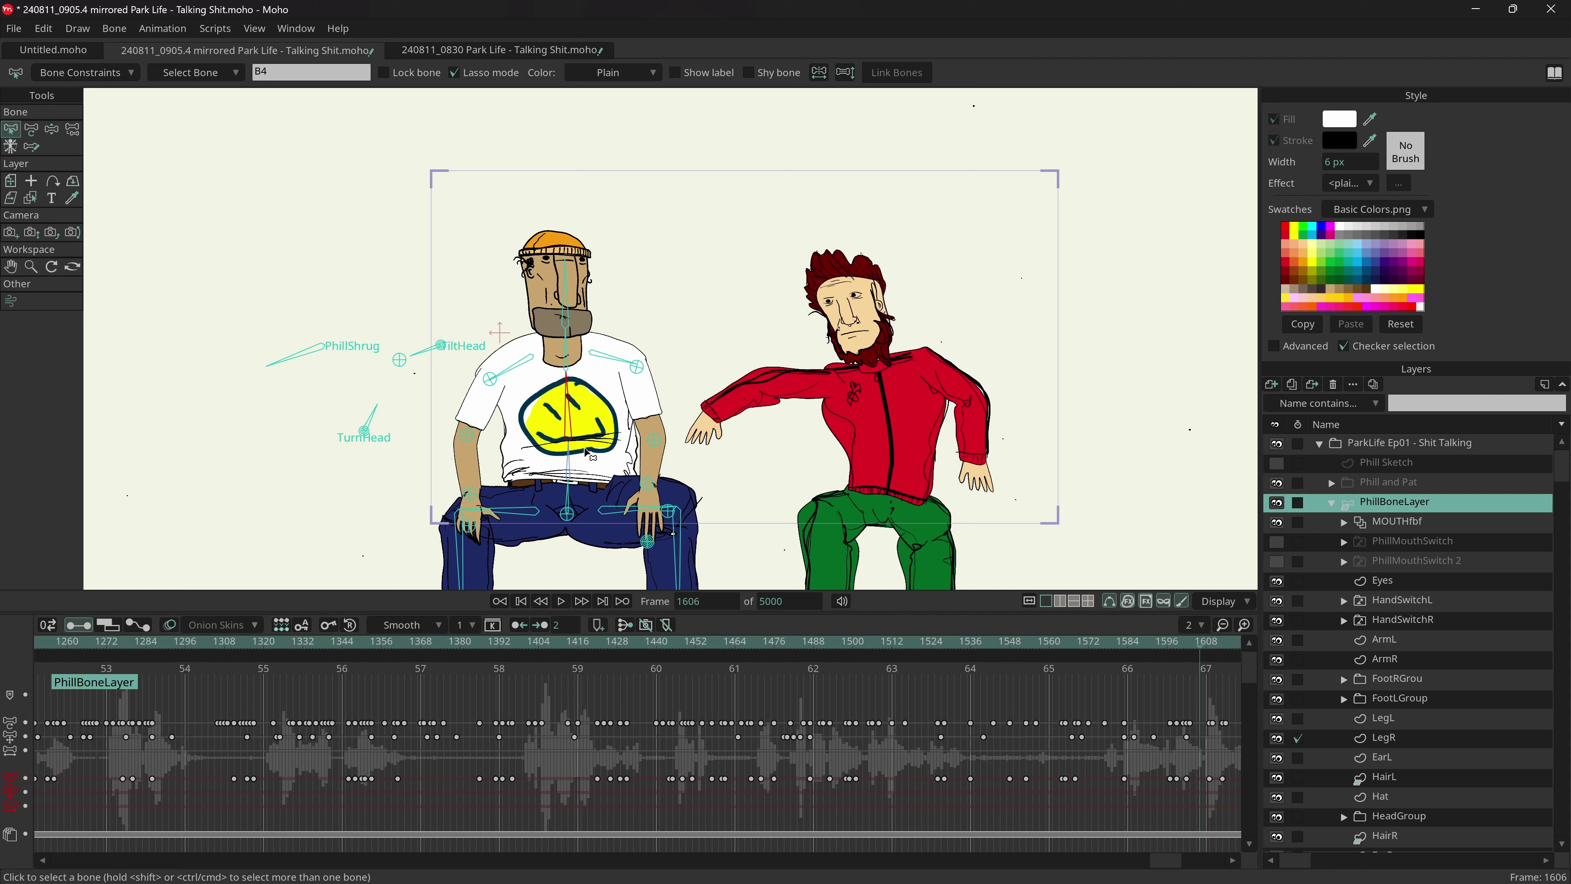
# - Select the circular head controller beside TiltHead and shift it with Manipulate Bones to turn the head at frame 1606
pyautogui.click(401, 363)
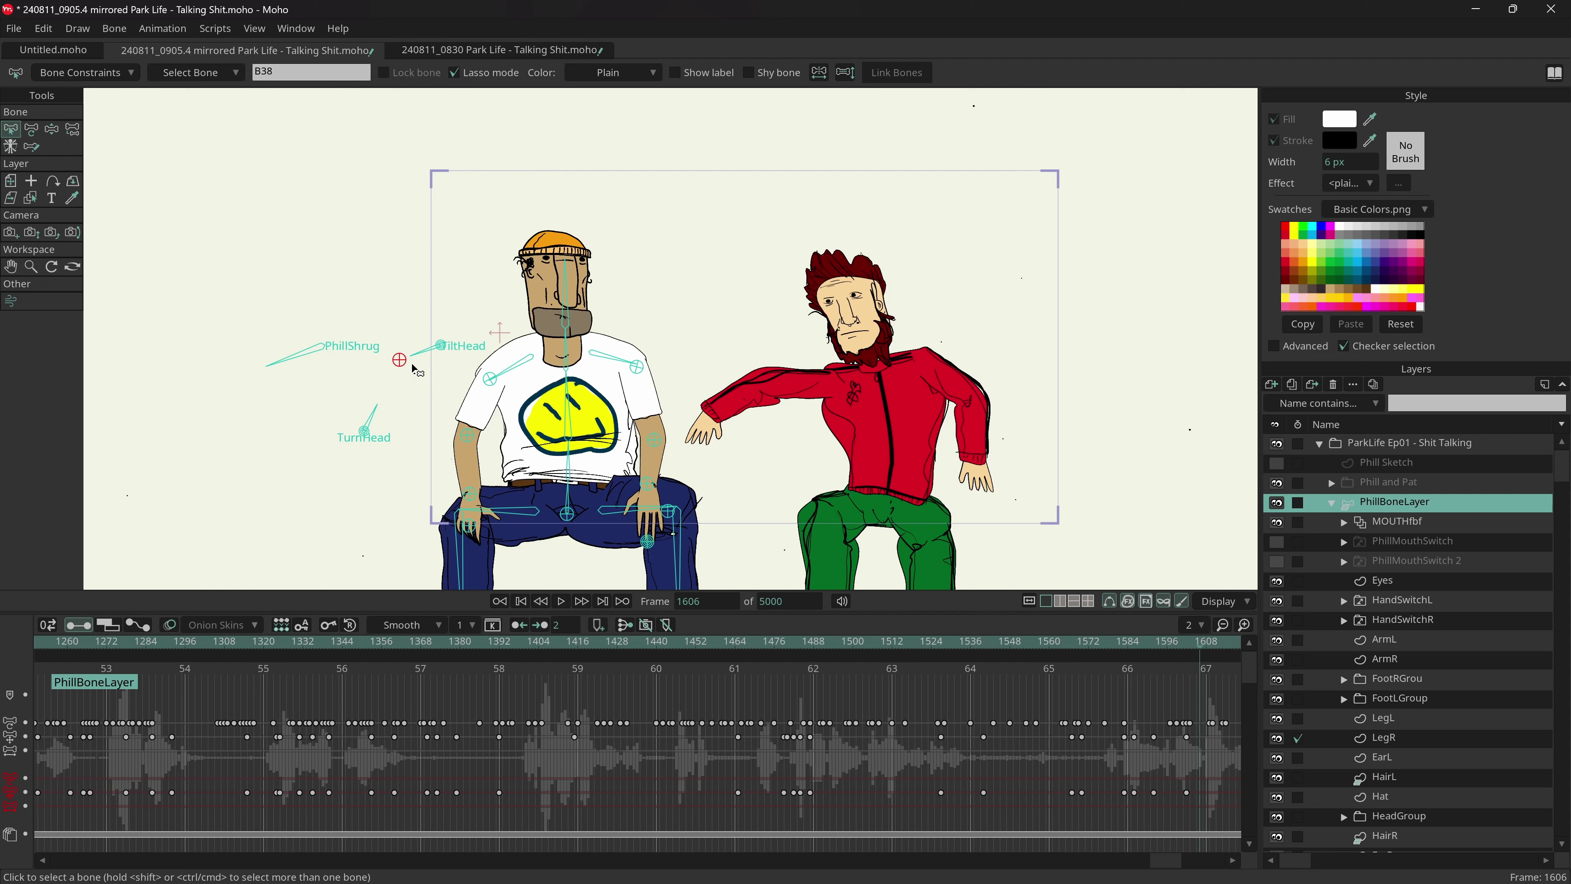
pyautogui.press('z')
pyautogui.moveTo(399, 360)
pyautogui.mouseDown()
pyautogui.moveTo(350, 364)
pyautogui.moveTo(377, 365)
pyautogui.mouseUp()
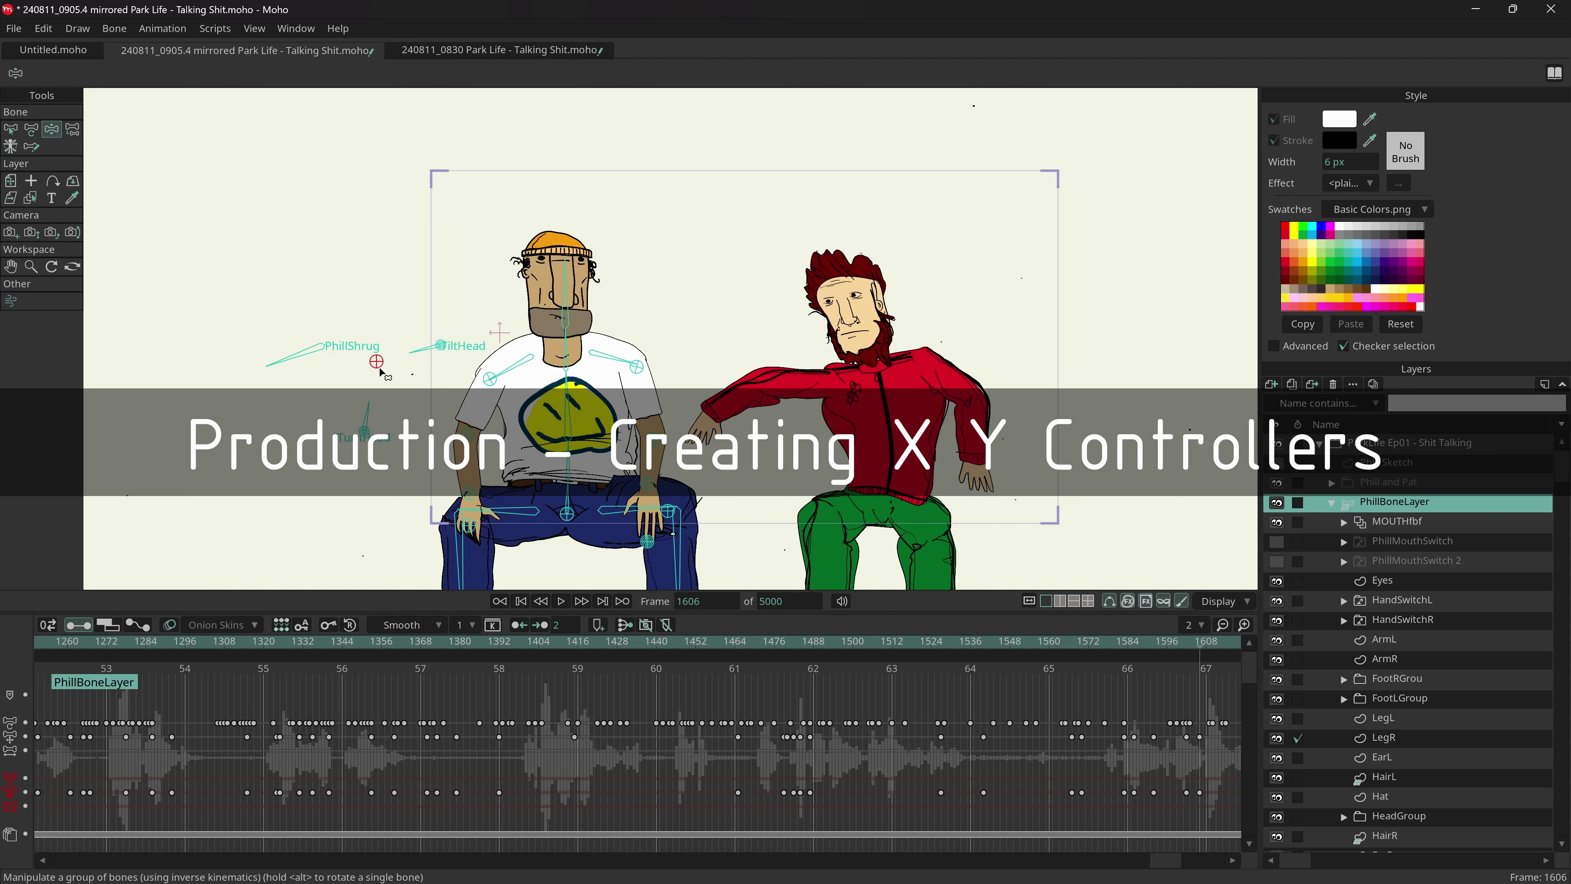
pyautogui.moveTo(376, 363)
pyautogui.mouseDown()
pyautogui.moveTo(323, 364)
pyautogui.moveTo(359, 364)
pyautogui.moveTo(386, 329)
pyautogui.moveTo(426, 350)
pyautogui.moveTo(318, 353)
pyautogui.moveTo(403, 366)
pyautogui.moveTo(390, 363)
pyautogui.moveTo(405, 351)
pyautogui.moveTo(353, 351)
pyautogui.moveTo(371, 356)
pyautogui.mouseUp()
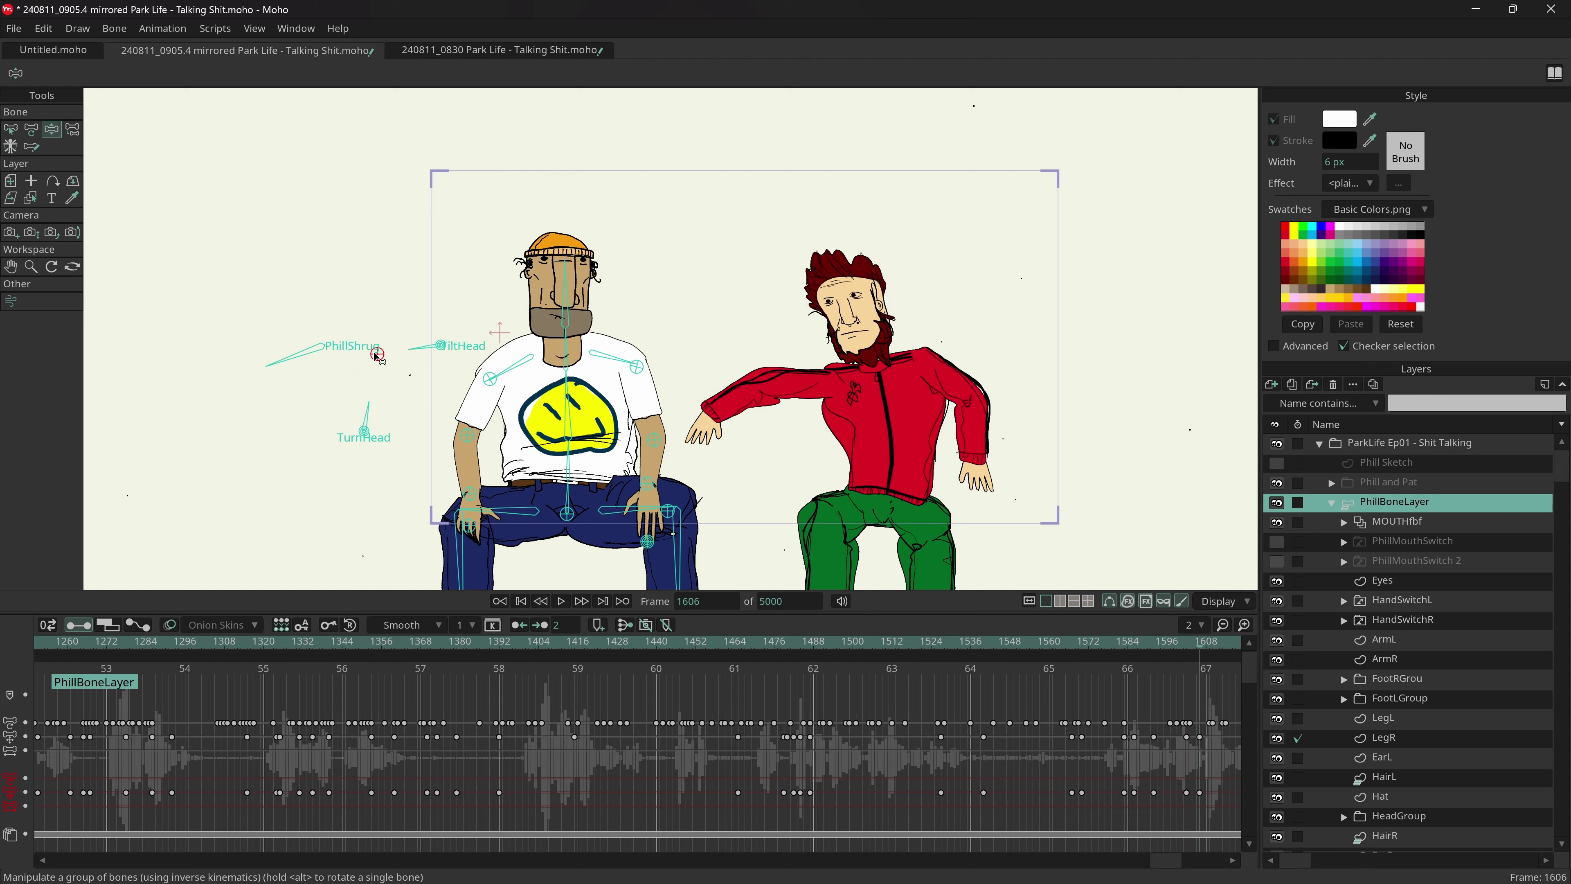
# - Move the circular head controller sideways, up and down with Manipulate Bones at frame 1606, leaving it near PhillShrug with the head facing forward
pyautogui.moveTo(388, 357); pyautogui.dragTo(363, 357)
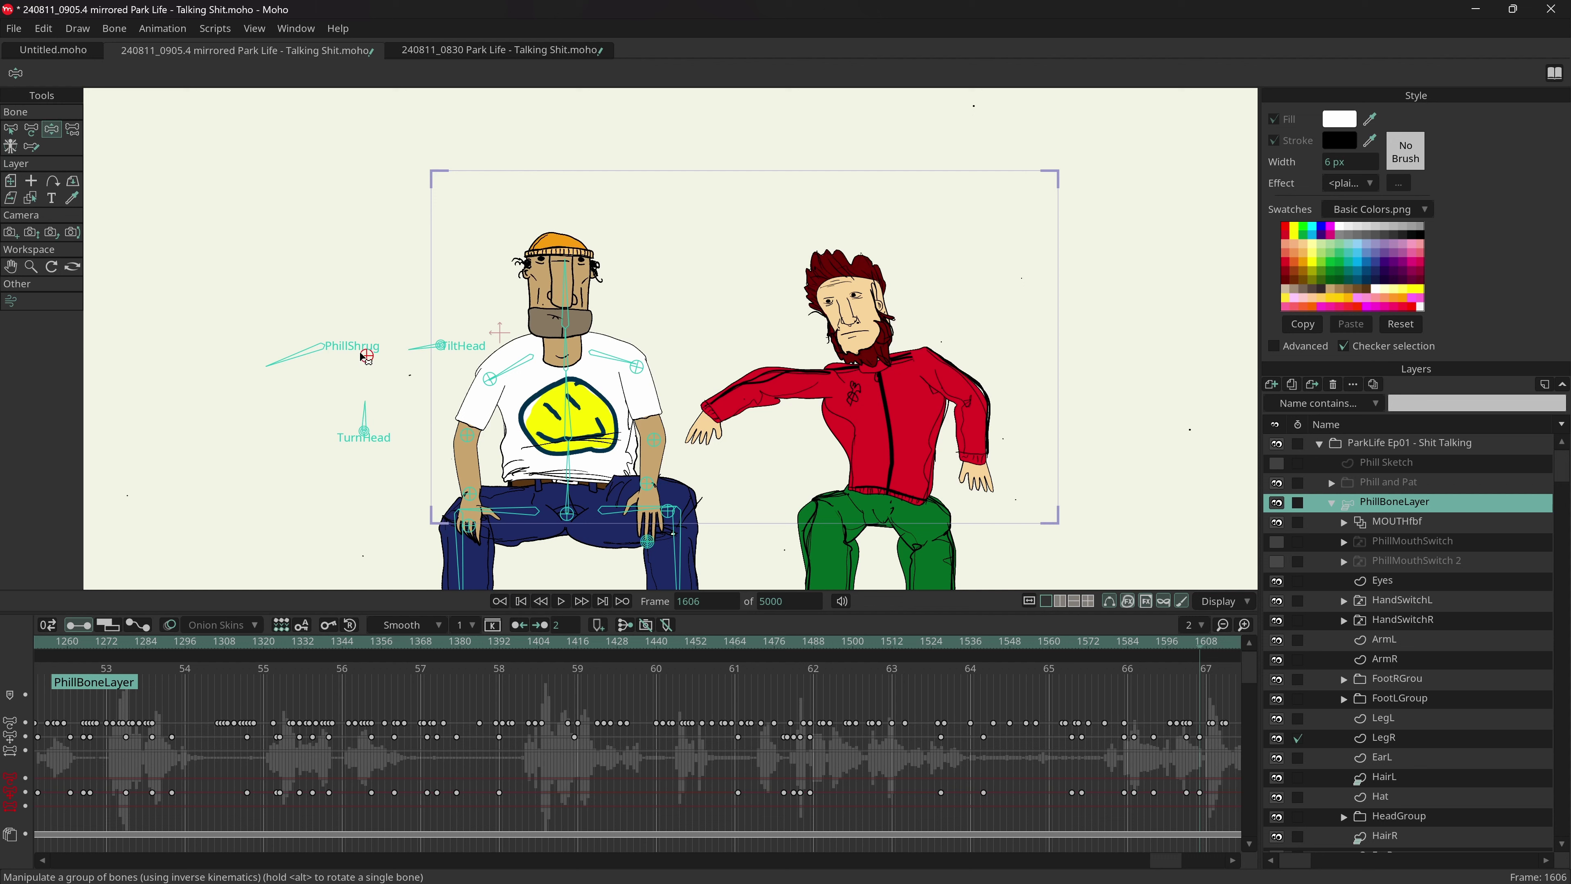
pyautogui.moveTo(372, 369); pyautogui.dragTo(390, 270)
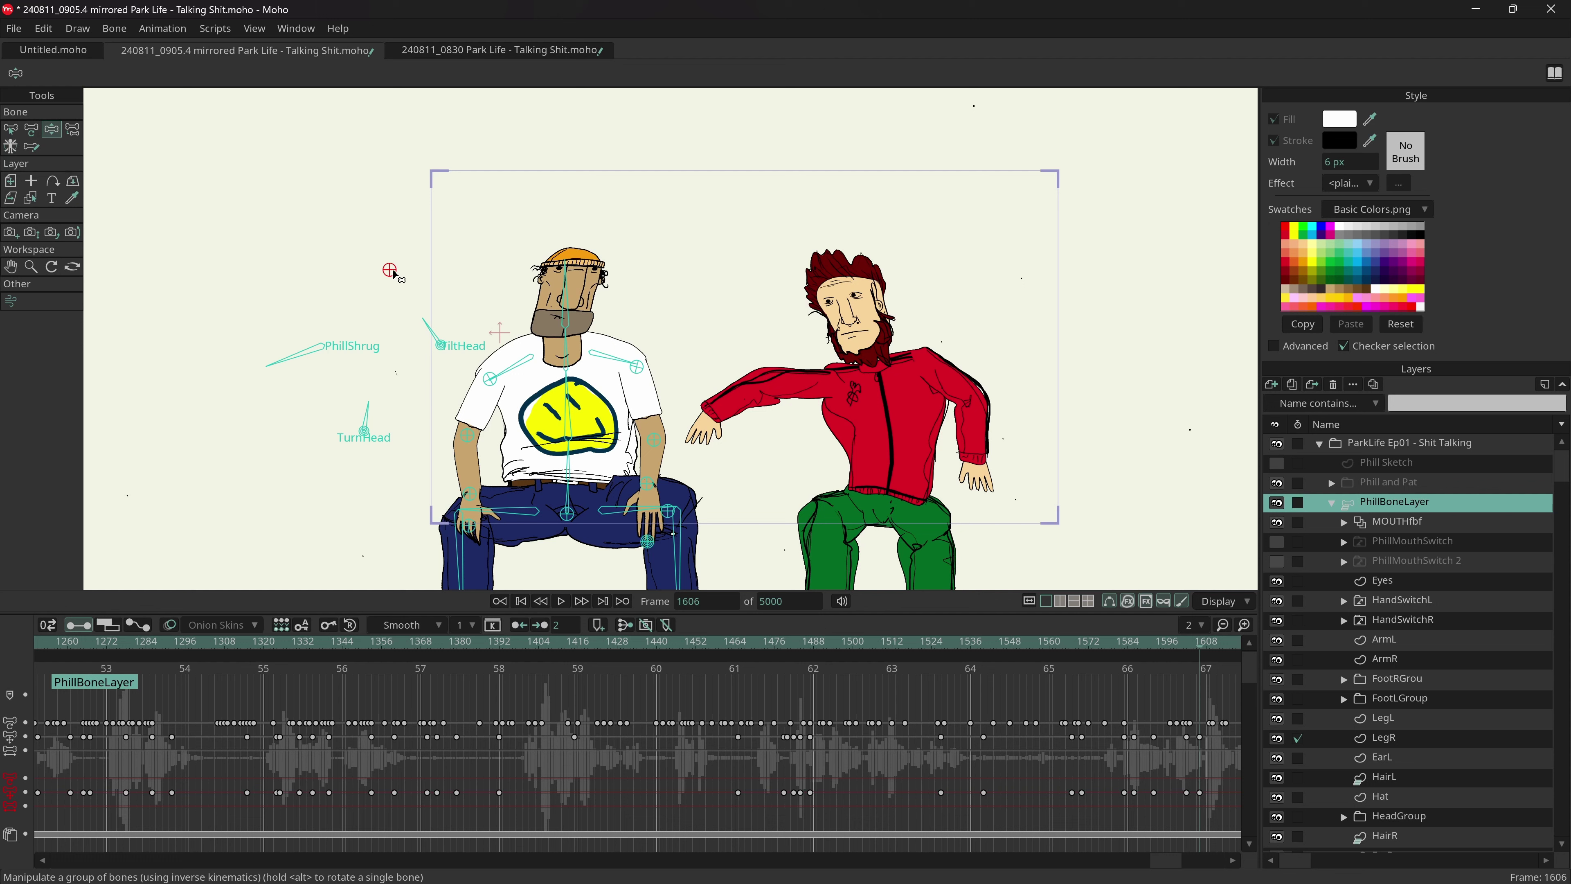
pyautogui.moveTo(388, 275); pyautogui.dragTo(384, 341)
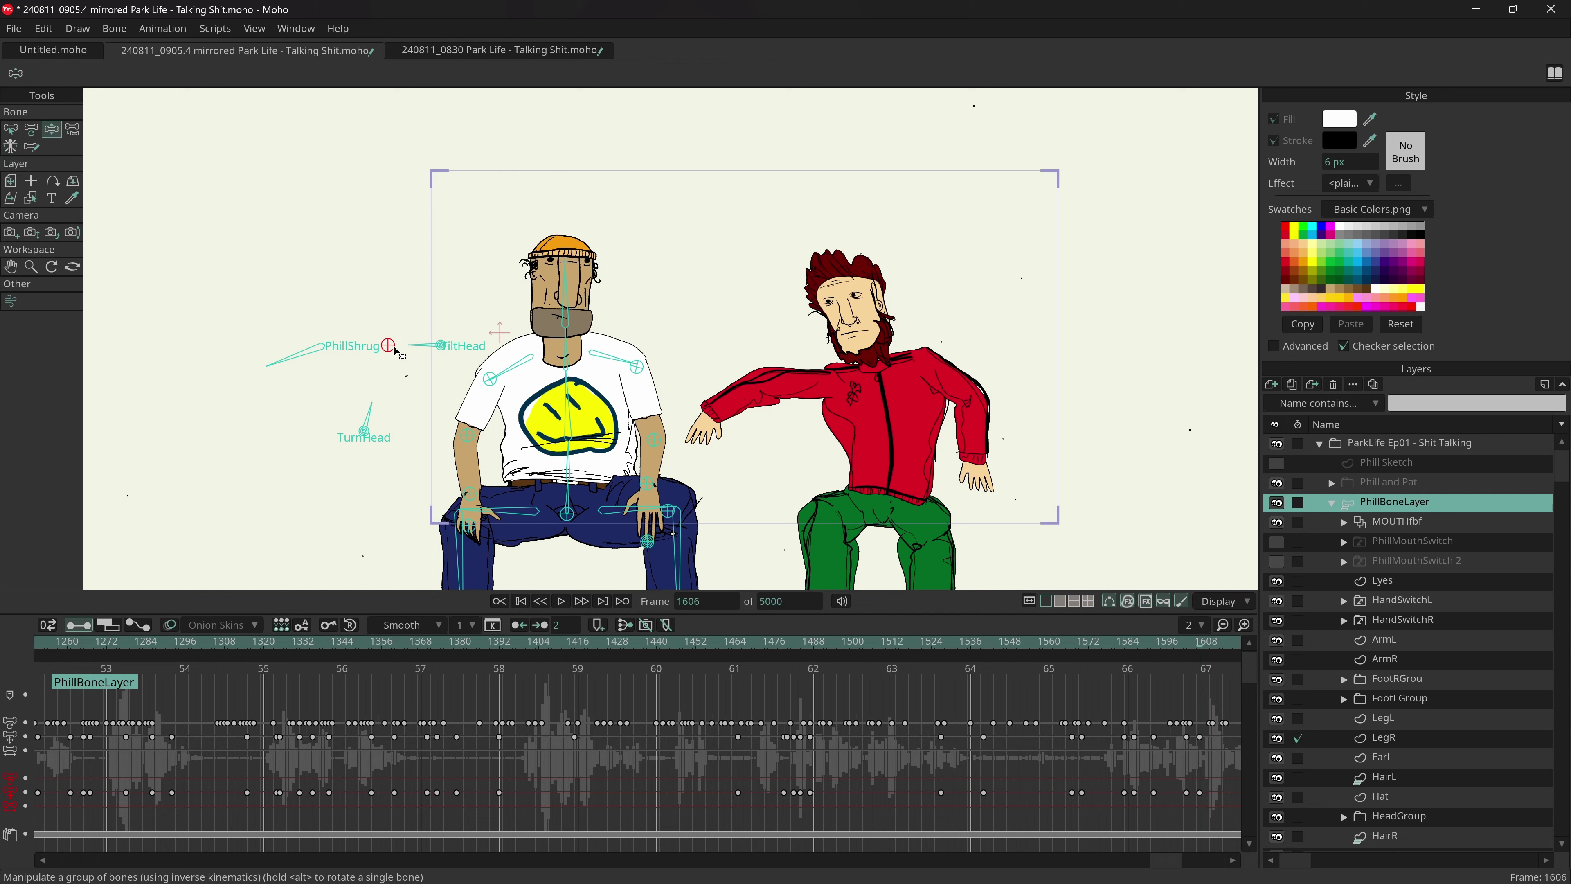
pyautogui.moveTo(439, 345); pyautogui.dragTo(435, 394)
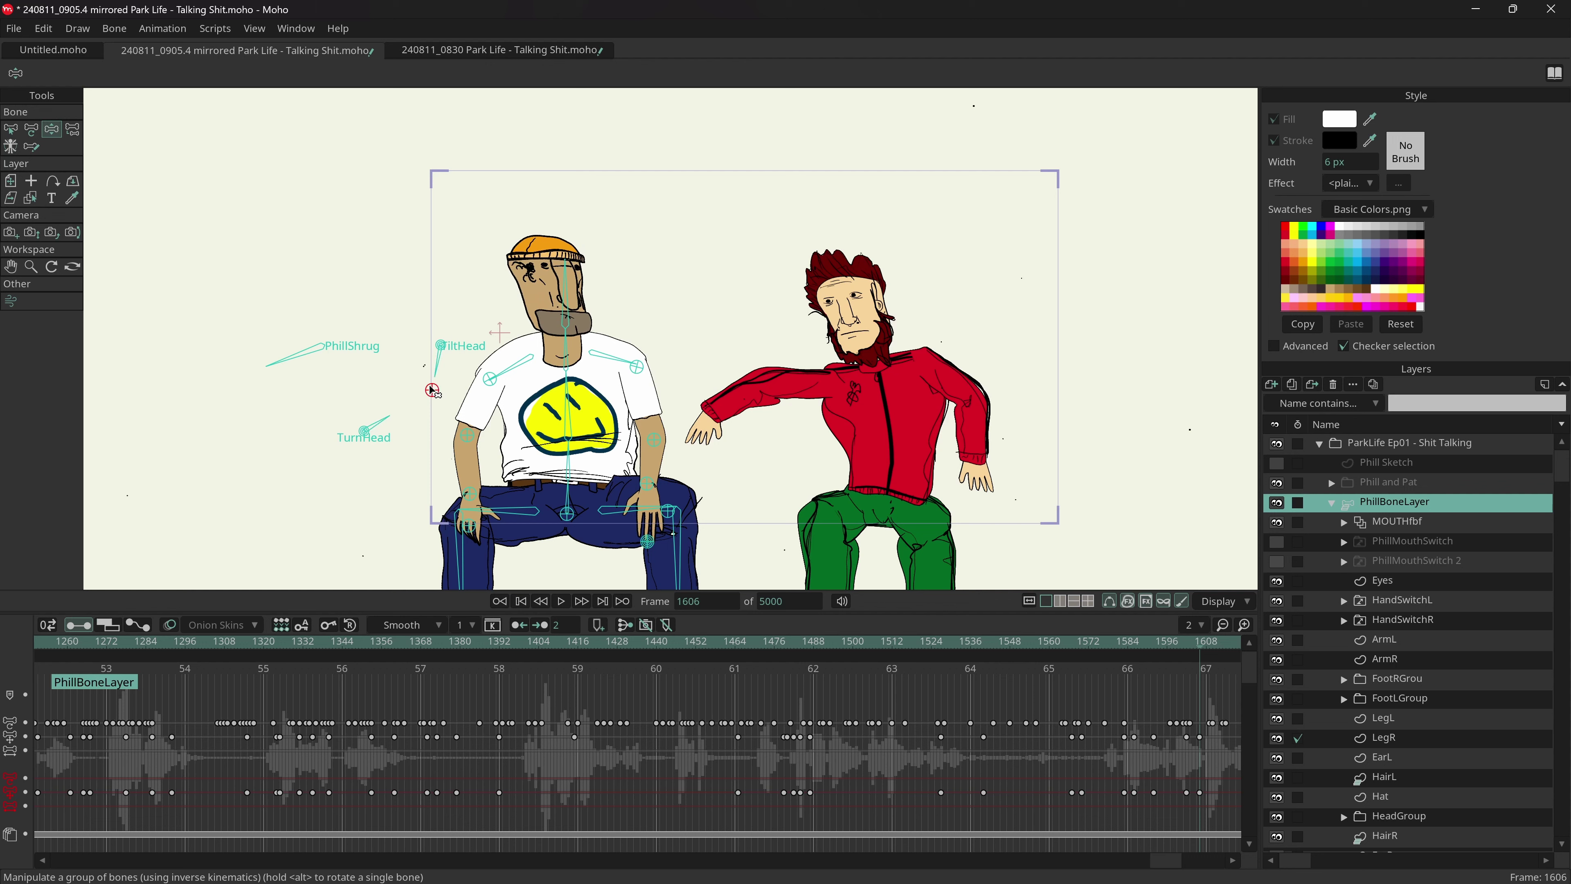
pyautogui.moveTo(432, 390); pyautogui.dragTo(363, 361)
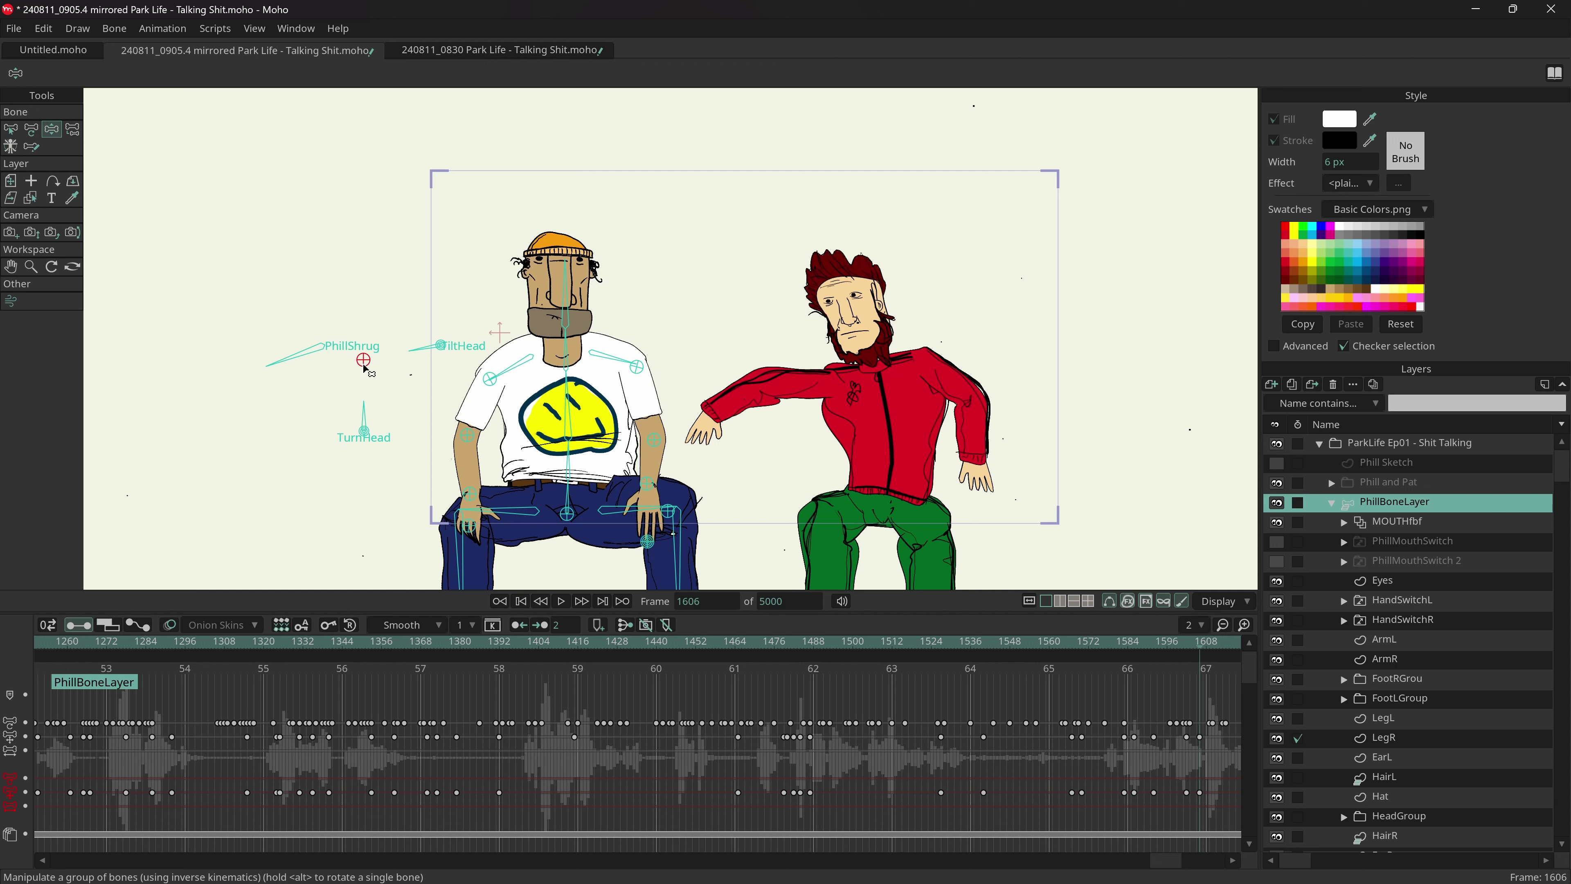
pyautogui.moveTo(365, 360); pyautogui.dragTo(371, 279)
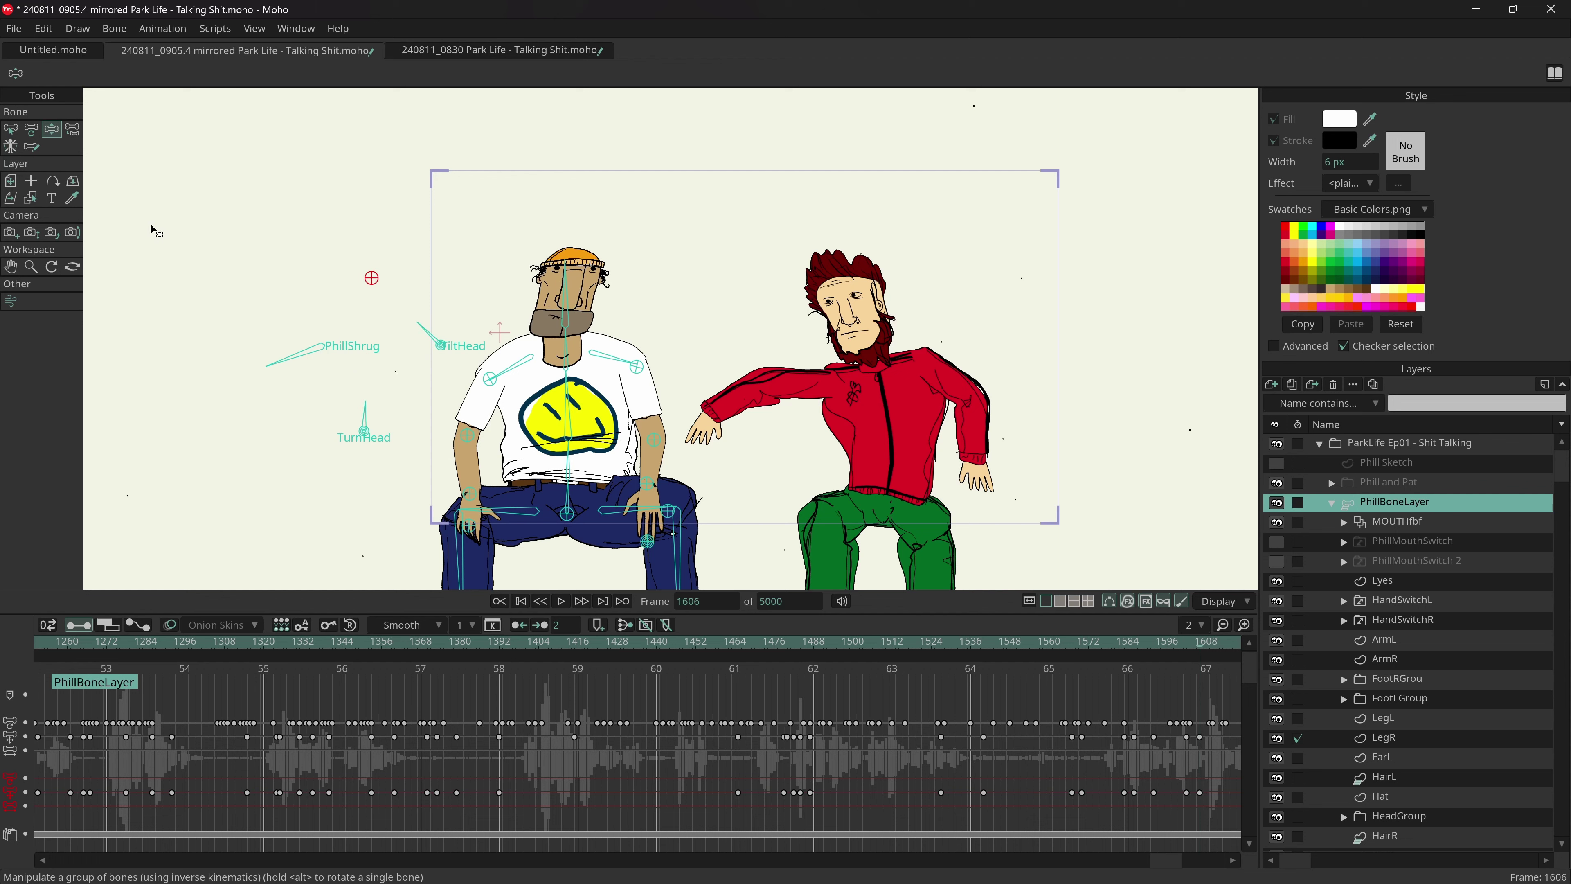
pyautogui.moveTo(373, 278)
pyautogui.mouseDown()
pyautogui.moveTo(386, 283)
pyautogui.moveTo(327, 281)
pyautogui.moveTo(370, 266)
pyautogui.mouseUp()
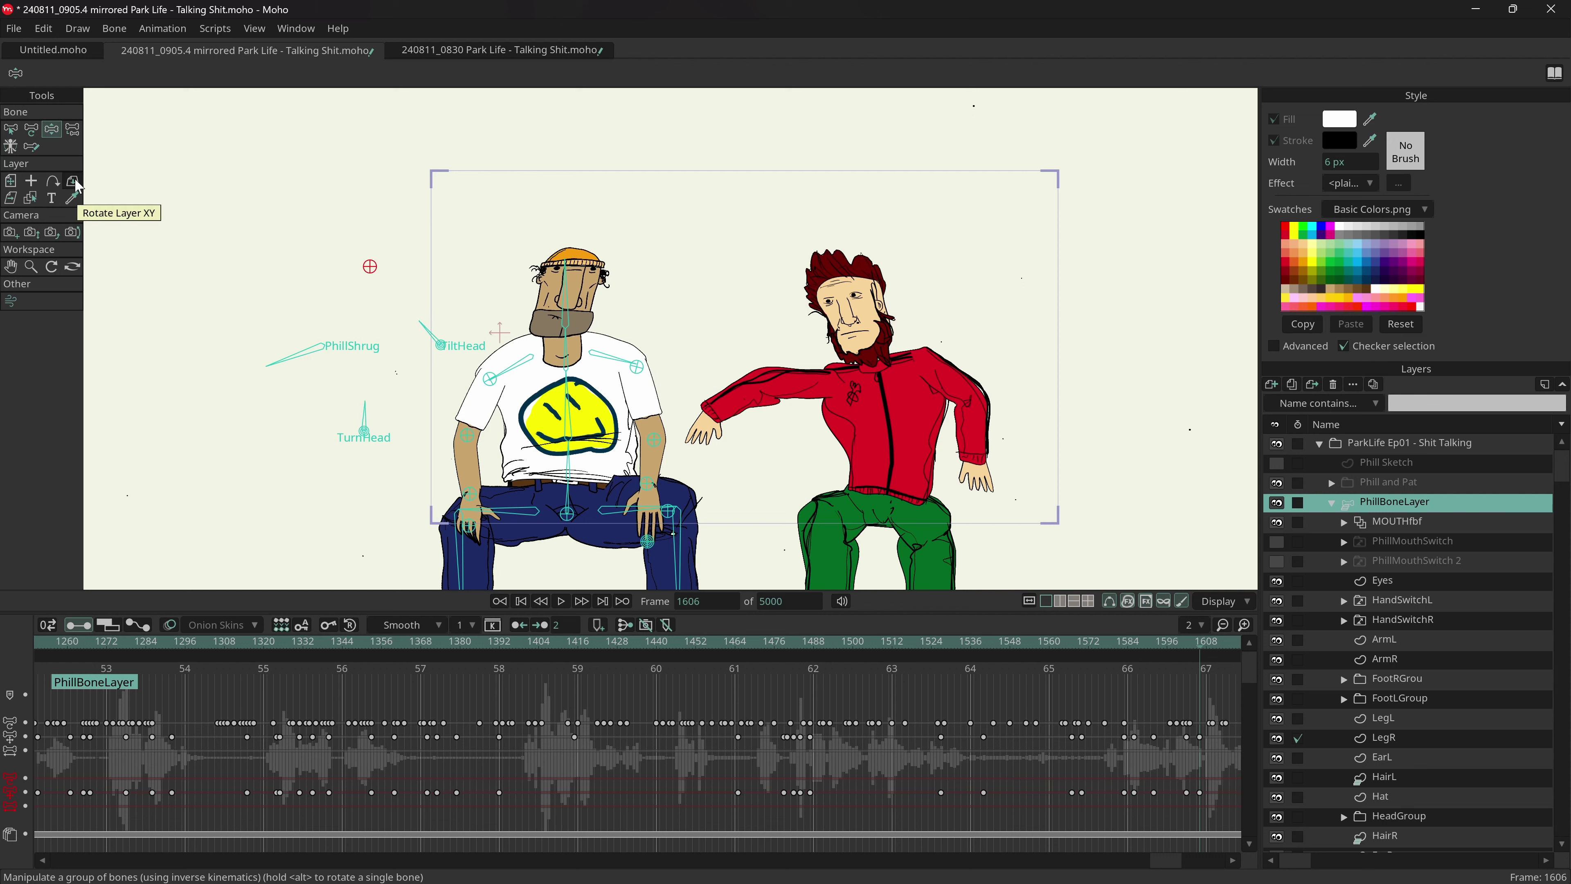
pyautogui.moveTo(371, 268); pyautogui.dragTo(365, 361)
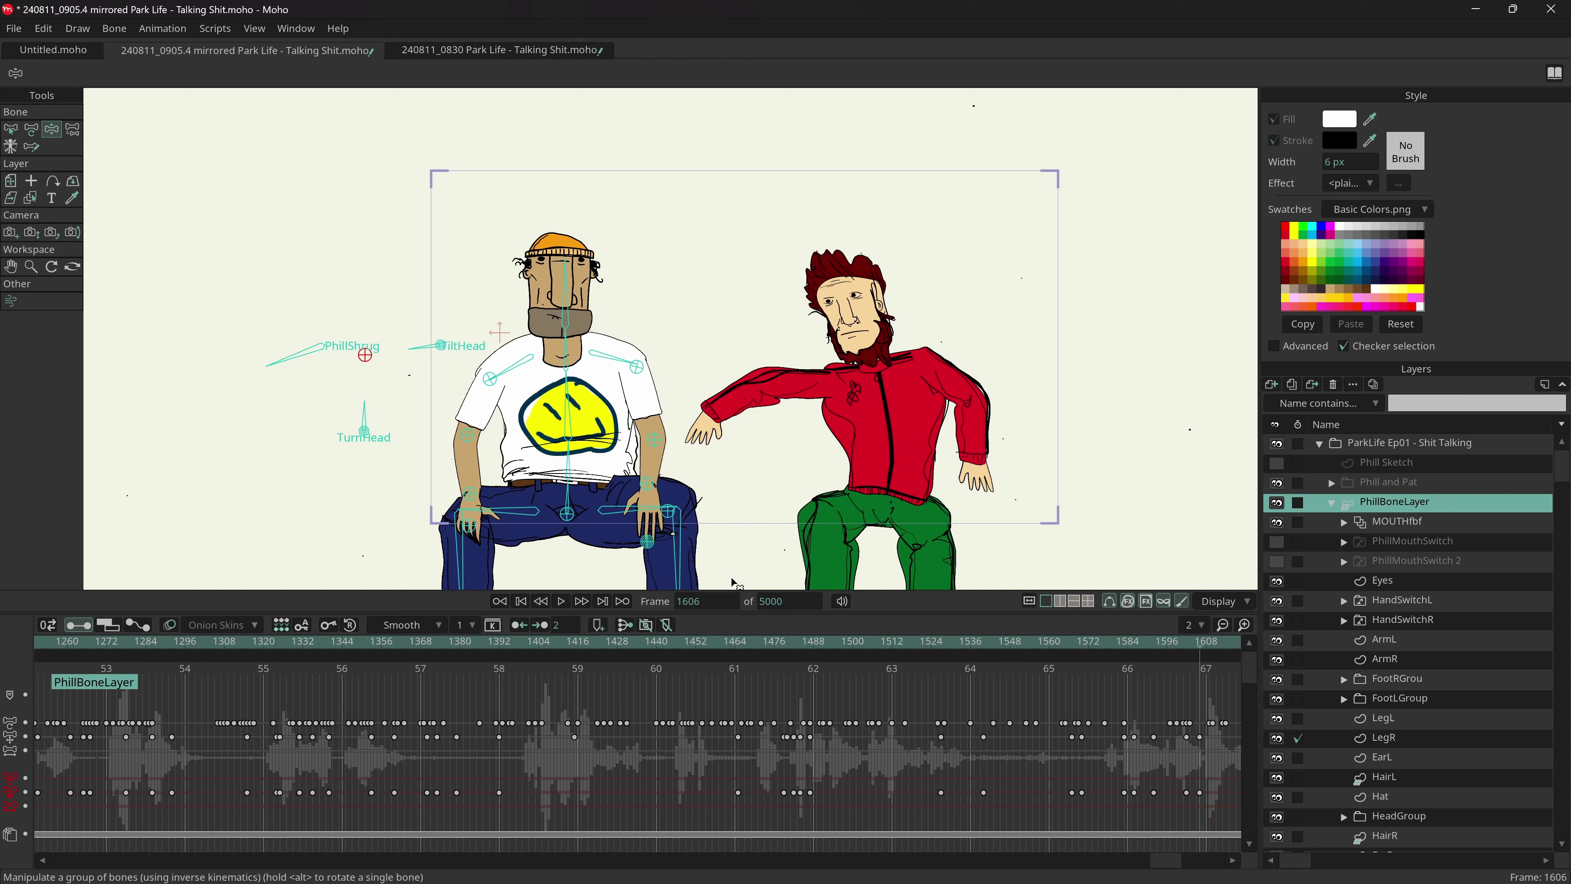
# - Go to frame 1443 and show the park background layer Screenshot (Jul 22, 2024 23_14_33).png
pyautogui.moveTo(590, 647); pyautogui.dragTo(666, 647)
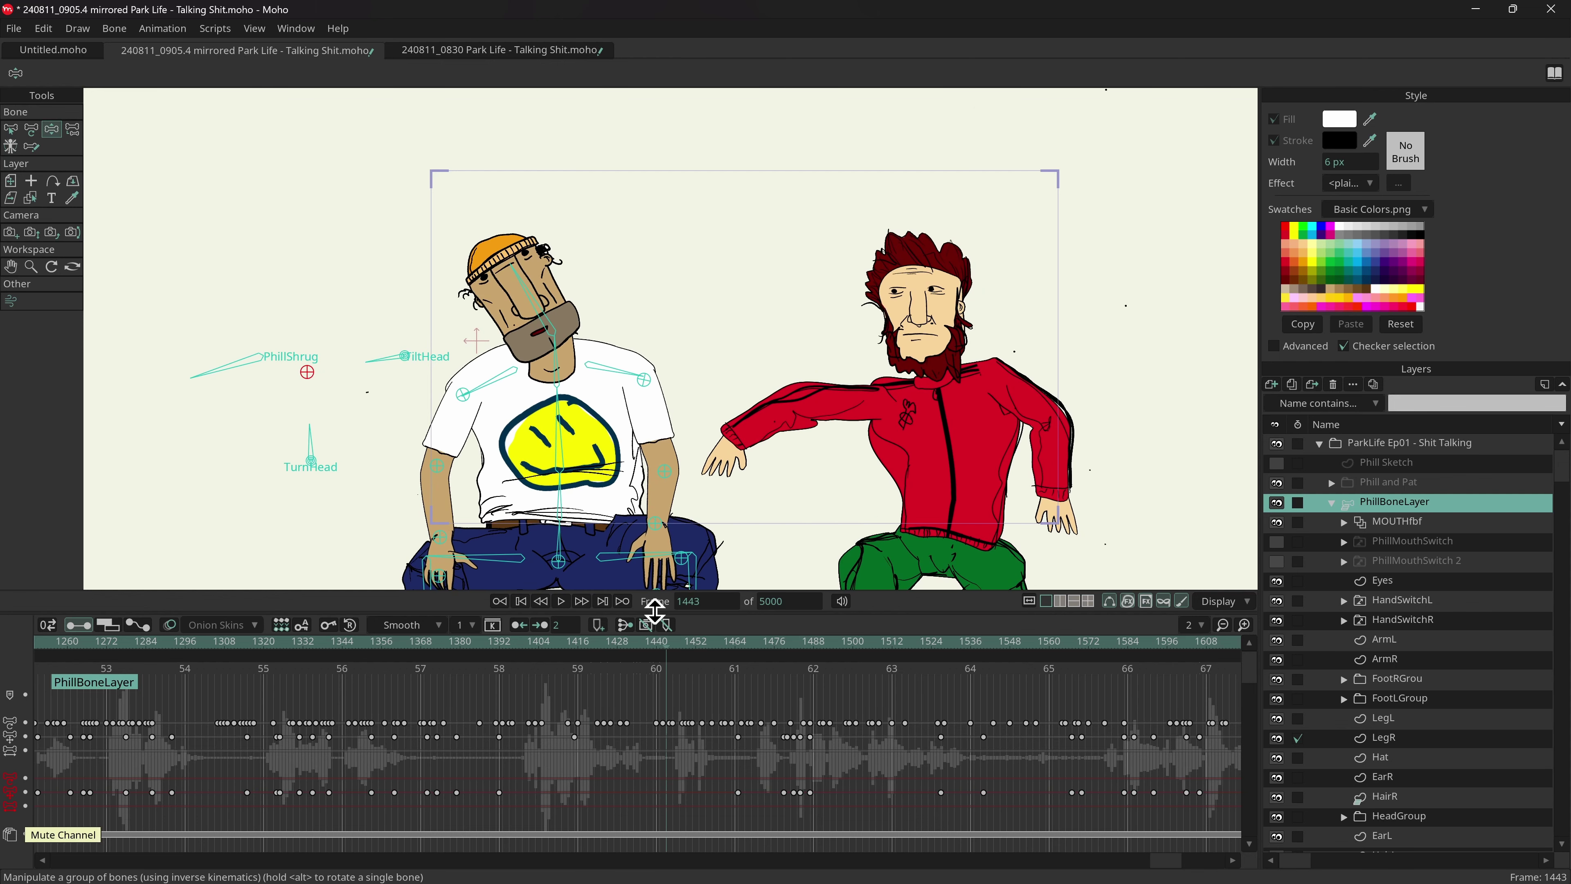
pyautogui.scroll(-6, 1463, 751)
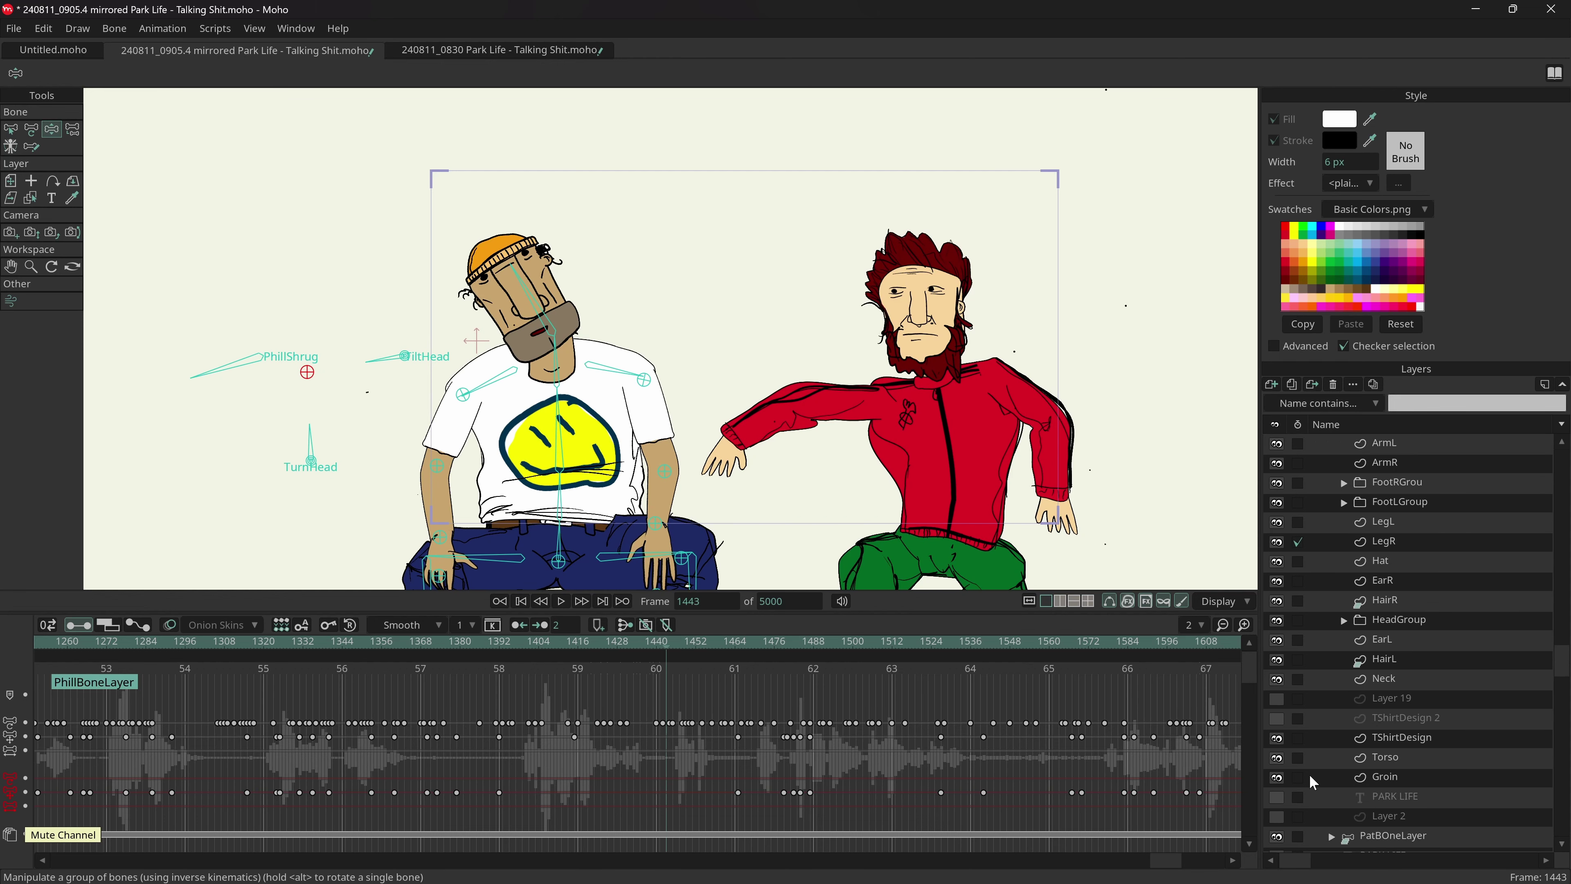
pyautogui.click(1276, 833)
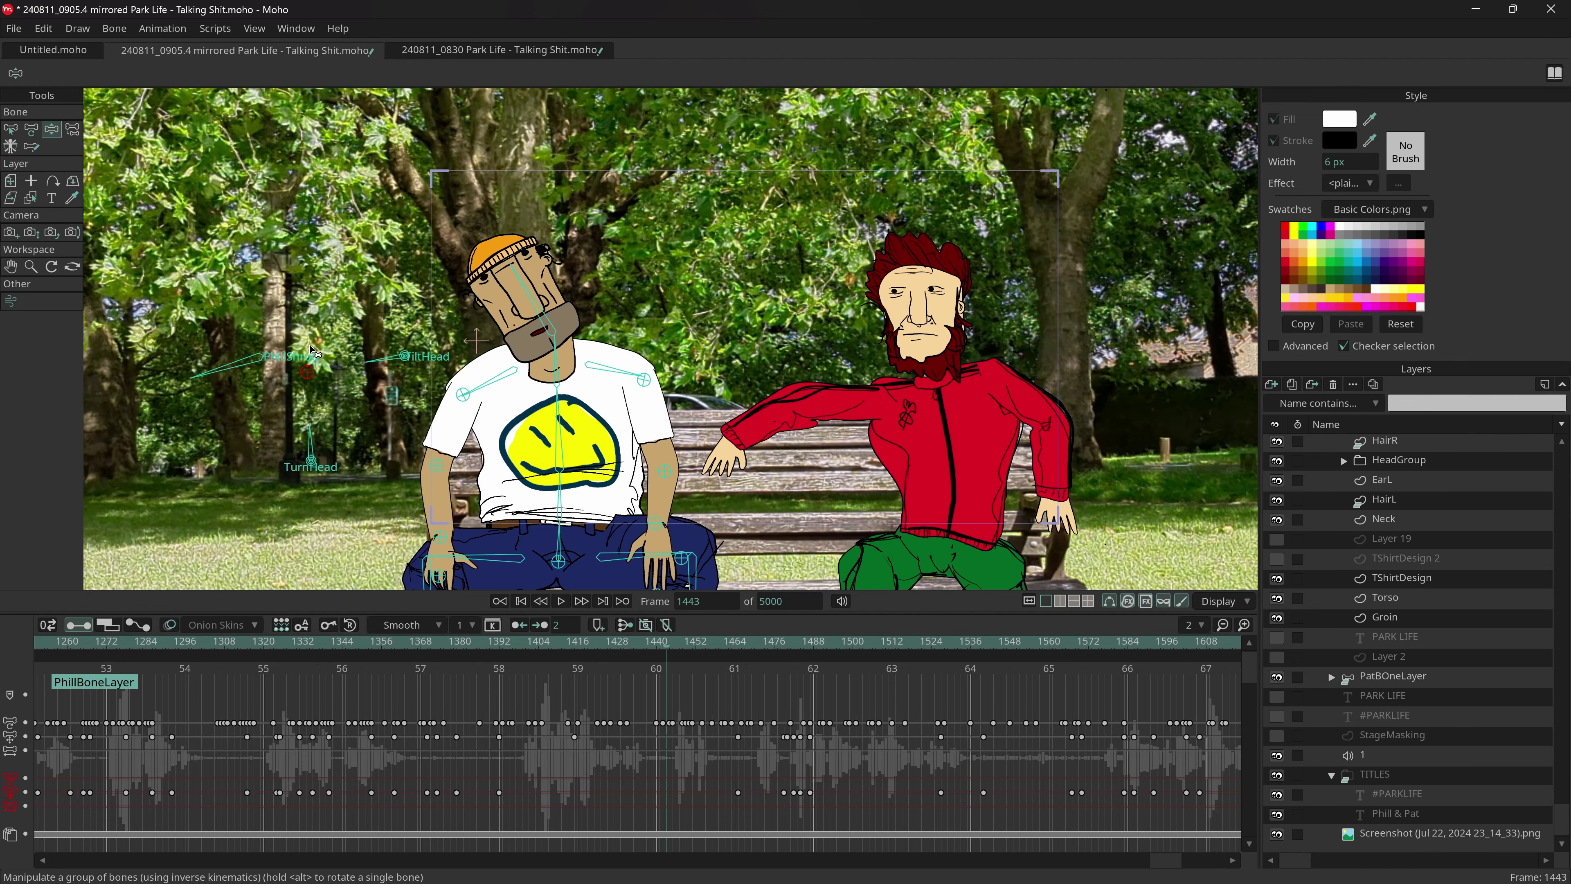
# - Play the animation against the park background to frame 1548, and scrub the timeline to frame 1489
pyautogui.moveTo(662, 638); pyautogui.dragTo(249, 651)
pyautogui.press('space')
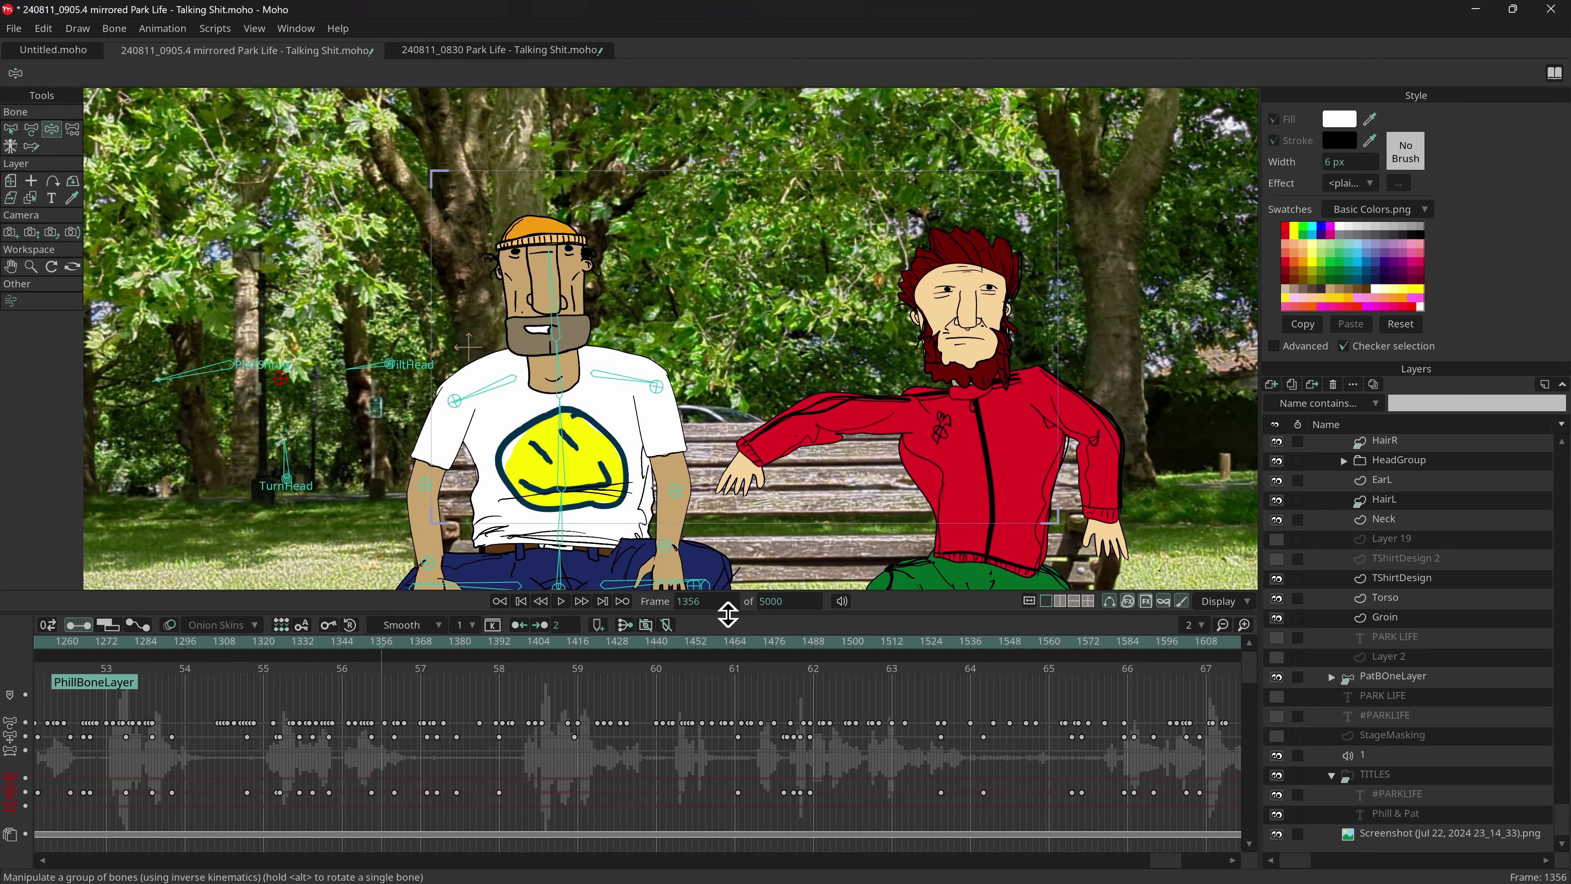
pyautogui.press('space')
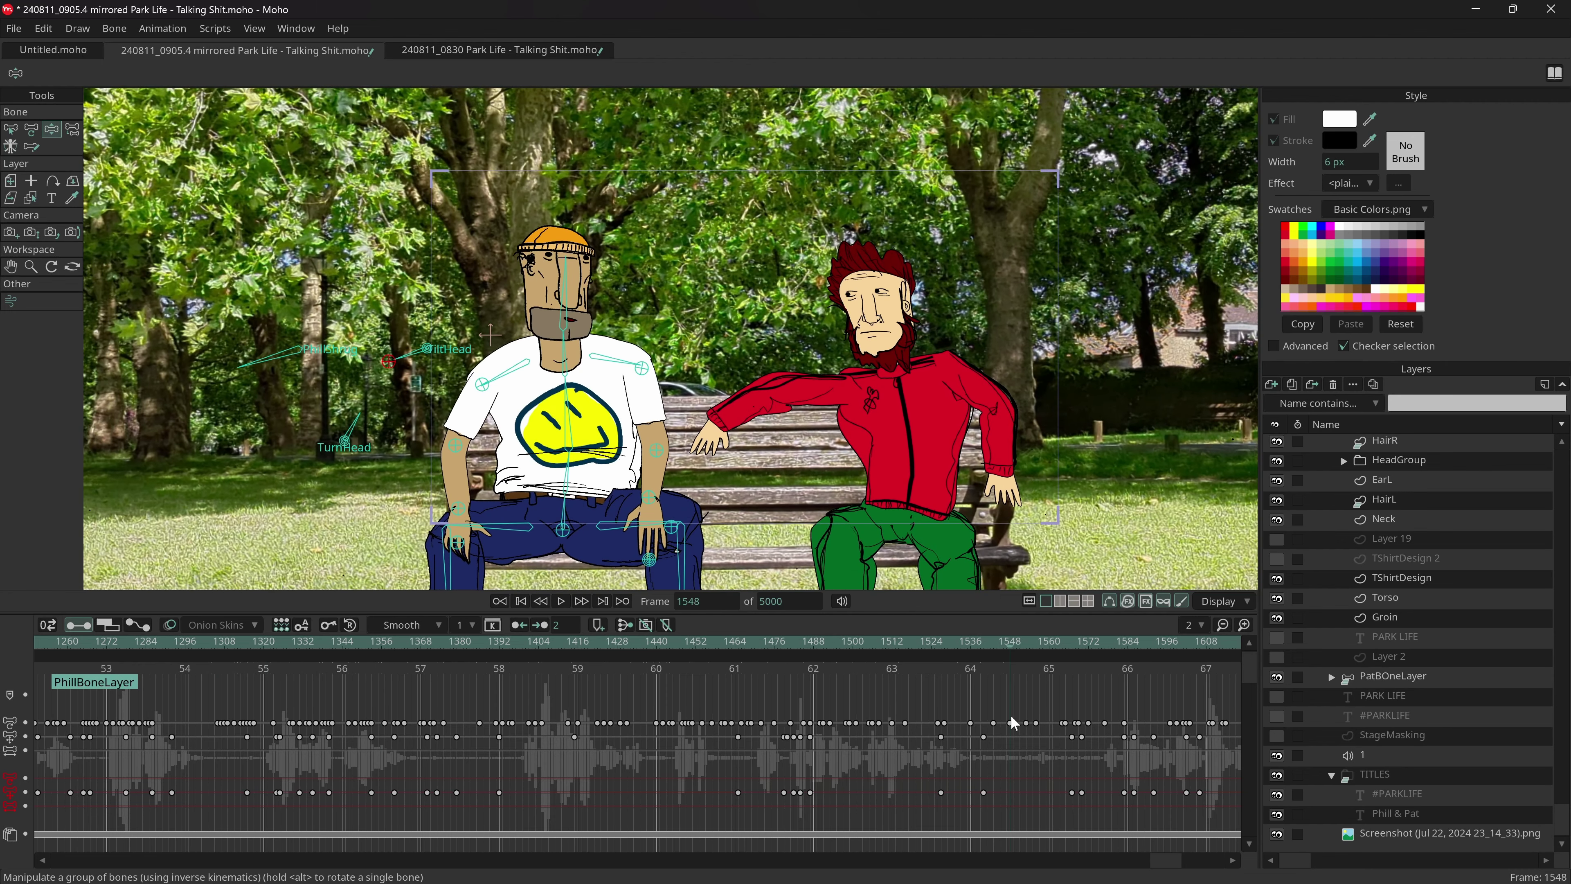
pyautogui.click(944, 690)
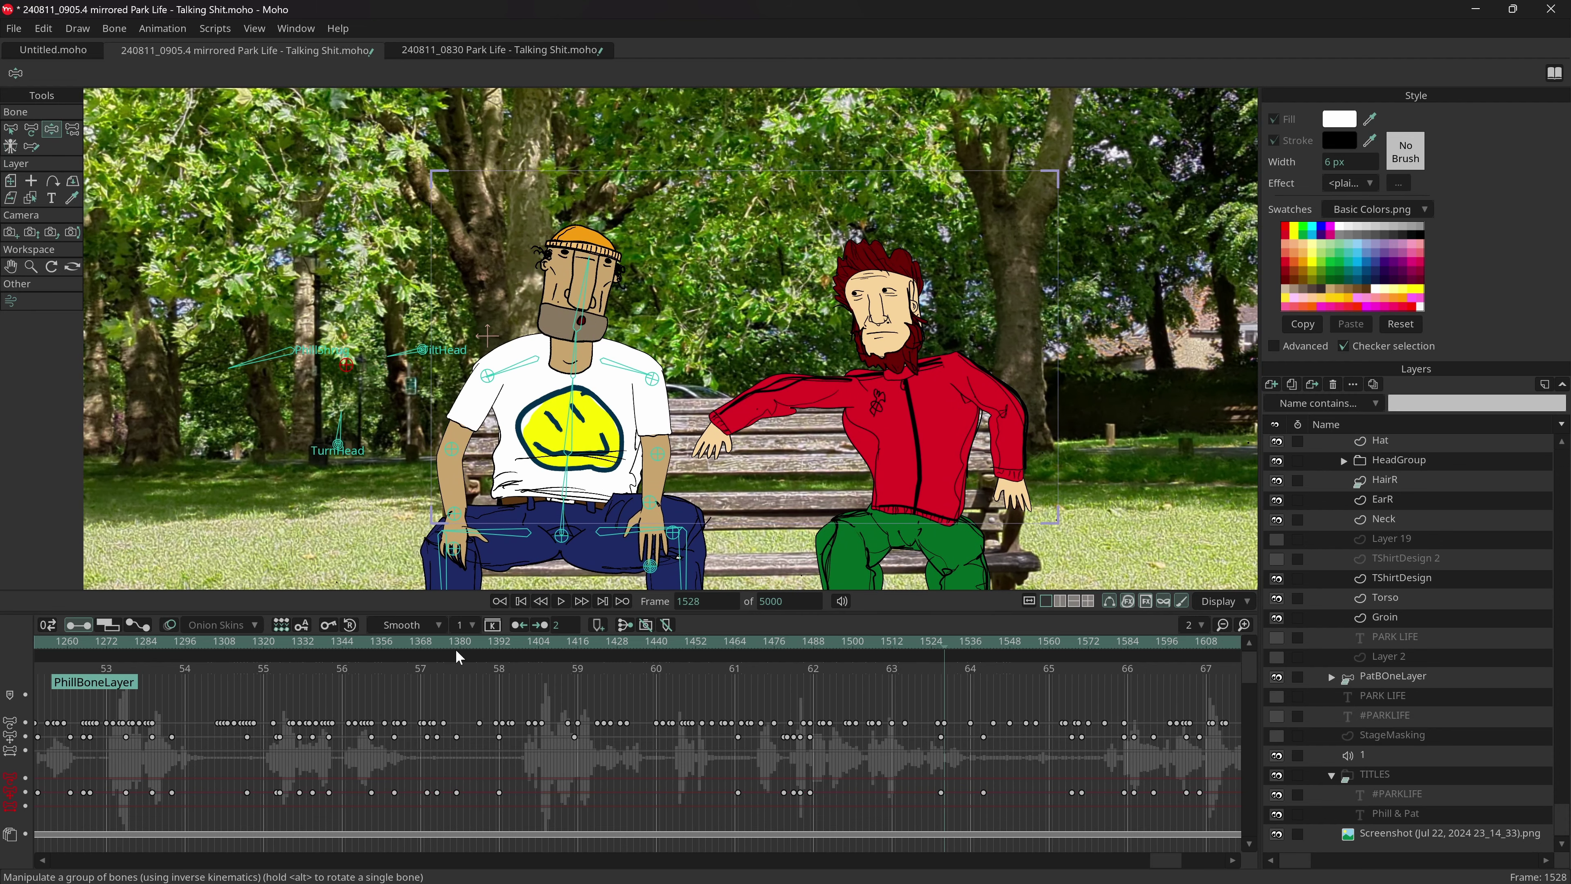
pyautogui.moveTo(282, 647); pyautogui.dragTo(822, 687)
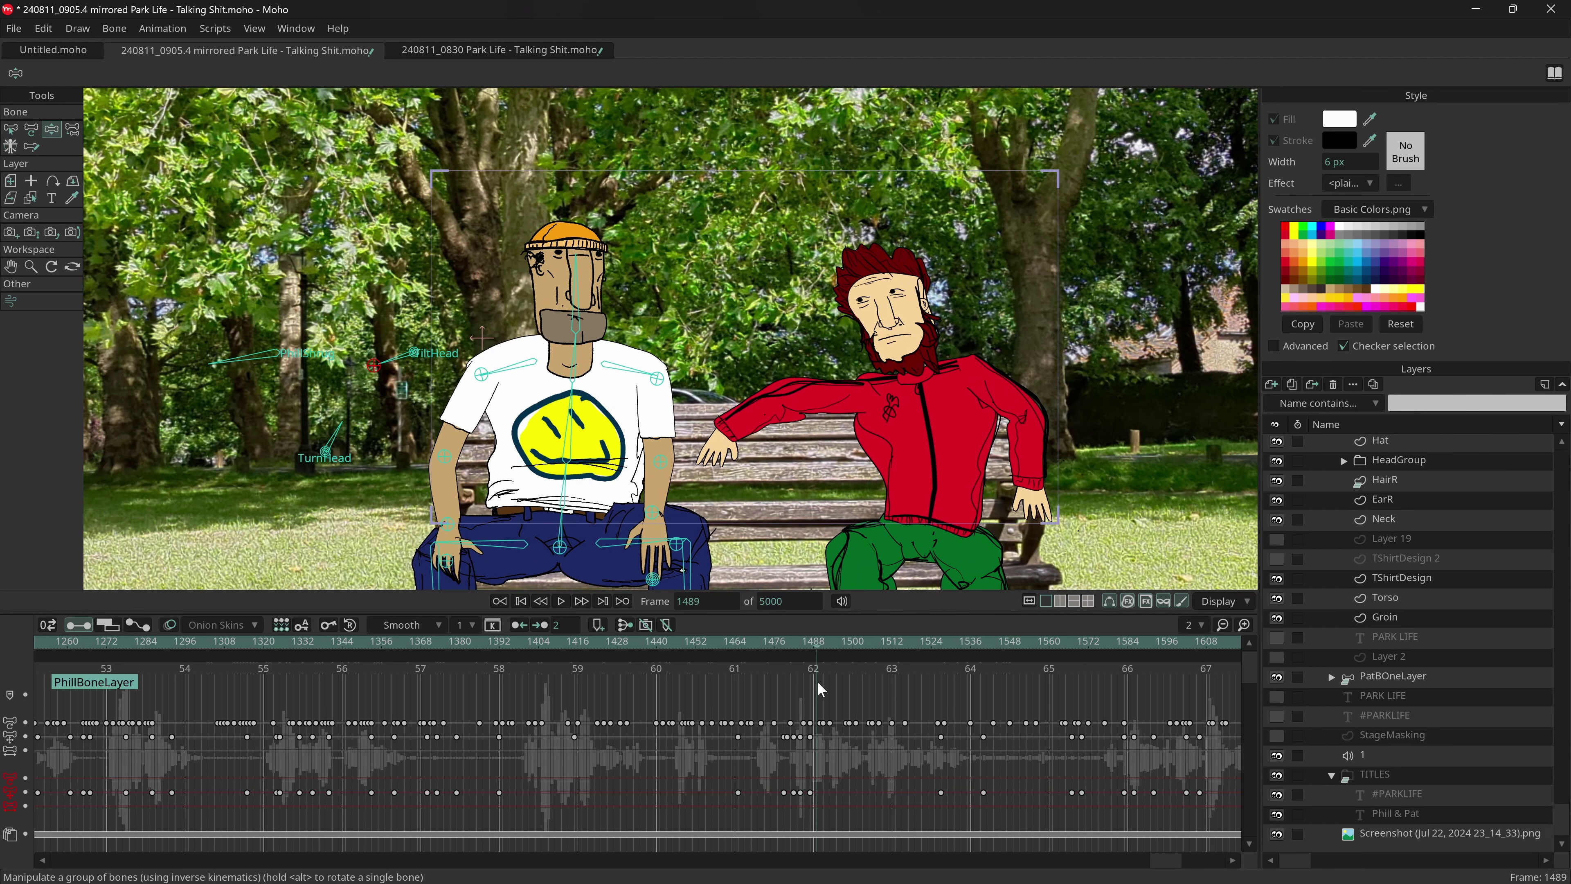
pyautogui.moveTo(1082, 879)
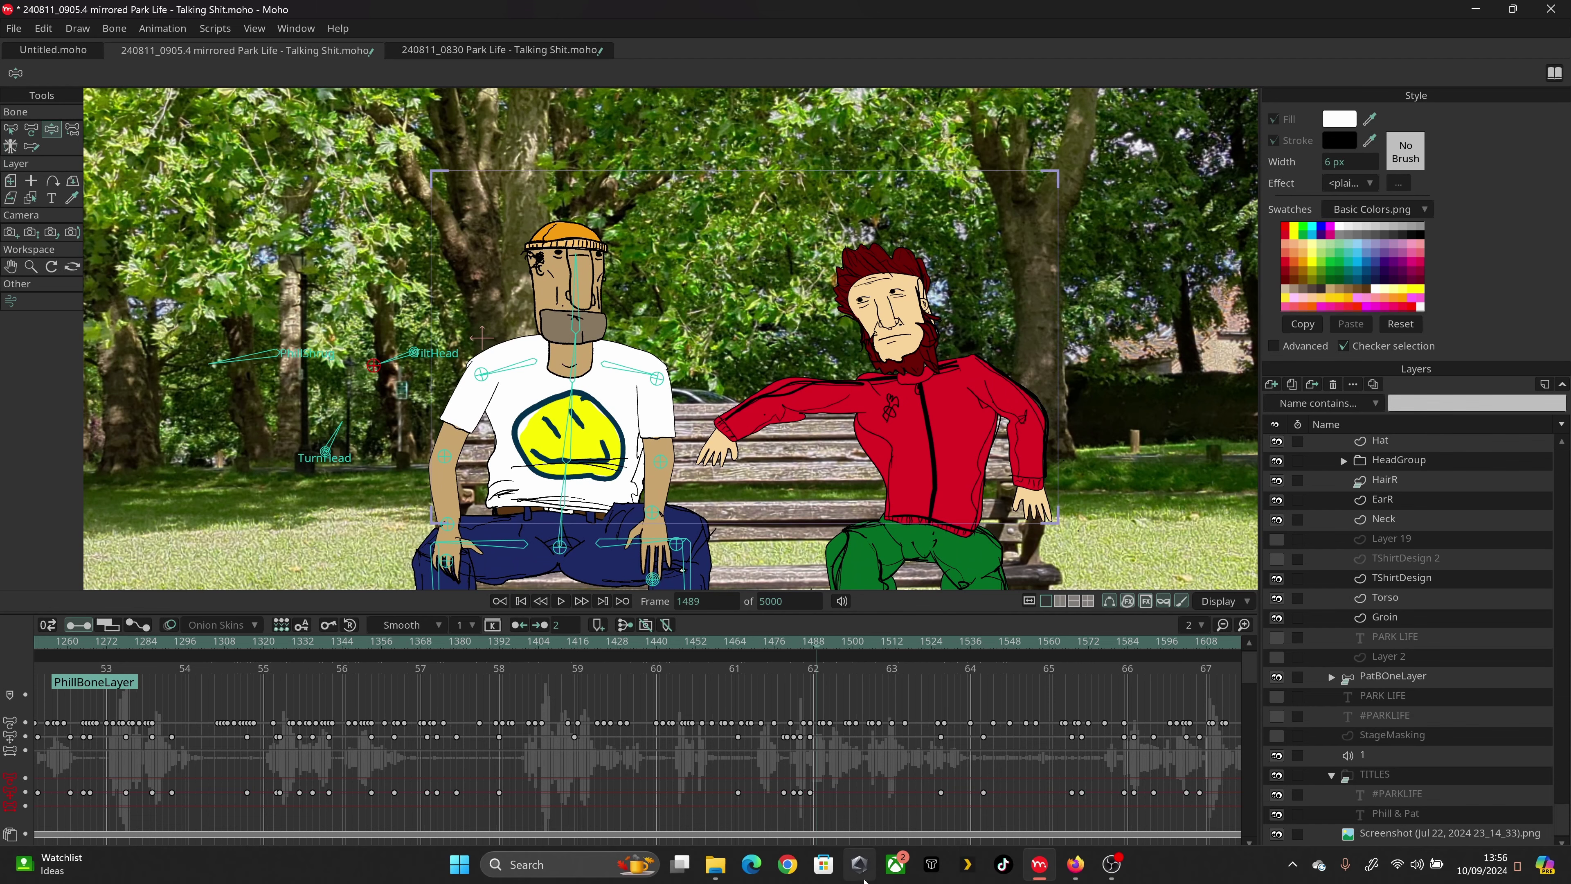
pyautogui.click(1112, 865)
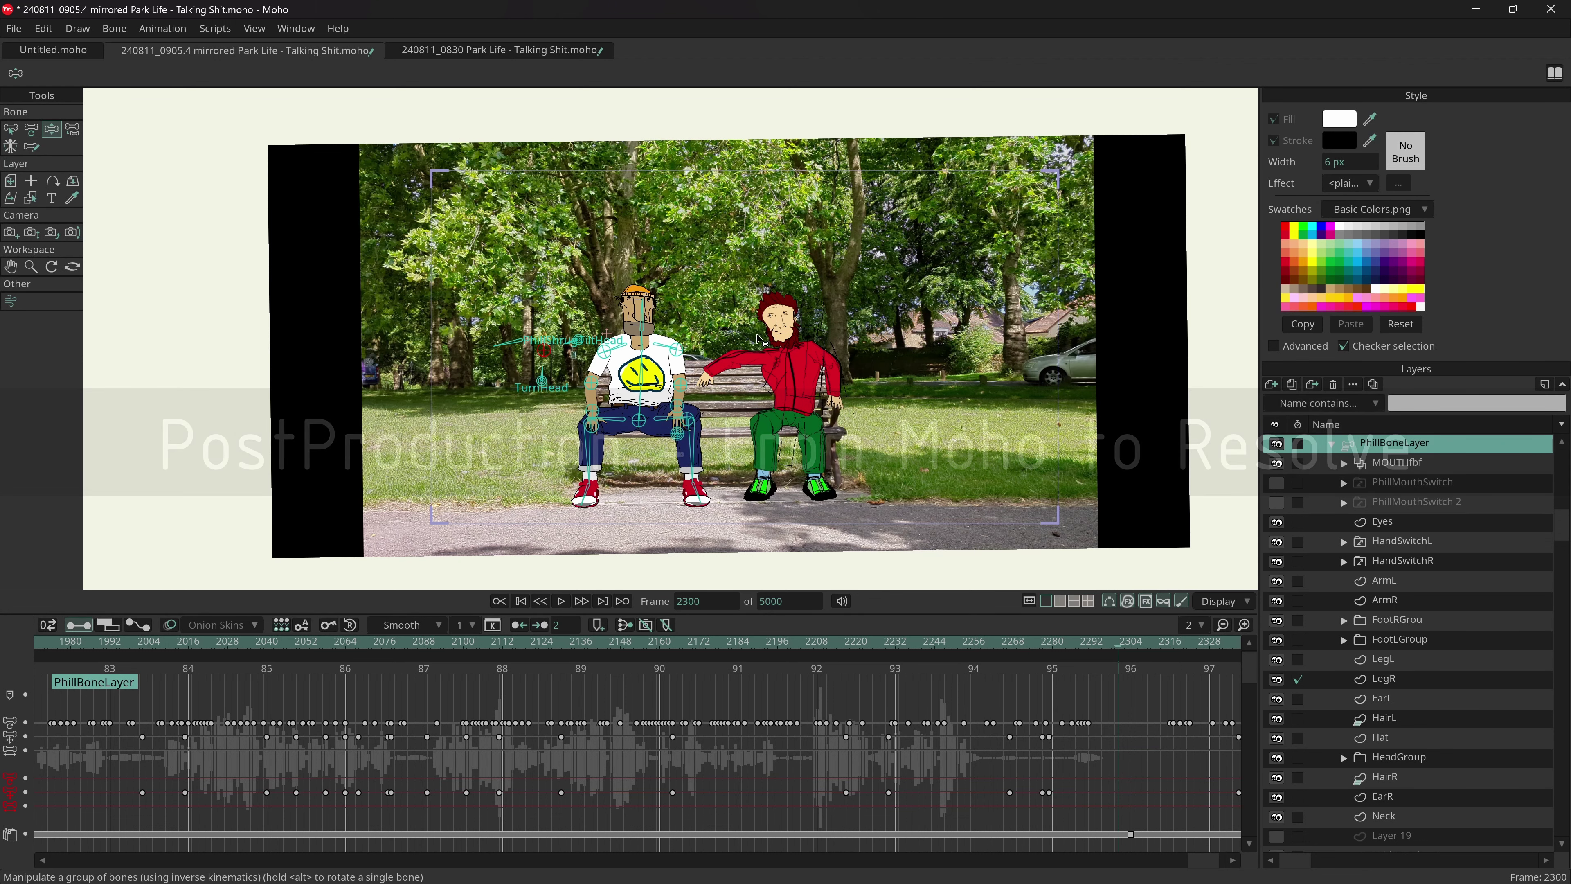
# - Go to frame 2311 where the #PARKLIFE title is visible and turn on Show Output Only
pyautogui.moveTo(1105, 646); pyautogui.dragTo(1155, 646)
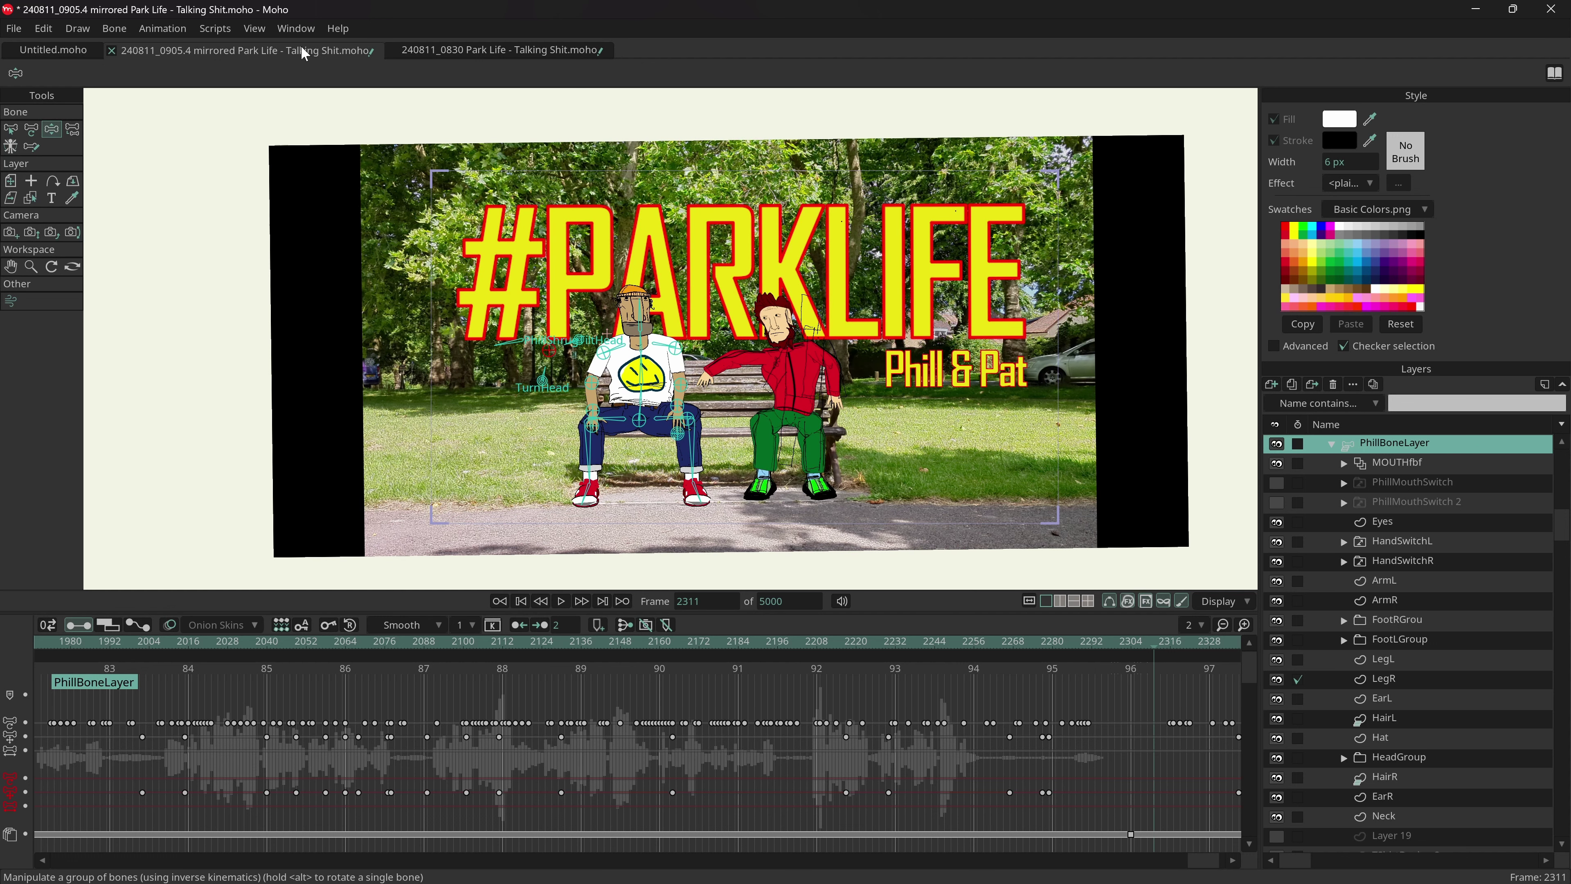
pyautogui.click(256, 30)
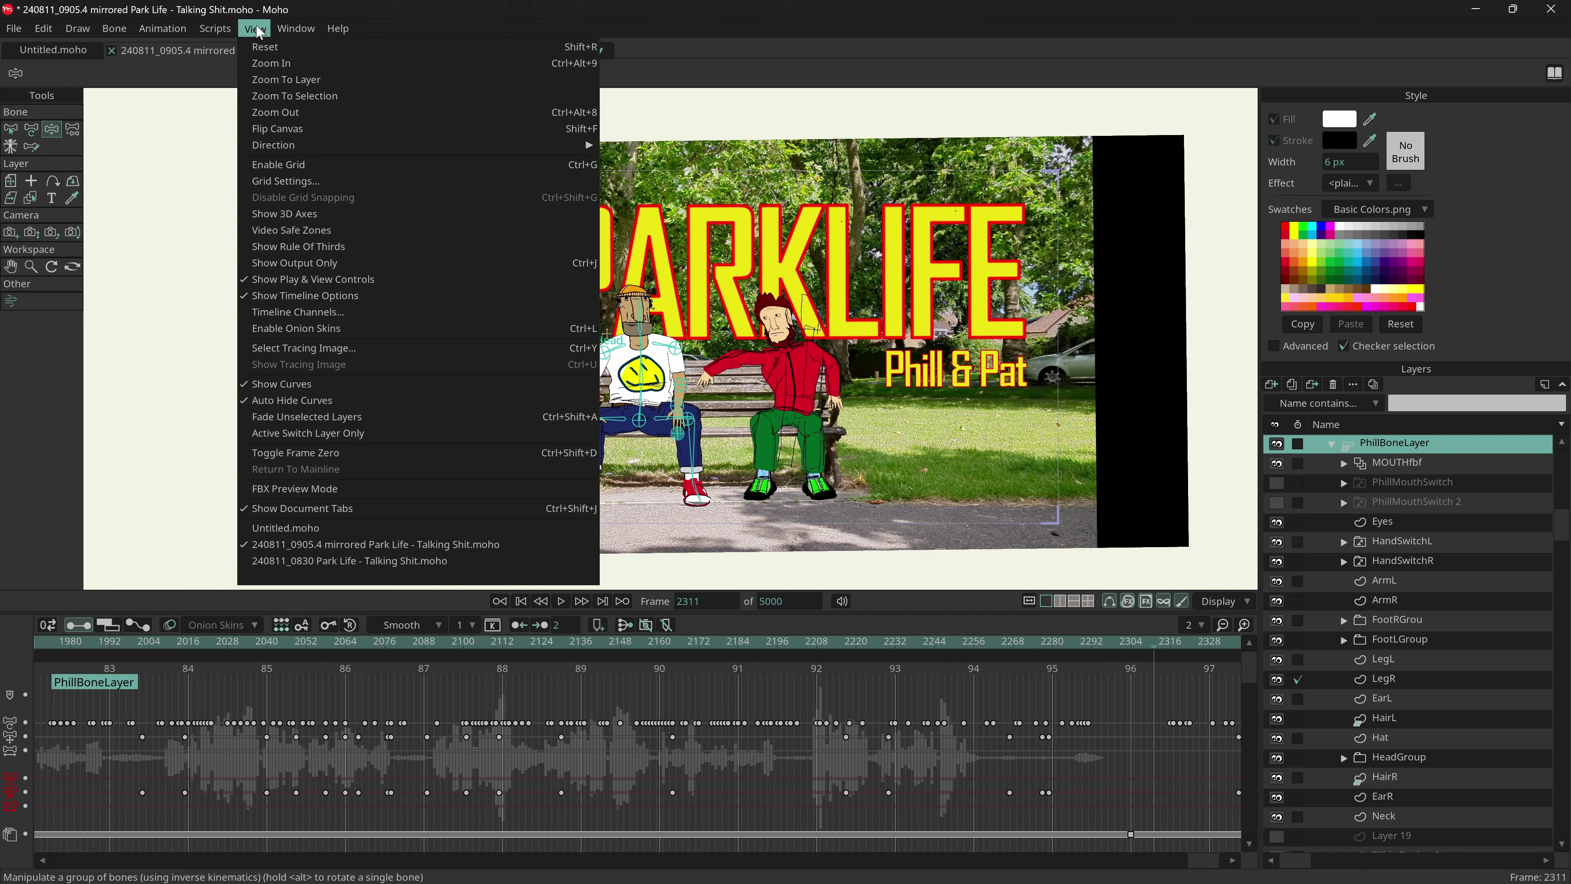
pyautogui.click(322, 264)
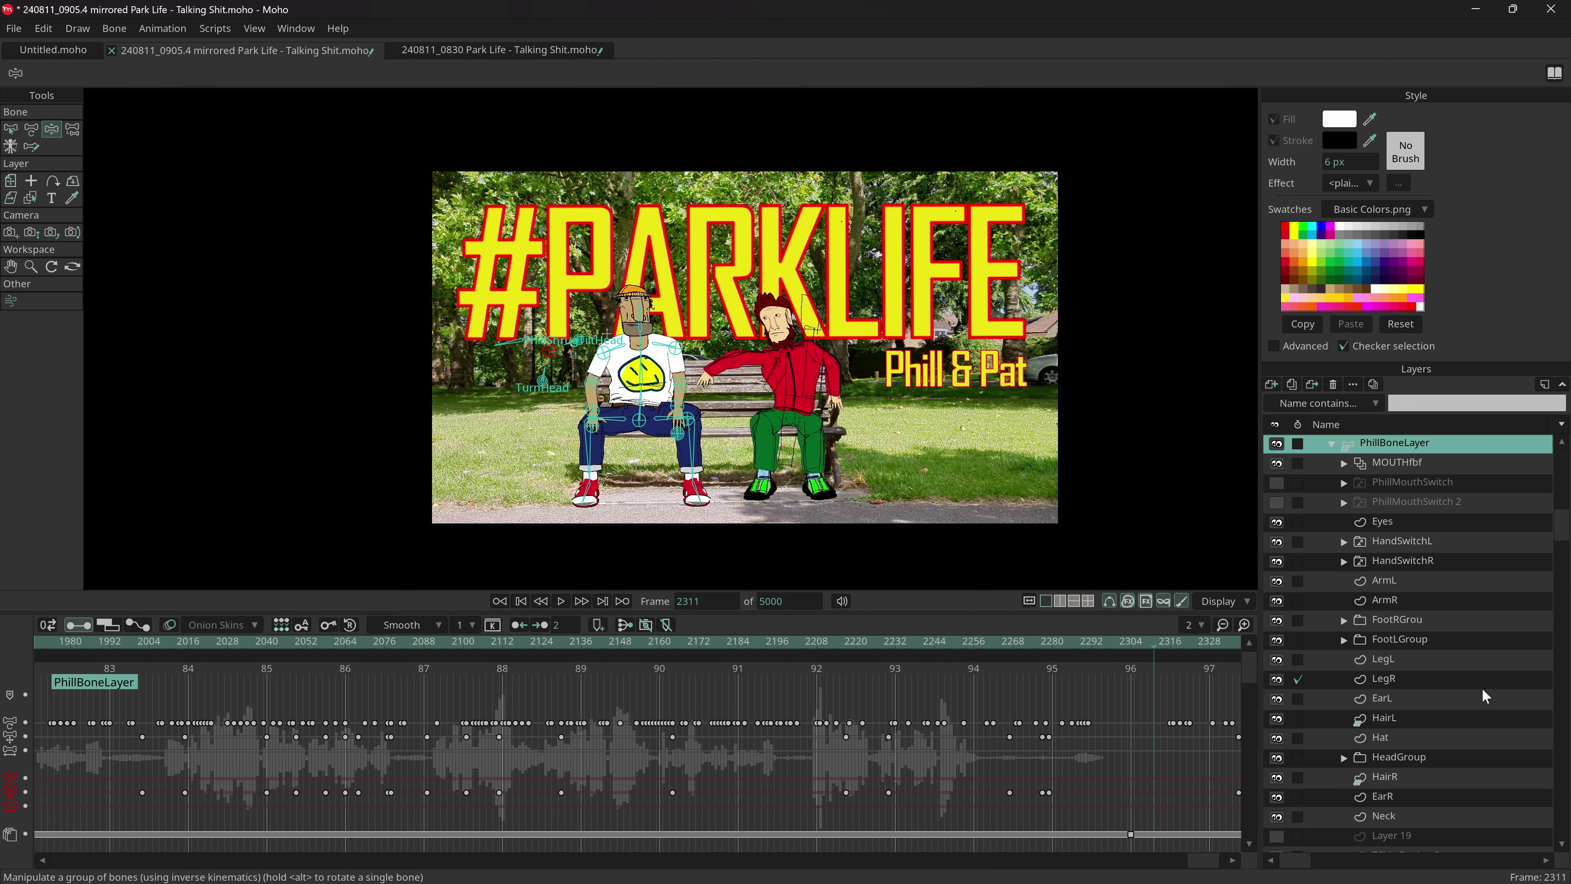
# - Toggle the ParkLife Ep01 group's visibility off and on, and collapse PhillBoneLayer while keeping the group expanded
pyautogui.scroll(1, 1389, 577)
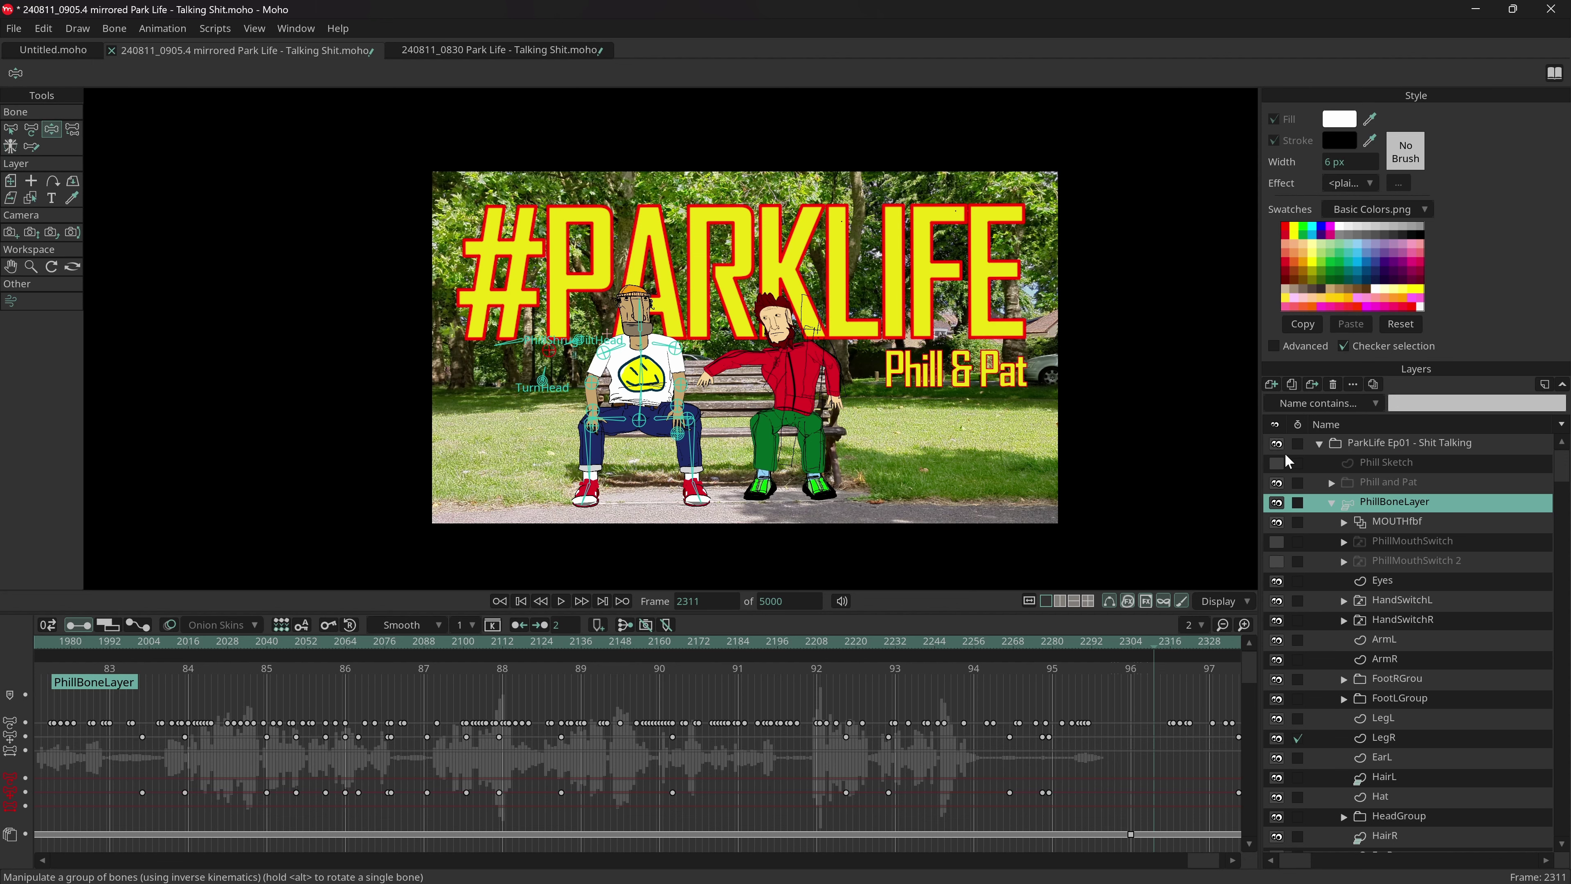
pyautogui.click(1277, 444)
pyautogui.click(1276, 445)
pyautogui.click(1333, 504)
pyautogui.click(1318, 444)
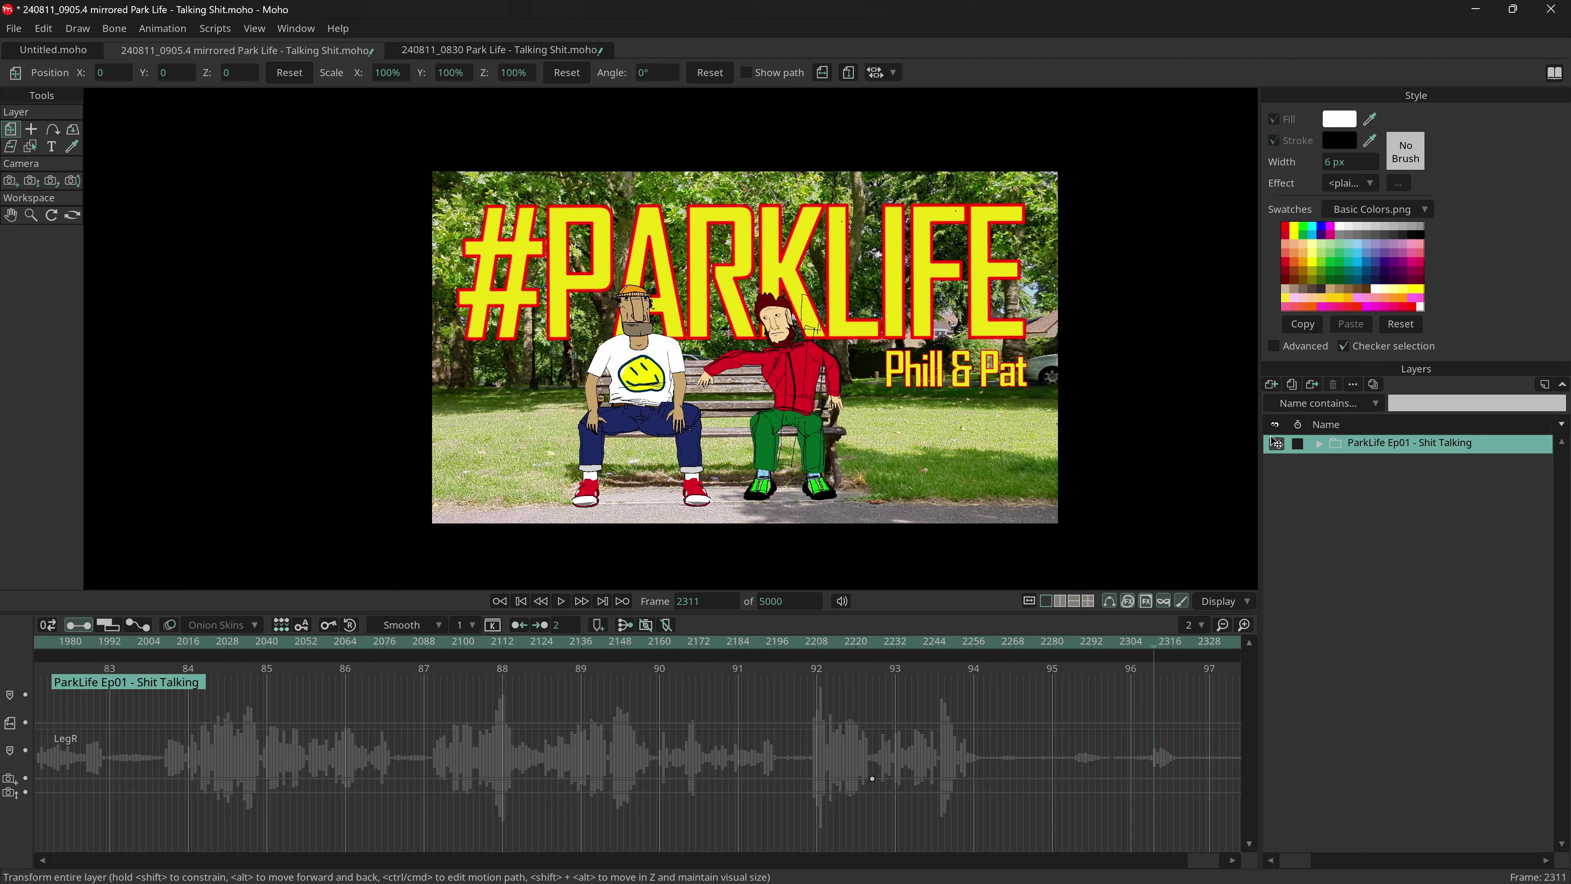
pyautogui.click(1320, 444)
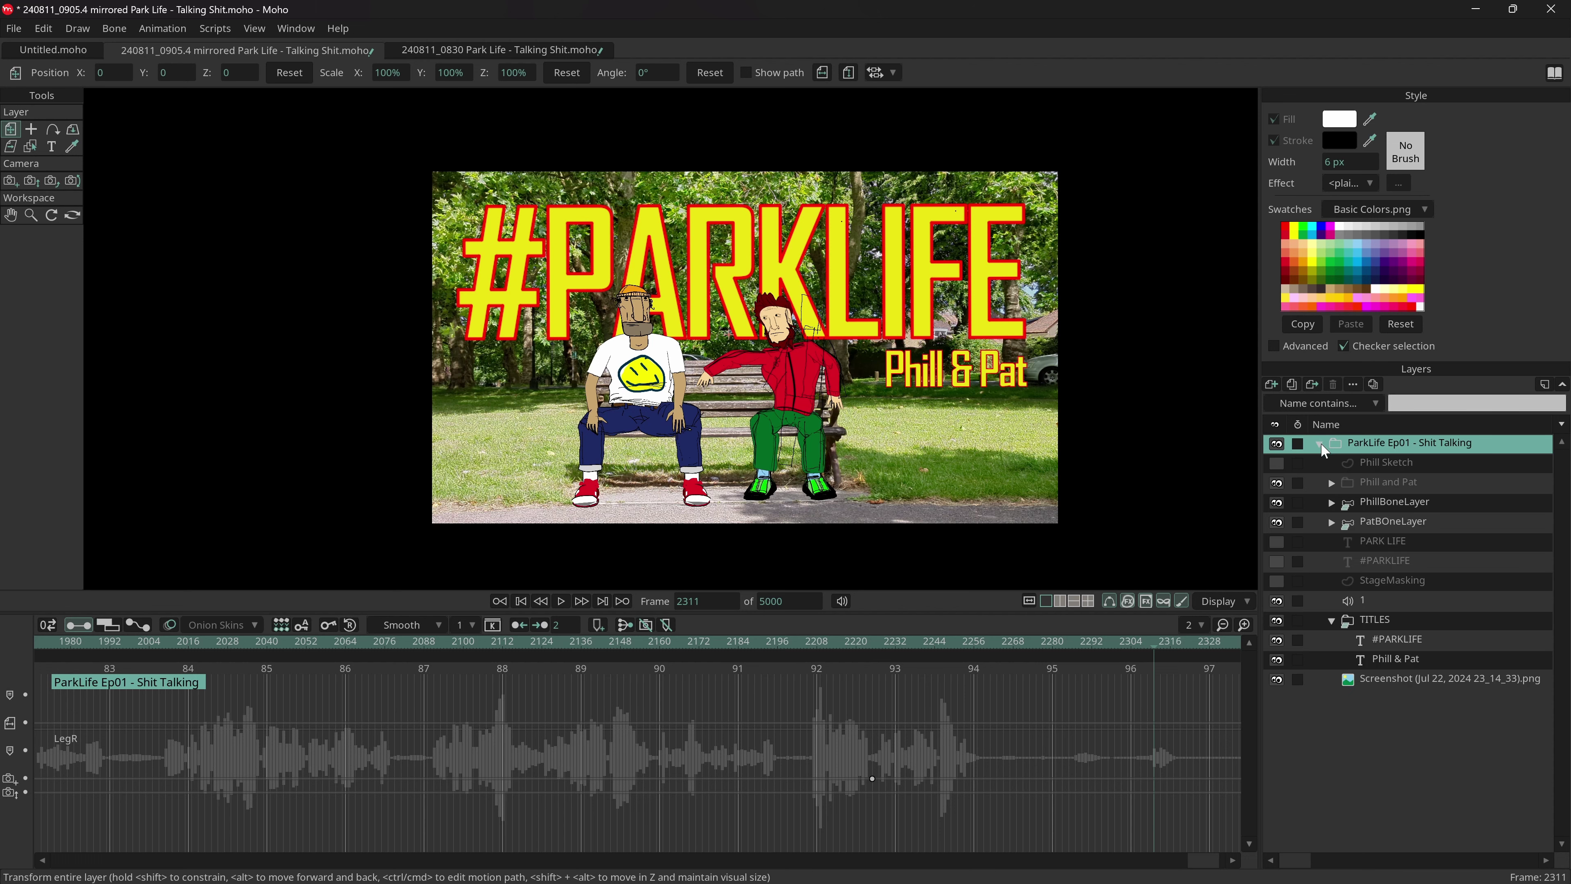
# - Hide the park background image layer and toggle the TITLES group's visibility, leaving the titles shown
pyautogui.click(1277, 678)
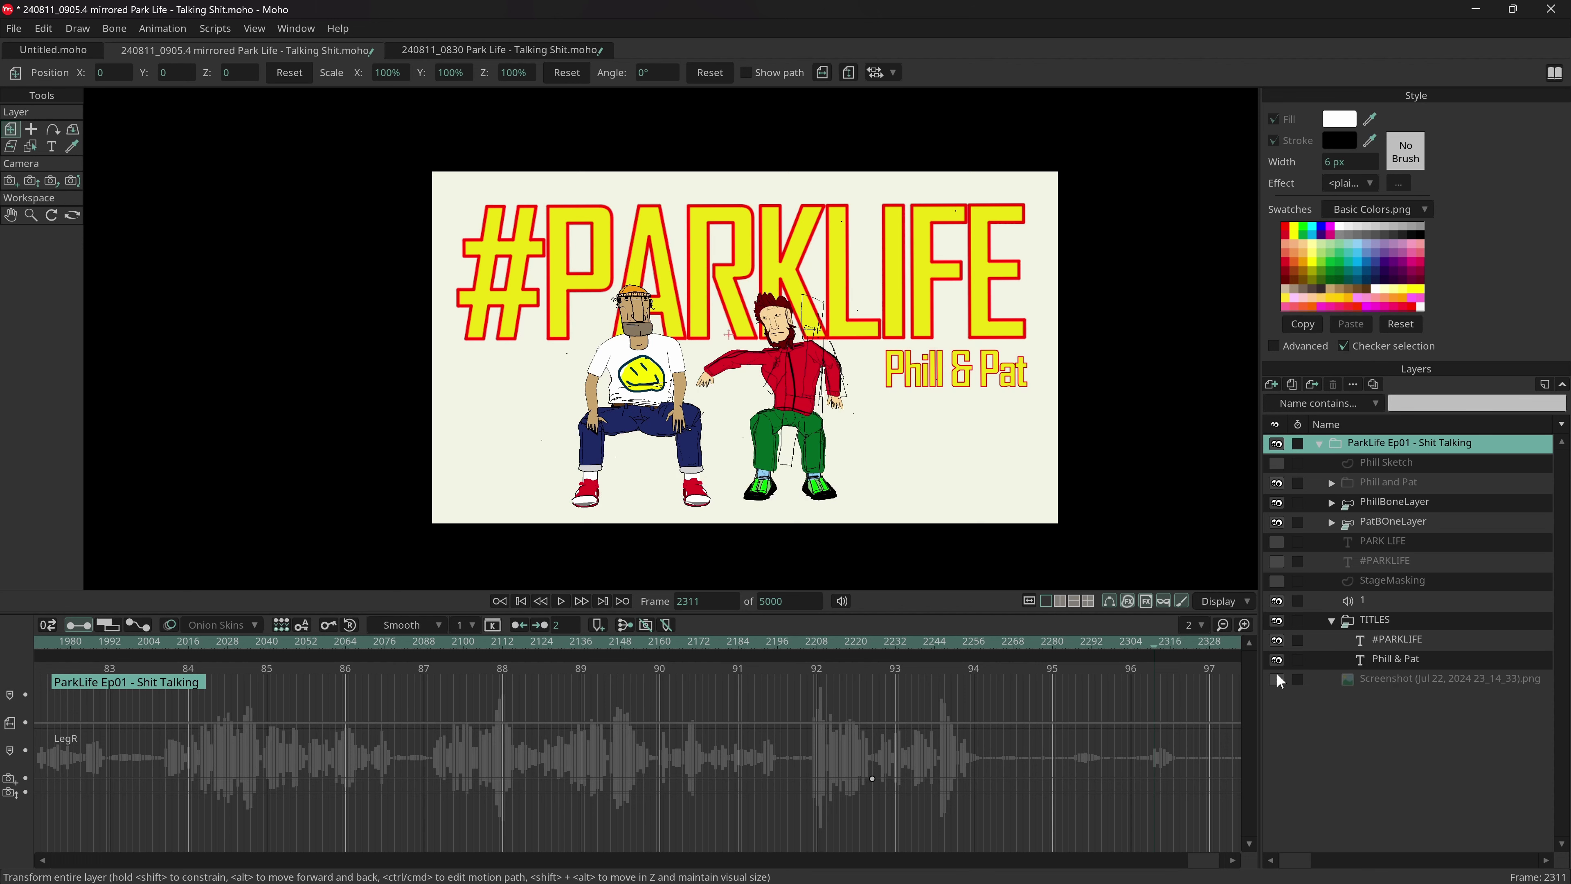
pyautogui.click(1277, 621)
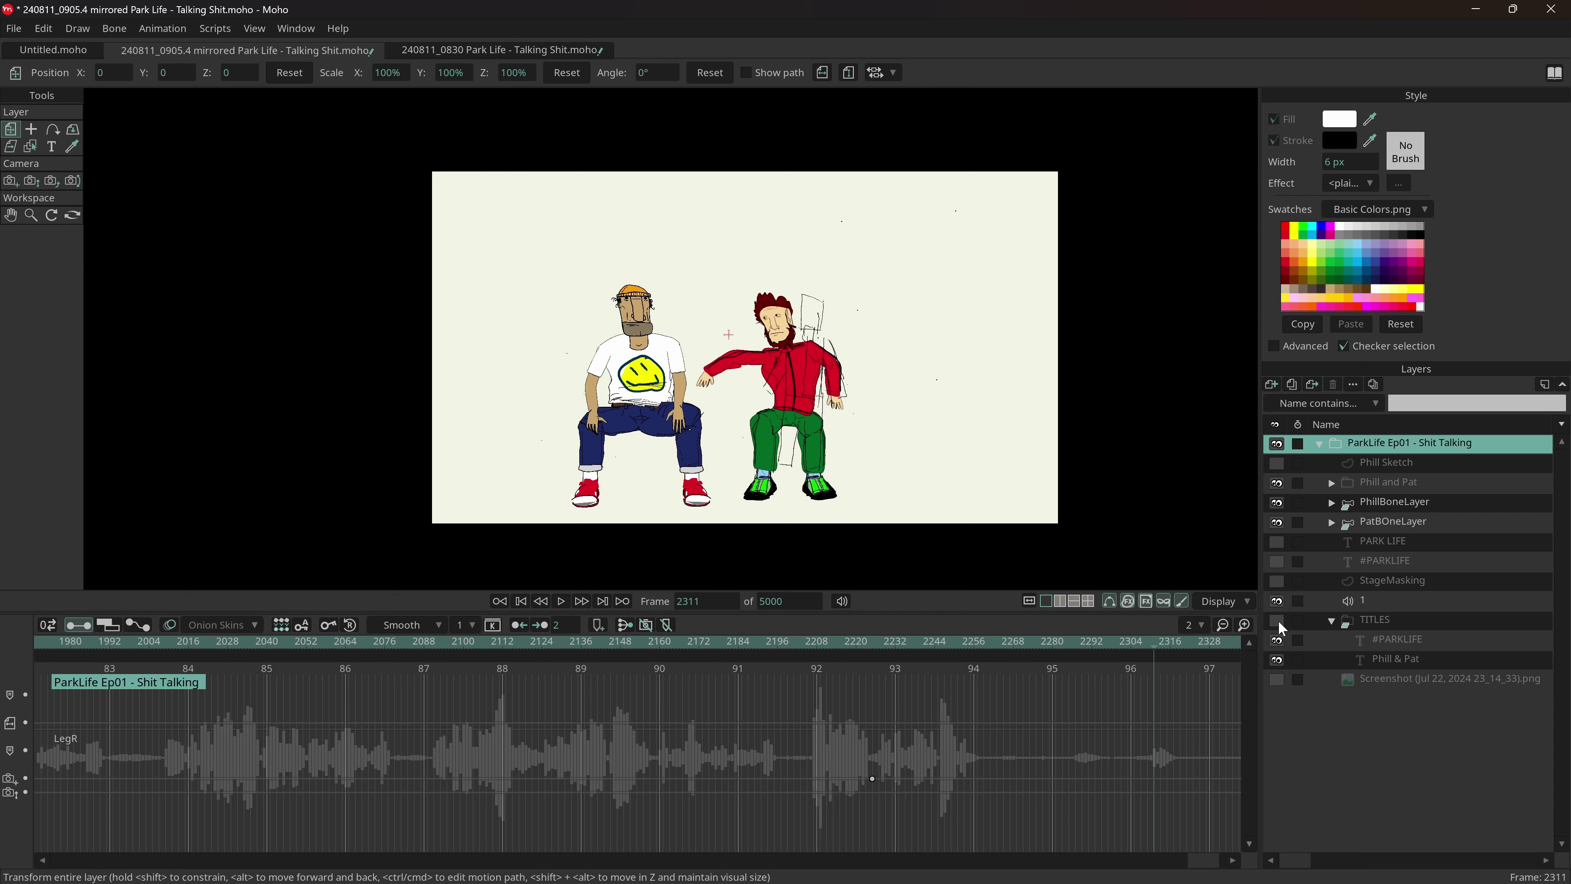
pyautogui.click(1277, 621)
pyautogui.click(1276, 620)
pyautogui.click(1276, 620)
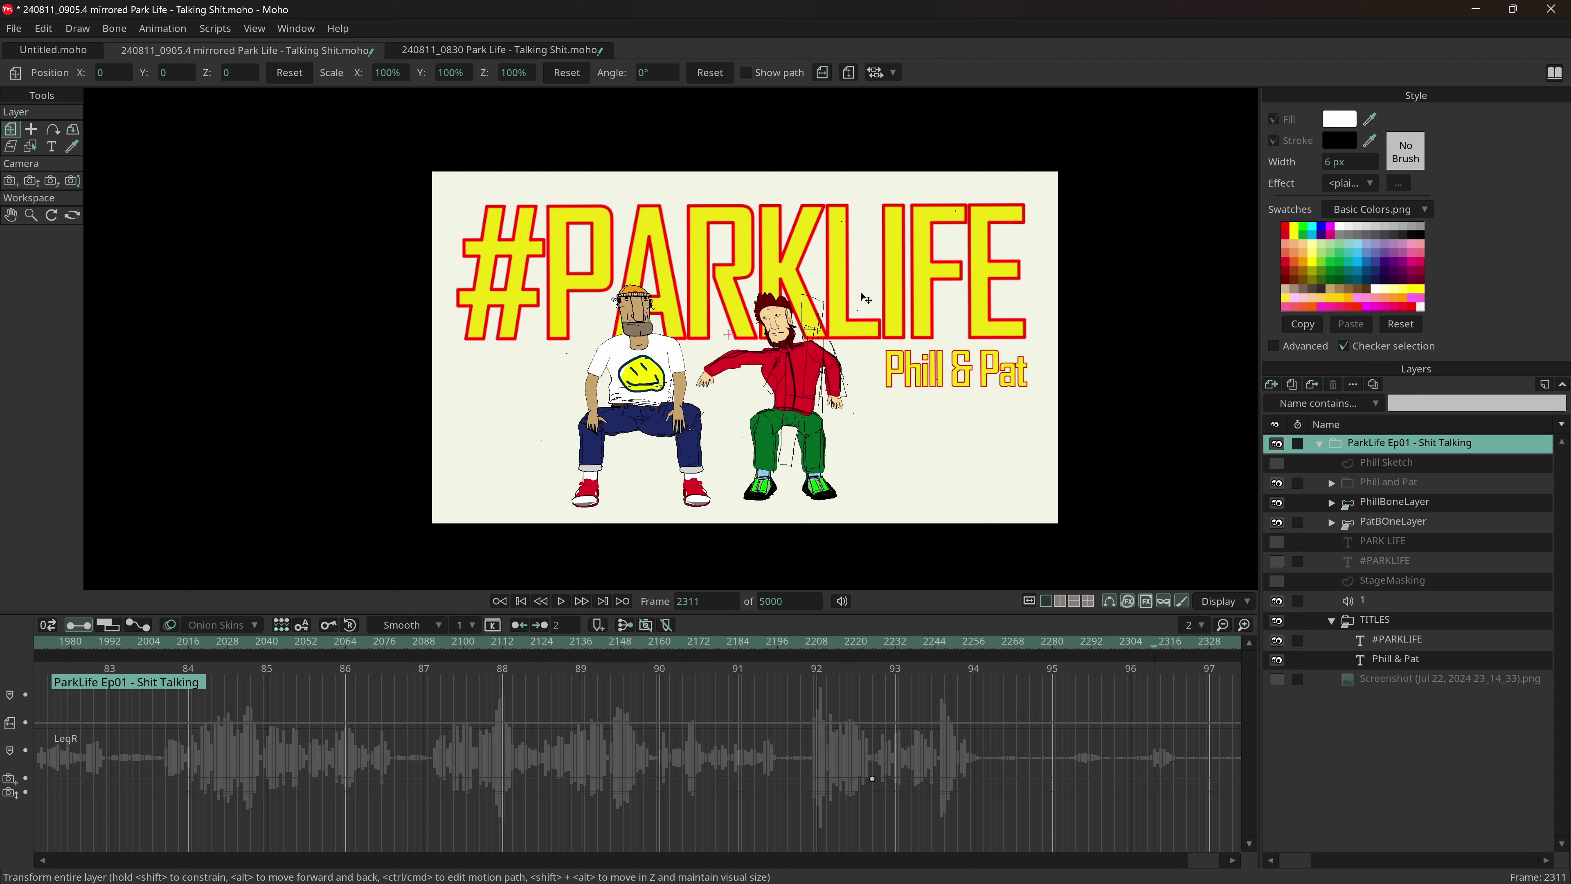
# - Play the title section without the park background and stop at frame 2365
pyautogui.click(840, 641)
pyautogui.press('space')
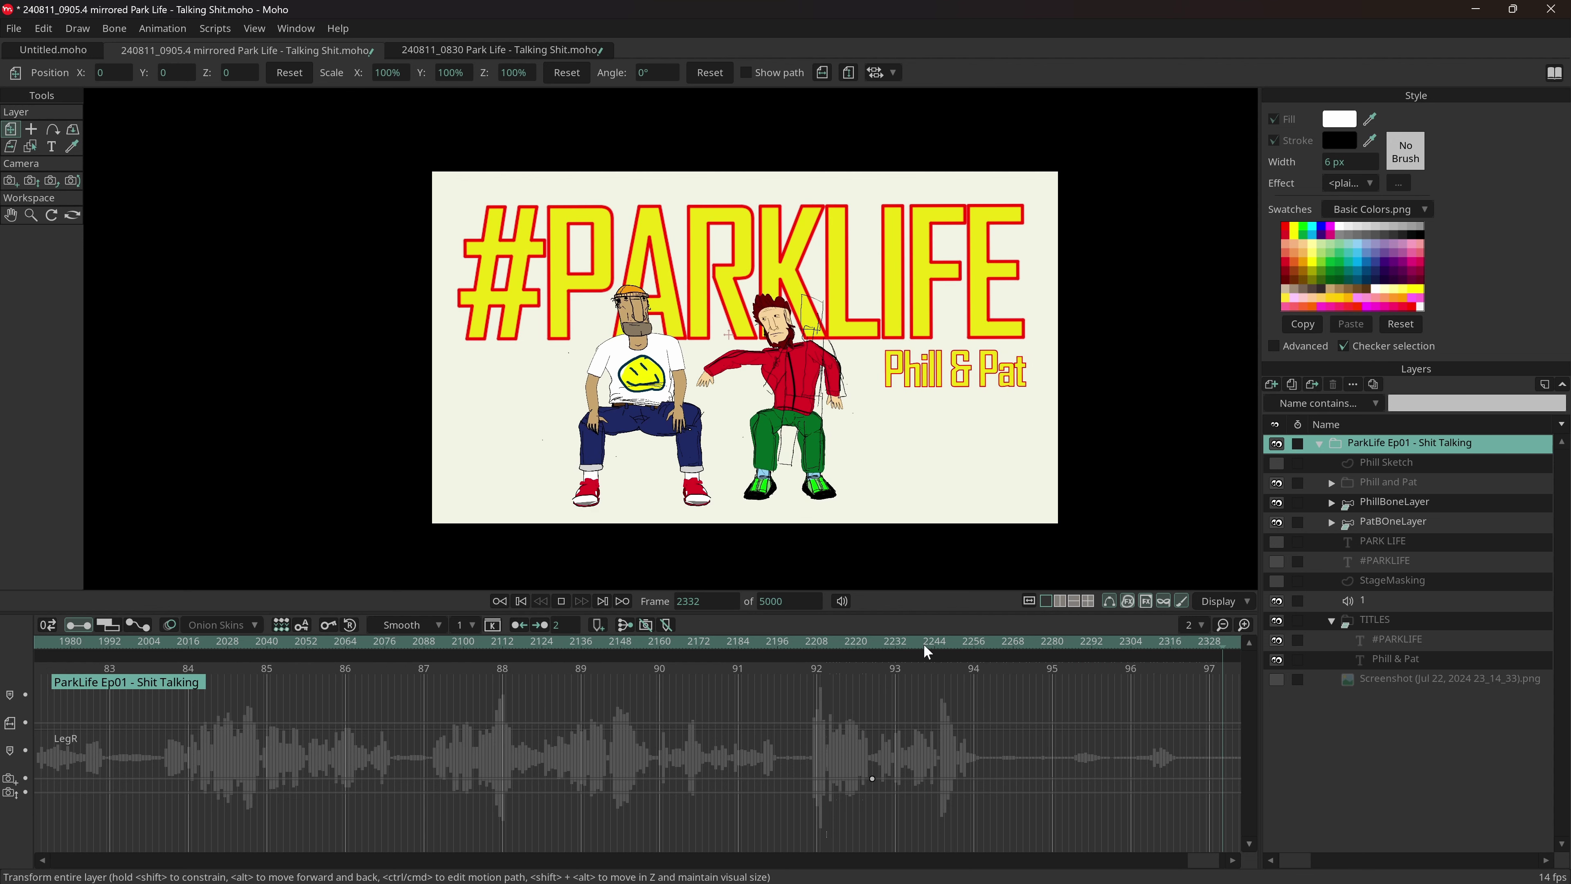
pyautogui.click(1147, 656)
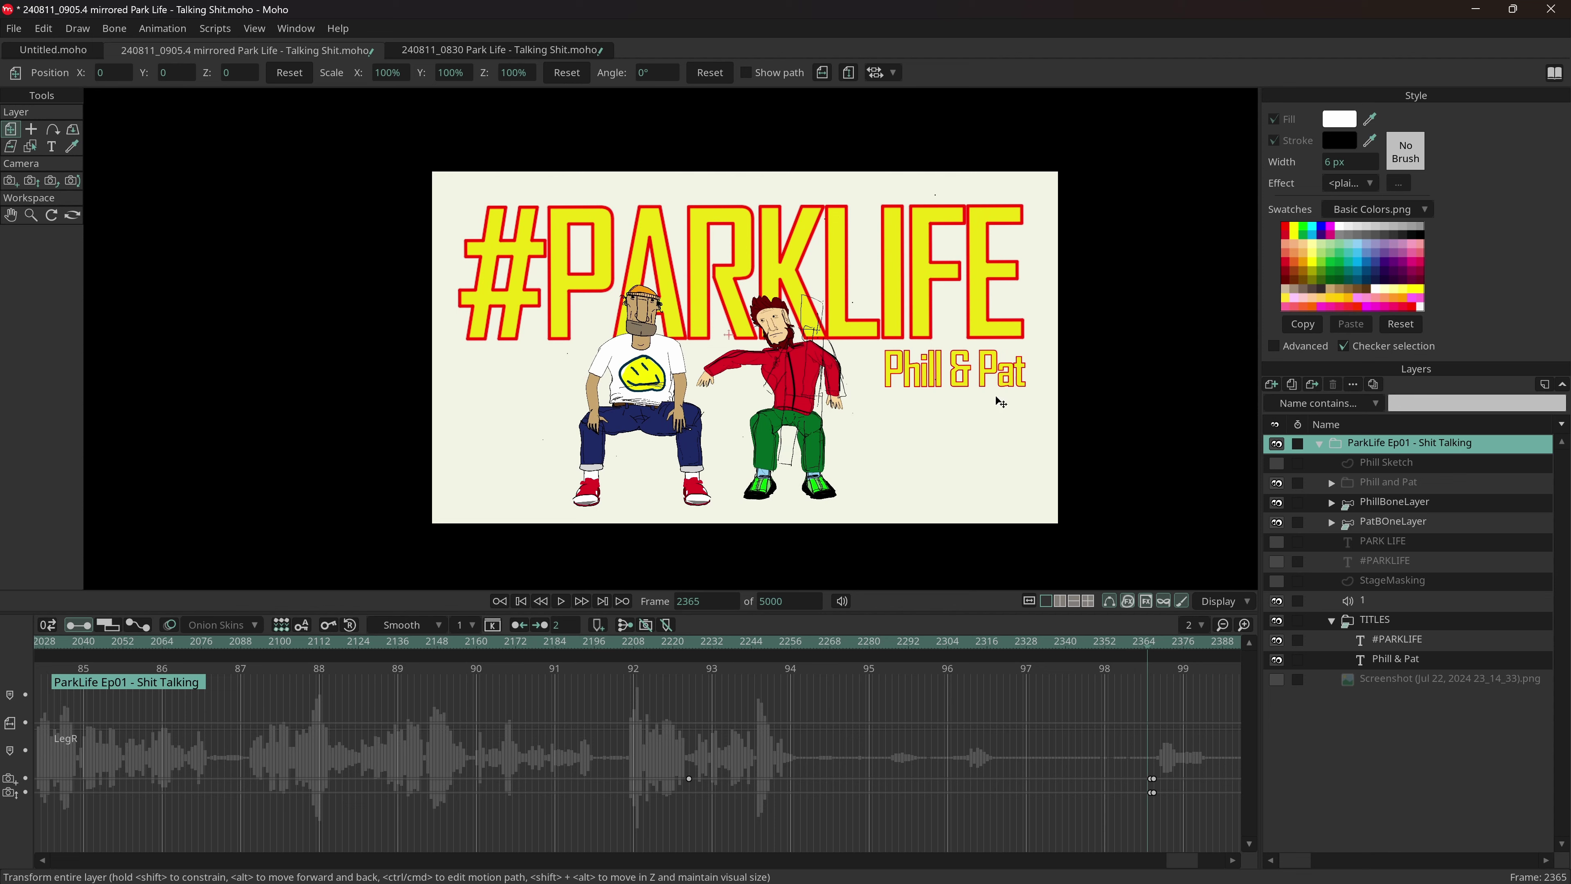
# - Select the park background image layer and toggle its visibility and the ParkLife Ep01 group's, leaving the background hidden and the group shown
pyautogui.click(1390, 681)
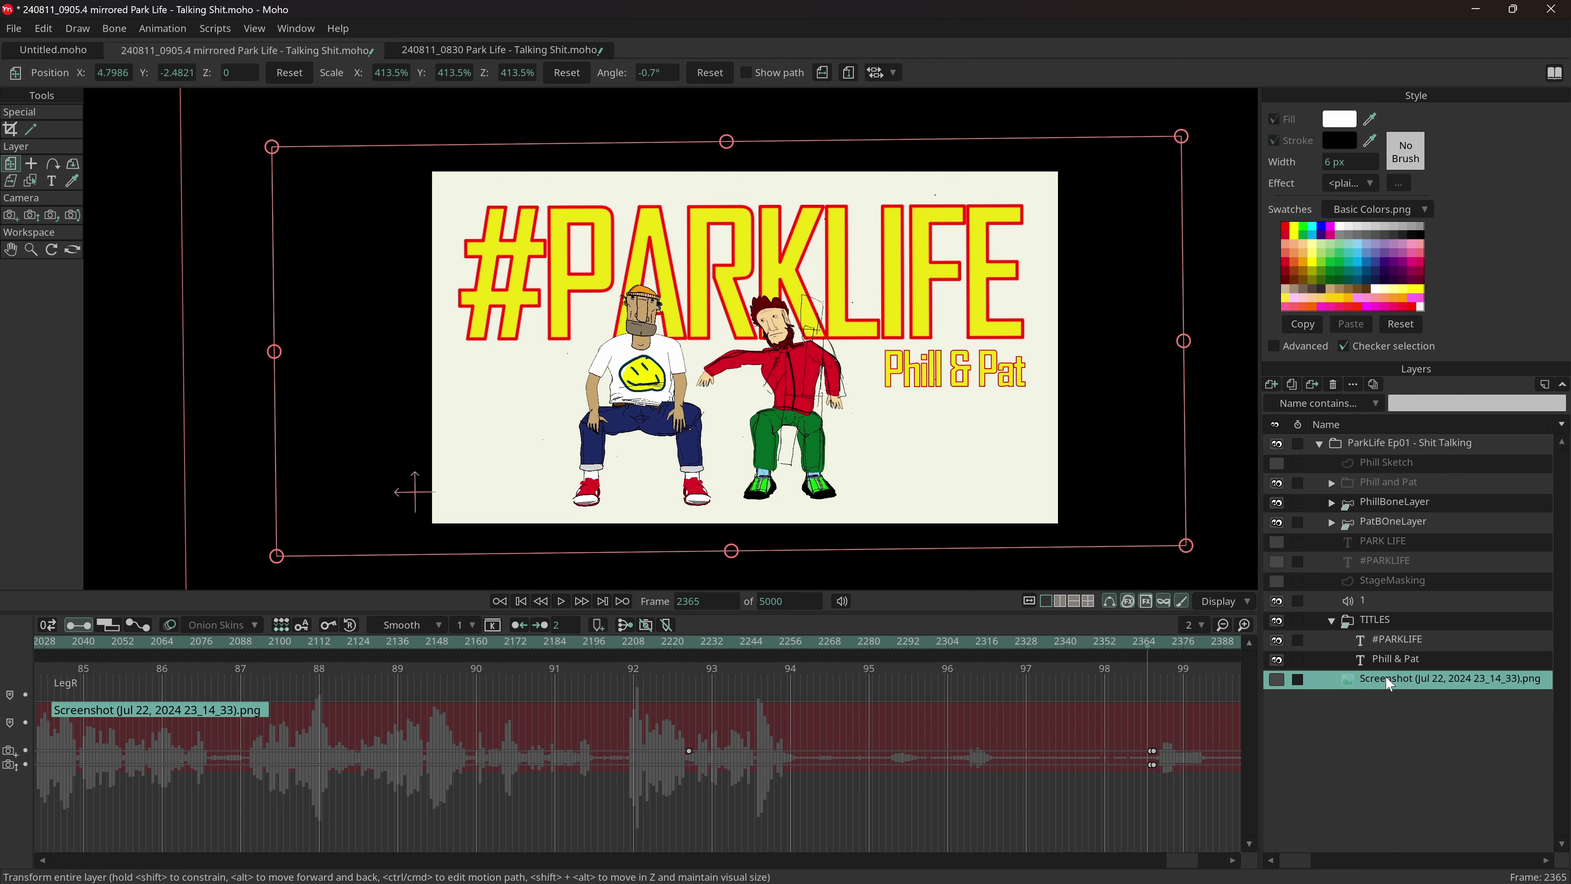
pyautogui.click(1276, 679)
pyautogui.click(1276, 679)
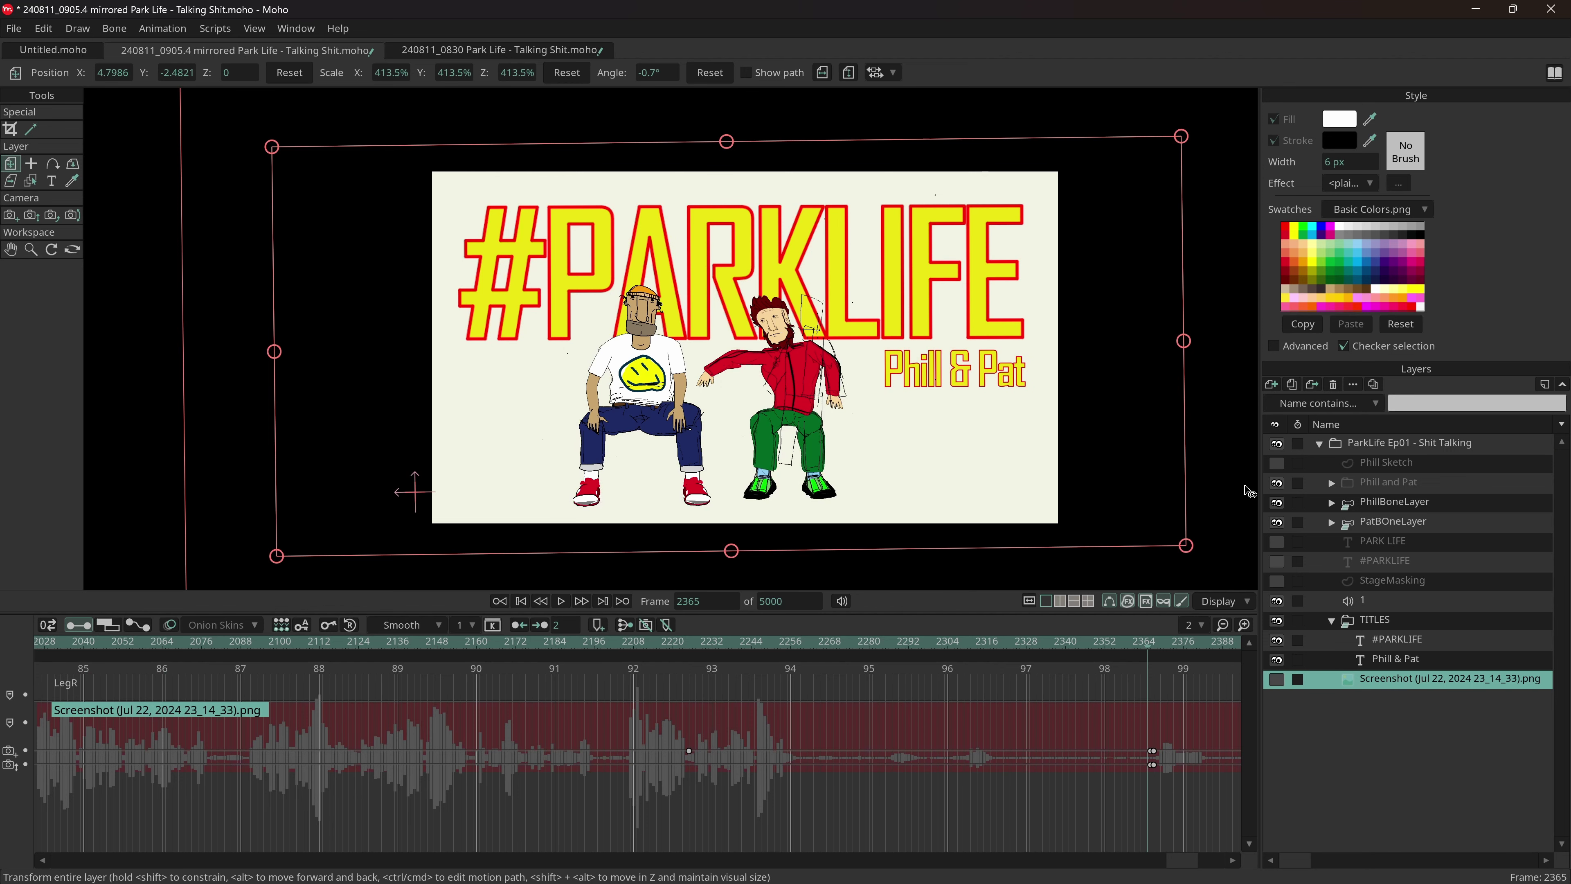
pyautogui.click(1276, 444)
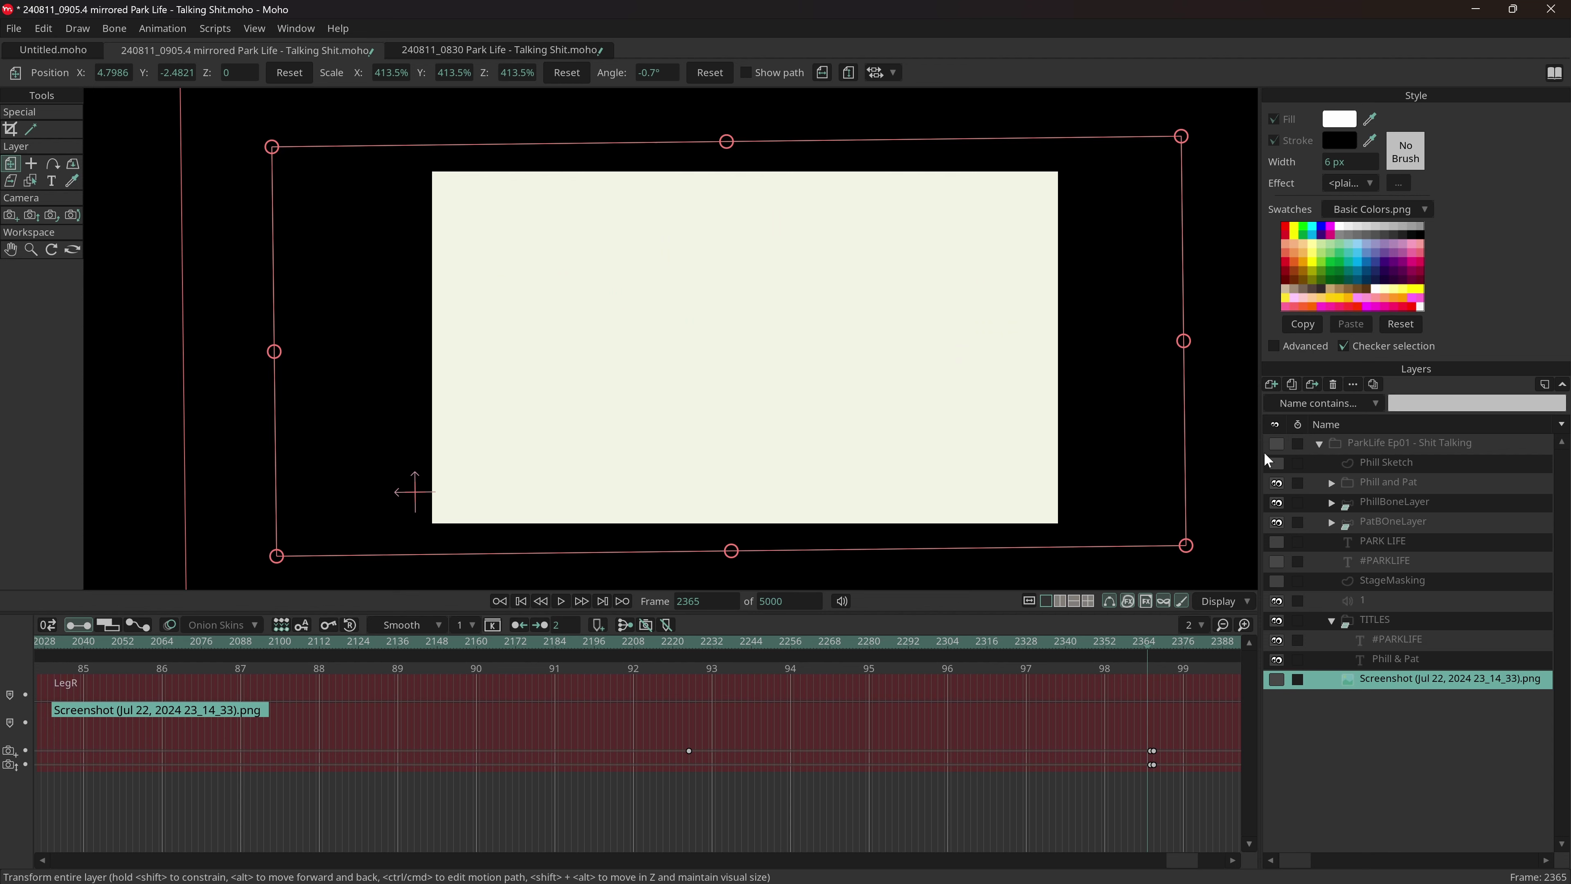
pyautogui.click(1276, 443)
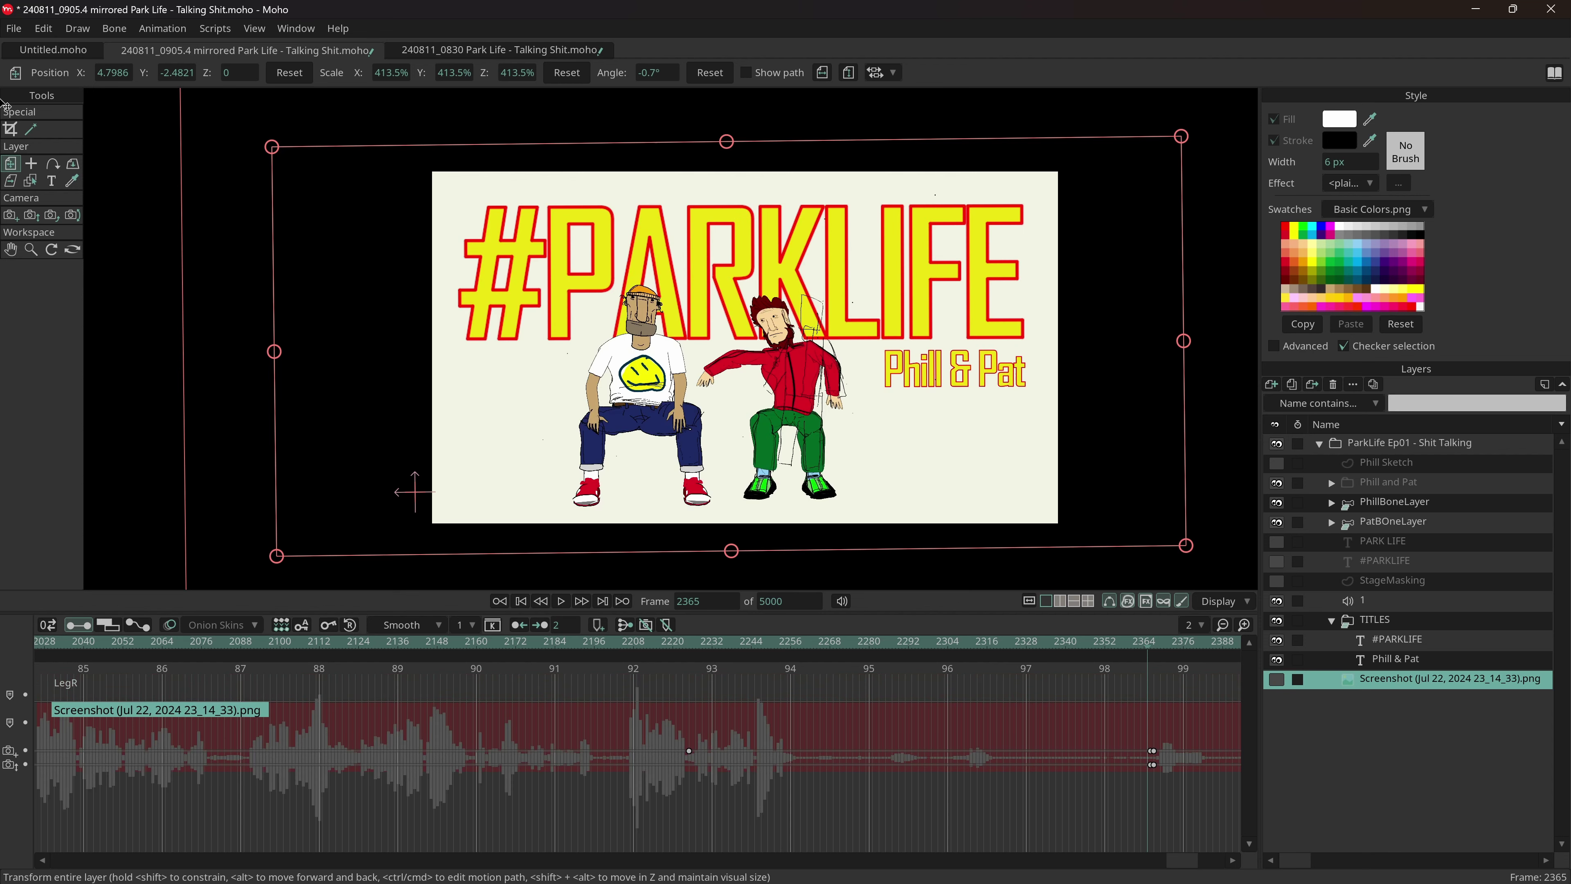
# - Open the animation export settings and set the output format to Image Sequence
pyautogui.click(15, 28)
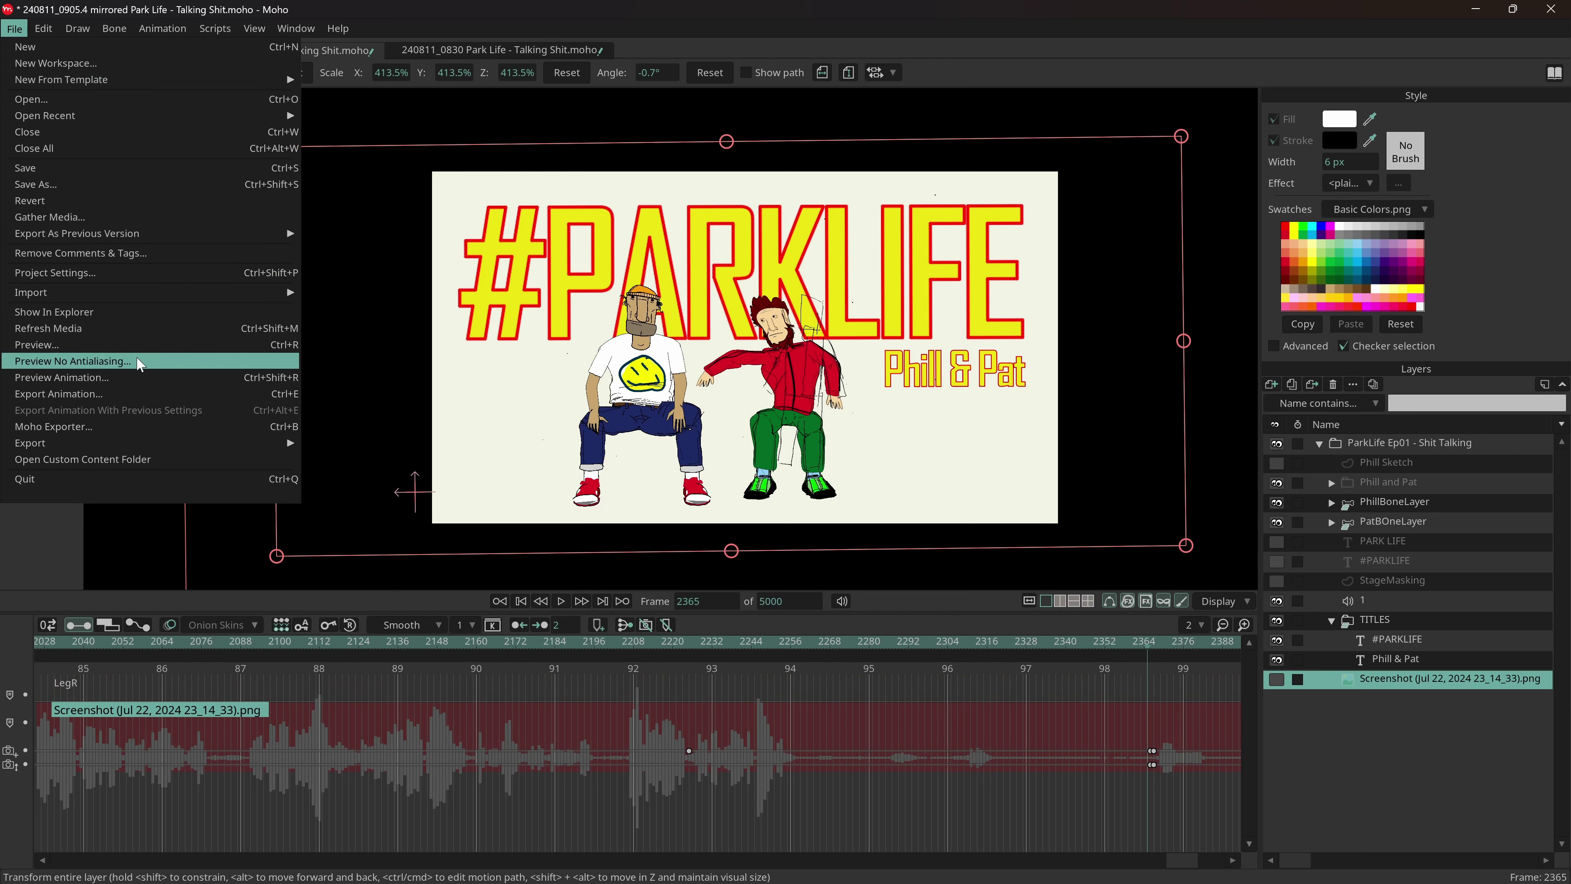
pyautogui.click(104, 400)
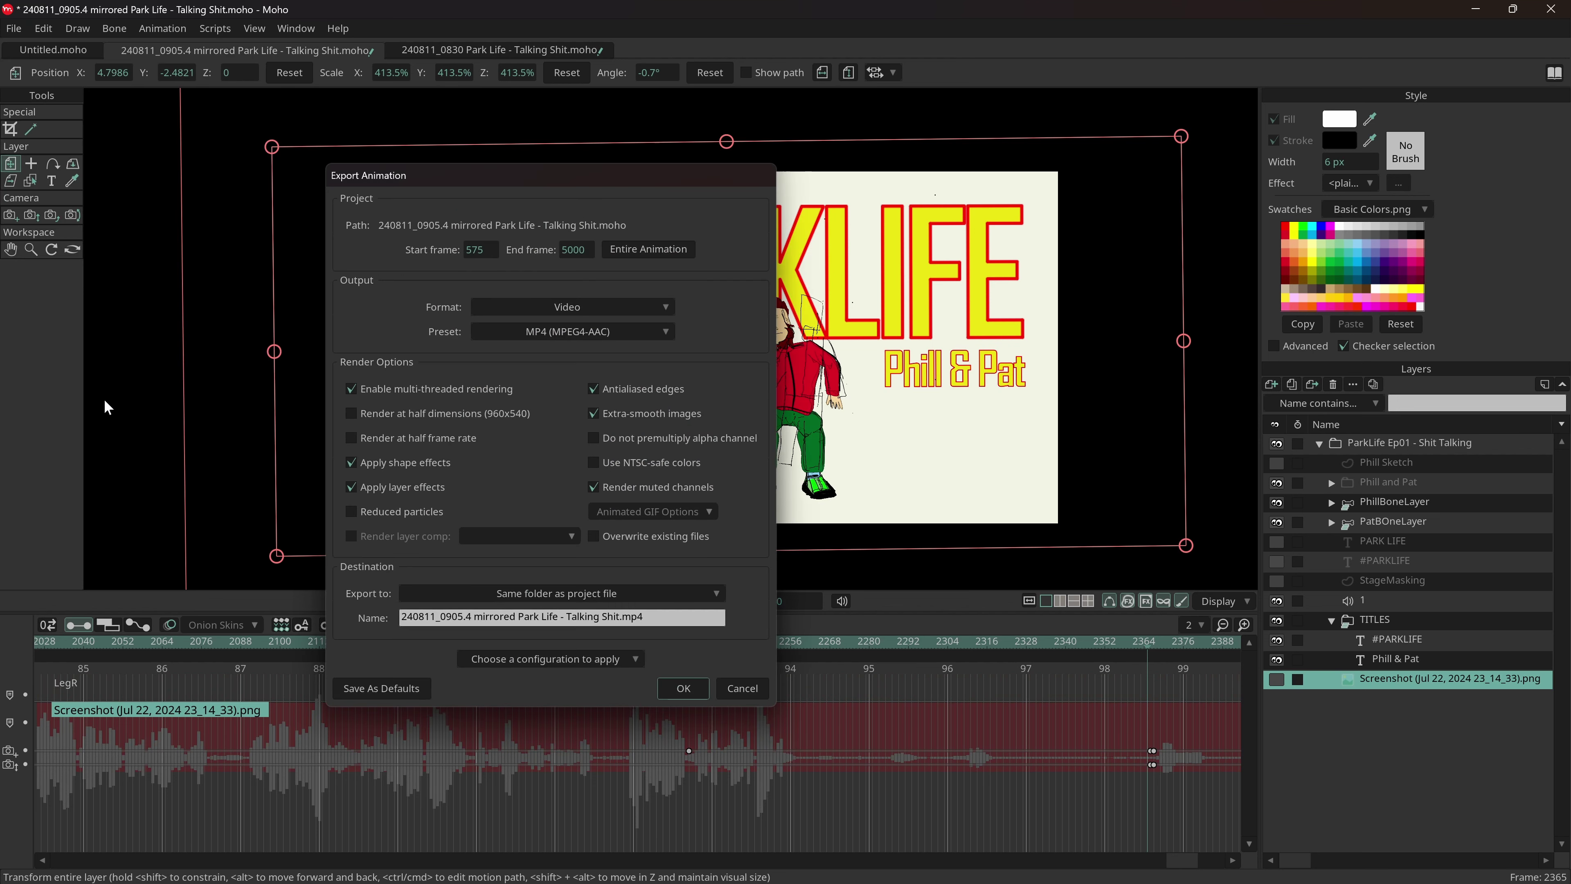
pyautogui.click(658, 313)
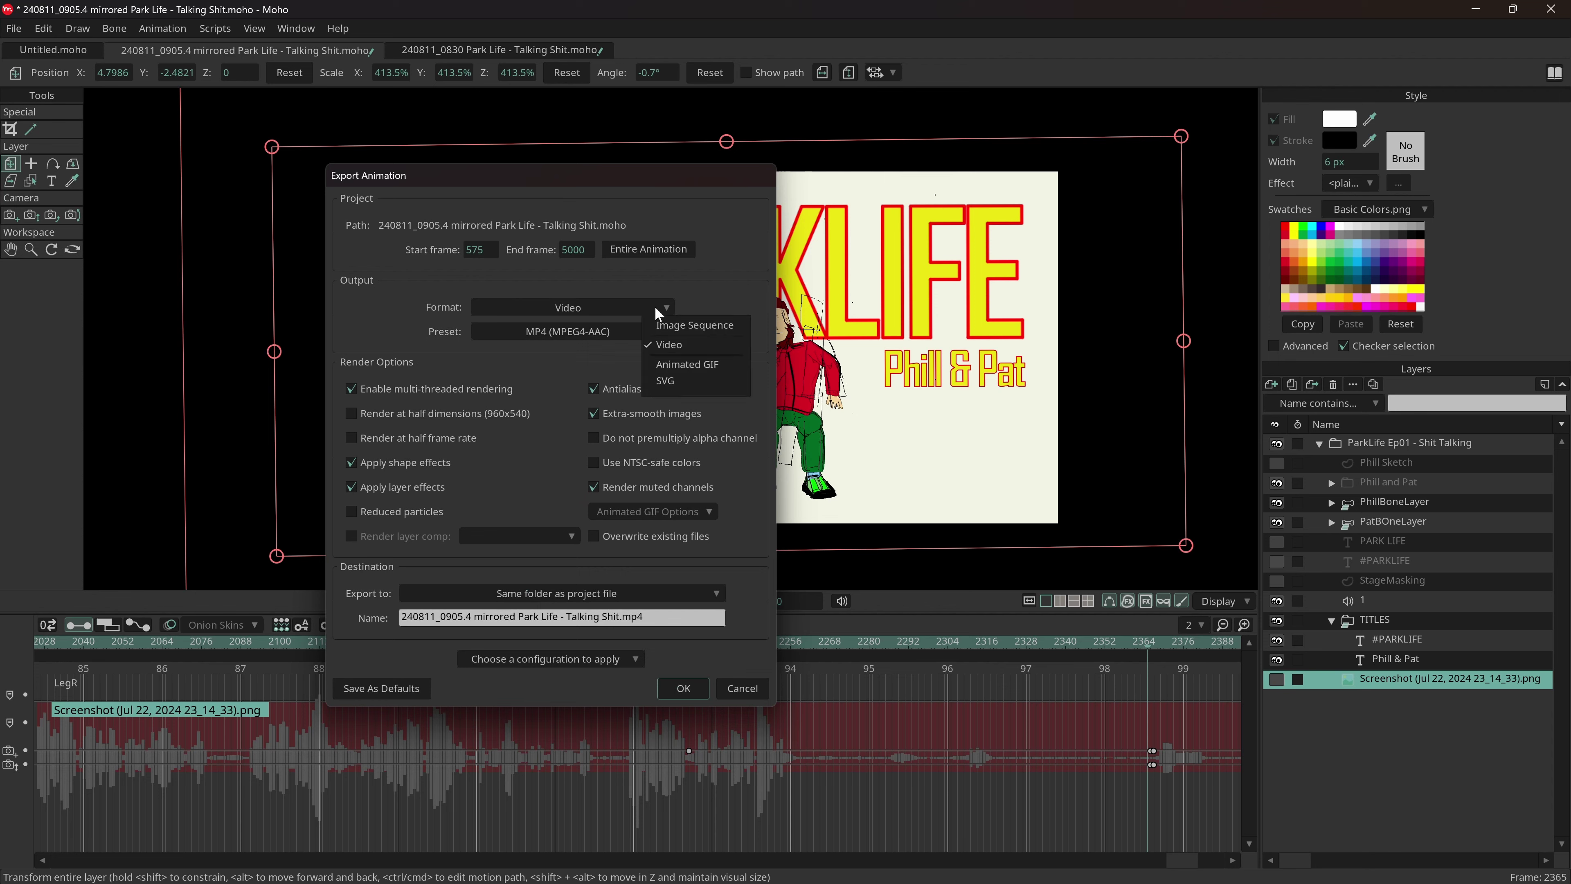
pyautogui.click(700, 323)
# - Browse to the Parklife Plates Titles folder as an export destination, go back to Moho Project, and cancel the export
pyautogui.click(650, 595)
pyautogui.click(760, 637)
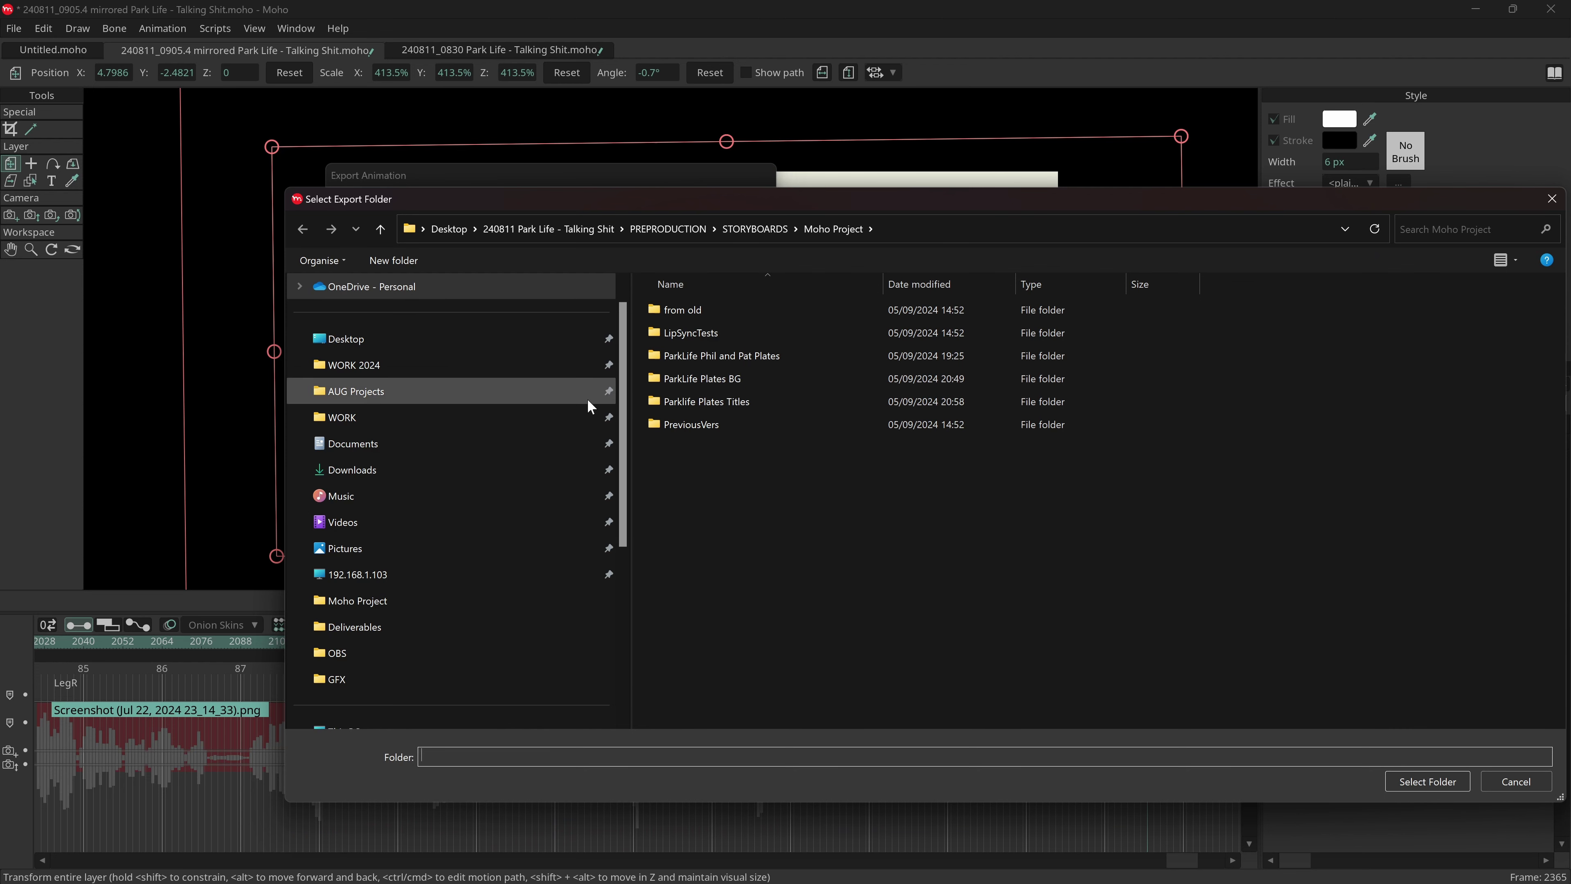
pyautogui.click(733, 406)
pyautogui.doubleClick(732, 405)
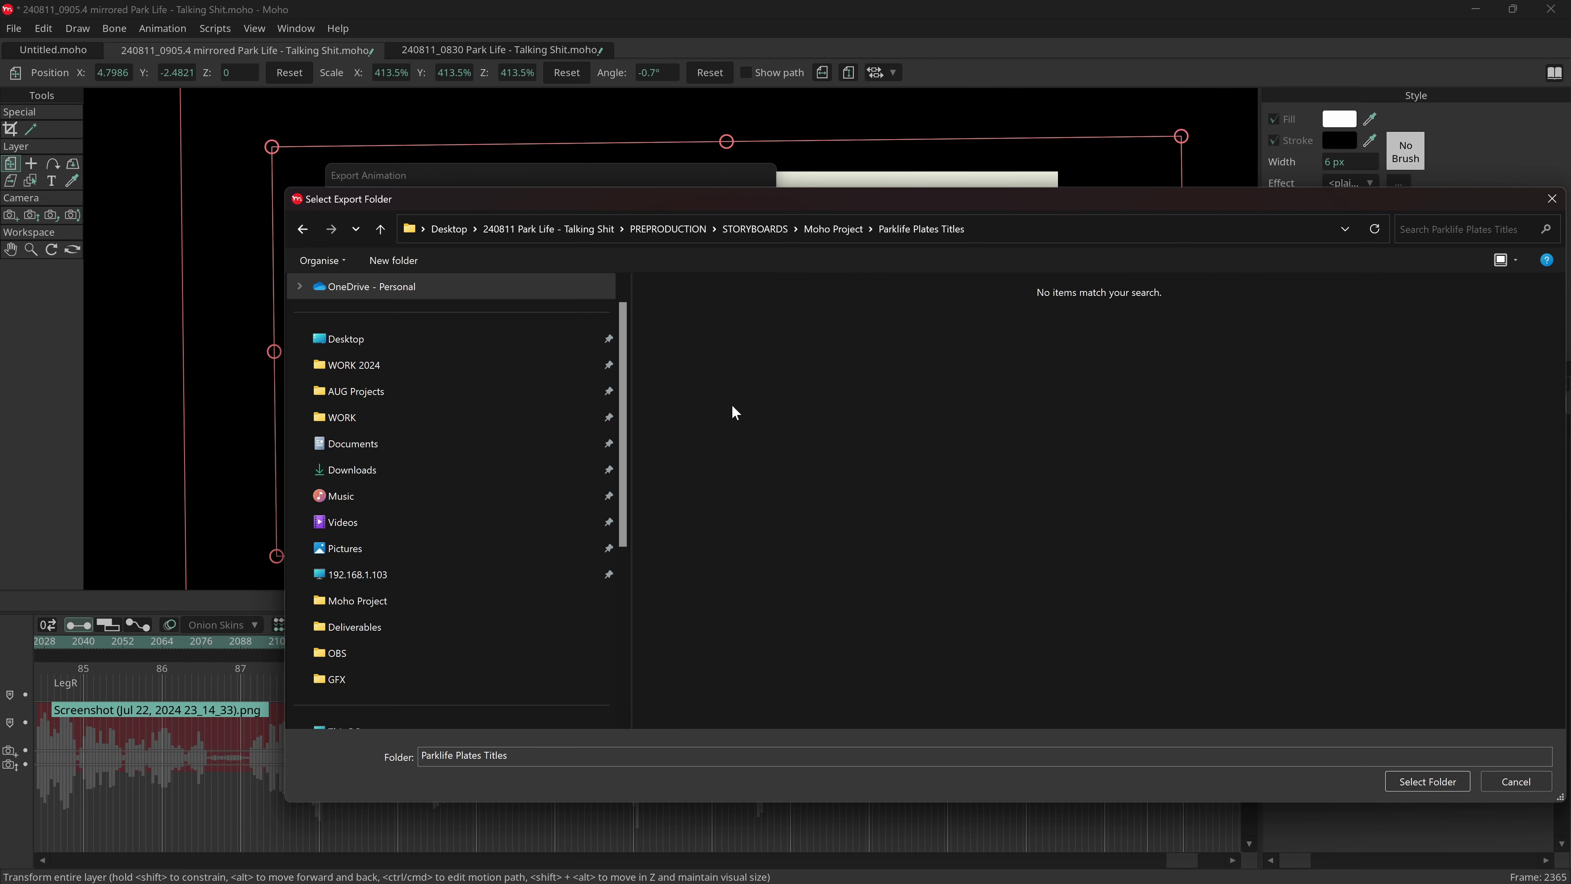
pyautogui.click(381, 228)
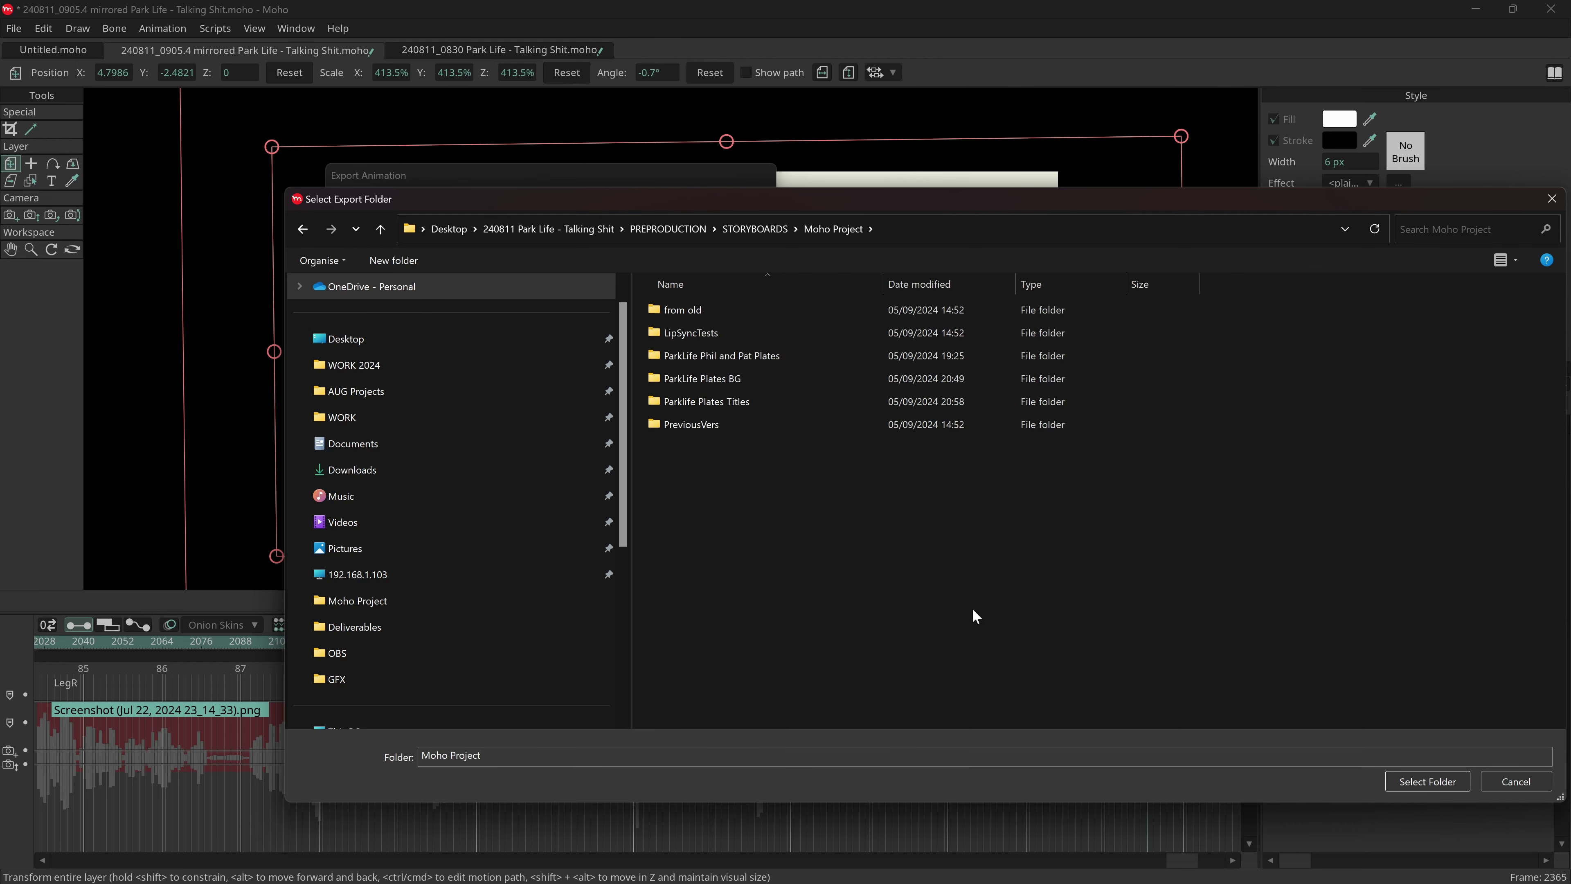
pyautogui.click(1531, 781)
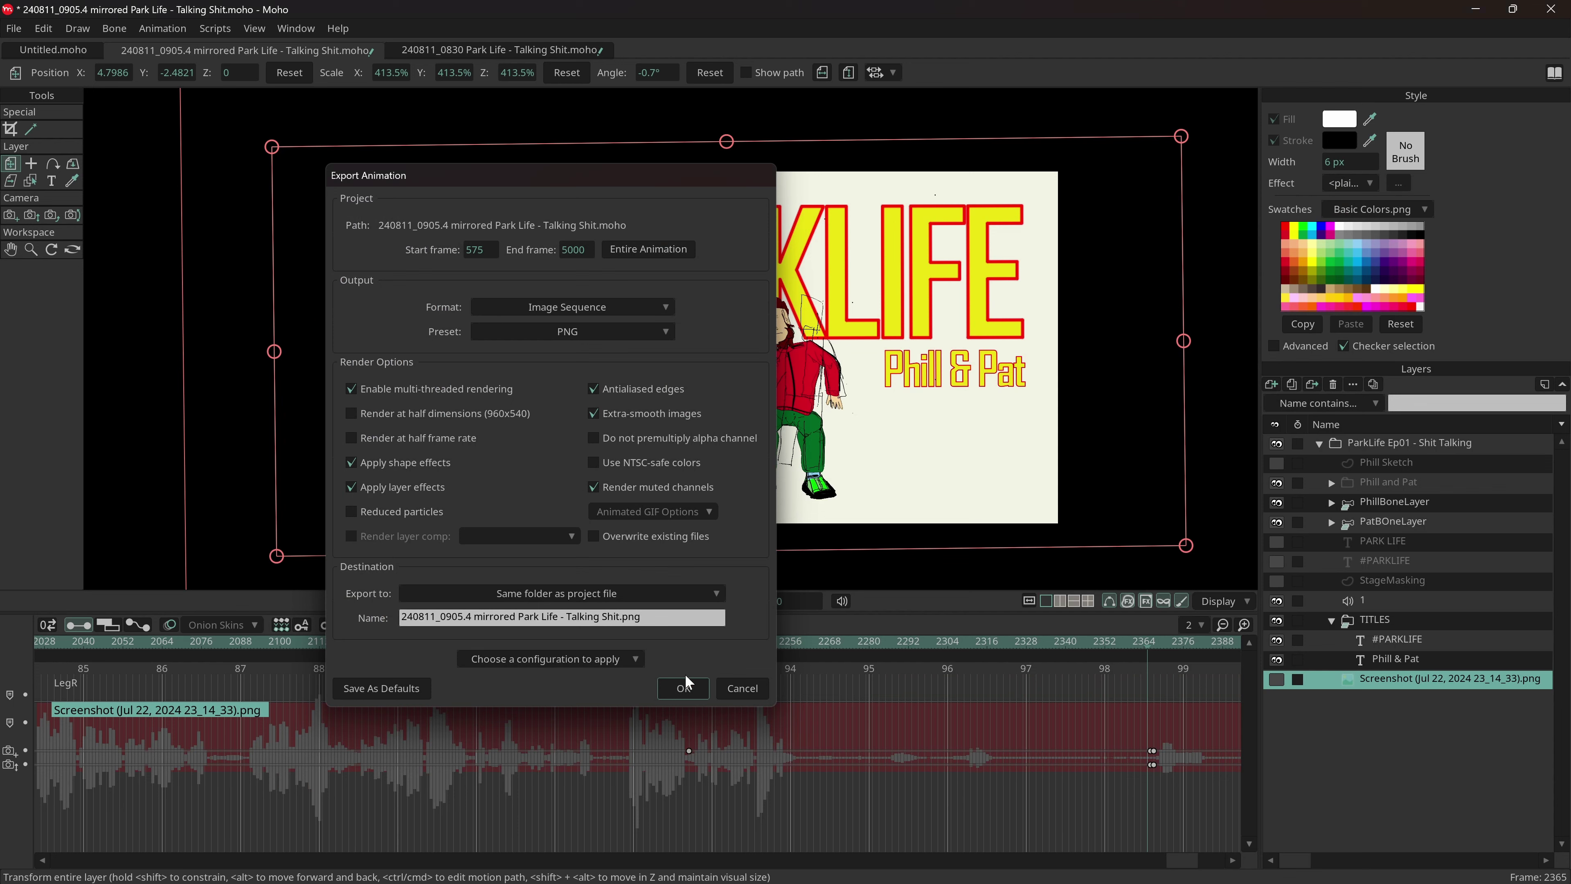
pyautogui.click(739, 687)
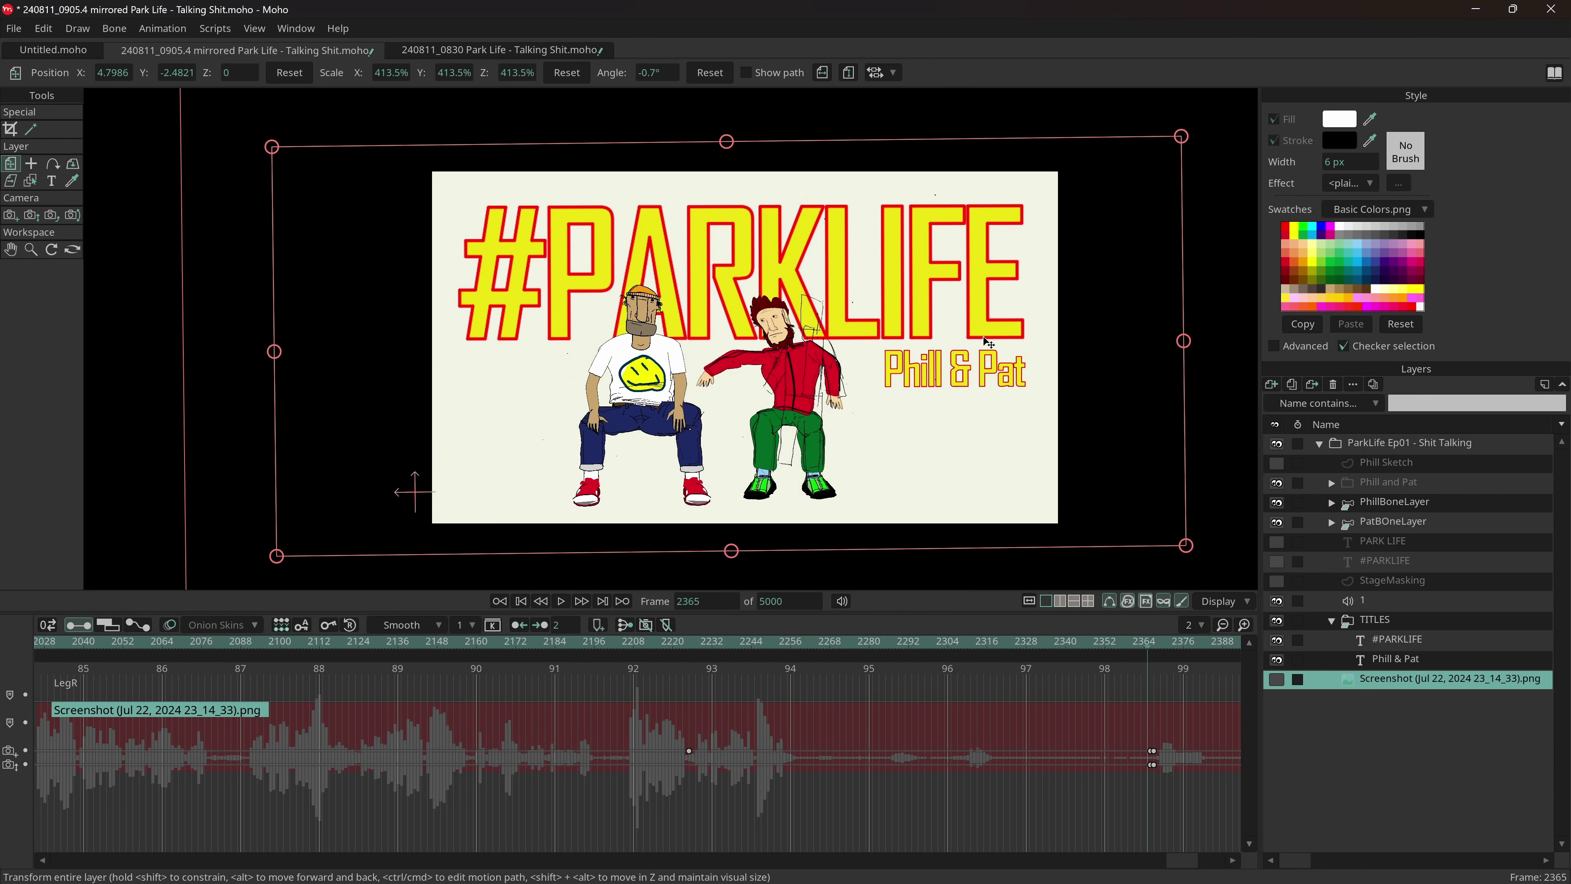
# - Switch to DaVinci Resolve and reposition the PhillandPat, Titles and BGPlate nodes in the Fusion node graph
pyautogui.moveTo(972, 869)
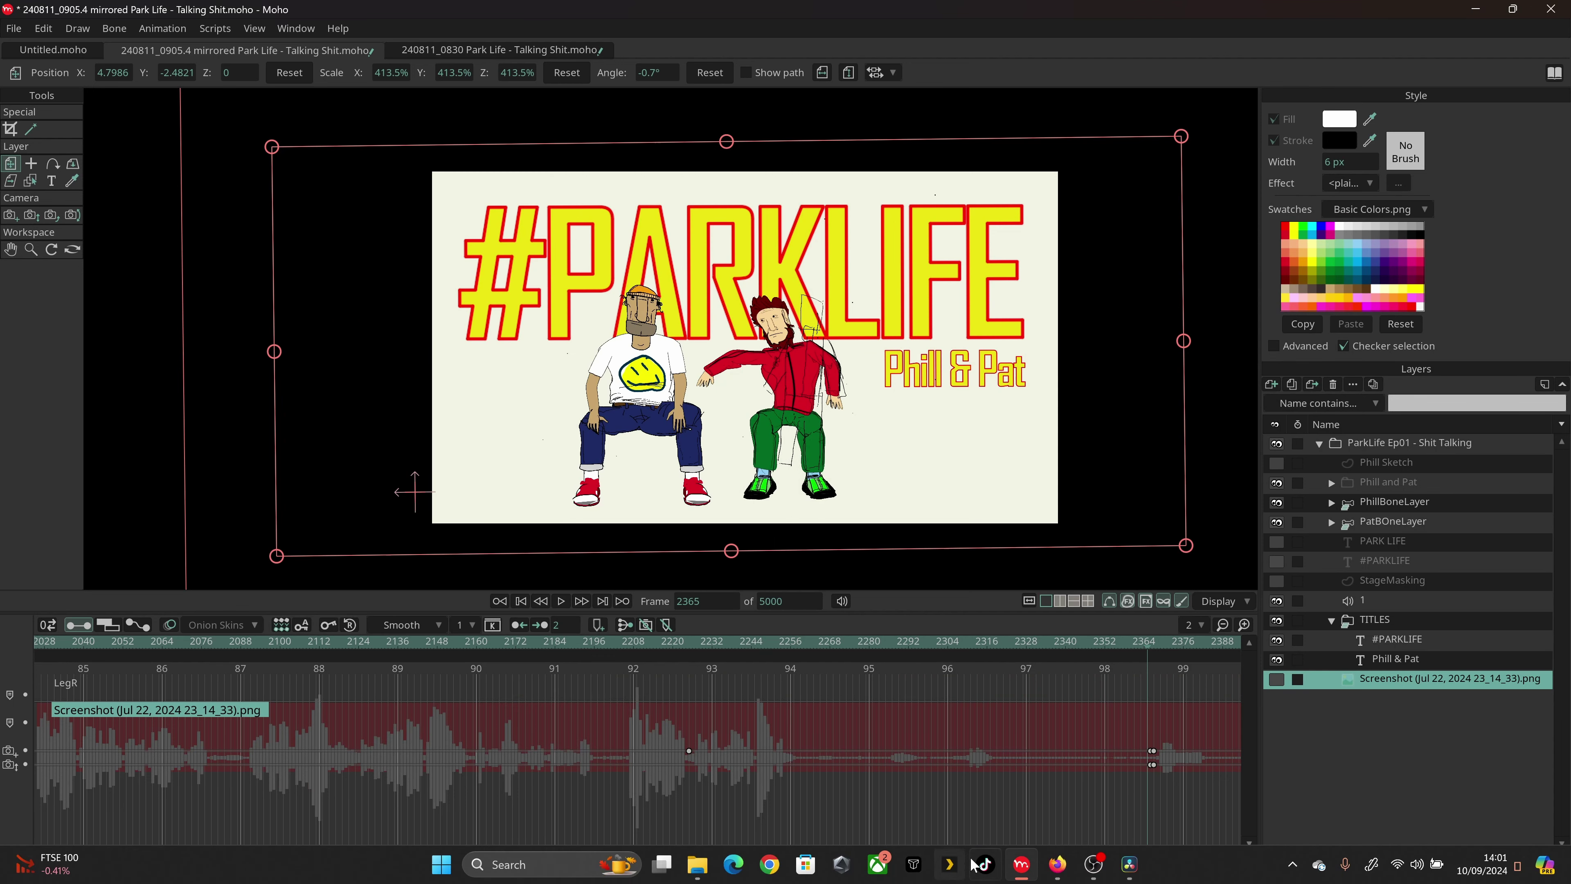
pyautogui.click(1129, 864)
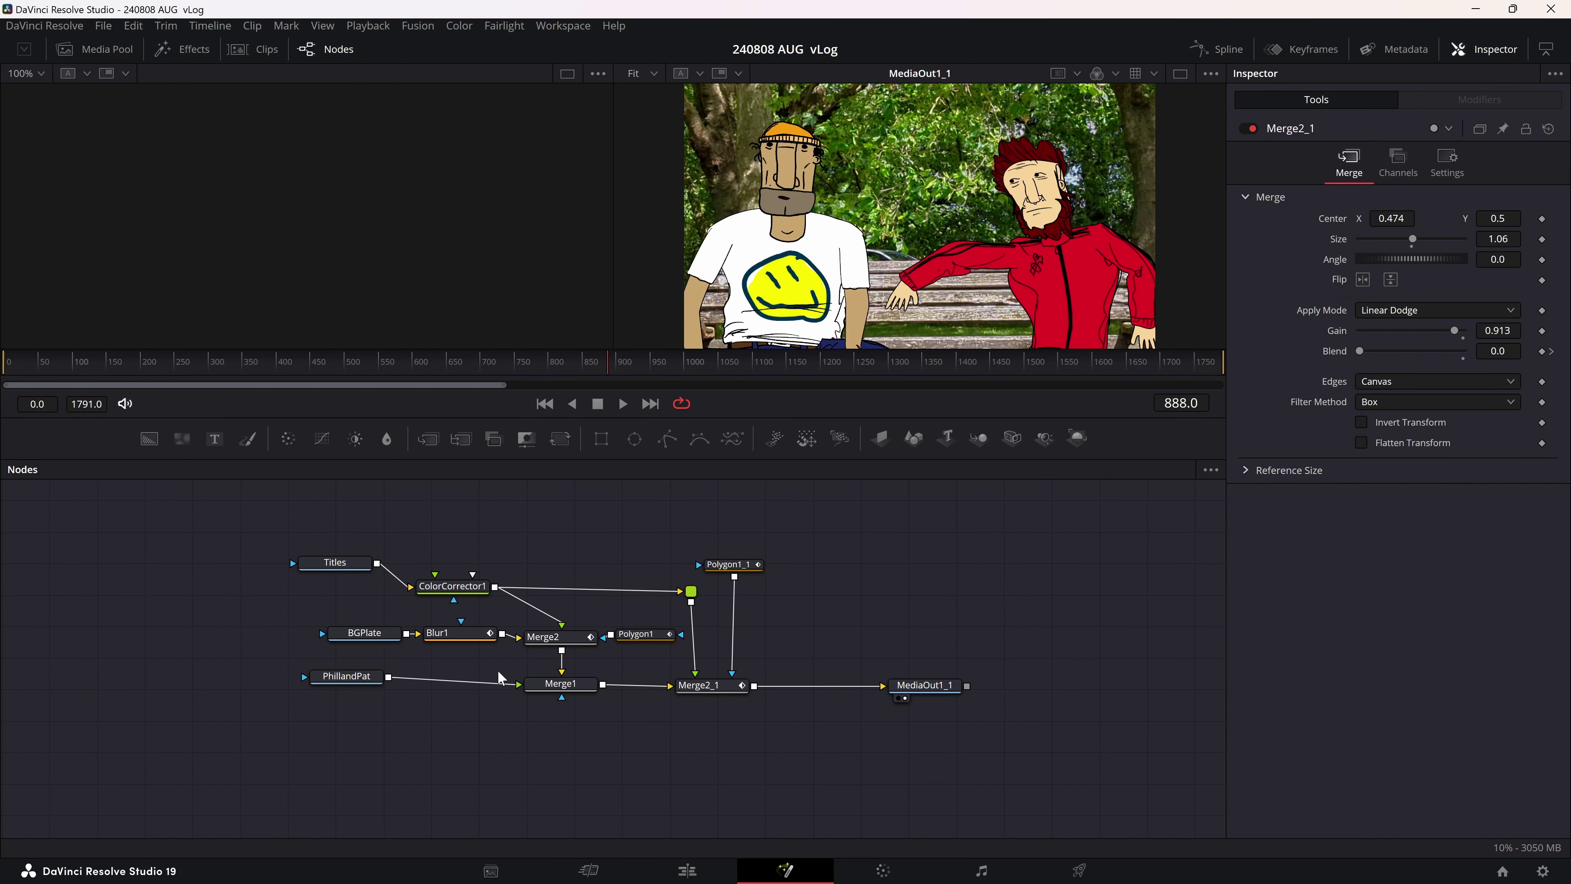
pyautogui.moveTo(358, 681); pyautogui.dragTo(342, 688)
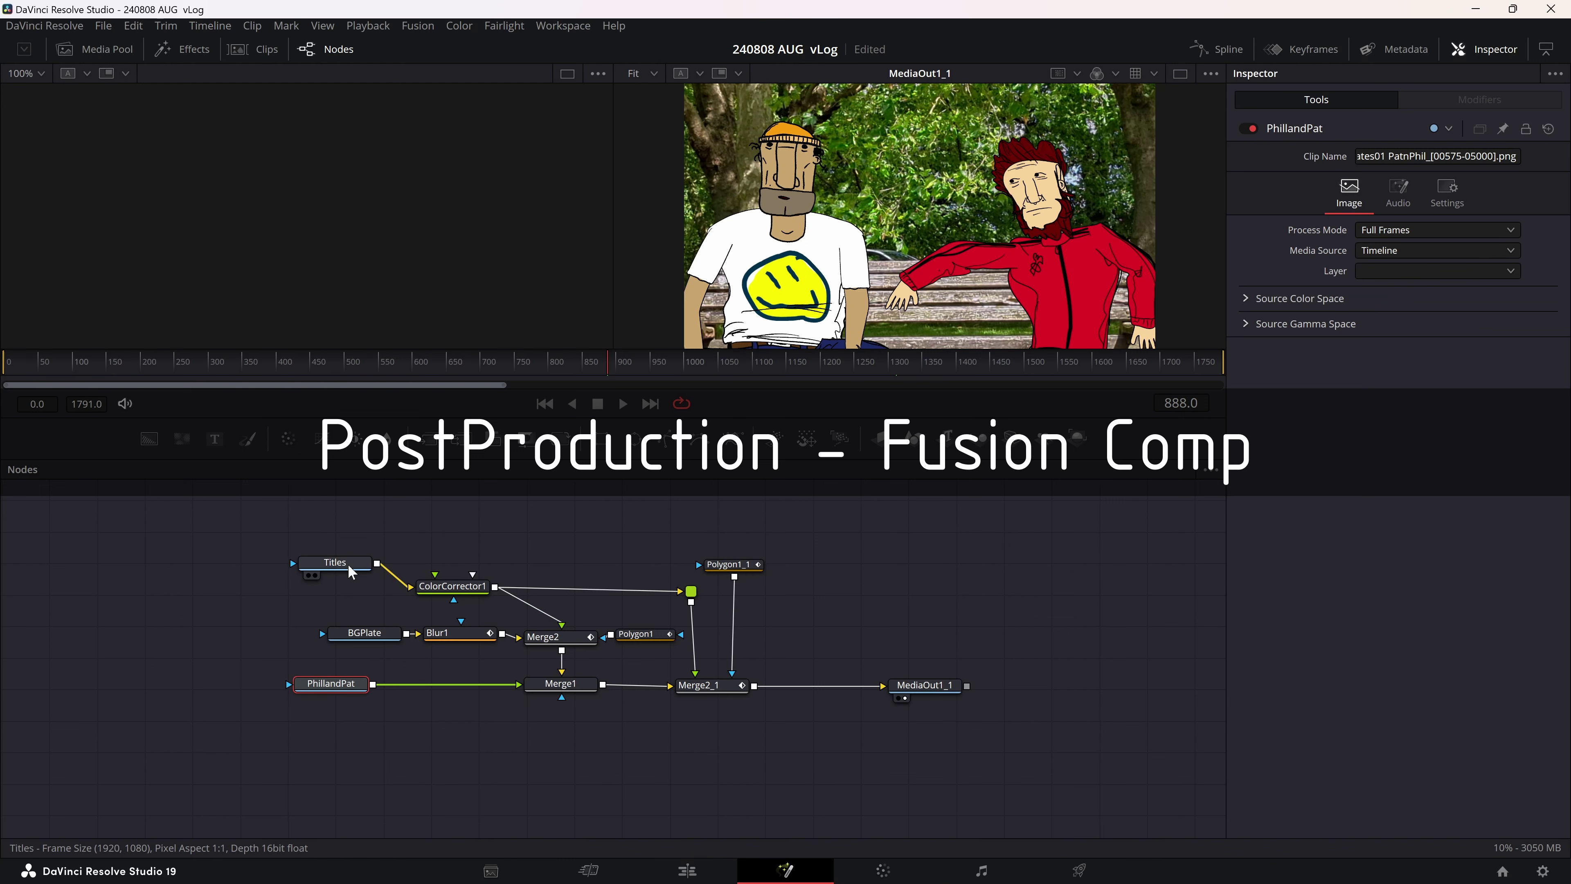
pyautogui.moveTo(351, 564); pyautogui.dragTo(348, 570)
pyautogui.moveTo(357, 630); pyautogui.dragTo(333, 627)
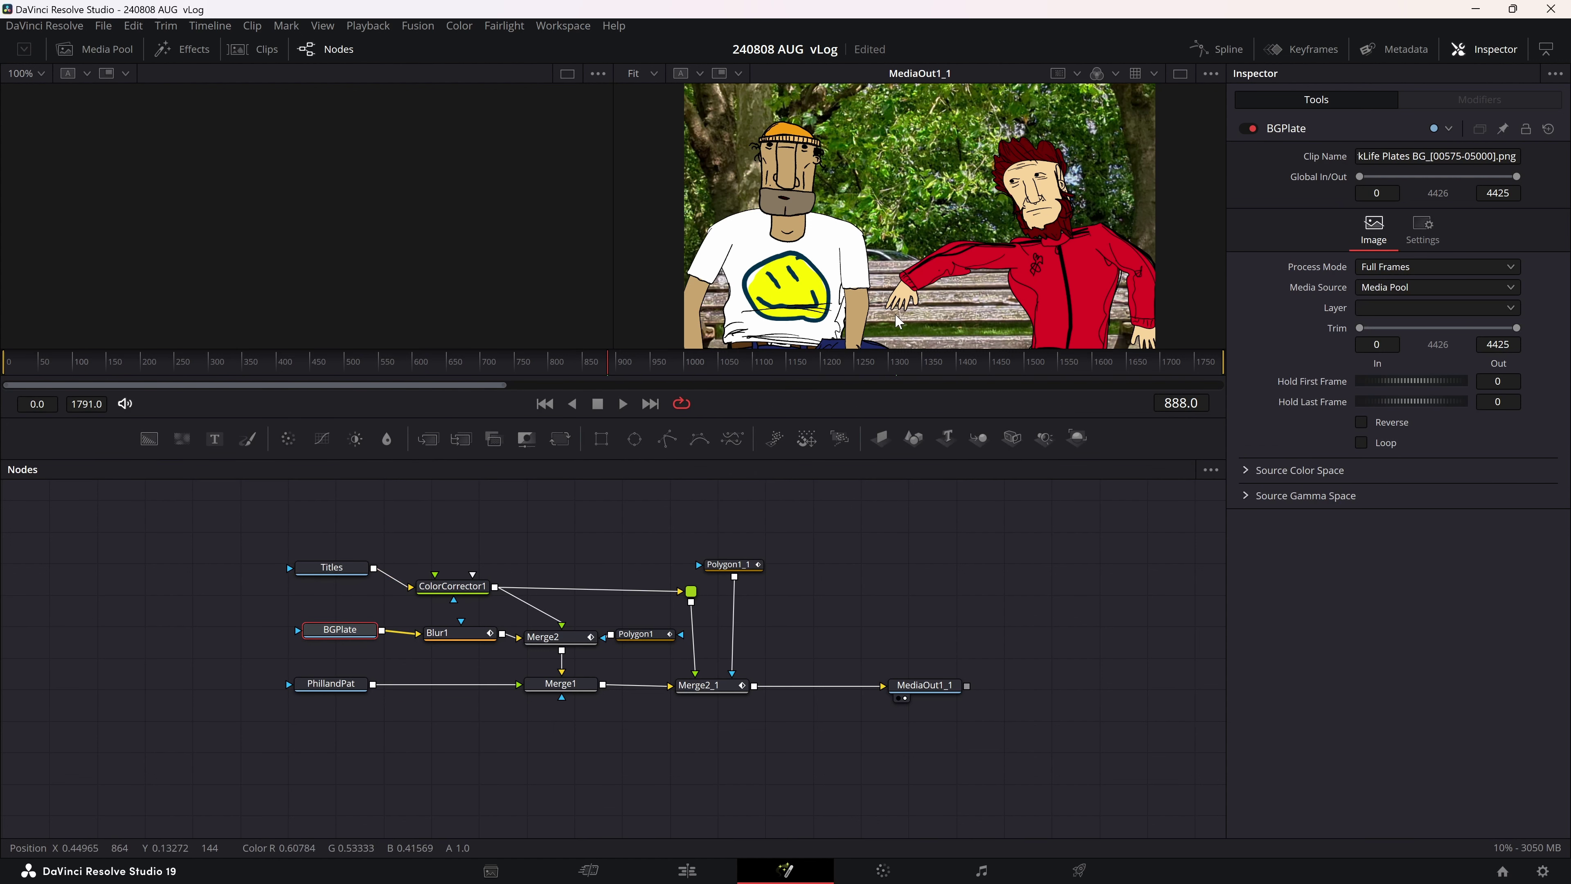
# - Tidy the positions of the ColorCorrector1, Titles and BGPlate nodes and save the project
pyautogui.moveTo(337, 638)
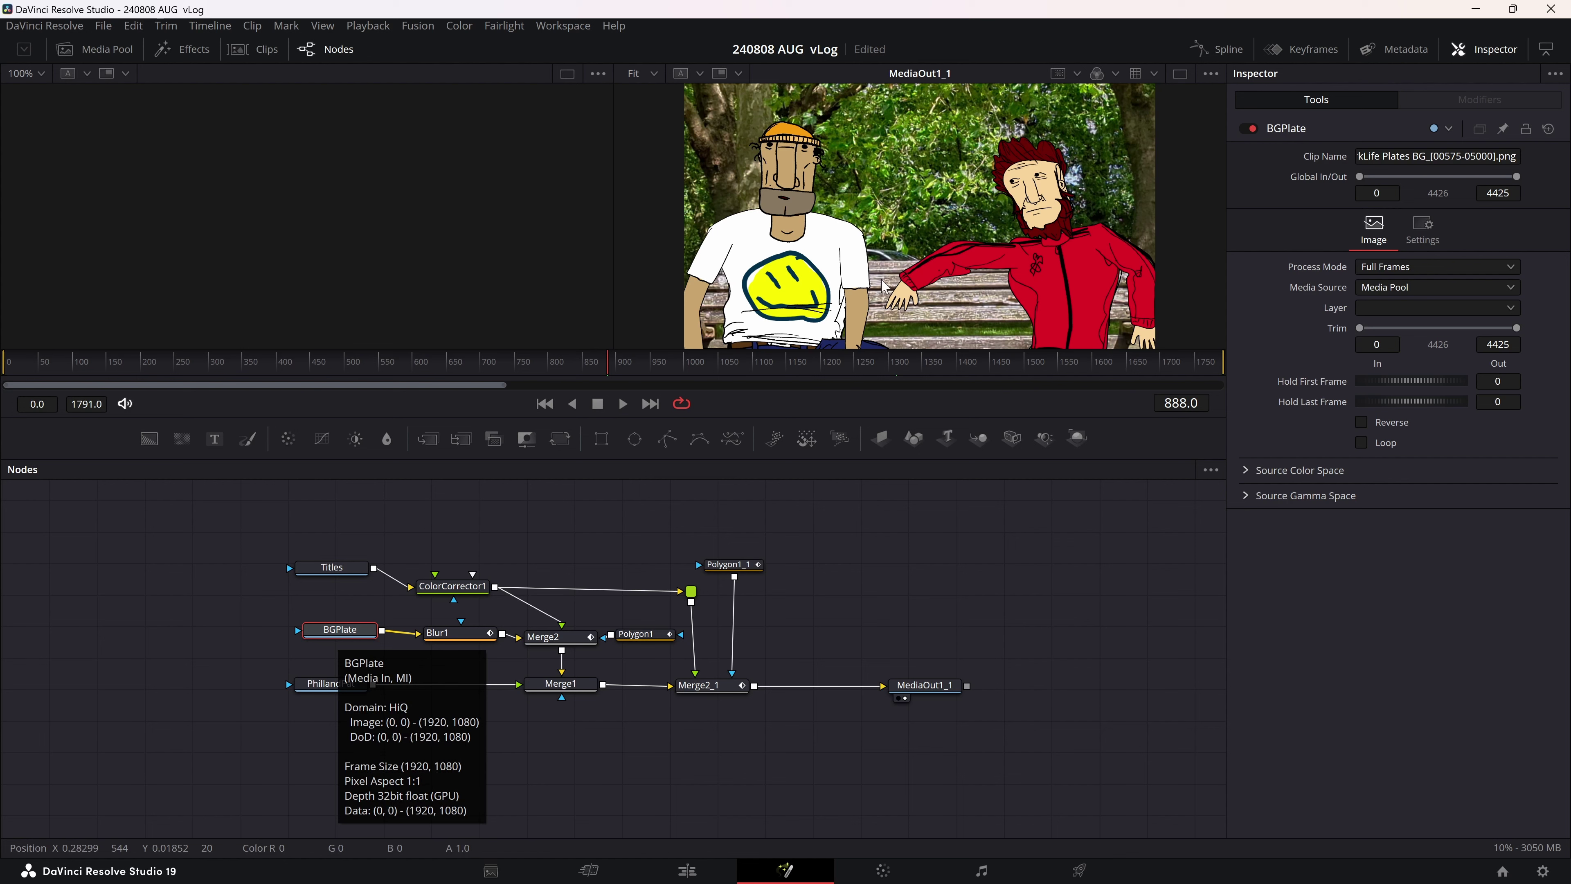
pyautogui.moveTo(465, 588); pyautogui.dragTo(474, 585)
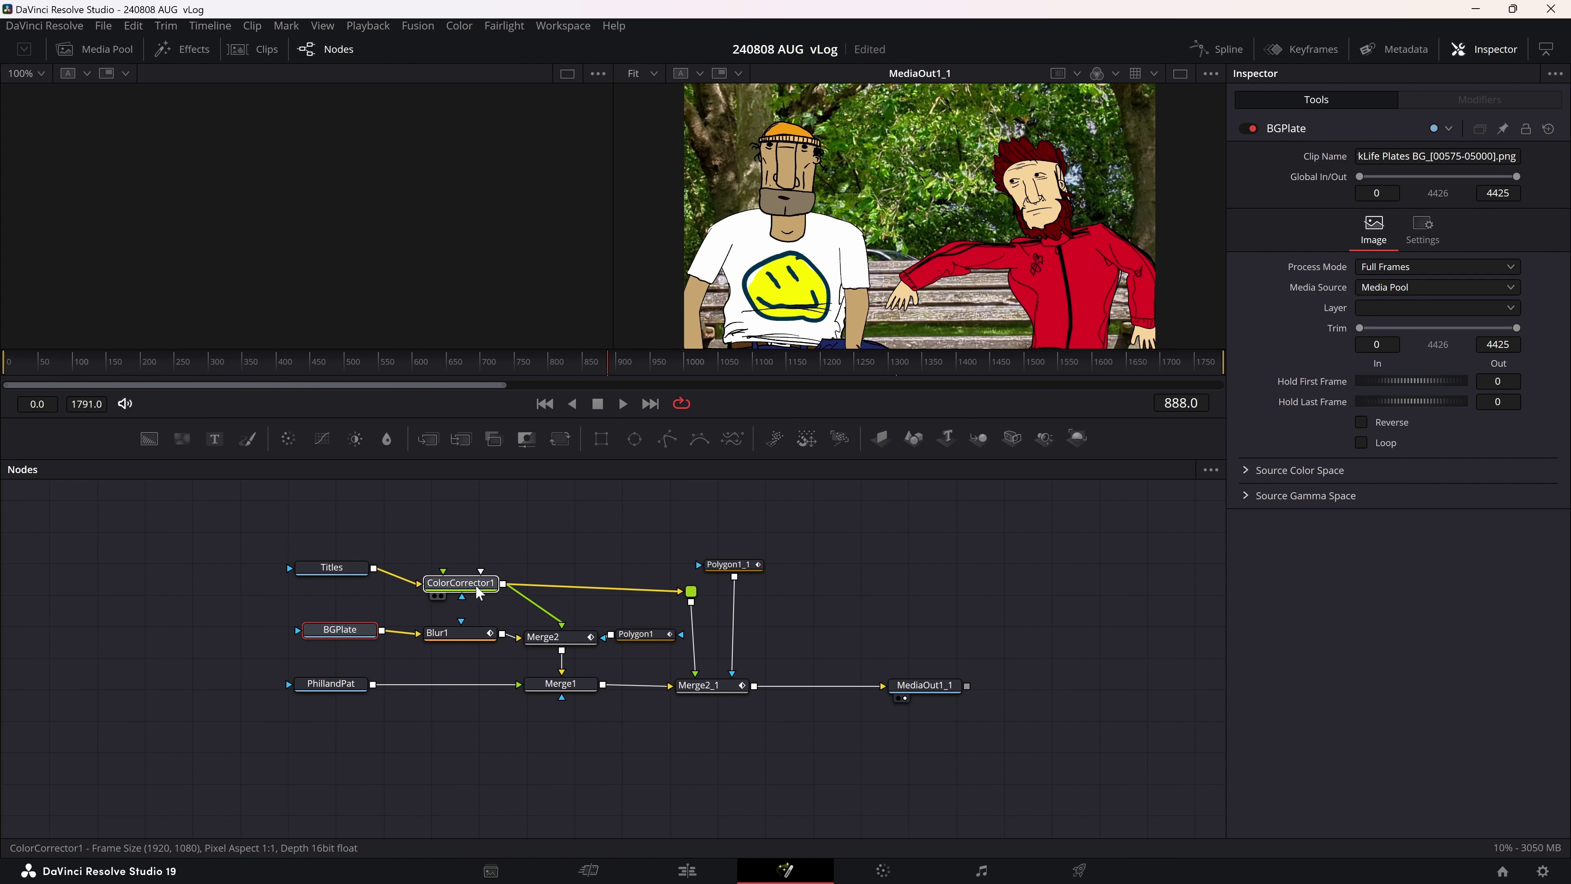
pyautogui.moveTo(346, 573); pyautogui.dragTo(340, 632)
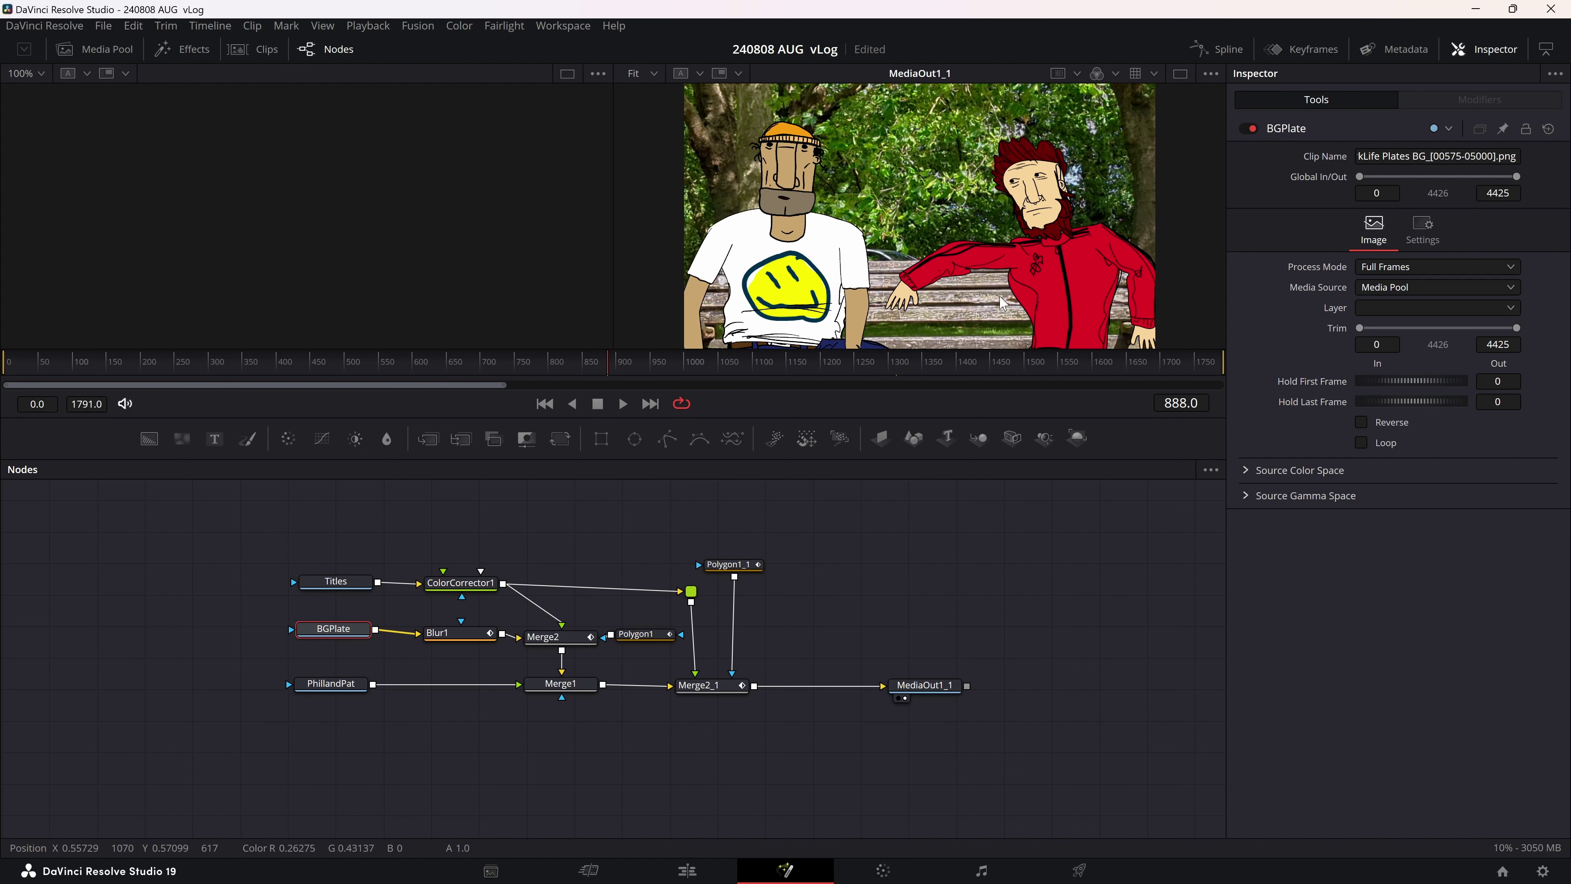
pyautogui.hotkey('ctrl', 's')
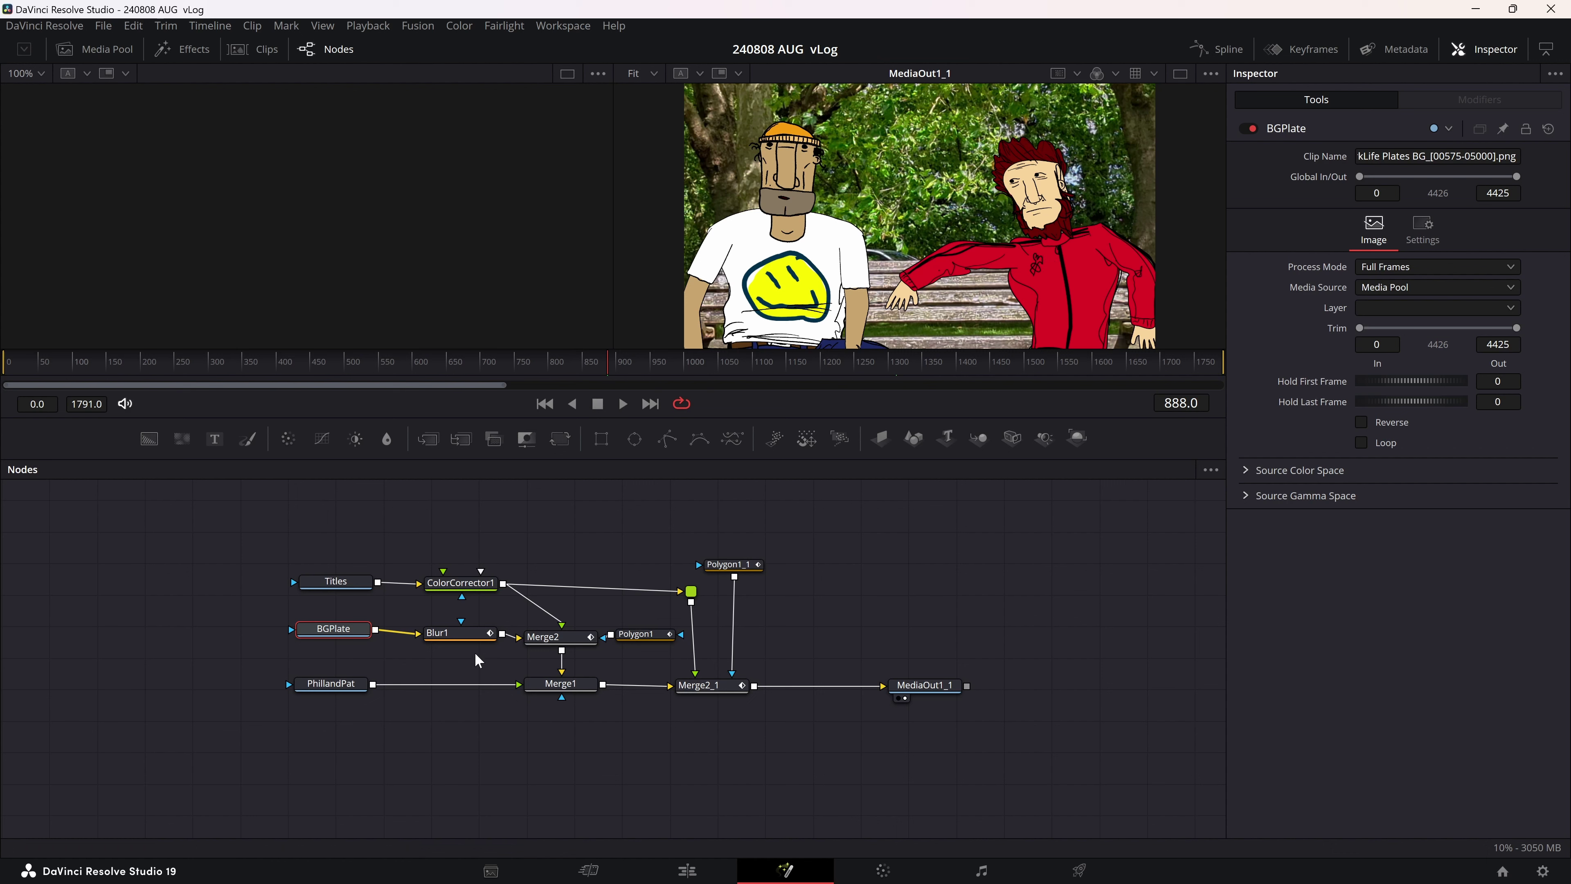
# - Nudge the PhillandPat, MediaOut1_1 and BGPlate nodes to tidy the node layout
pyautogui.moveTo(347, 689); pyautogui.dragTo(352, 691)
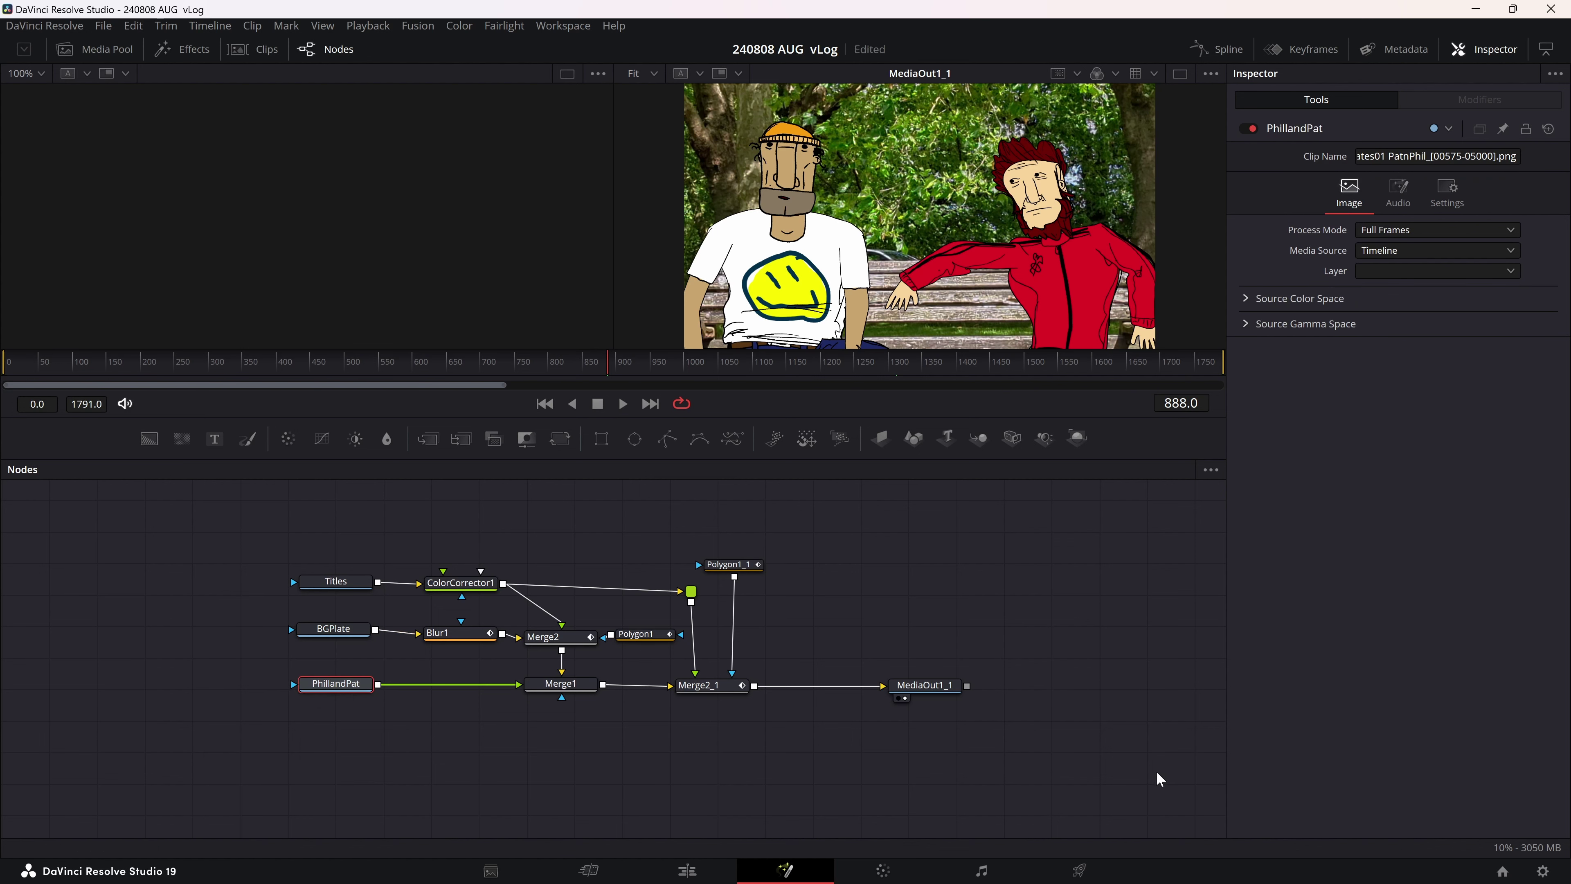
pyautogui.moveTo(919, 688); pyautogui.dragTo(917, 693)
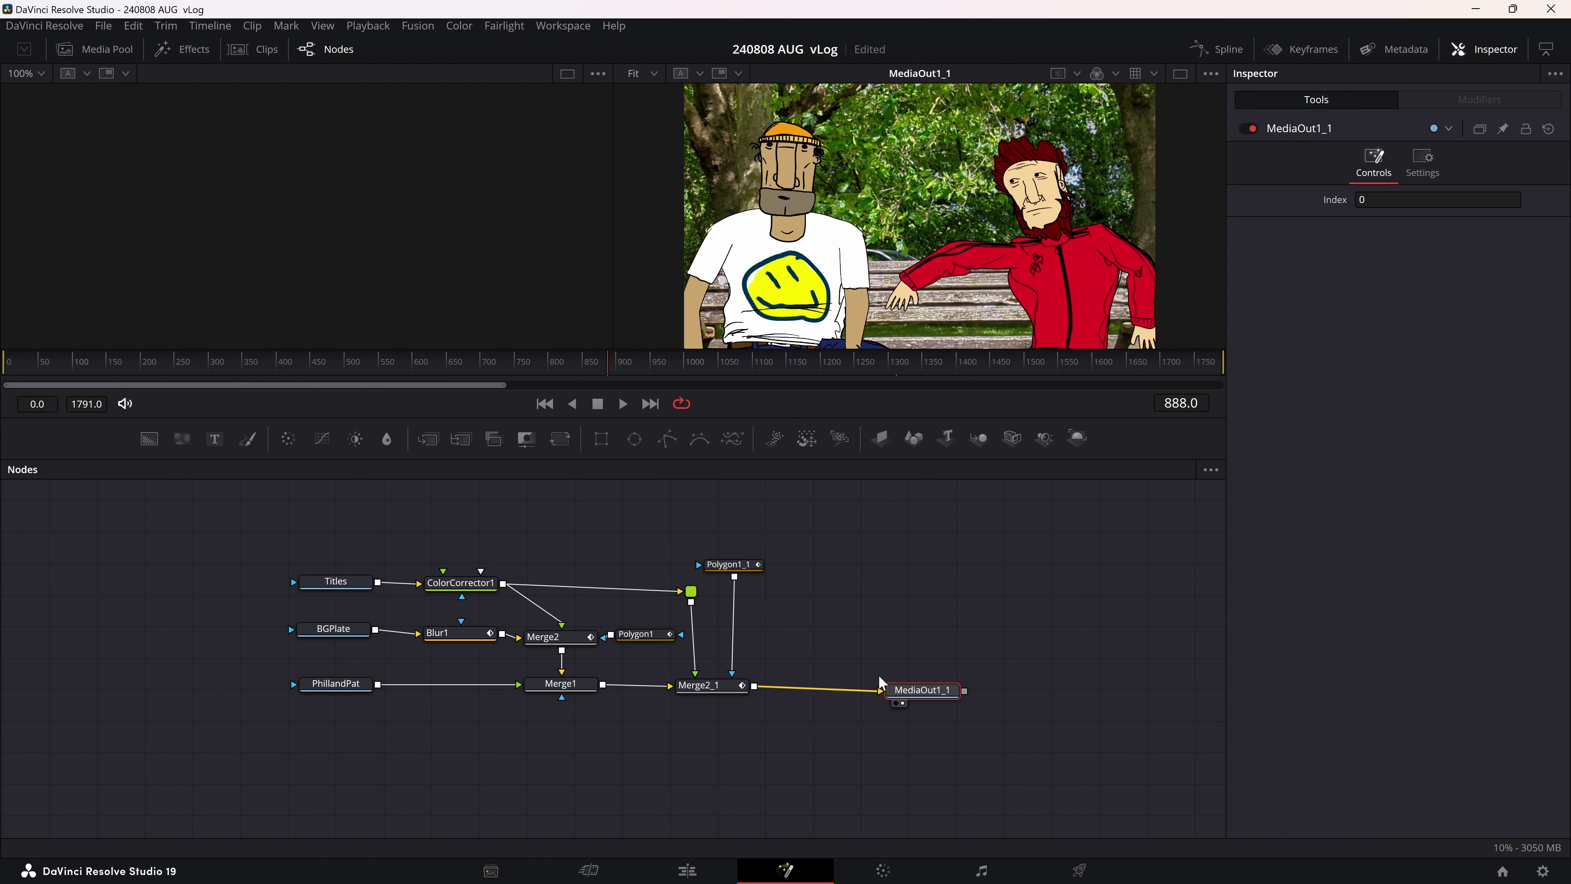
pyautogui.moveTo(345, 634); pyautogui.dragTo(350, 638)
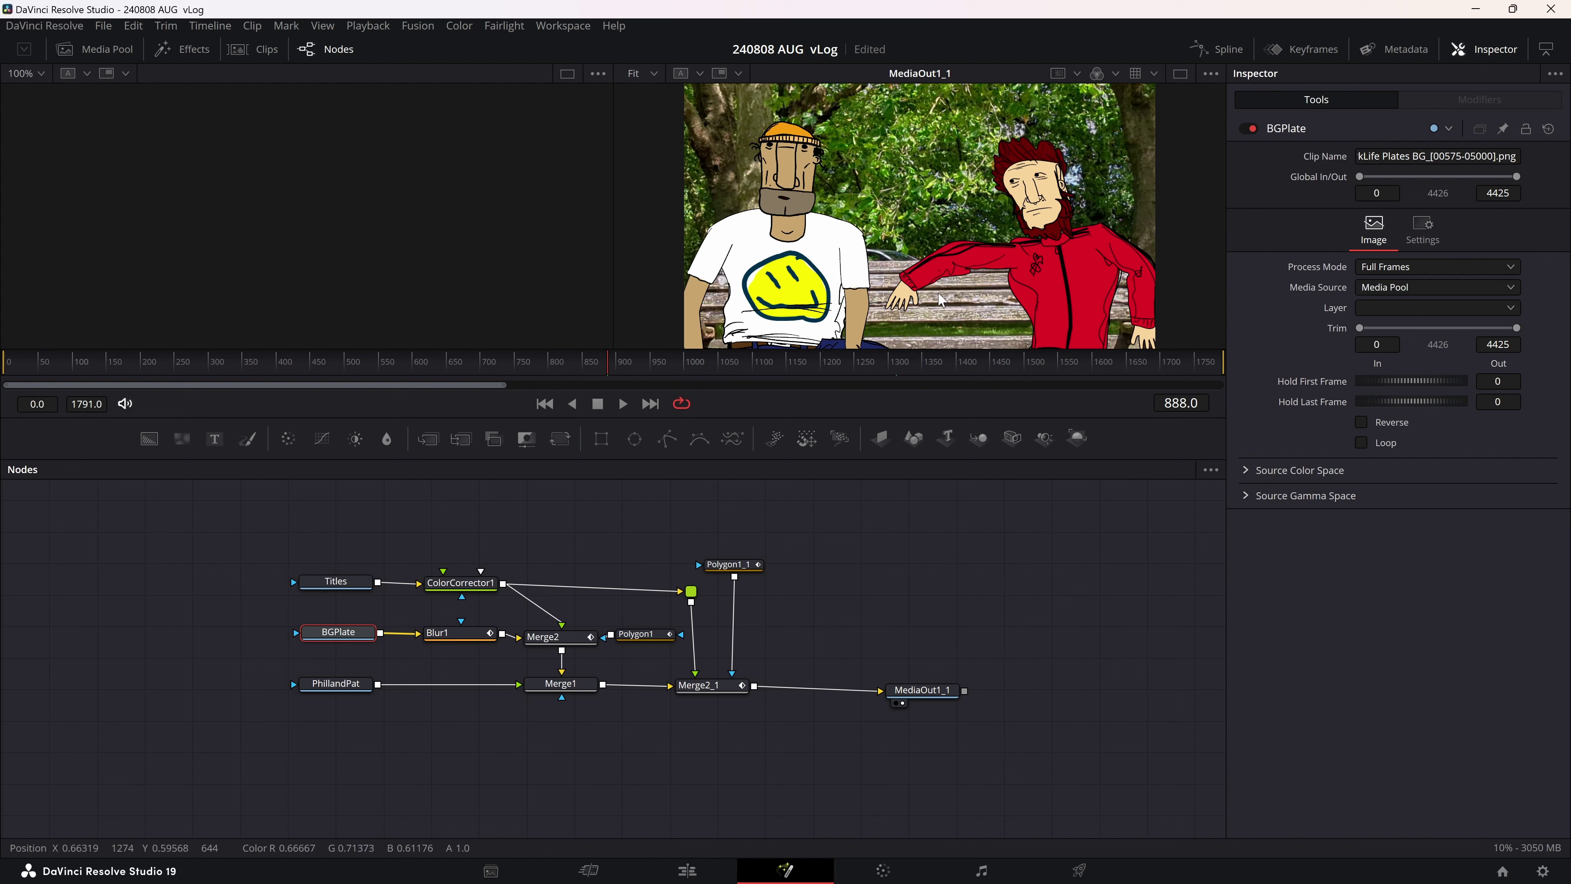
# - Scrub back and forth through the finished composite to review the shots, stopping at frame 1483
pyautogui.click(455, 365)
pyautogui.moveTo(455, 368); pyautogui.dragTo(1199, 379)
pyautogui.click(1105, 373)
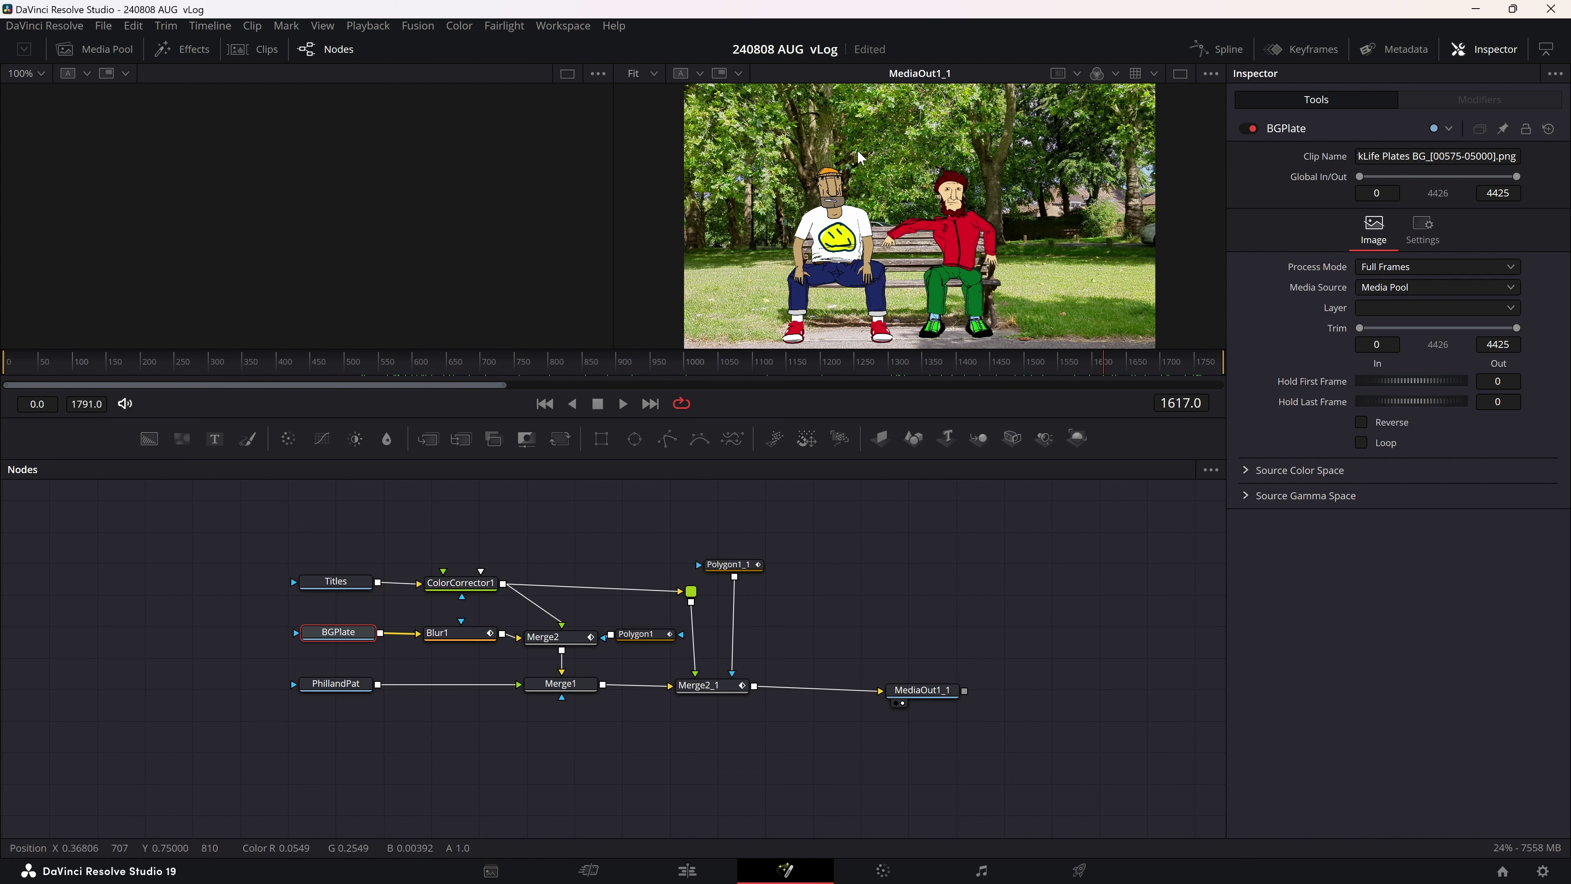
pyautogui.click(912, 365)
pyautogui.moveTo(914, 385); pyautogui.dragTo(985, 396)
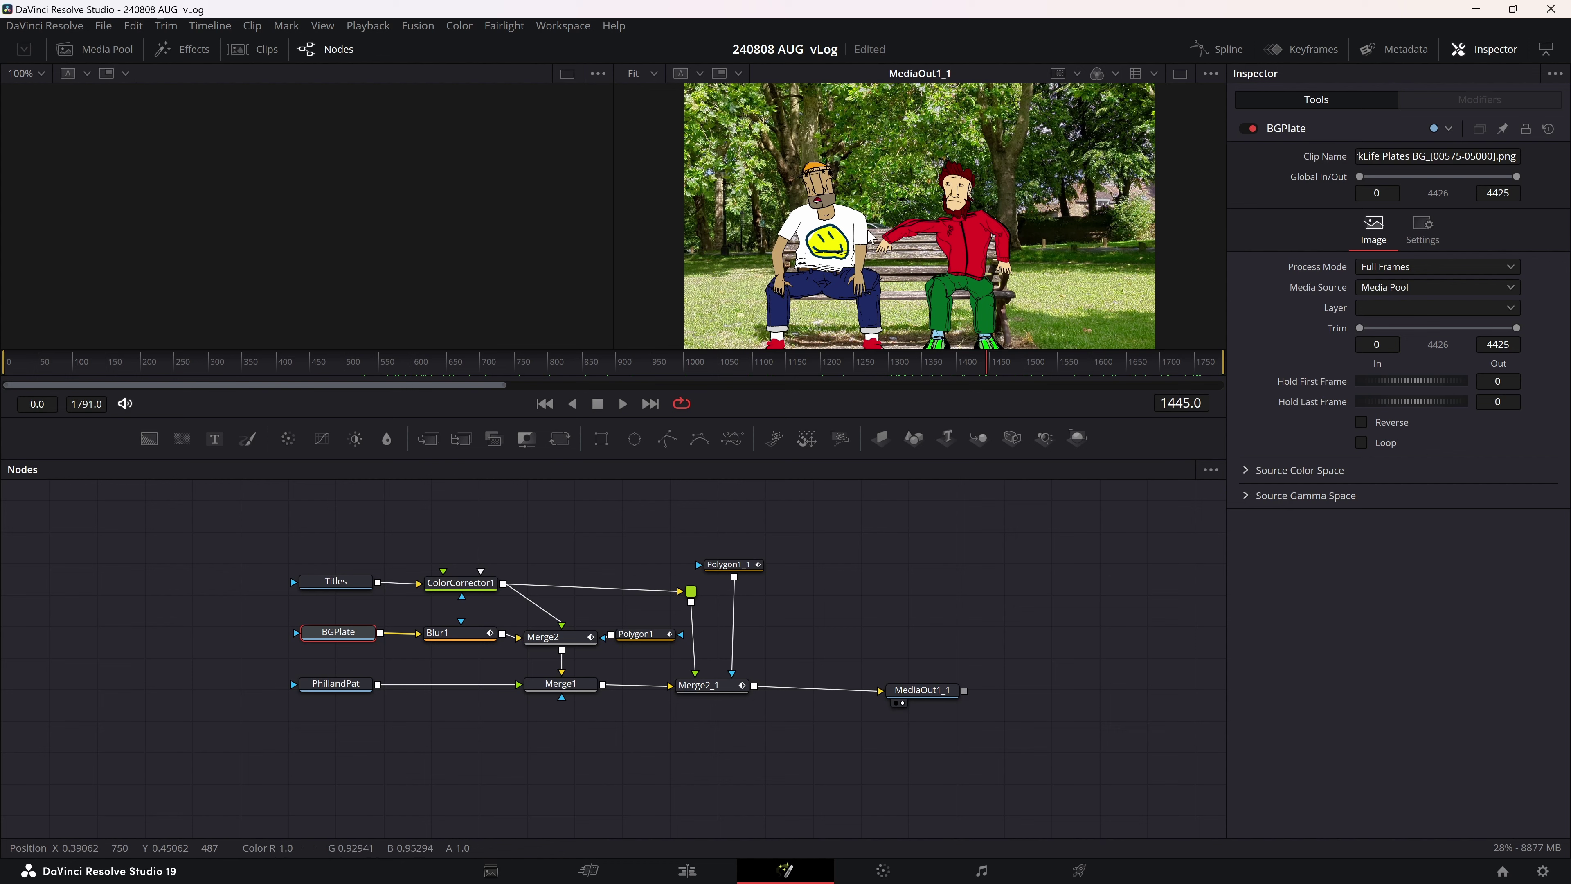
pyautogui.moveTo(929, 373); pyautogui.dragTo(1015, 378)
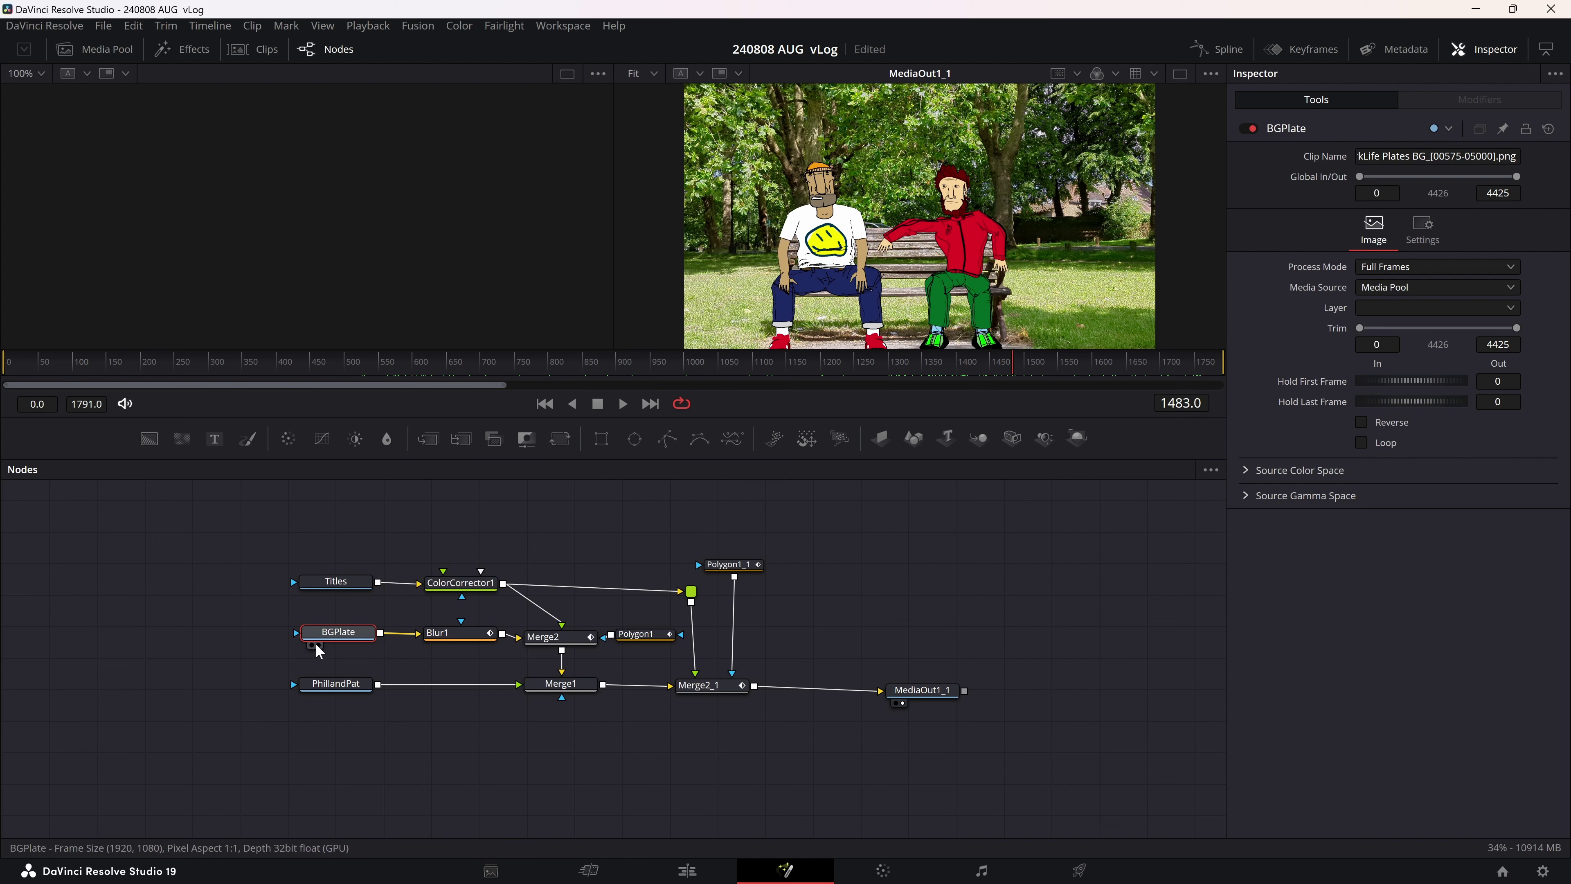
# - View the BGPlate node alone, scrub its background move to frame 1576, and return the viewer to MediaOut1_1
pyautogui.click(319, 645)
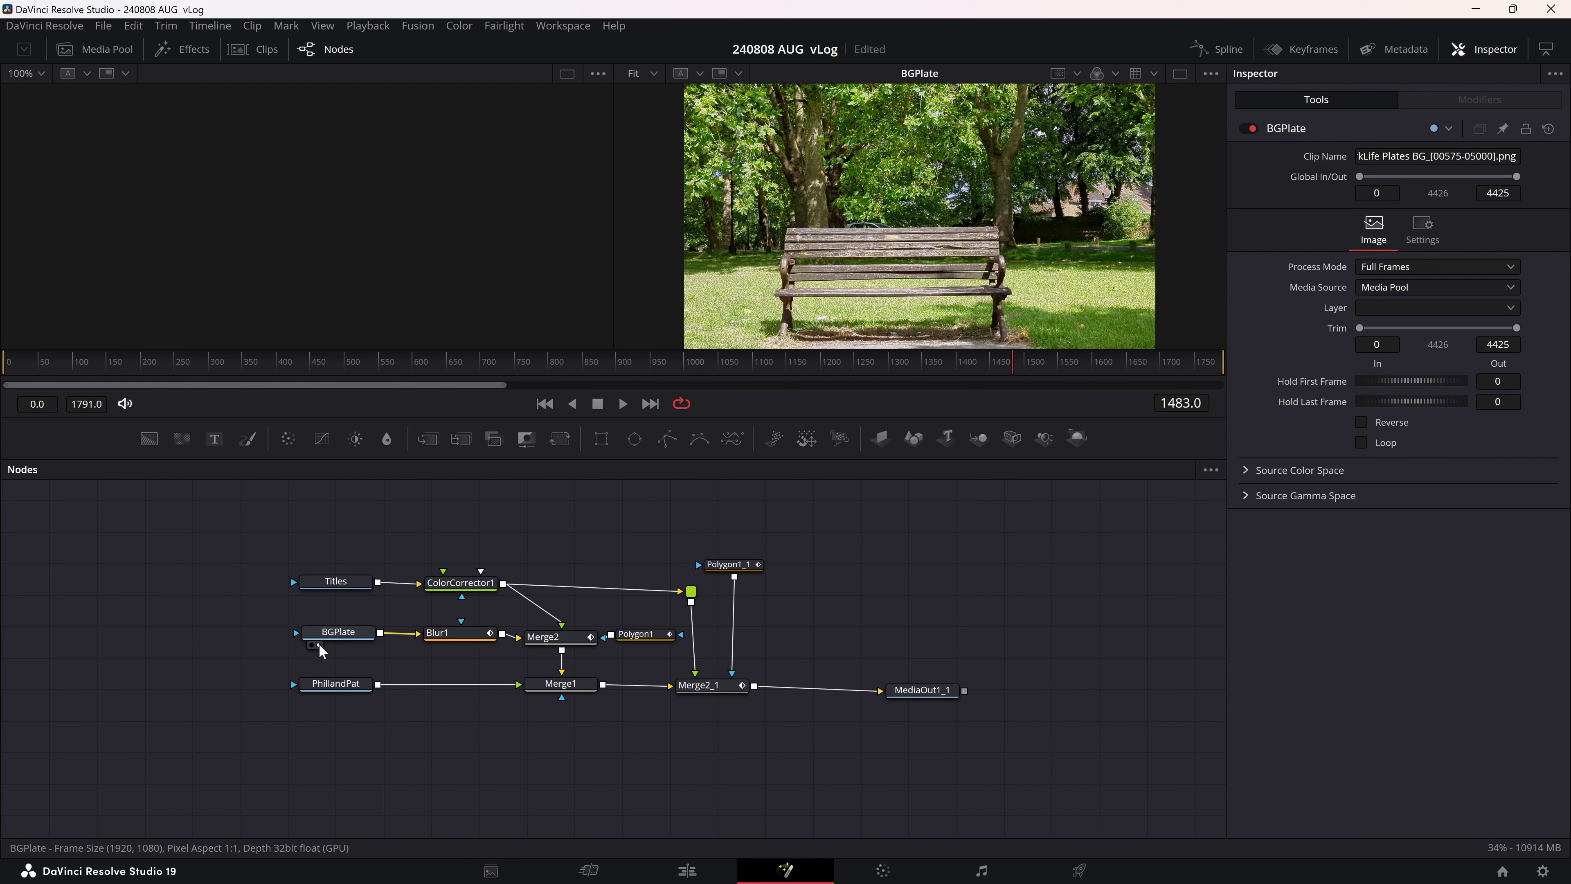
pyautogui.moveTo(1001, 364); pyautogui.dragTo(1093, 387)
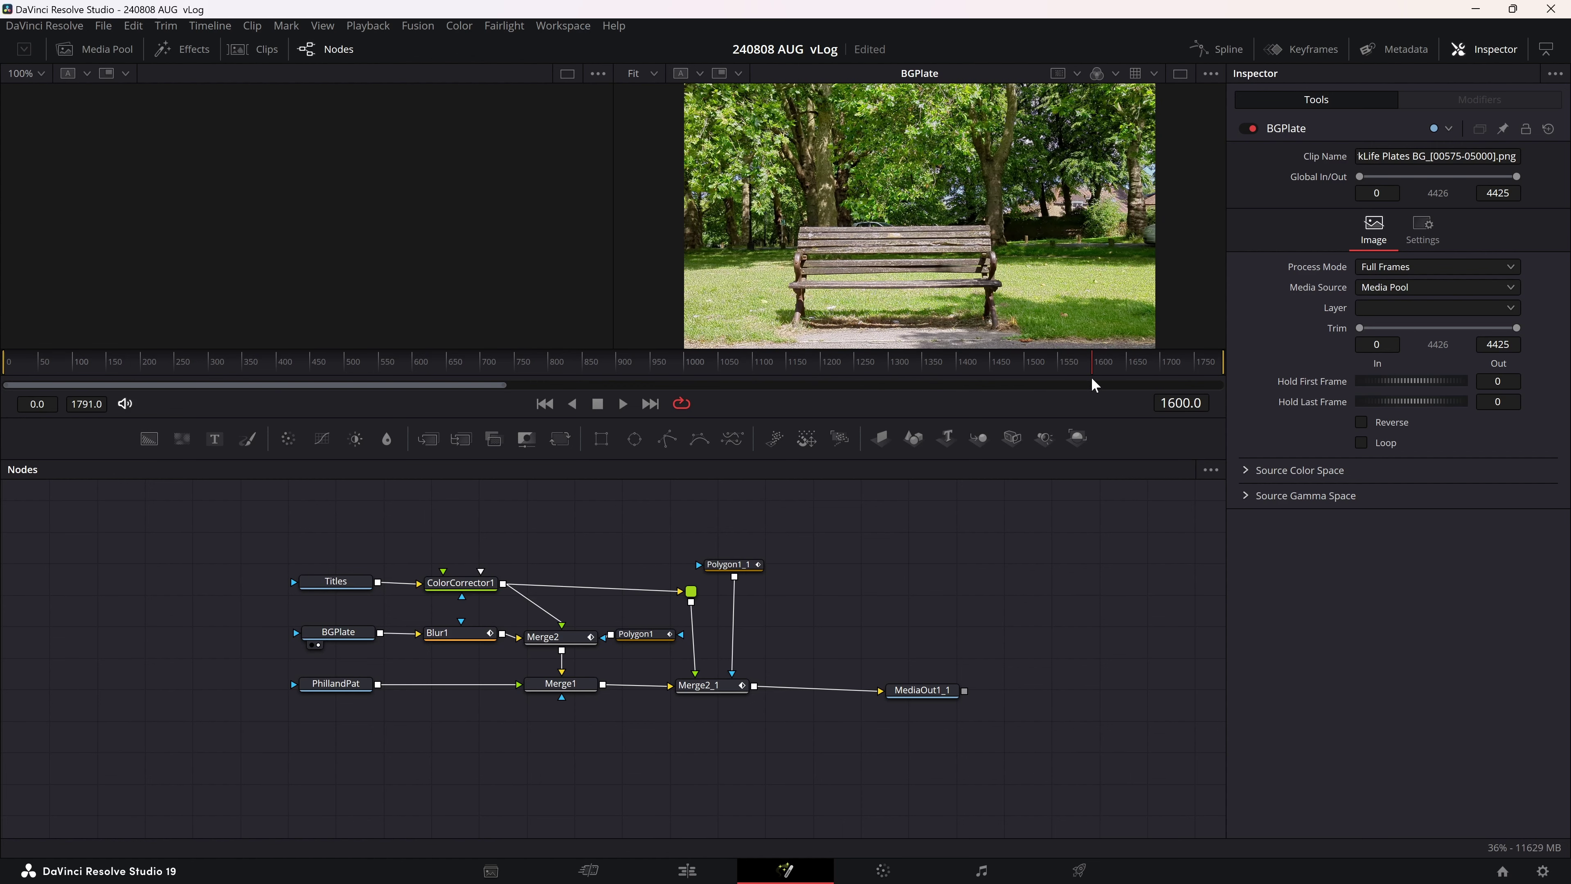
pyautogui.moveTo(1084, 372); pyautogui.dragTo(1077, 367)
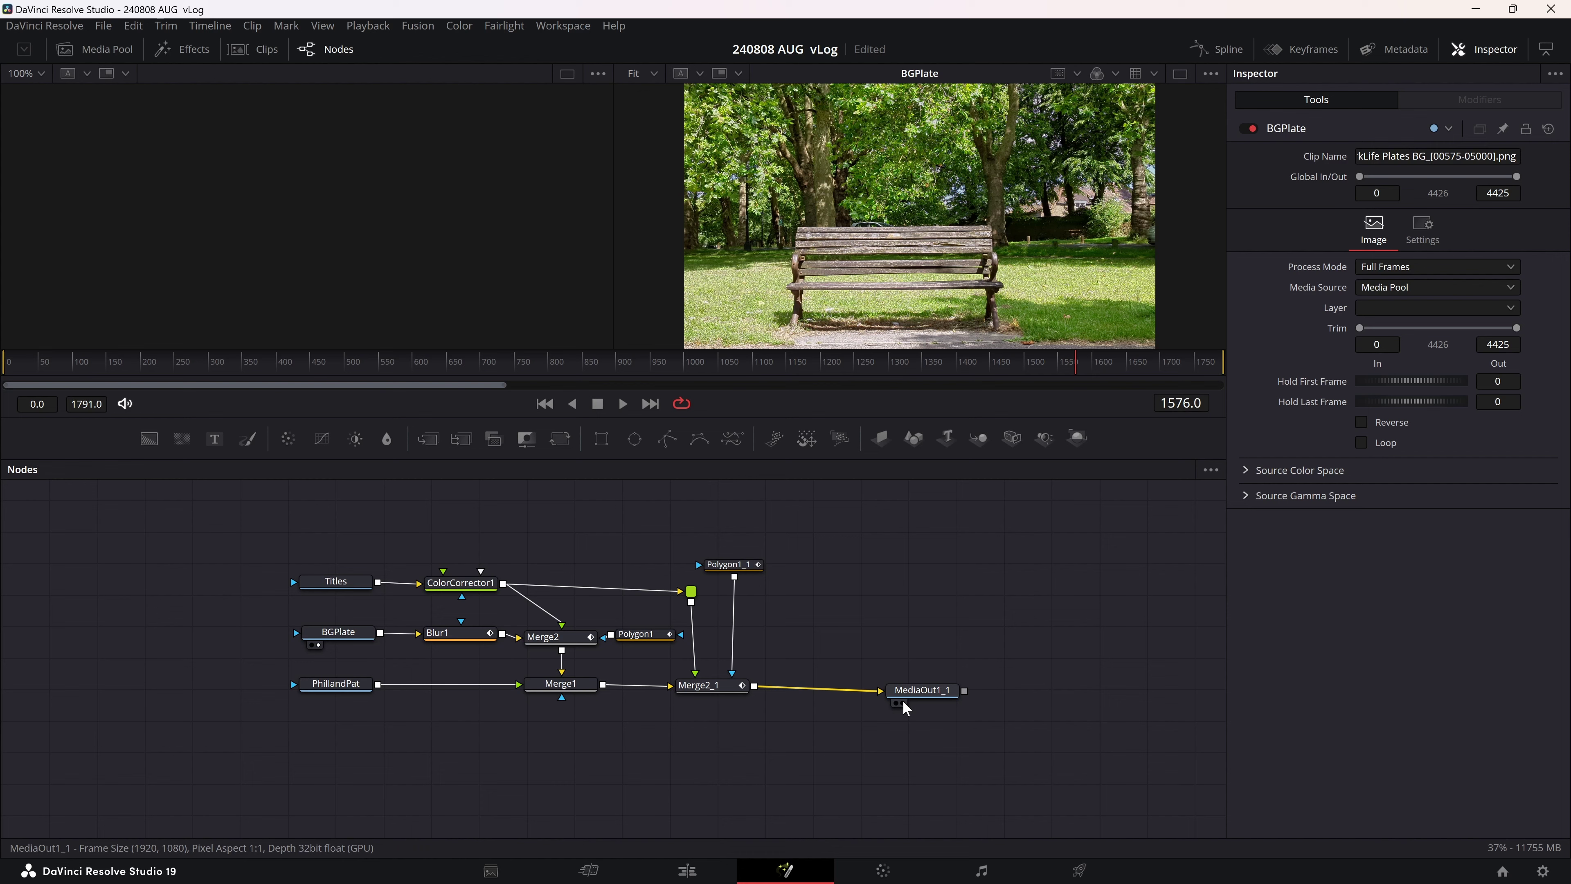
pyautogui.click(903, 704)
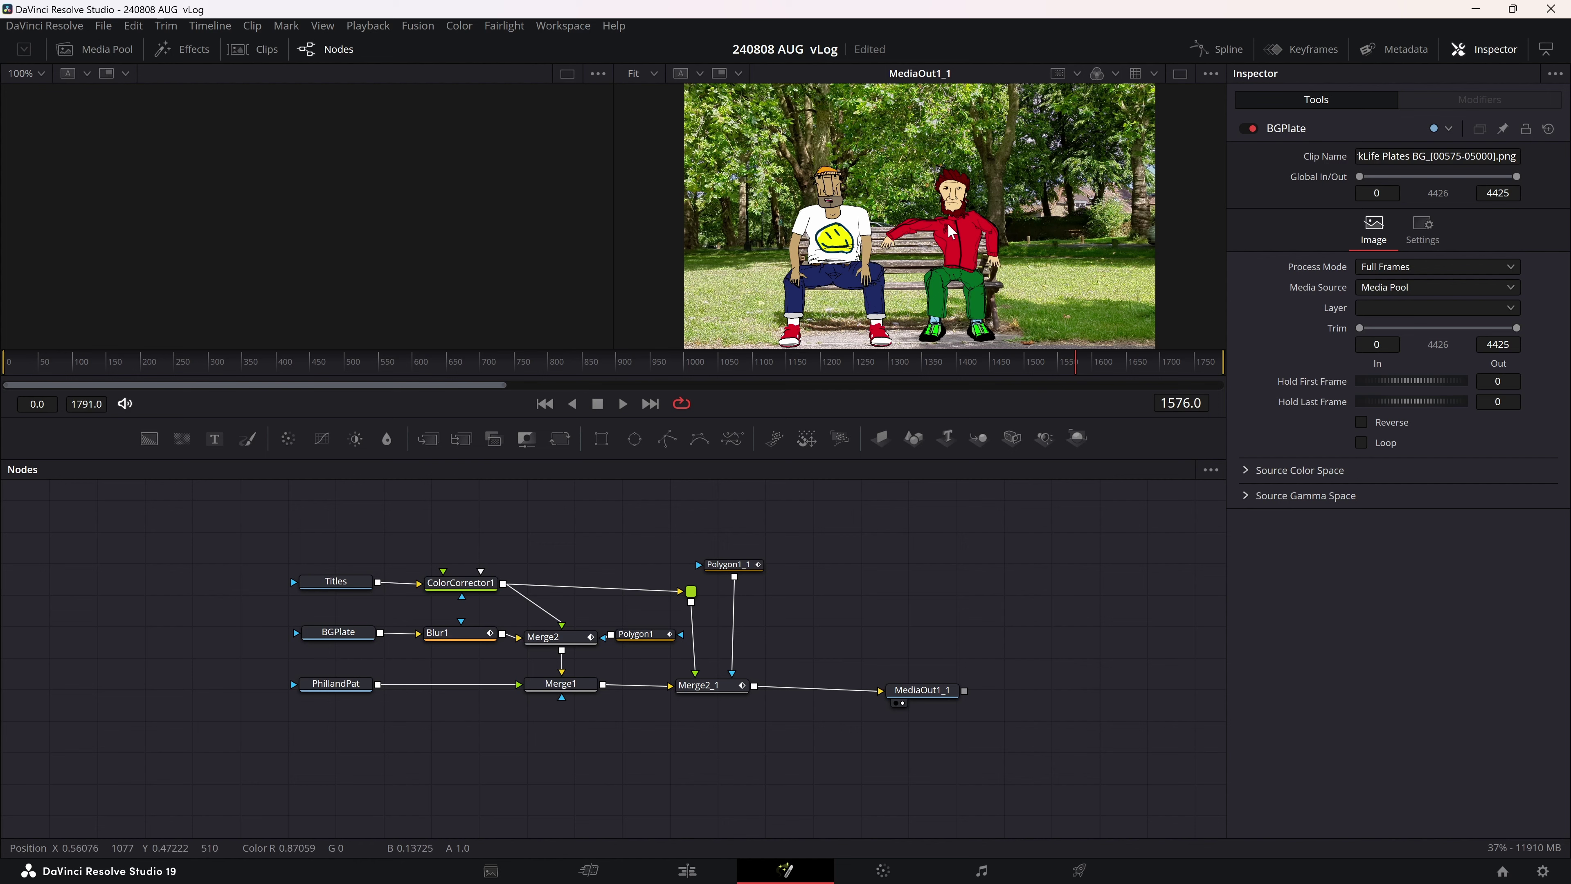
# - Compare the close-up at frame 200 with the Blur1 node disabled and re-enabled, and save the project
pyautogui.moveTo(667, 376); pyautogui.dragTo(142, 399)
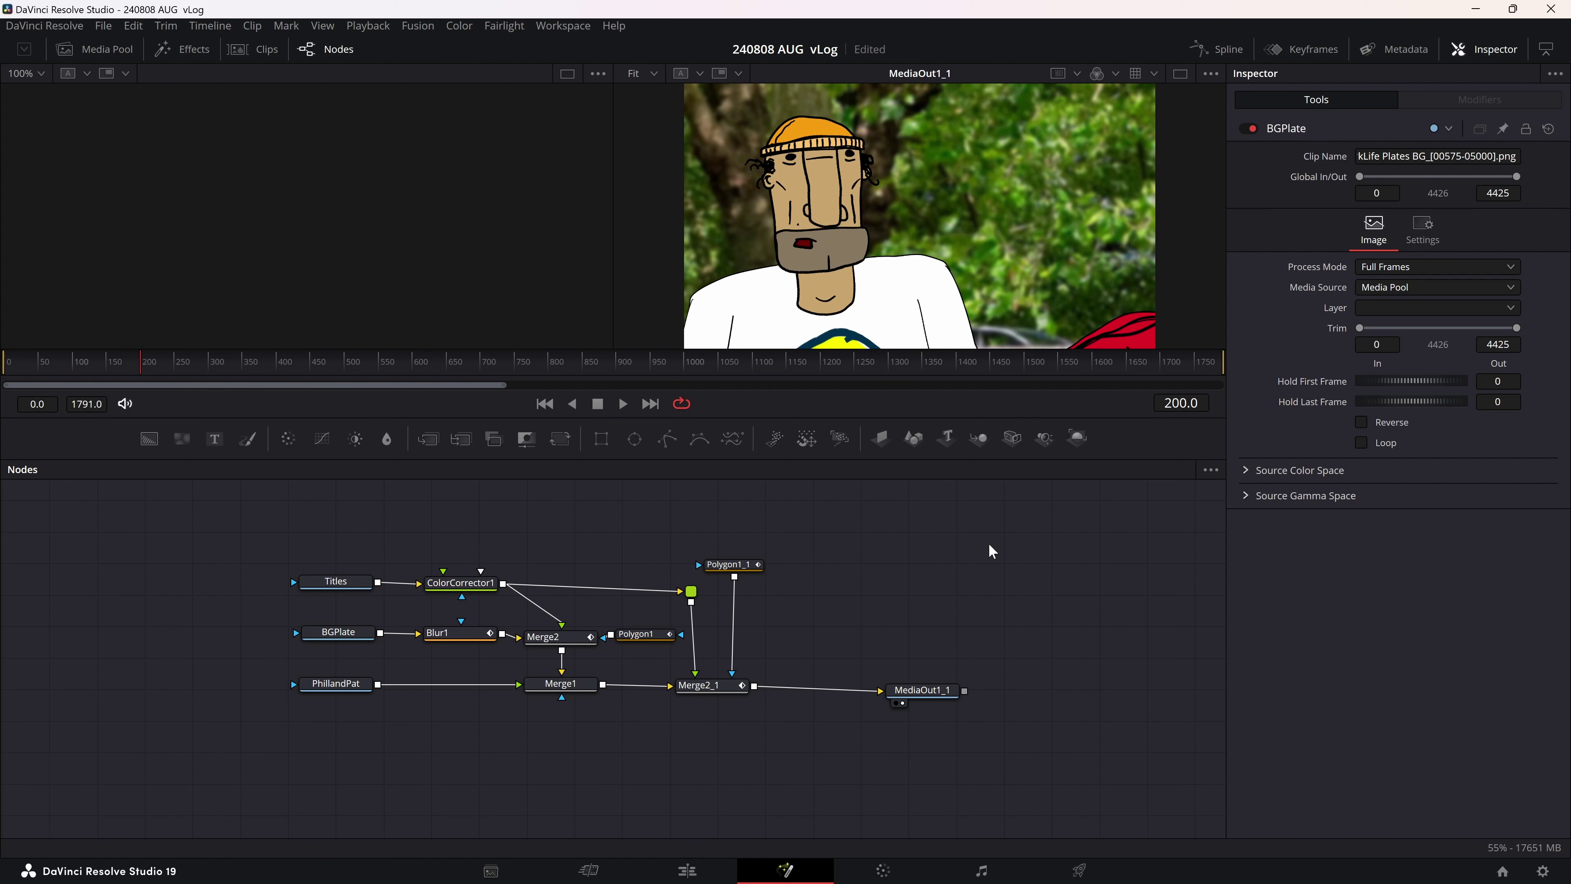
pyautogui.click(464, 637)
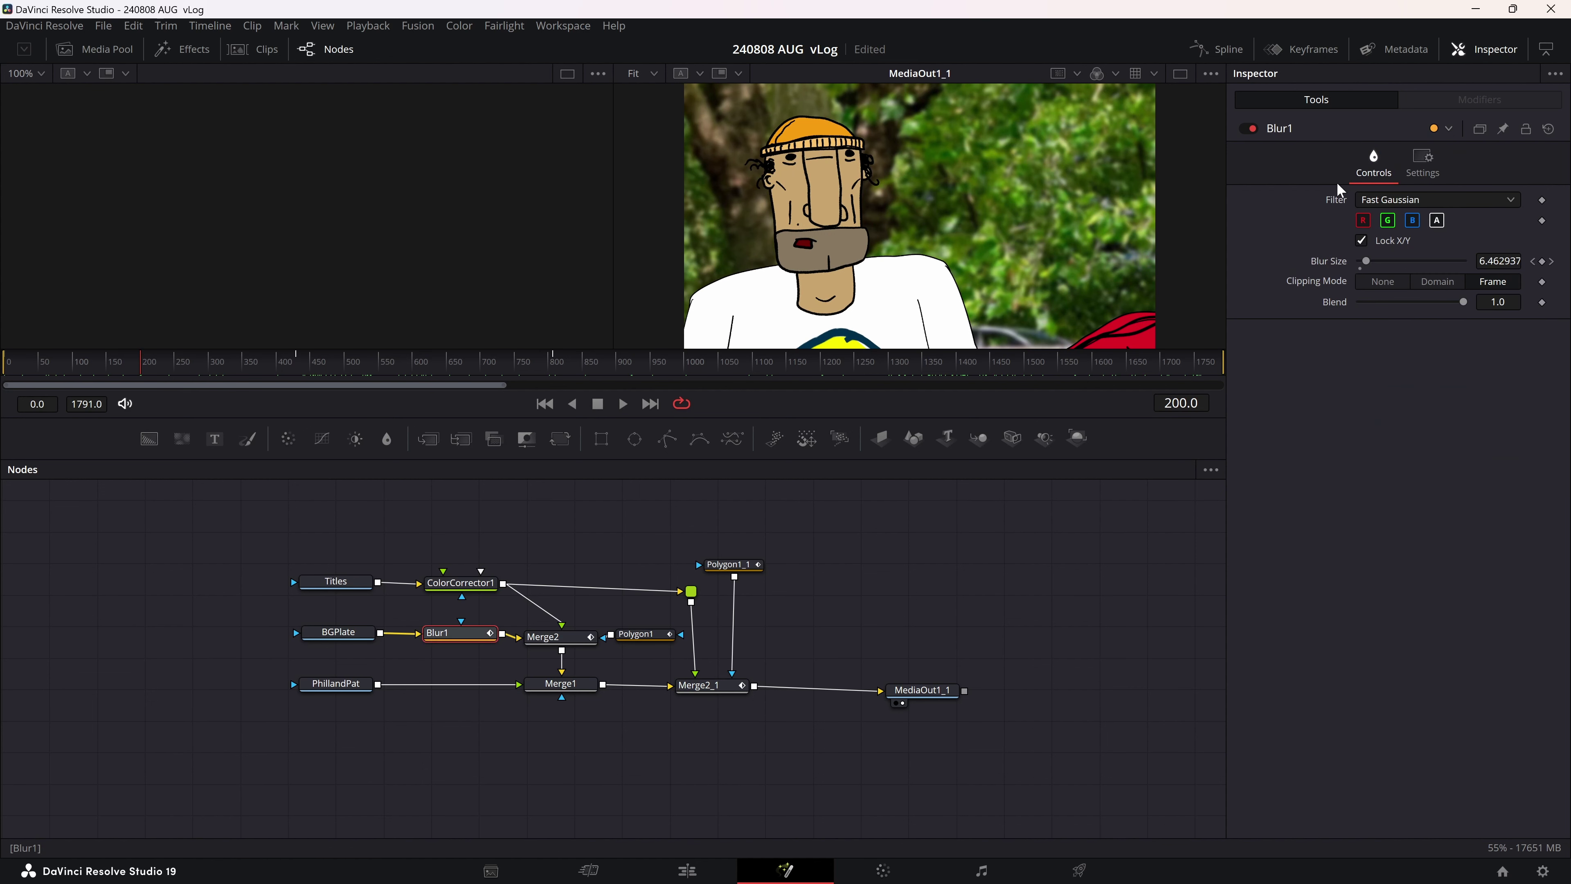
pyautogui.click(1252, 129)
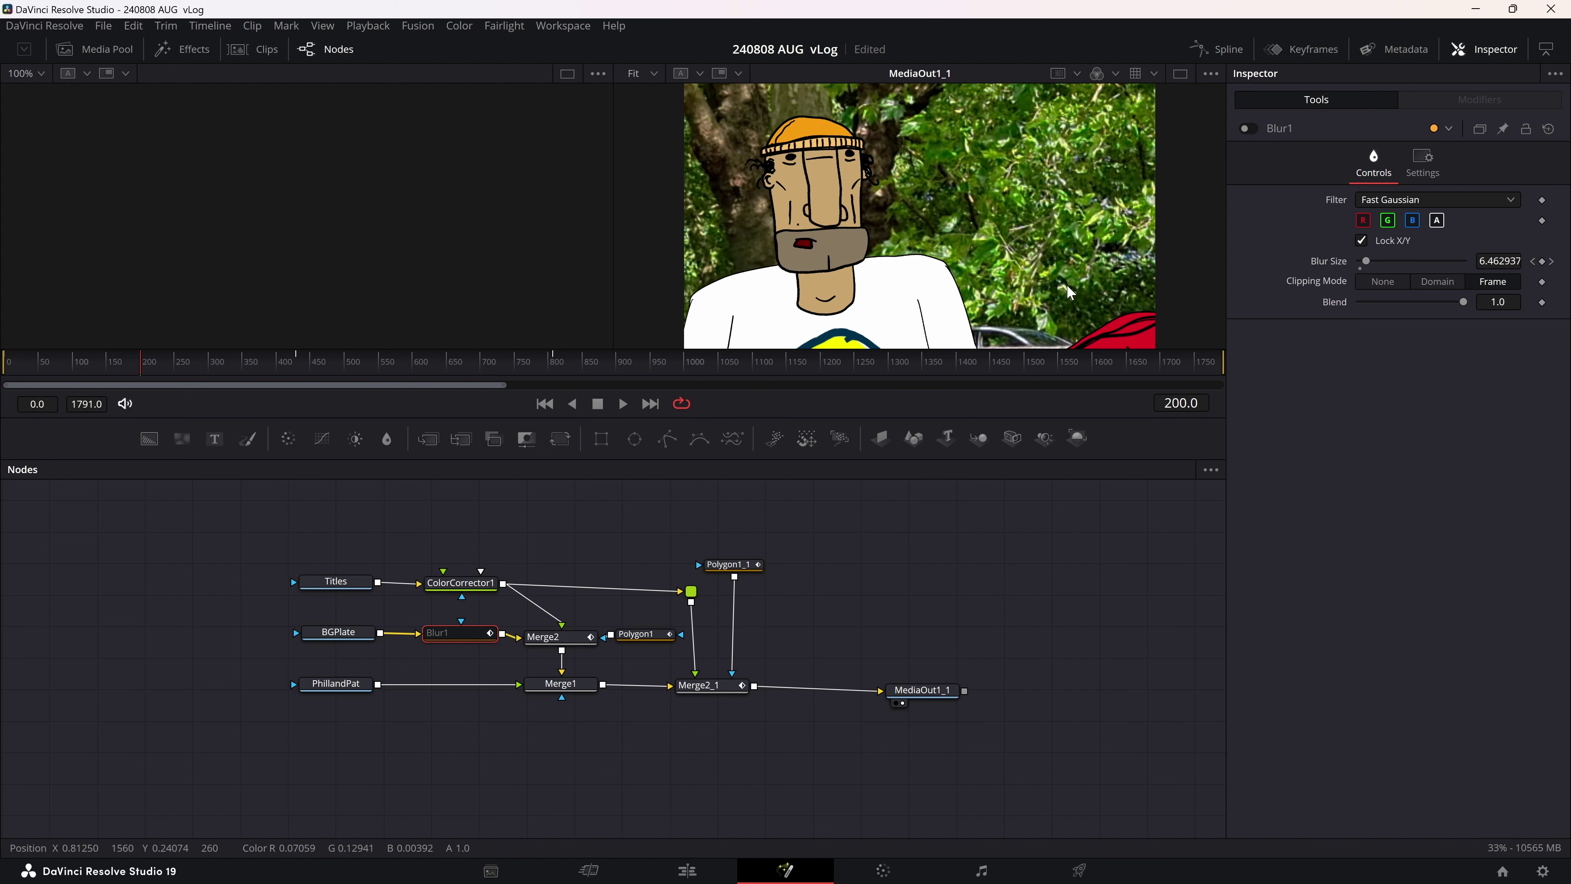
pyautogui.click(1251, 126)
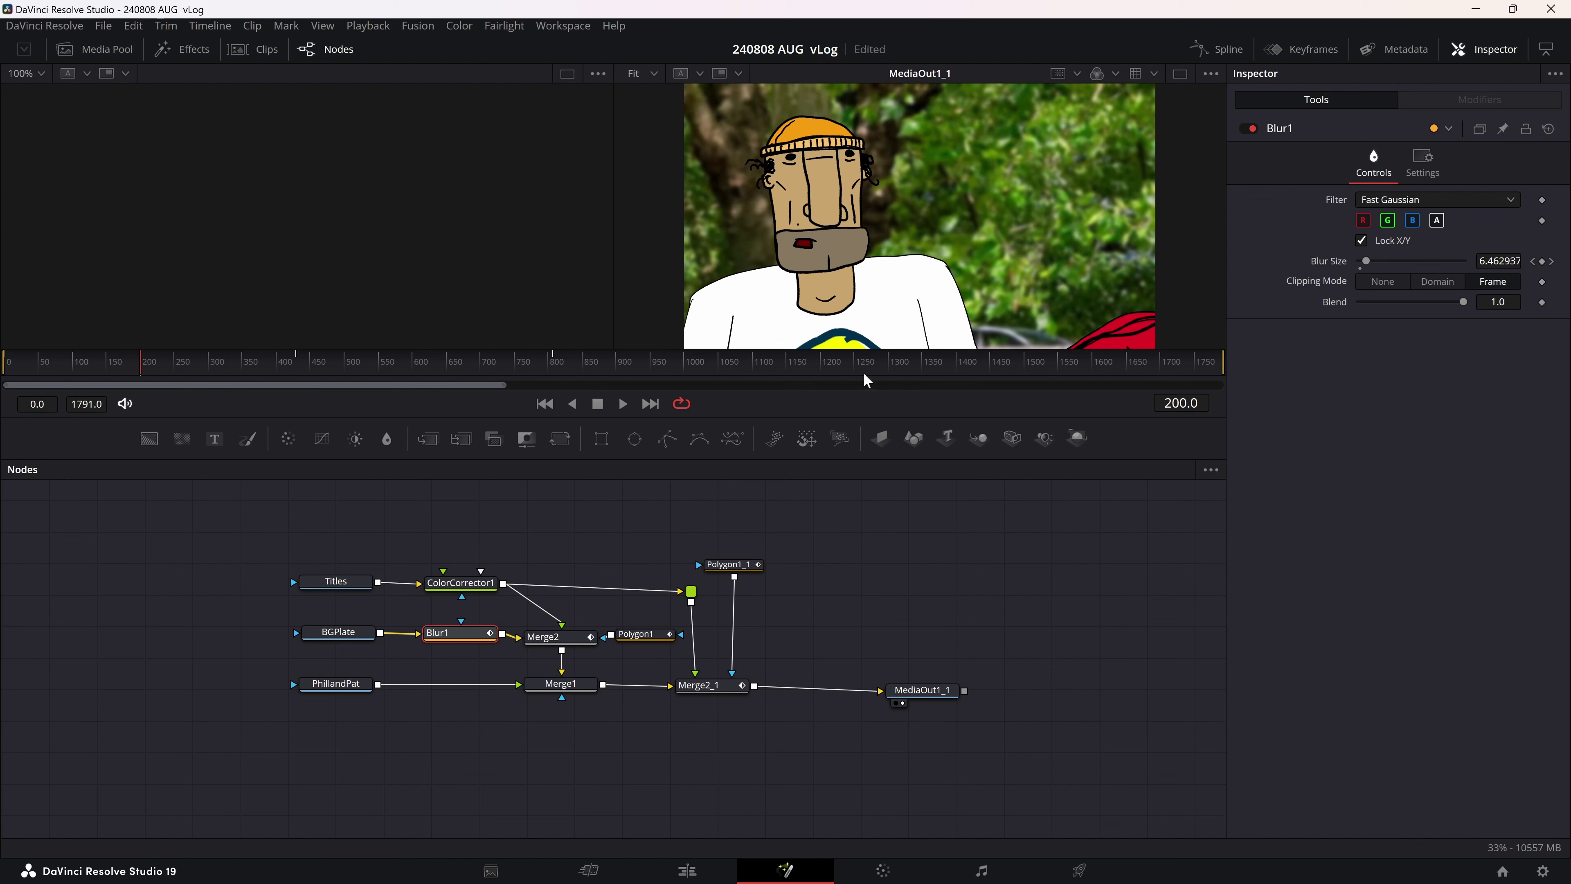
pyautogui.hotkey('ctrl', 's')
# - Scrub the composite with Blur1 selected to review the background blur and titles, stopping at frame 1713
pyautogui.moveTo(152, 377); pyautogui.dragTo(334, 395)
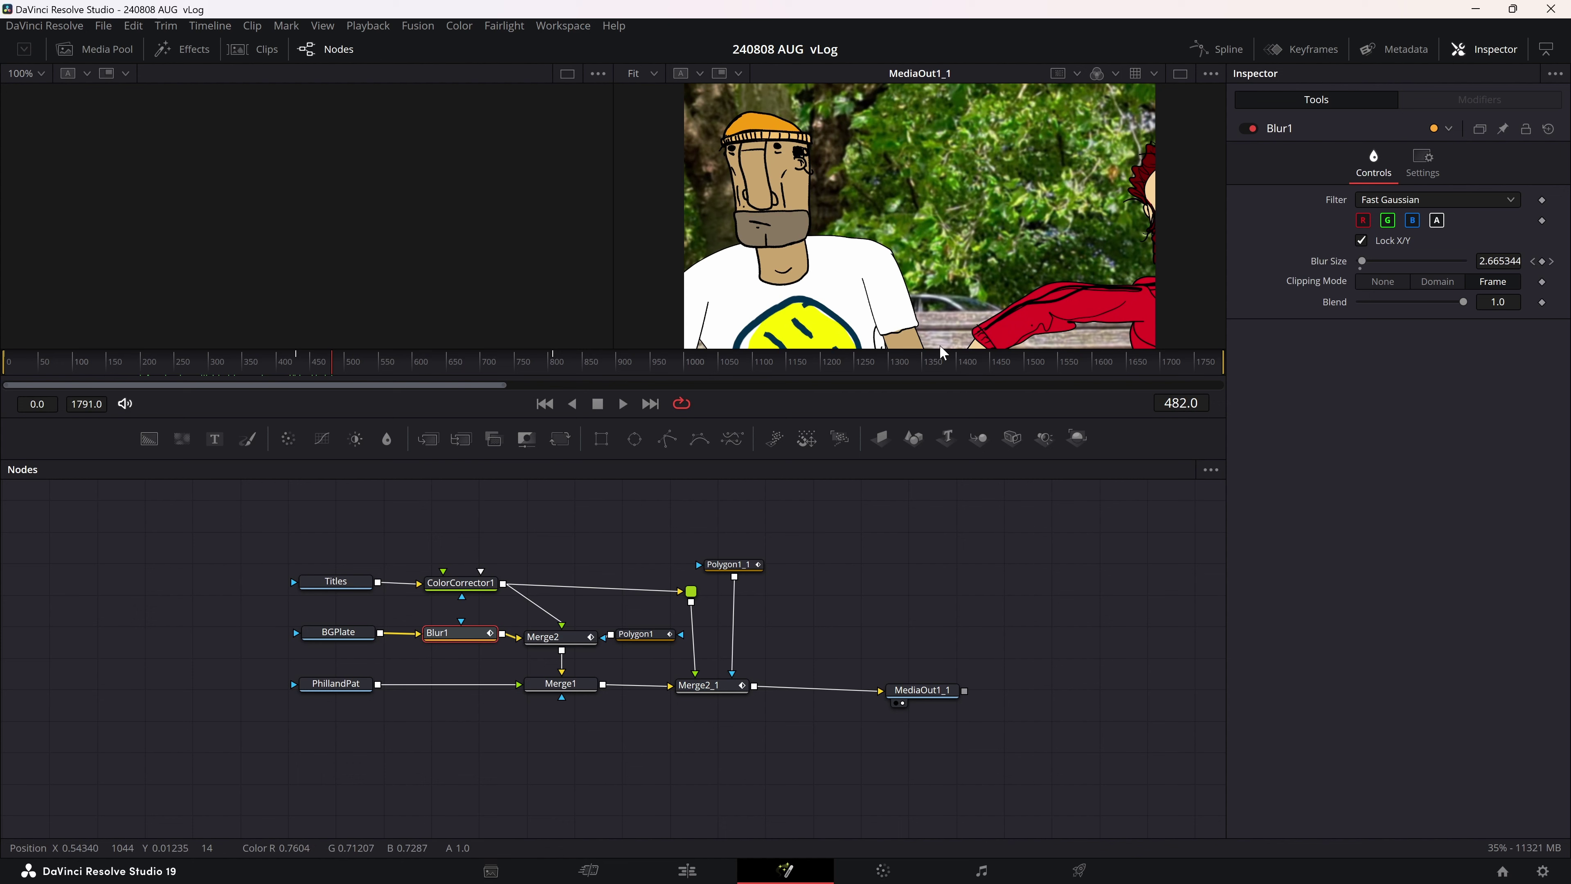
pyautogui.moveTo(325, 364)
pyautogui.mouseDown()
pyautogui.moveTo(1069, 365)
pyautogui.moveTo(252, 408)
pyautogui.moveTo(231, 408)
pyautogui.moveTo(211, 366)
pyautogui.moveTo(295, 366)
pyautogui.mouseUp()
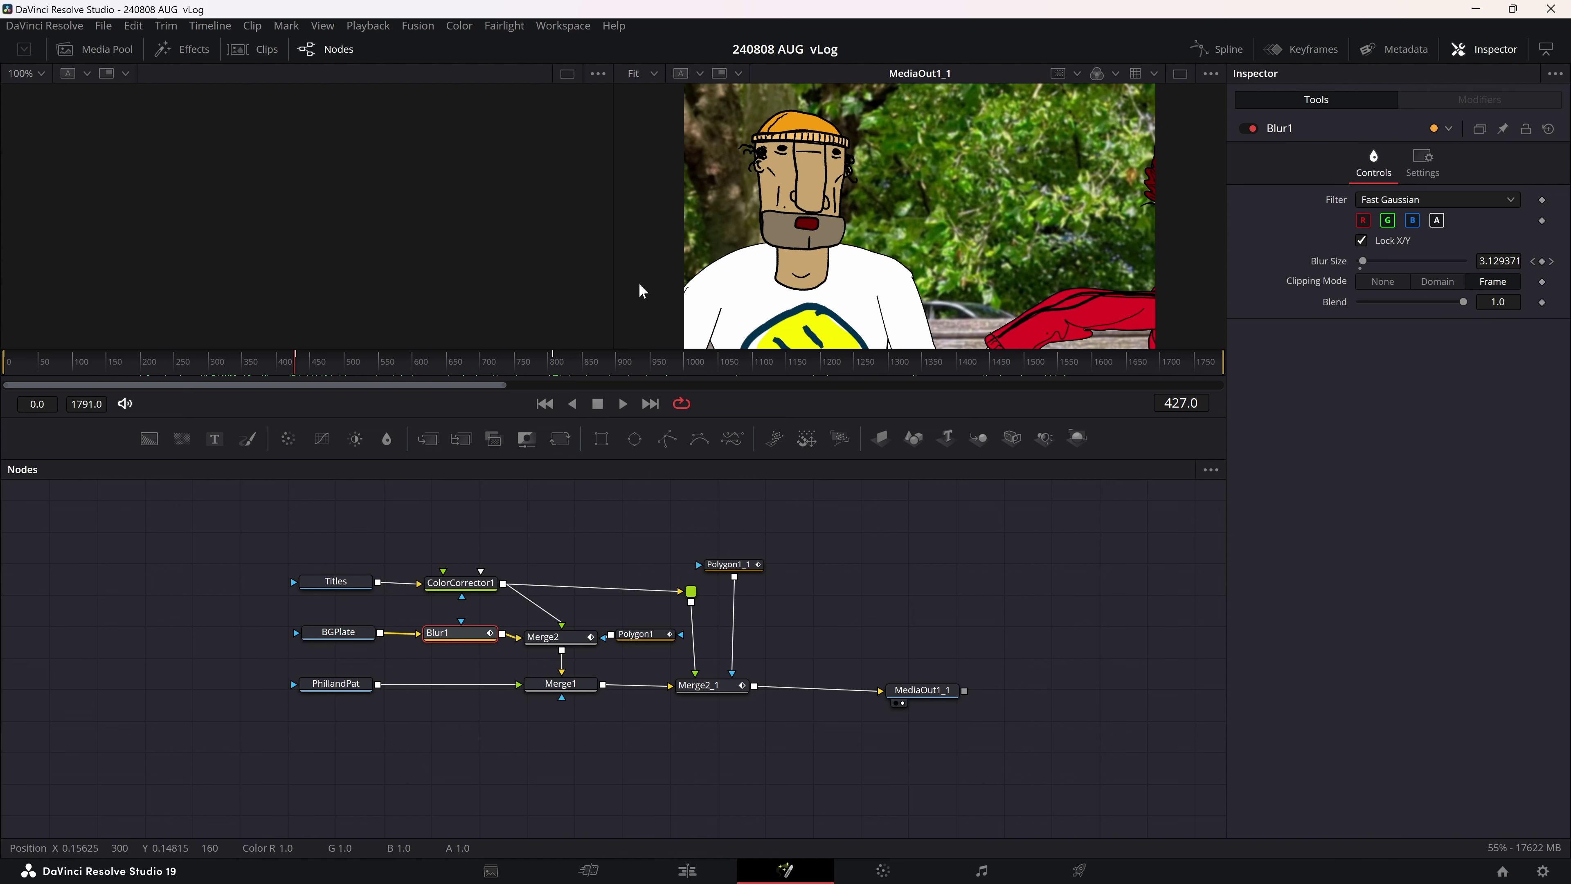
pyautogui.moveTo(375, 370); pyautogui.dragTo(842, 366)
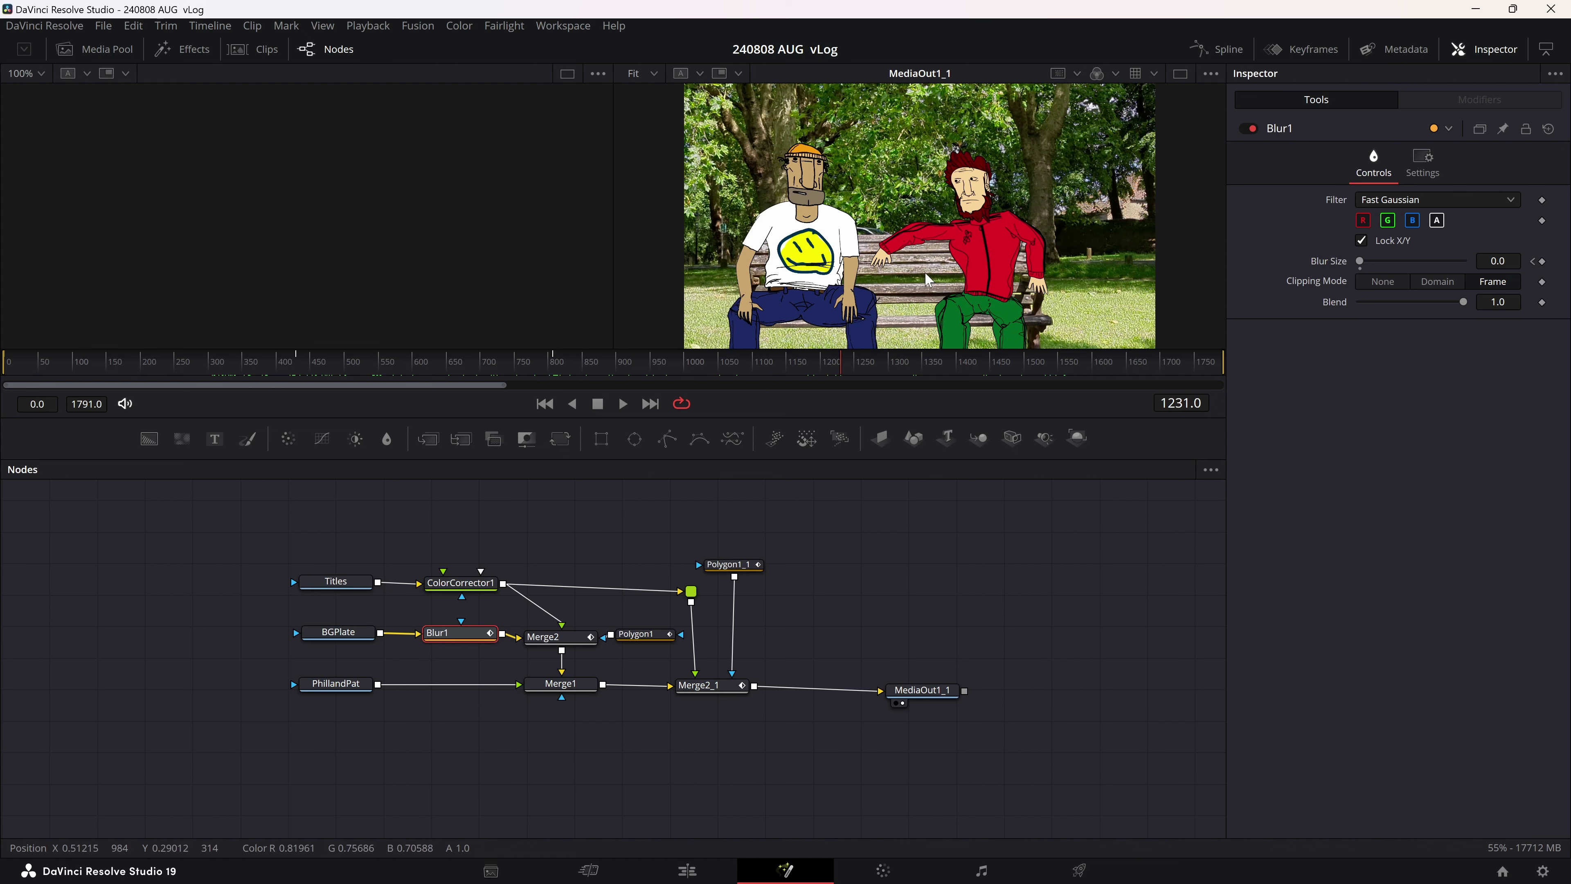
pyautogui.moveTo(843, 364); pyautogui.dragTo(1195, 394)
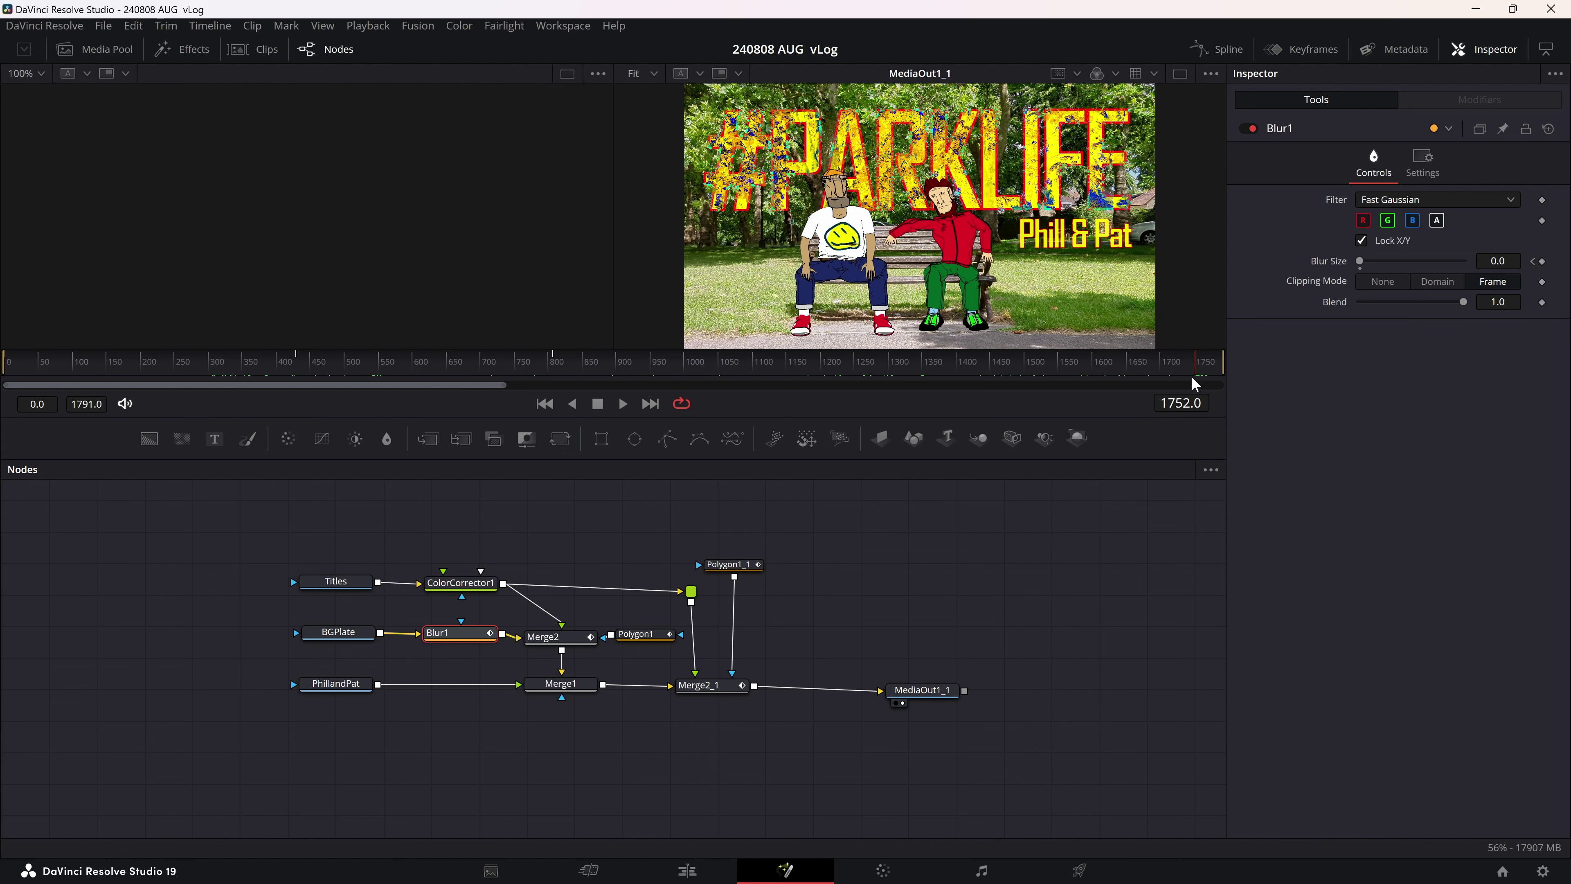
pyautogui.moveTo(1184, 371)
pyautogui.mouseDown()
pyautogui.moveTo(1112, 368)
pyautogui.moveTo(1167, 373)
pyautogui.mouseUp()
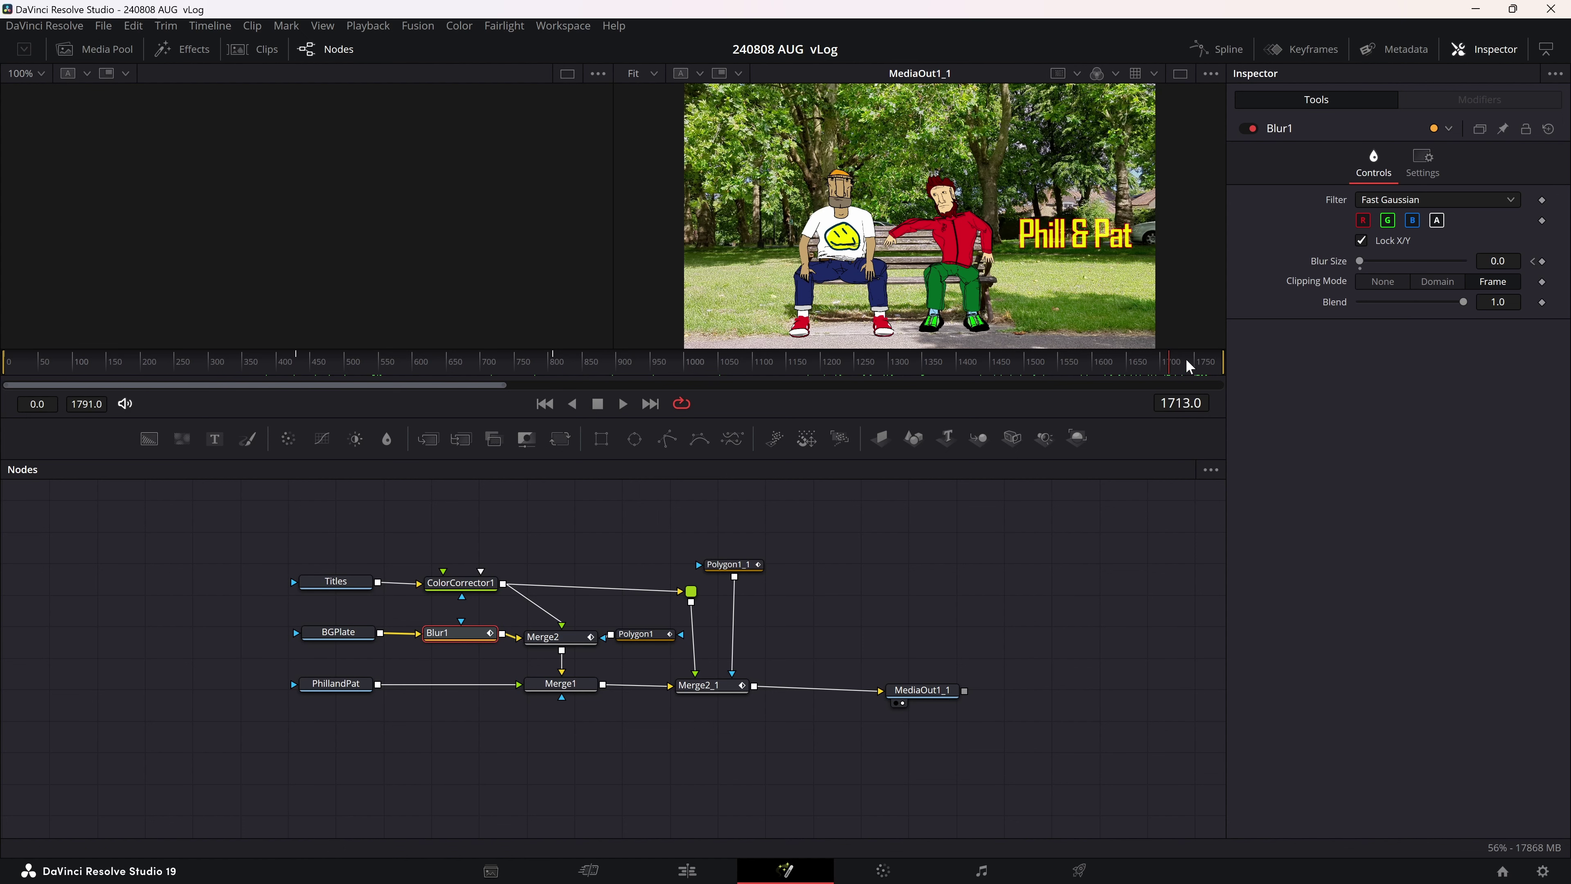
# - Advance to frame 1759 and rearrange the Titles, Polygon1, Polygon1_1 and MediaOut1_1 nodes in the node graph
pyautogui.moveTo(1174, 374); pyautogui.dragTo(1203, 370)
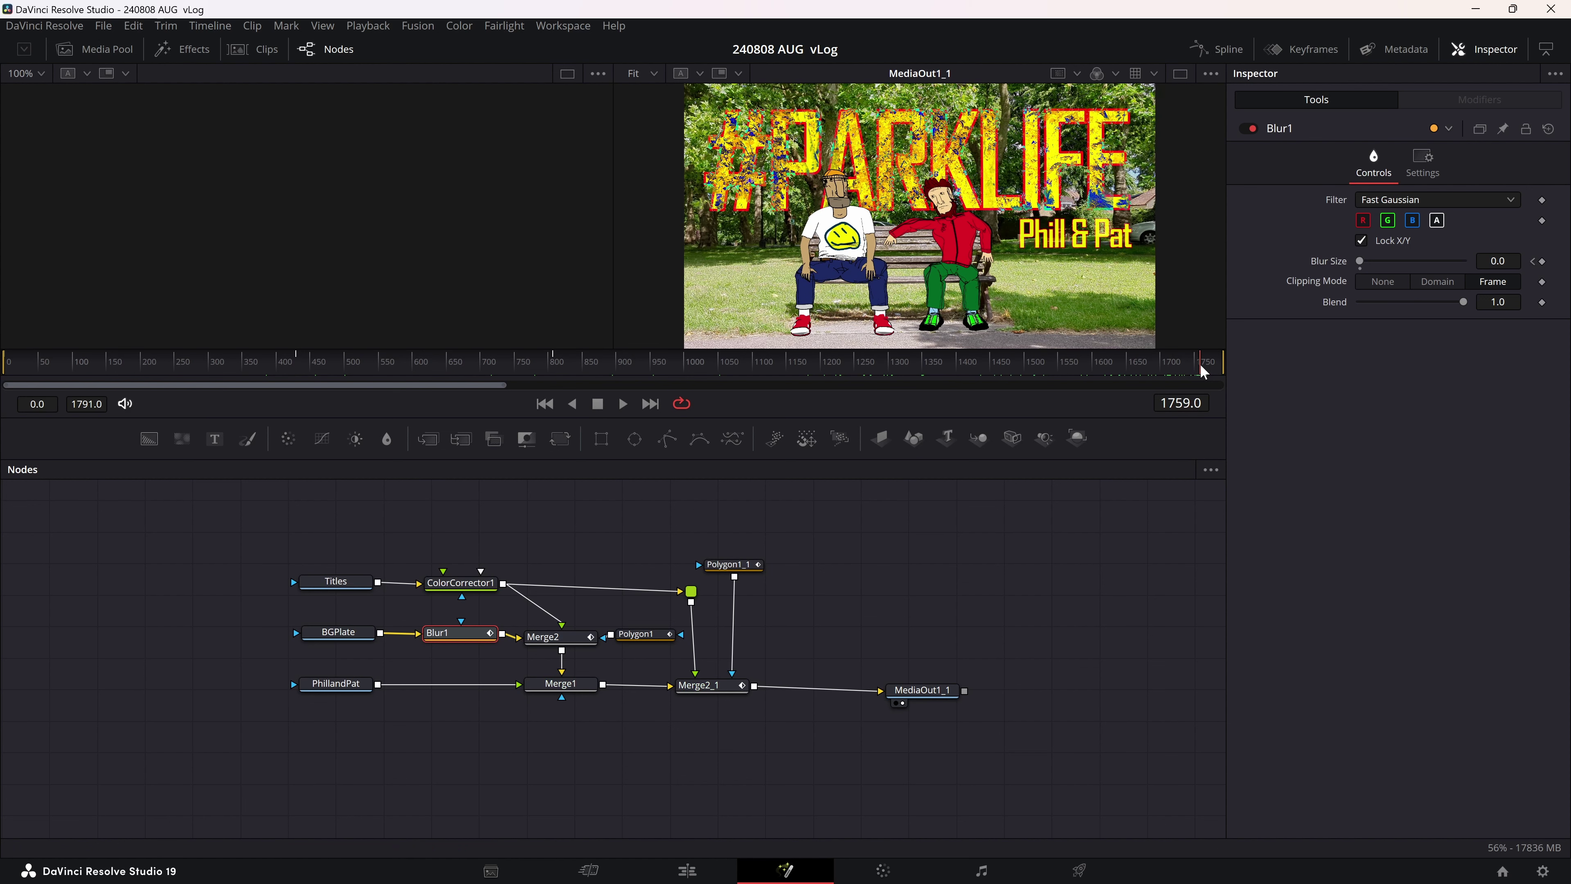
pyautogui.moveTo(348, 590); pyautogui.dragTo(346, 586)
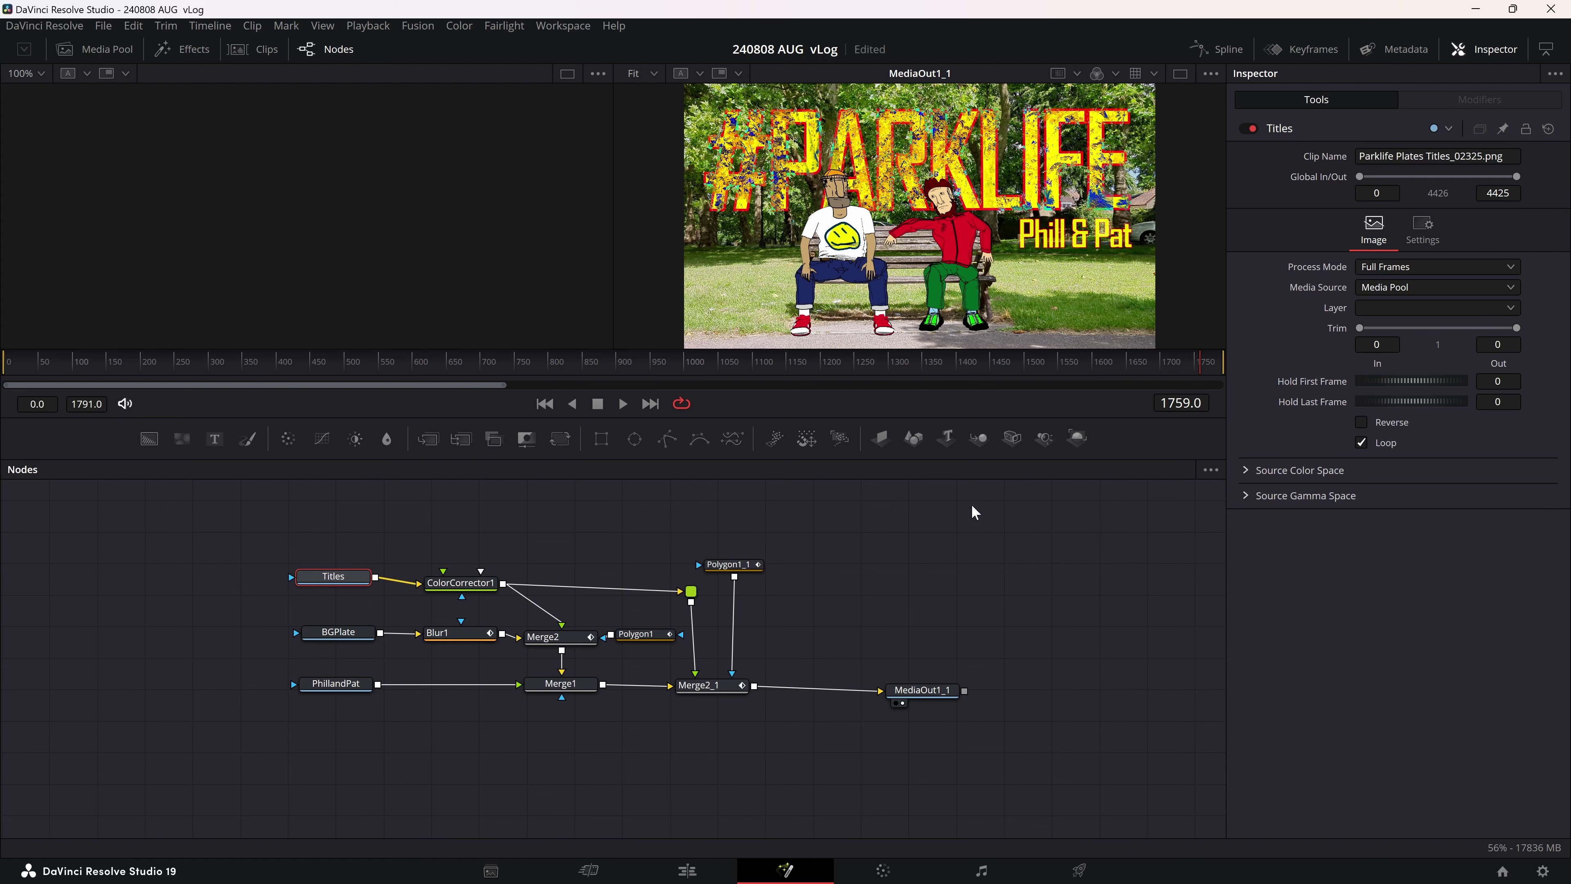
pyautogui.moveTo(734, 570); pyautogui.dragTo(742, 570)
pyautogui.moveTo(631, 642); pyautogui.dragTo(629, 652)
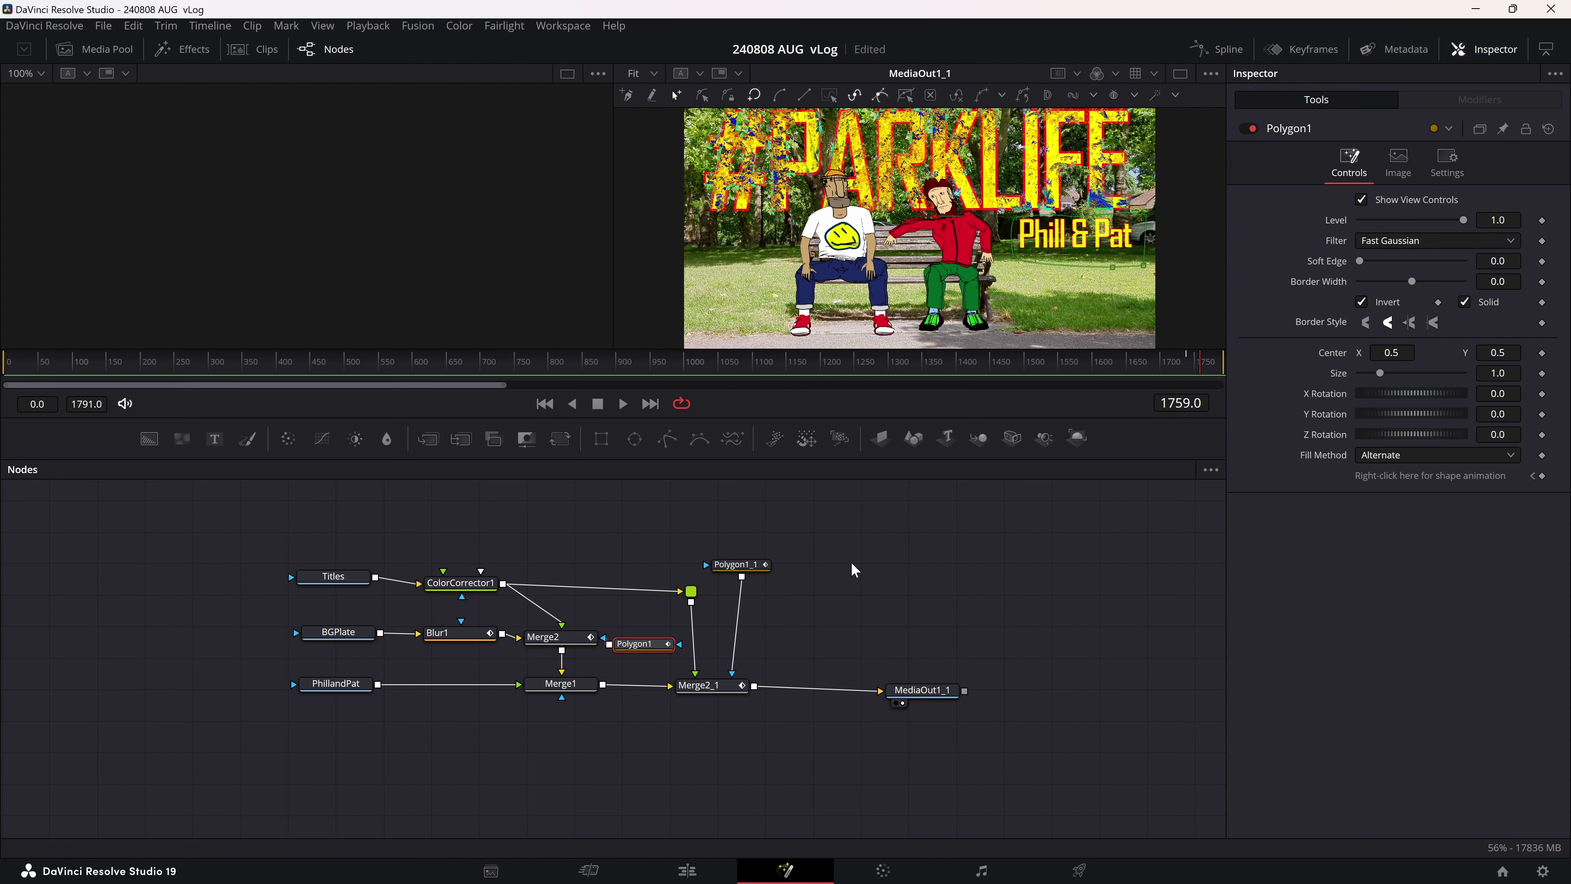
pyautogui.scroll(2, 854, 569)
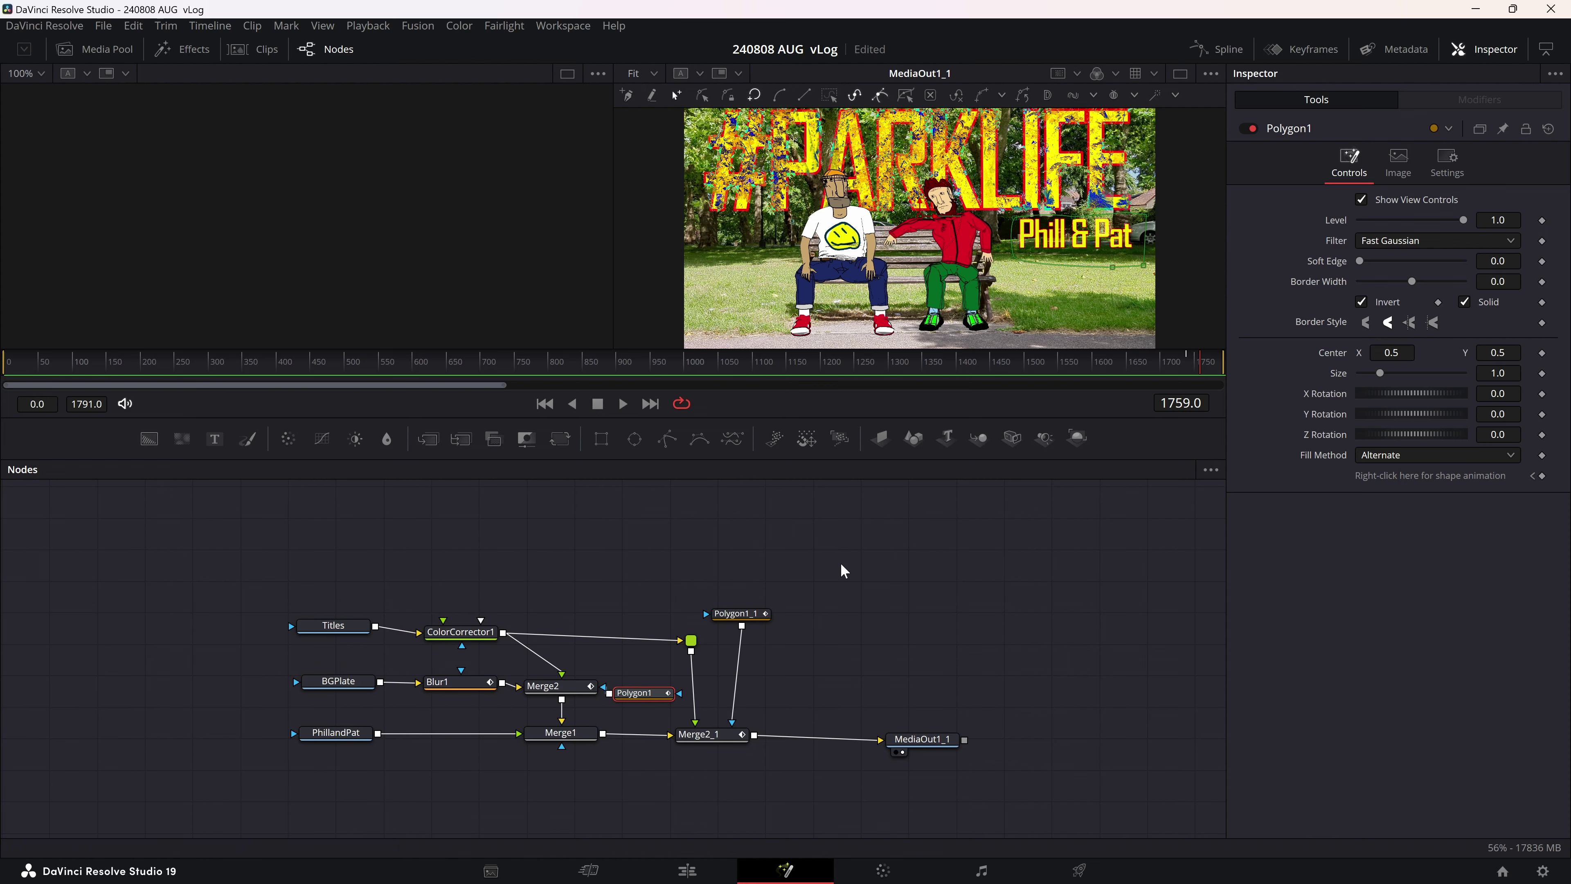
pyautogui.moveTo(644, 696); pyautogui.dragTo(759, 624)
pyautogui.moveTo(943, 748); pyautogui.dragTo(946, 739)
pyautogui.moveTo(732, 639); pyautogui.dragTo(740, 639)
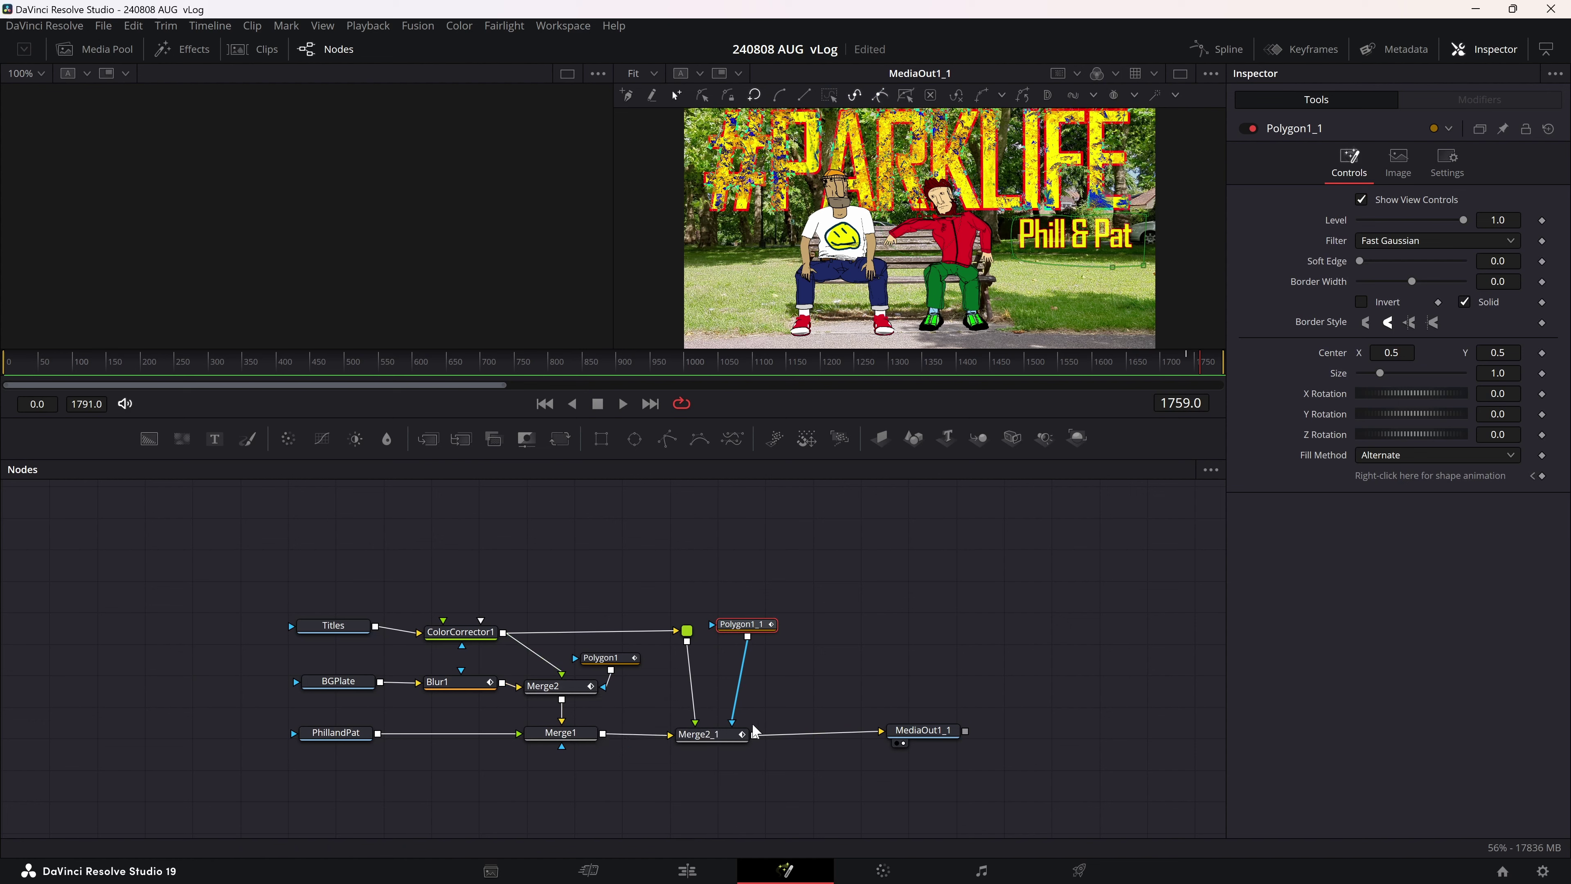
# - Set the gain to 1.0 on Merge2_1 and to 0.945 on Merge2
pyautogui.click(713, 741)
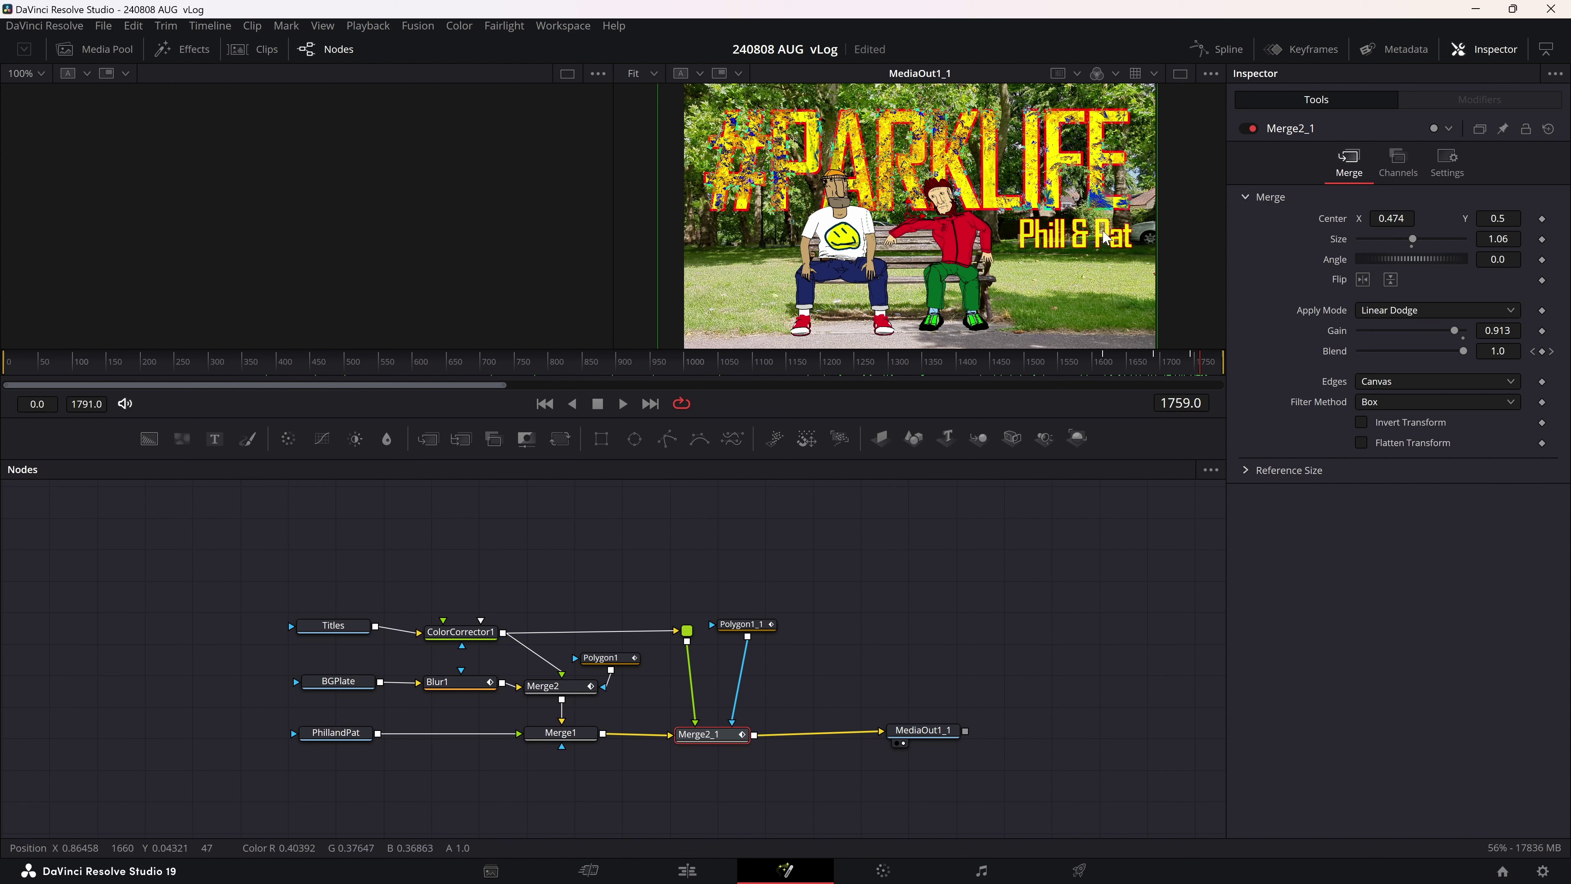
pyautogui.moveTo(1455, 334)
pyautogui.mouseDown()
pyautogui.moveTo(1417, 334)
pyautogui.moveTo(1463, 334)
pyautogui.mouseUp()
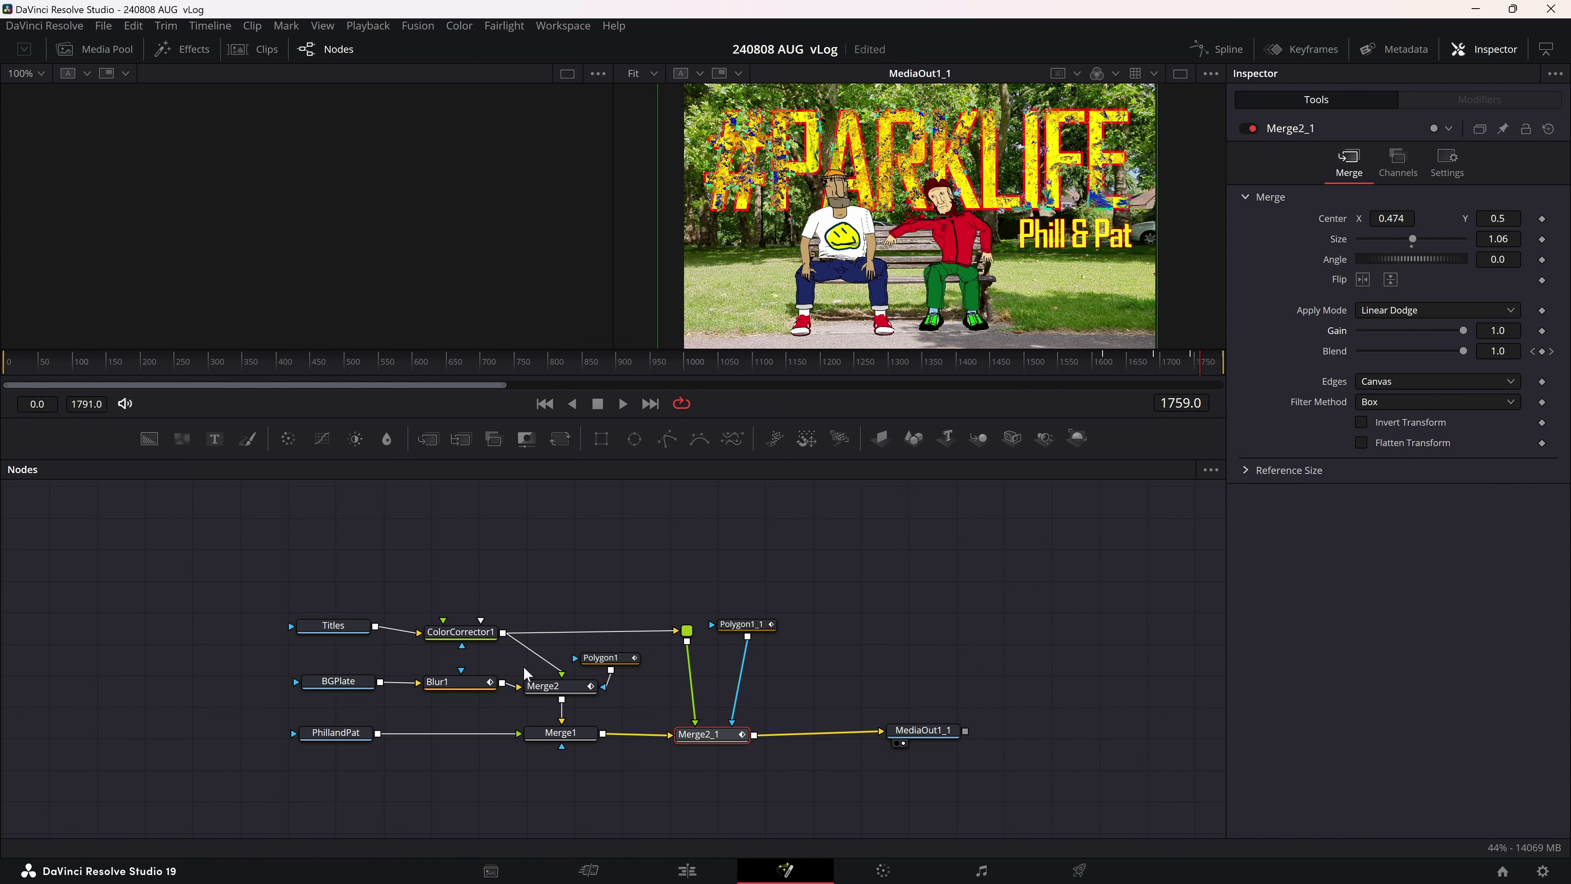
pyautogui.click(553, 687)
pyautogui.moveTo(1461, 329)
pyautogui.mouseDown()
pyautogui.moveTo(1383, 334)
pyautogui.moveTo(1455, 333)
pyautogui.mouseUp()
# - Try apply modes including Vivid Light, Linear Burn and Darken on Merge2, and settle on Normal for the #PARKLIFE title
pyautogui.click(1462, 310)
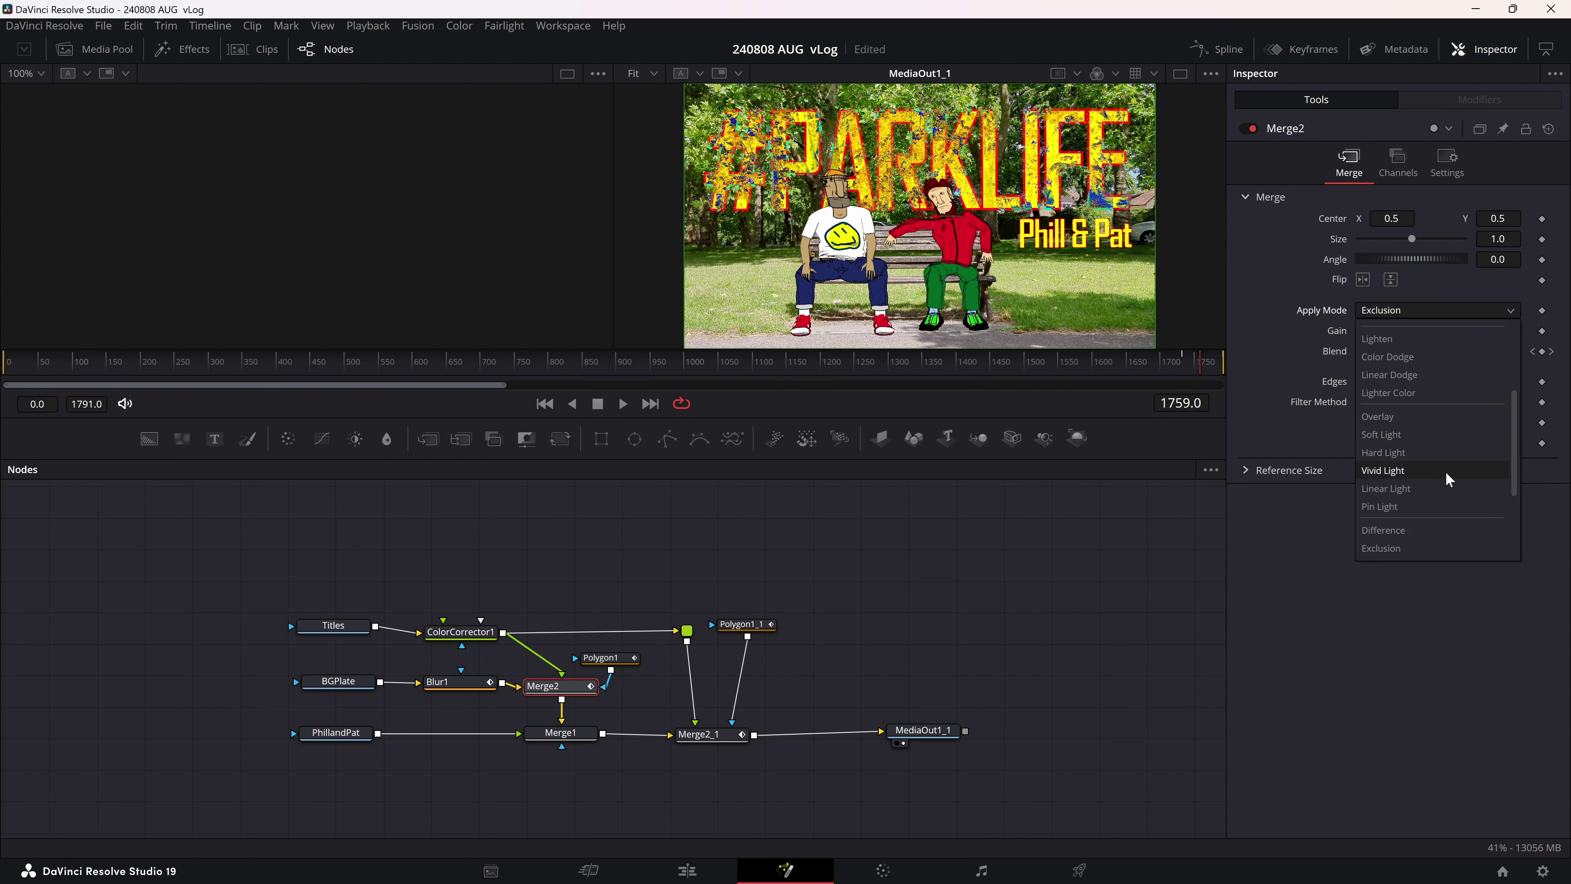
pyautogui.click(1446, 470)
pyautogui.click(1455, 303)
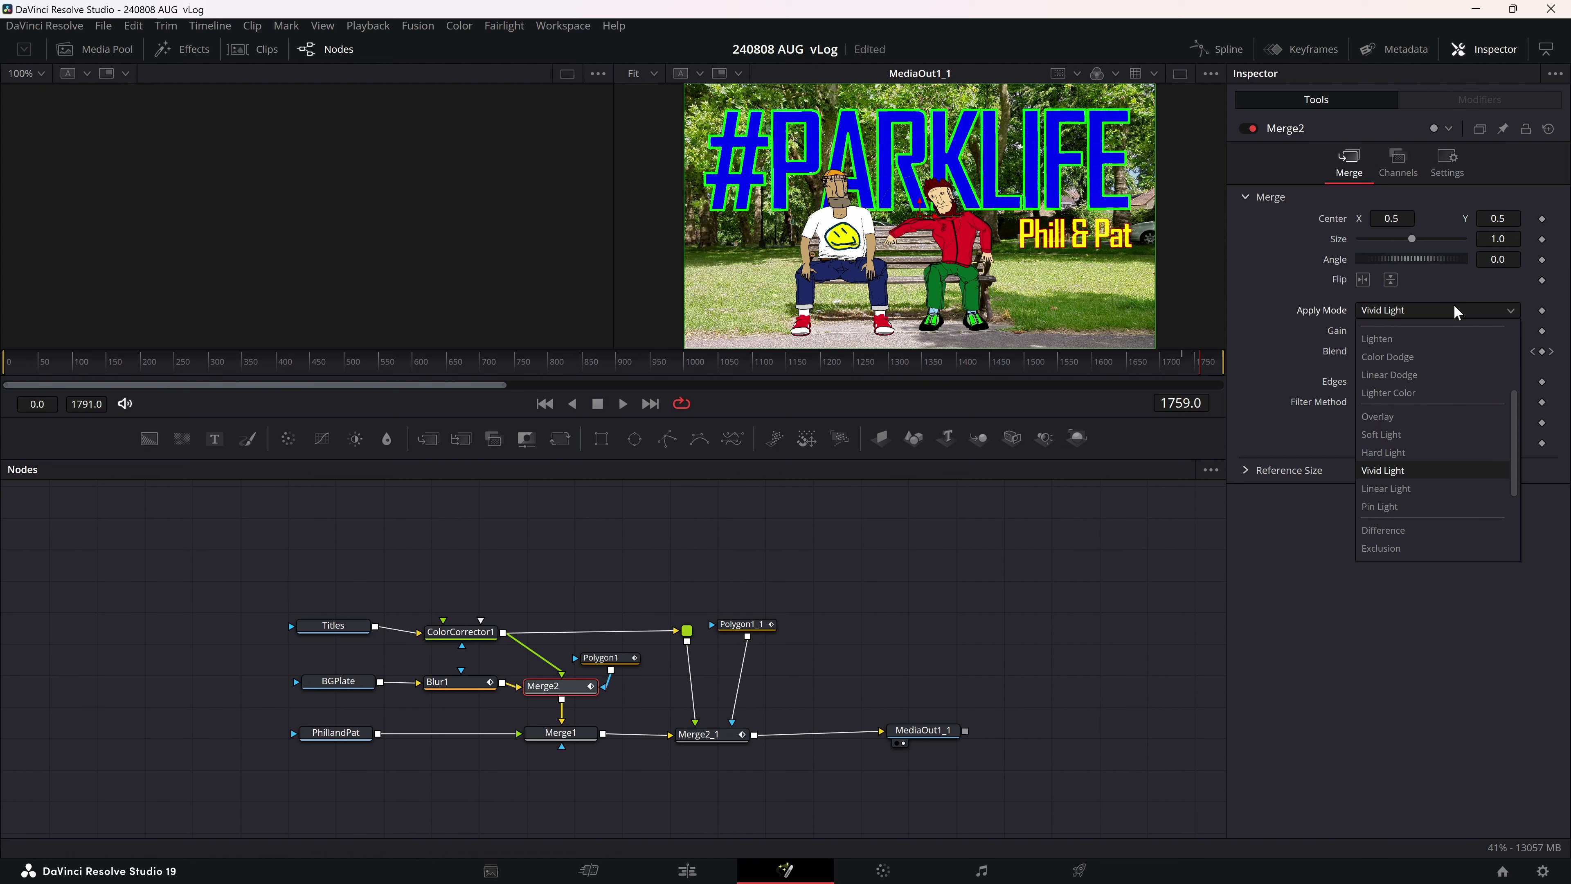
pyautogui.click(1399, 451)
pyautogui.click(1437, 309)
pyautogui.click(1380, 393)
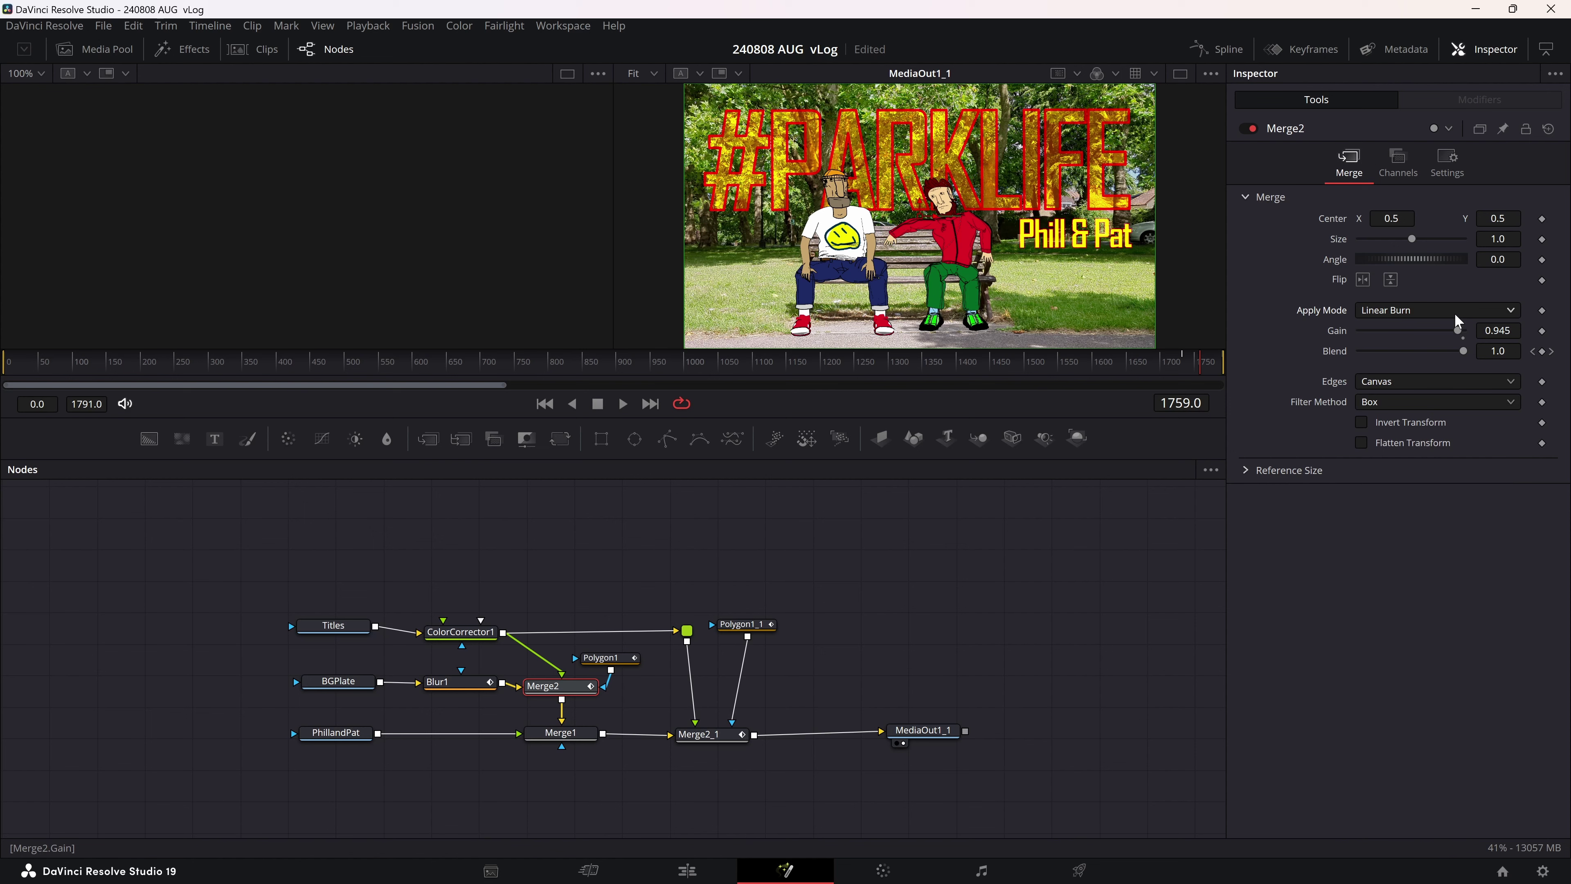
pyautogui.click(1455, 313)
pyautogui.scroll(1, 1454, 372)
pyautogui.click(1415, 385)
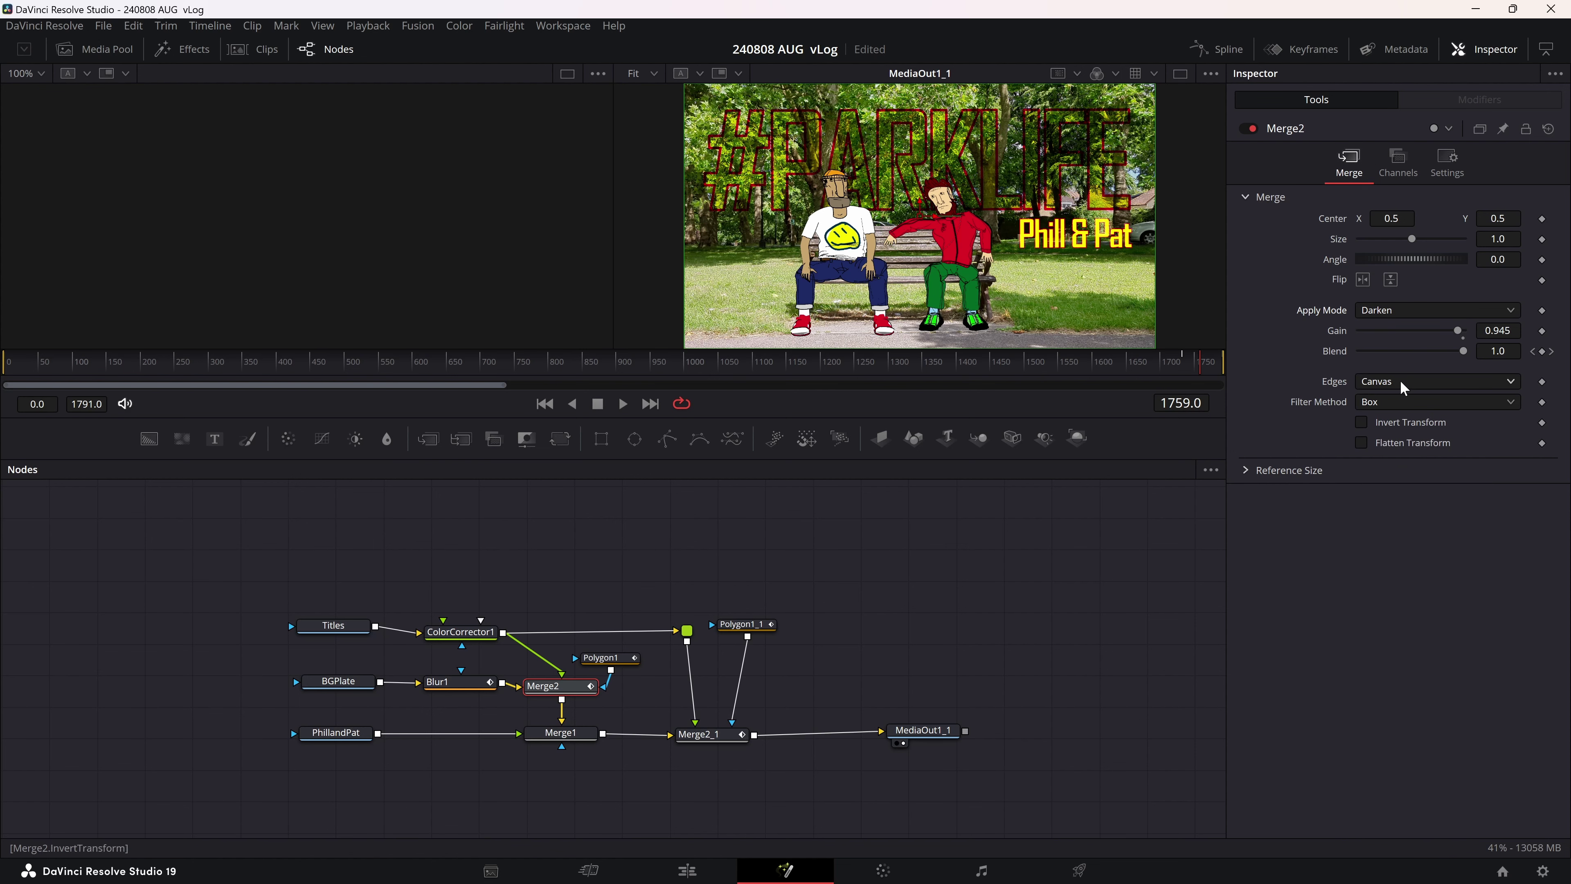
pyautogui.click(1437, 309)
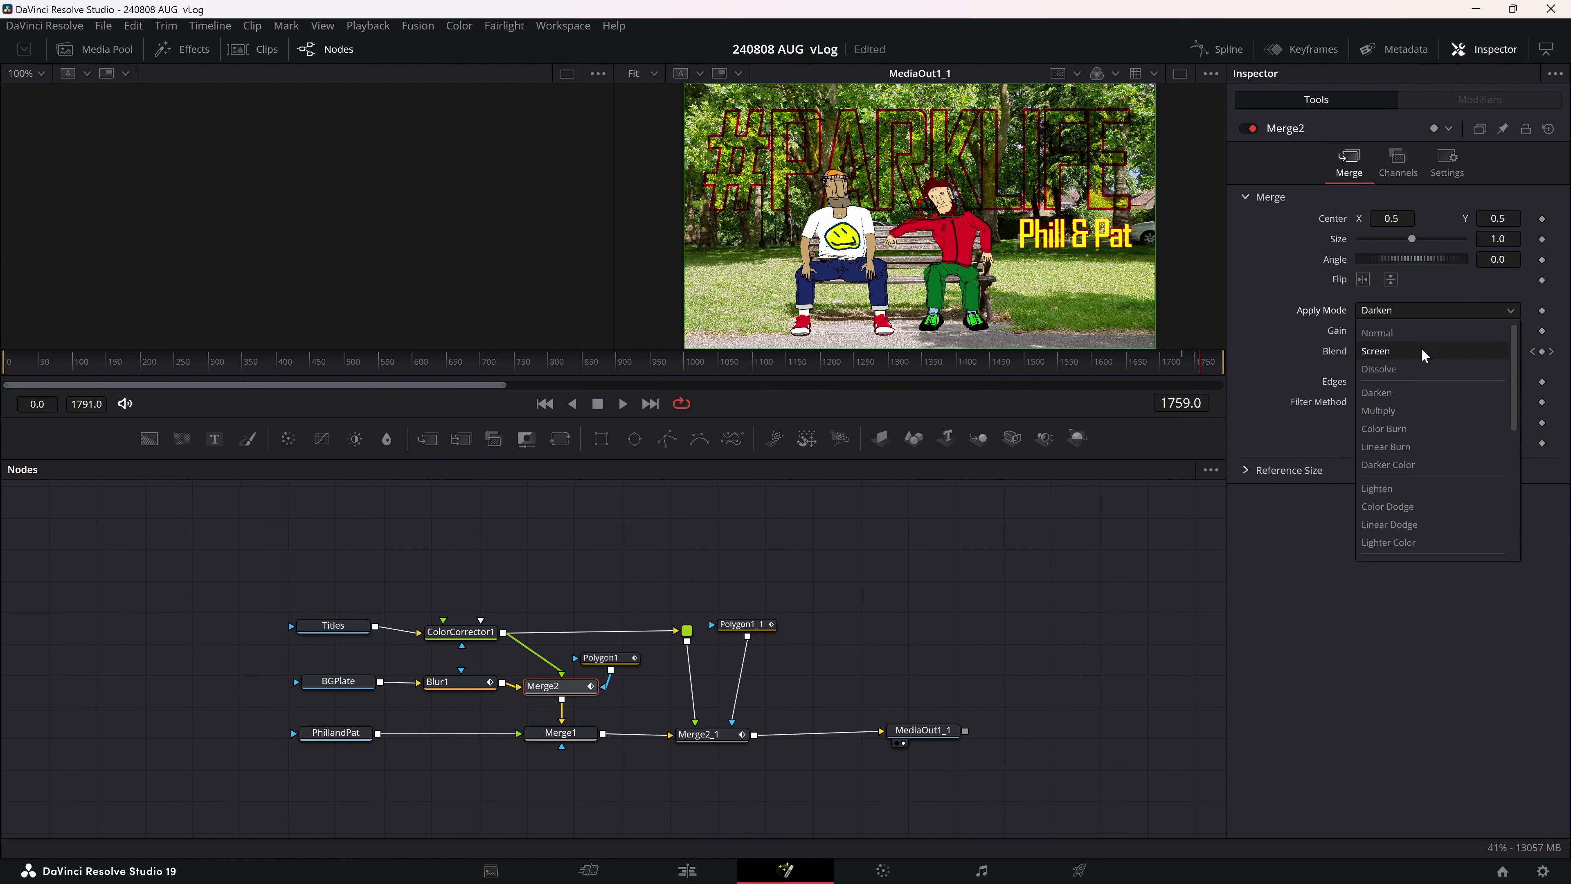
pyautogui.click(1411, 328)
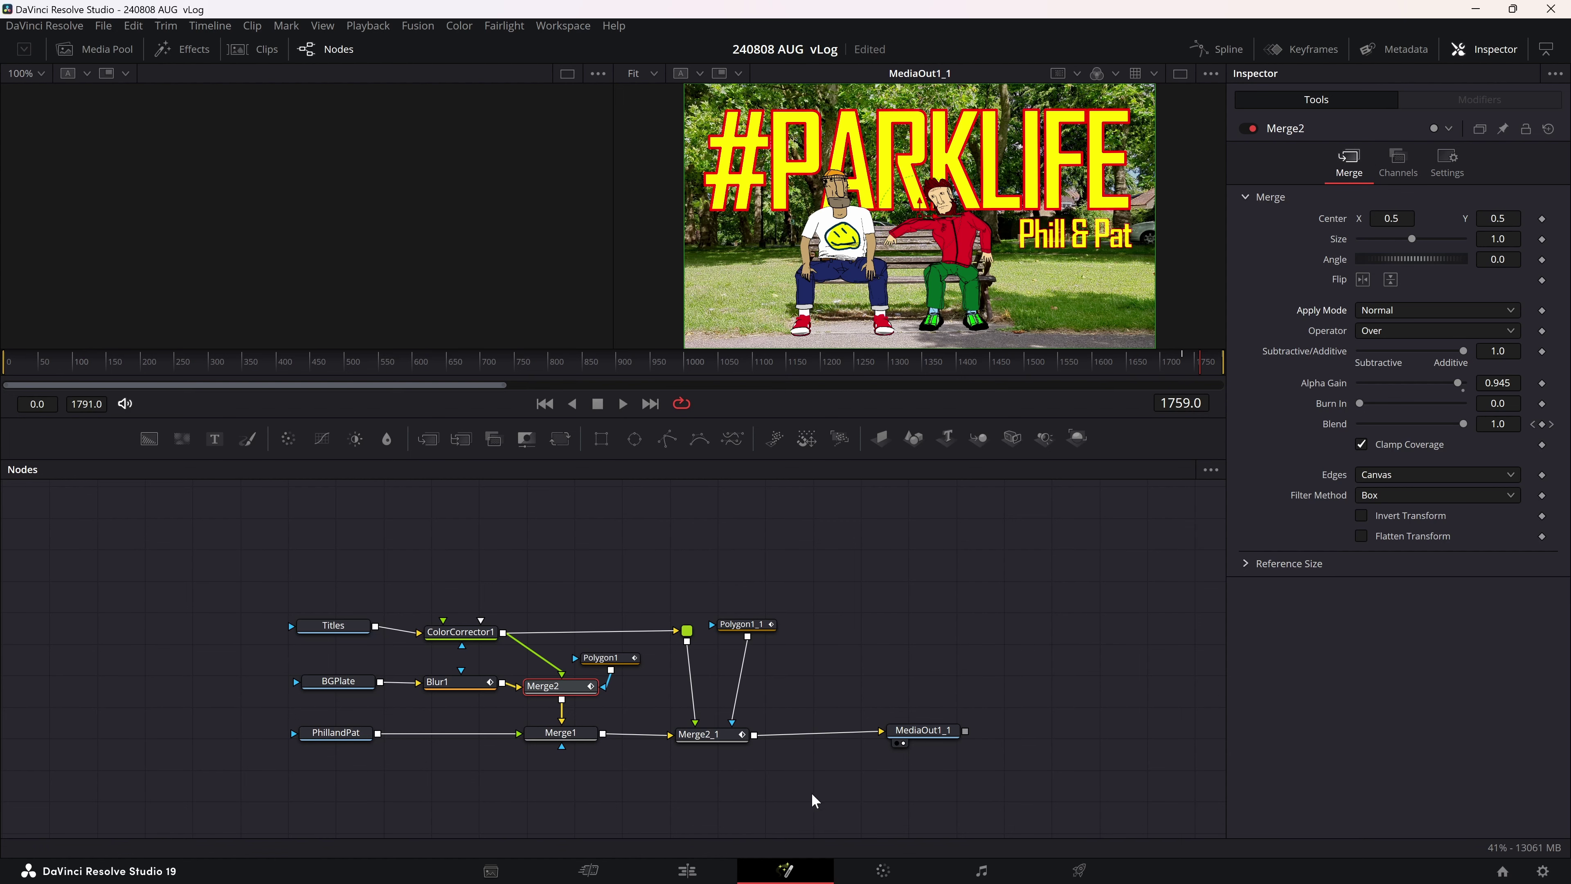
# - Switch to the Edit page, place the playhead at 00:00:50:08, and turn down the monitoring volume
pyautogui.click(687, 871)
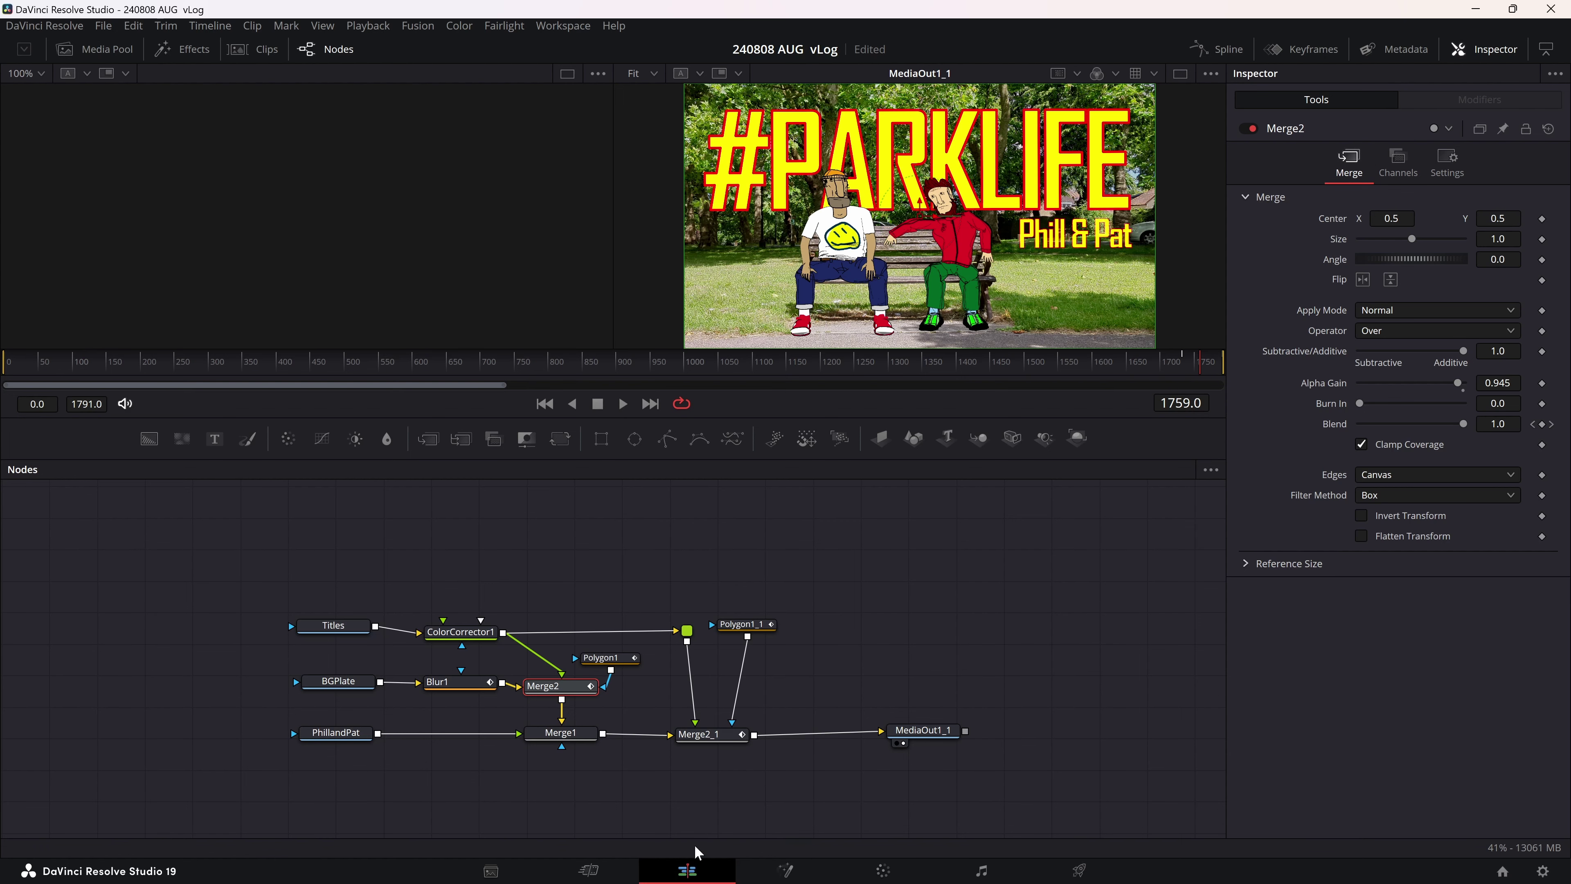
pyautogui.moveTo(310, 539)
pyautogui.mouseDown()
pyautogui.moveTo(257, 539)
pyautogui.moveTo(313, 540)
pyautogui.mouseUp()
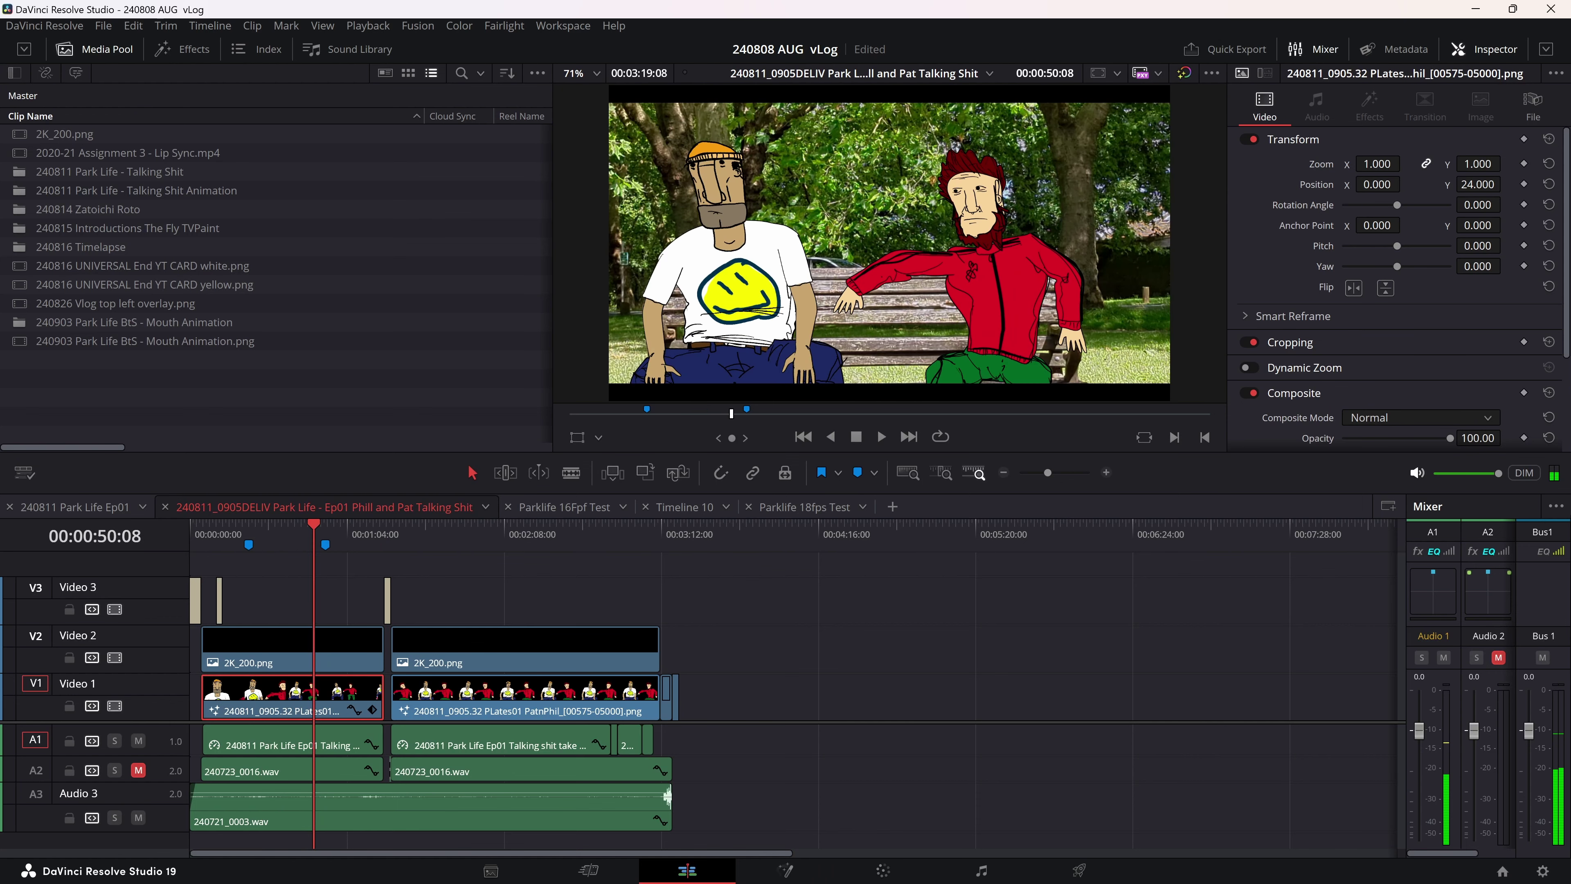
pyautogui.moveTo(1498, 472); pyautogui.dragTo(1427, 480)
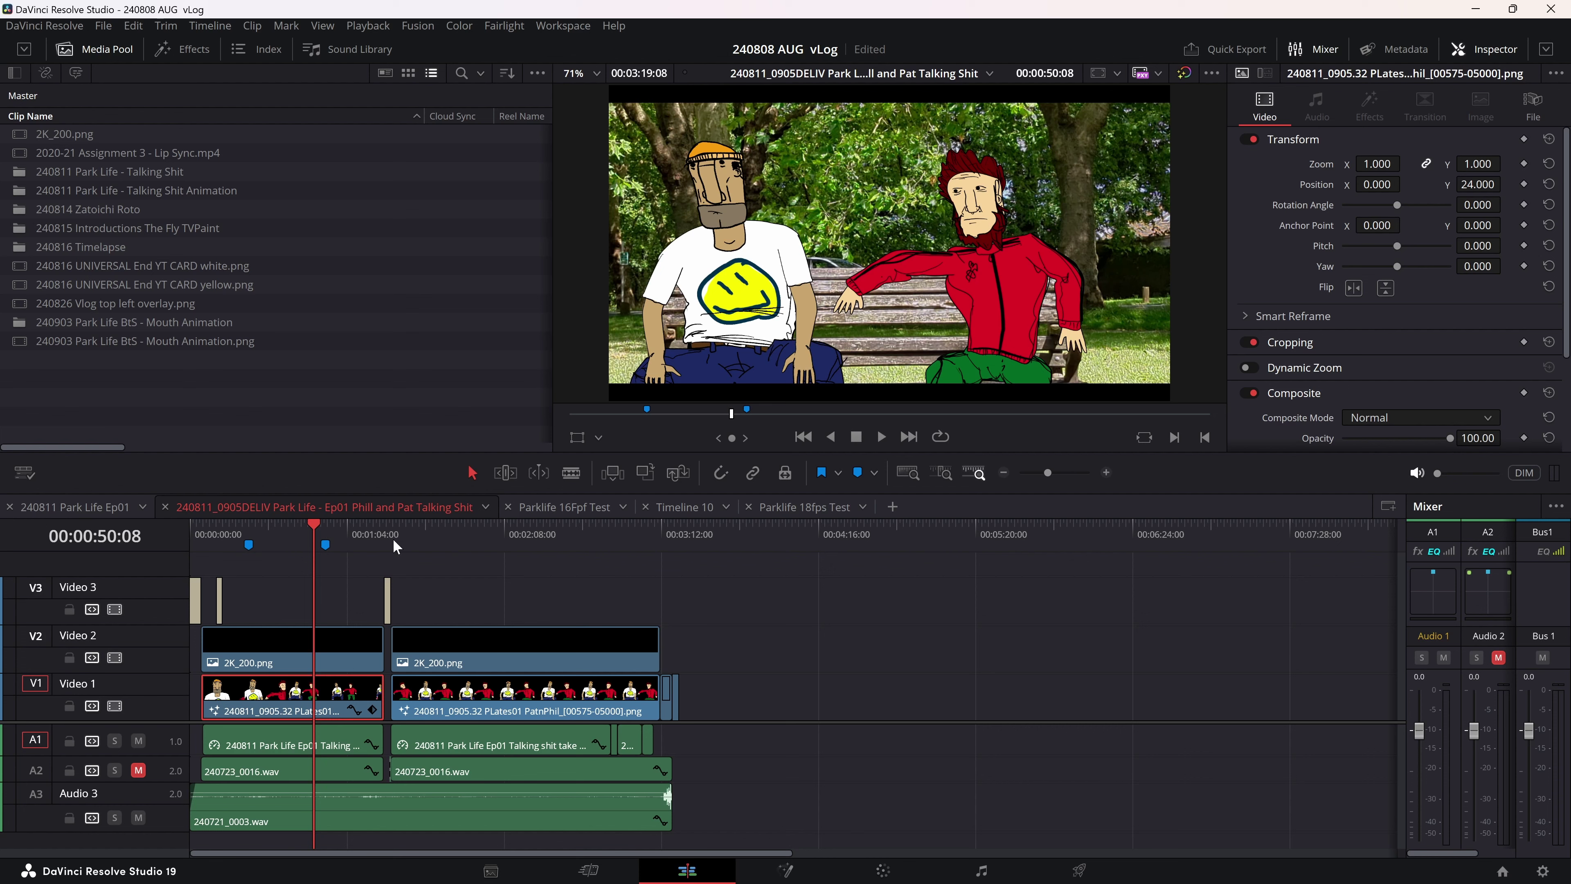
# - Scrub through the edited episode, from the end credits back over the talking scenes, stopping at 00:01:50:16
pyautogui.moveTo(573, 540); pyautogui.dragTo(663, 544)
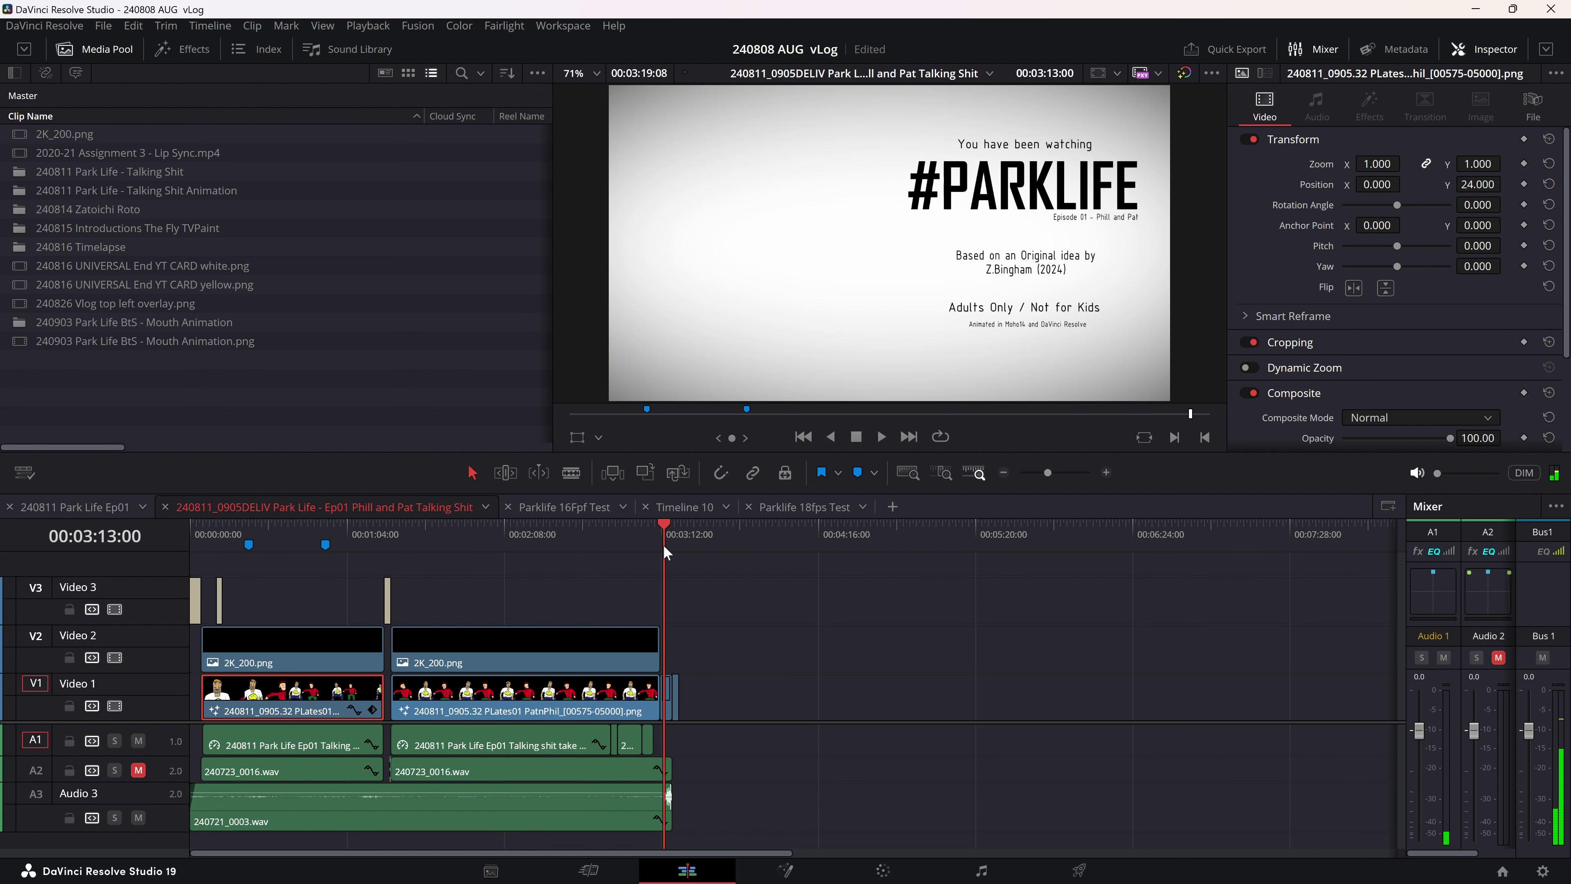
pyautogui.click(516, 544)
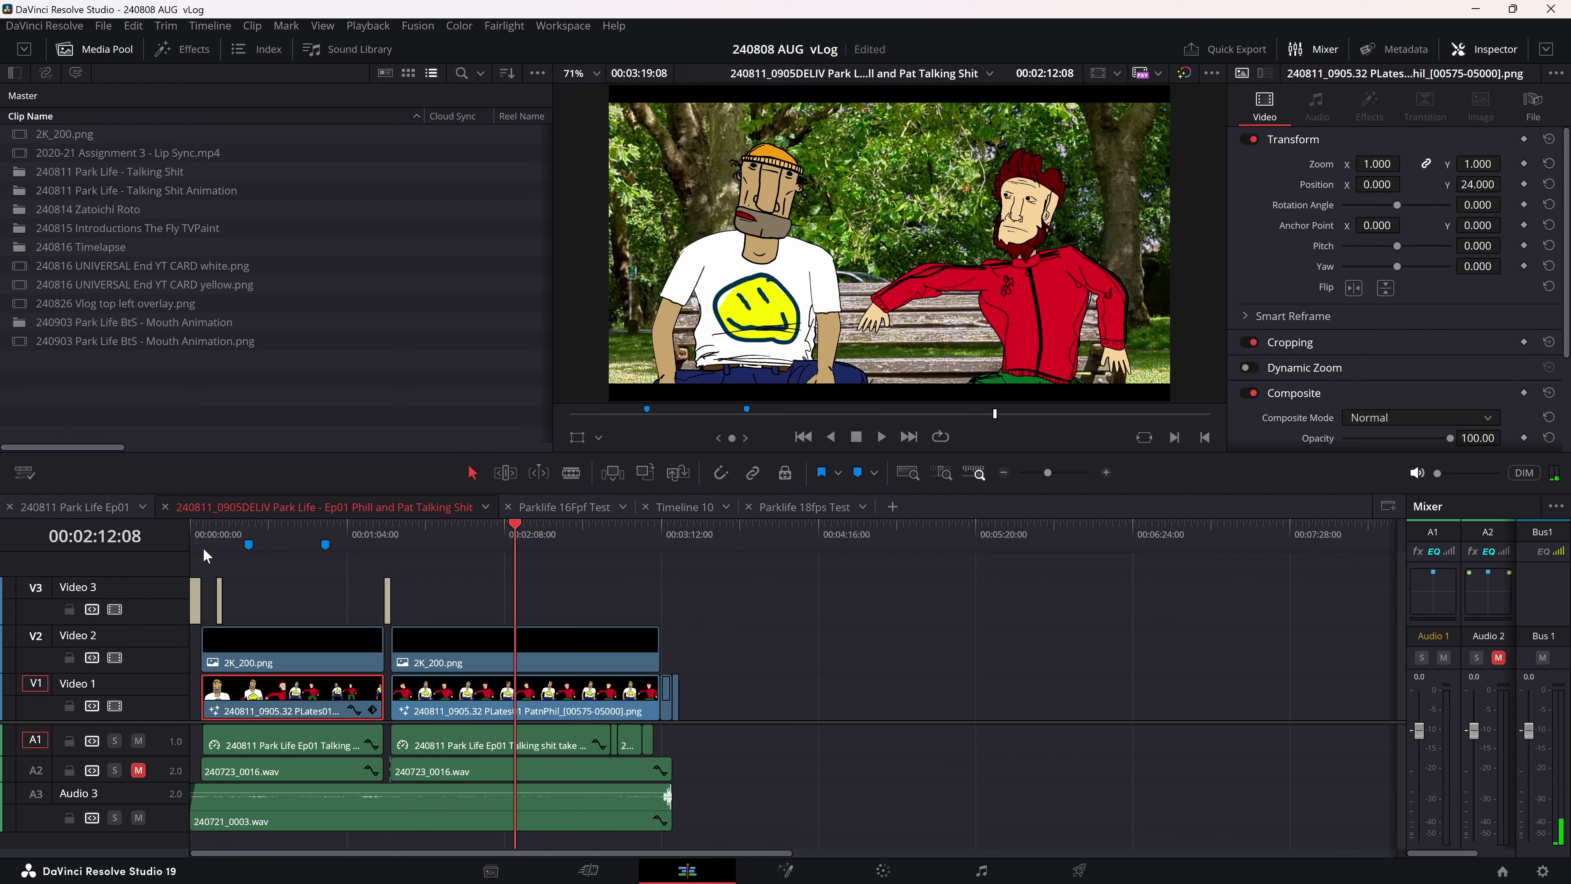
pyautogui.click(273, 535)
pyautogui.moveTo(274, 534); pyautogui.dragTo(462, 560)
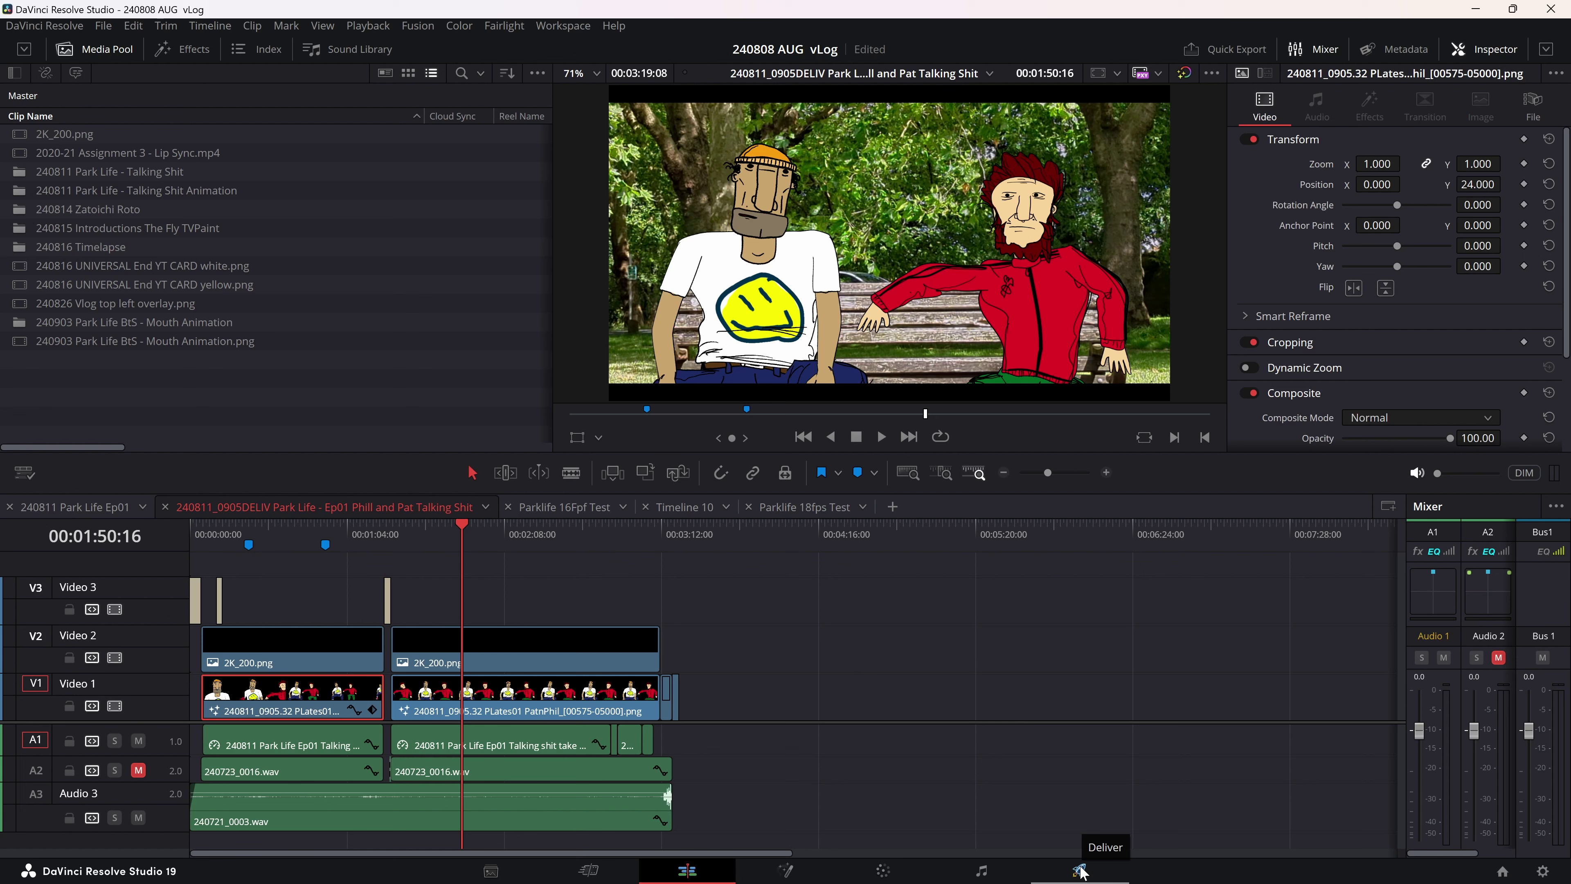
# - Switch to Moho and scrub the mirrored Park Life animation back to frame 2193 to view both characters up close
pyautogui.moveTo(1077, 882)
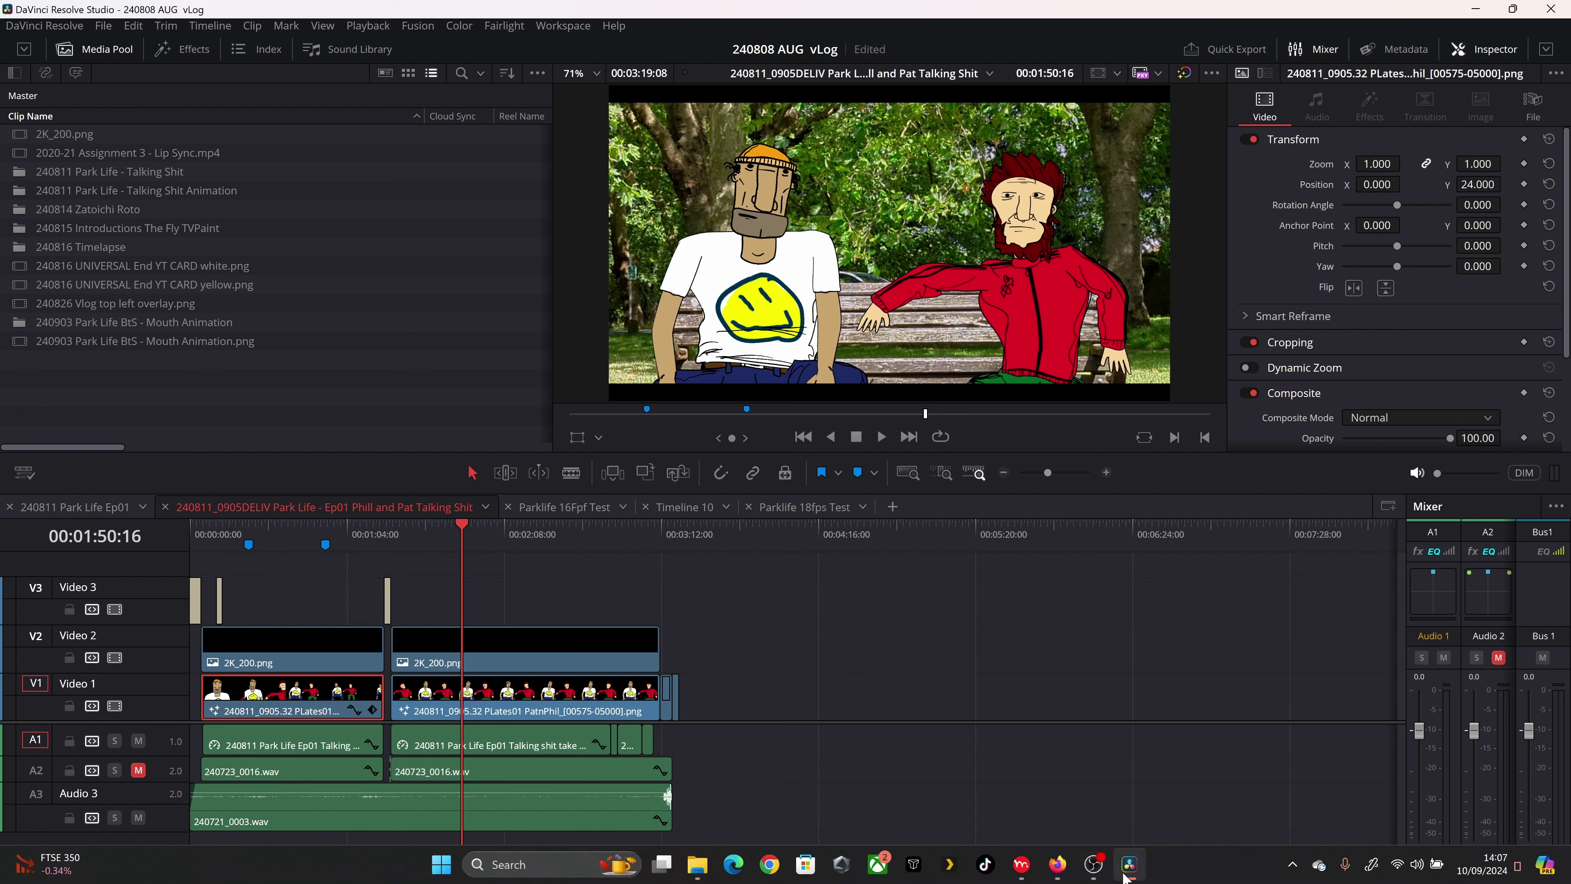
pyautogui.click(1022, 875)
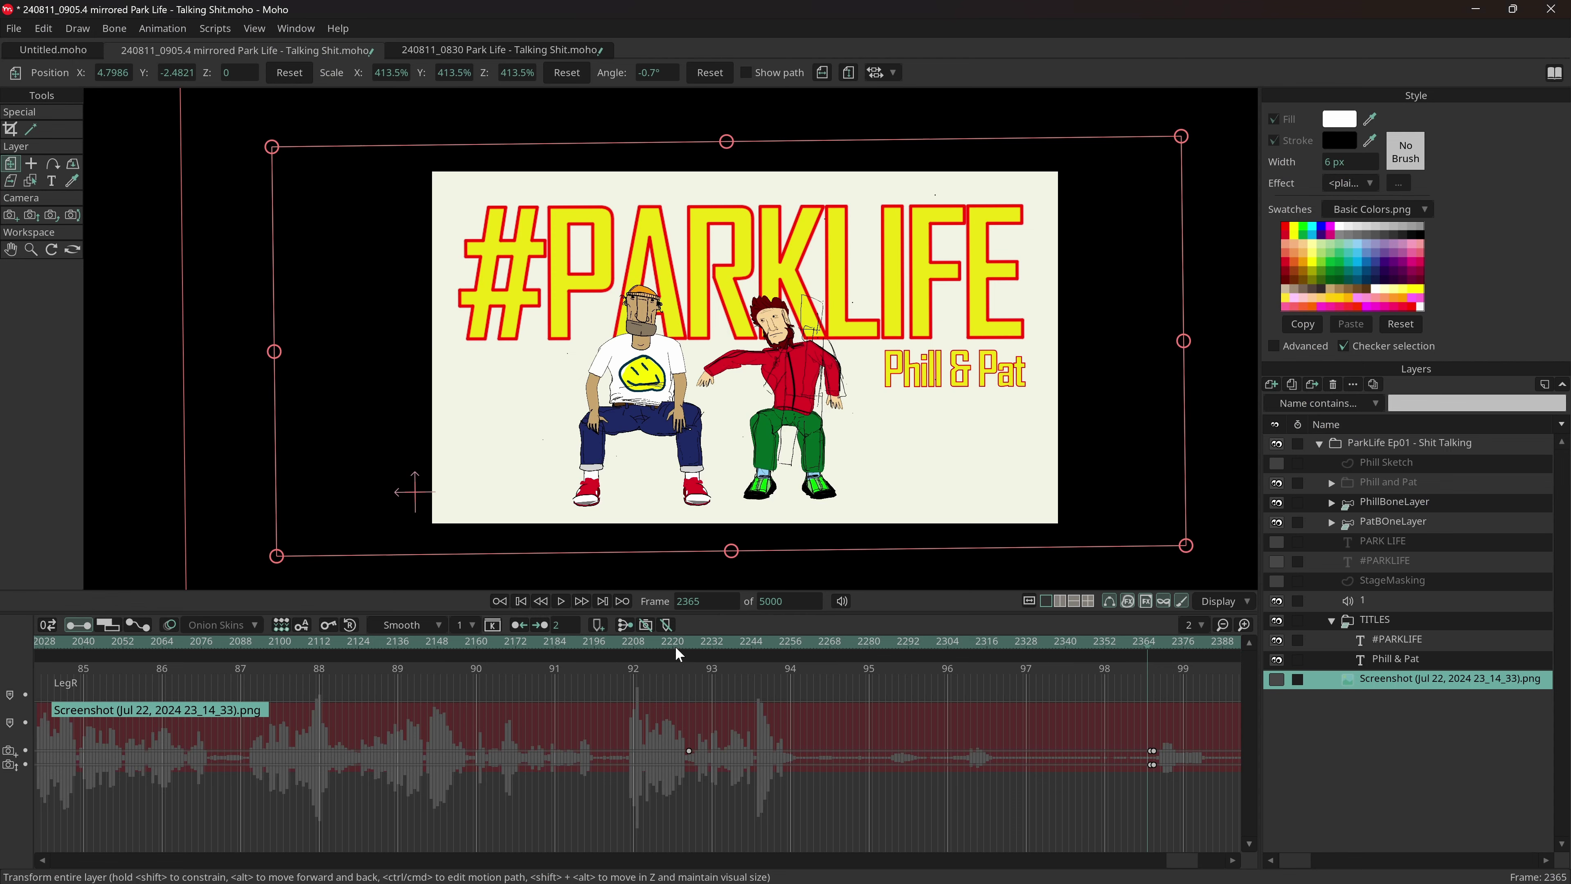
pyautogui.moveTo(675, 642); pyautogui.dragTo(586, 653)
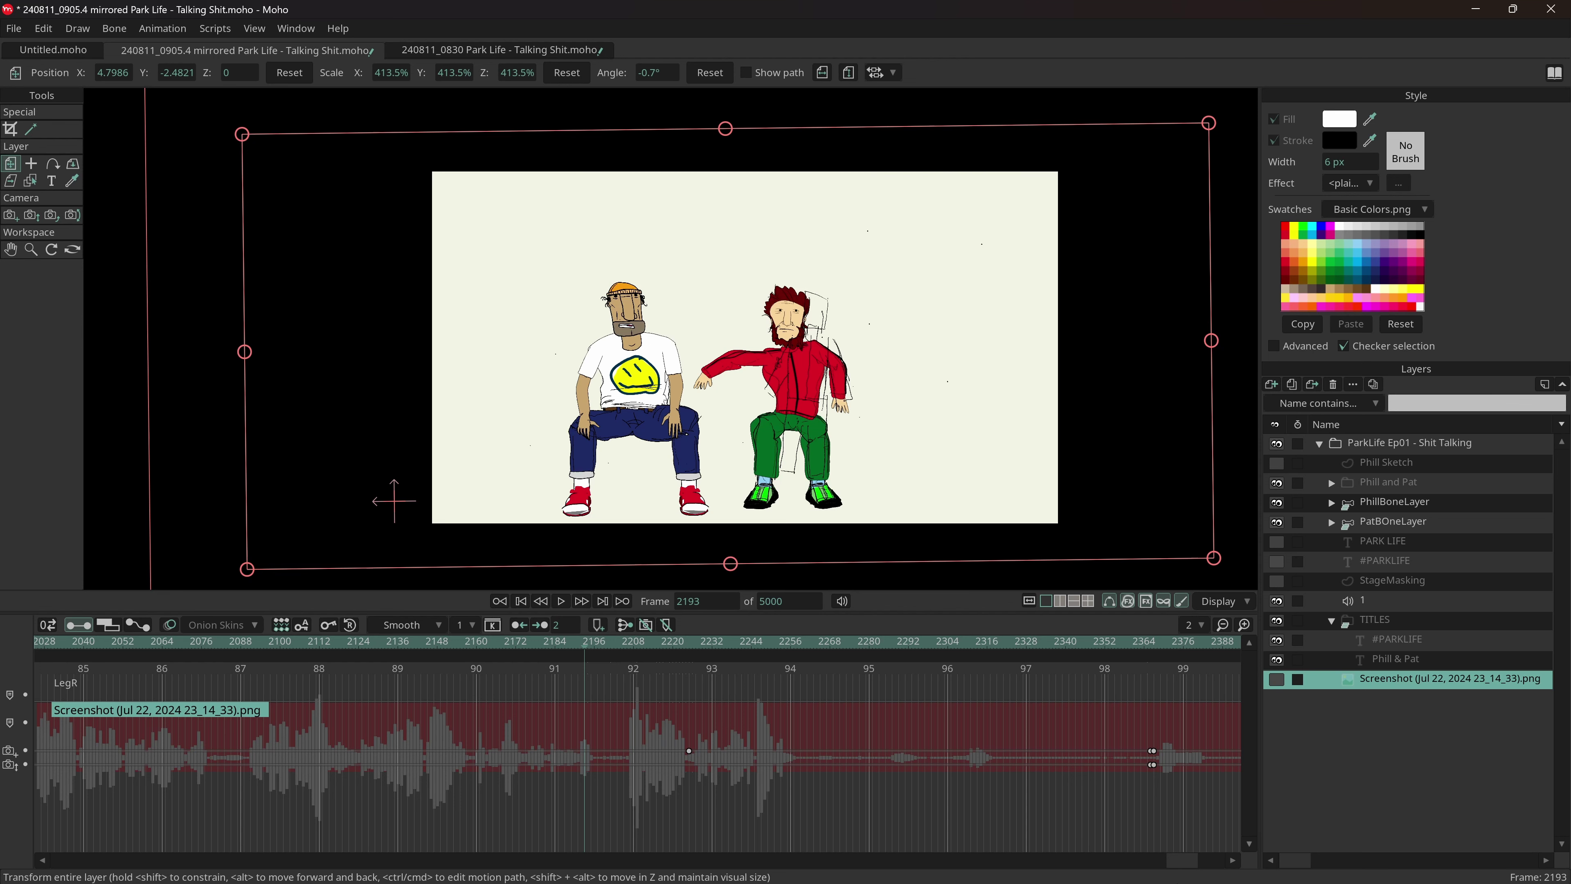
pyautogui.moveTo(1183, 879)
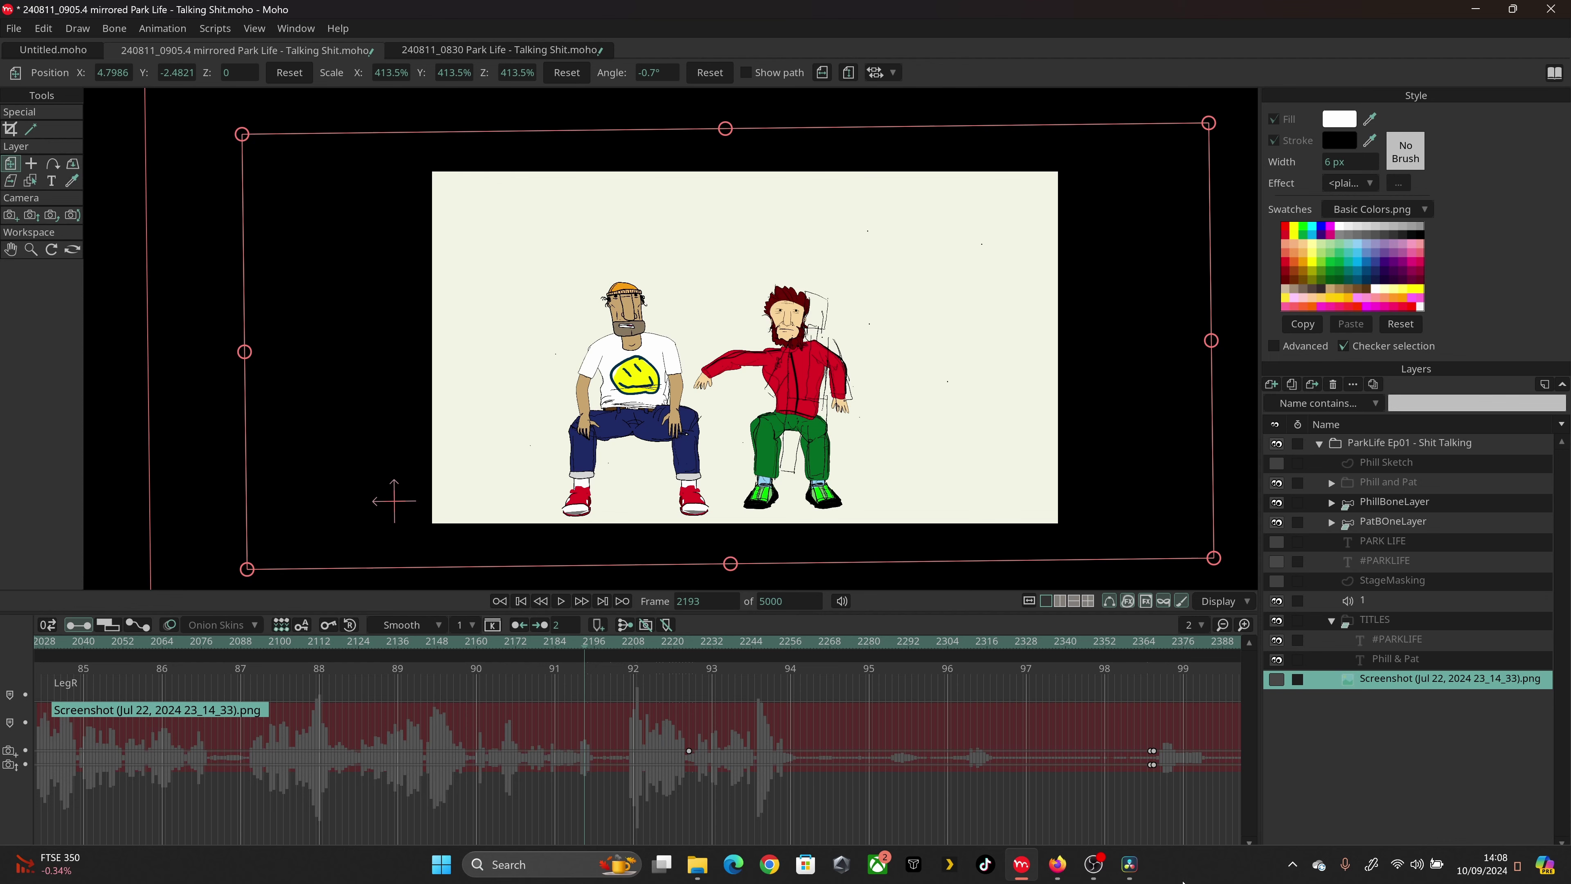
pyautogui.scroll(5, 918, 326)
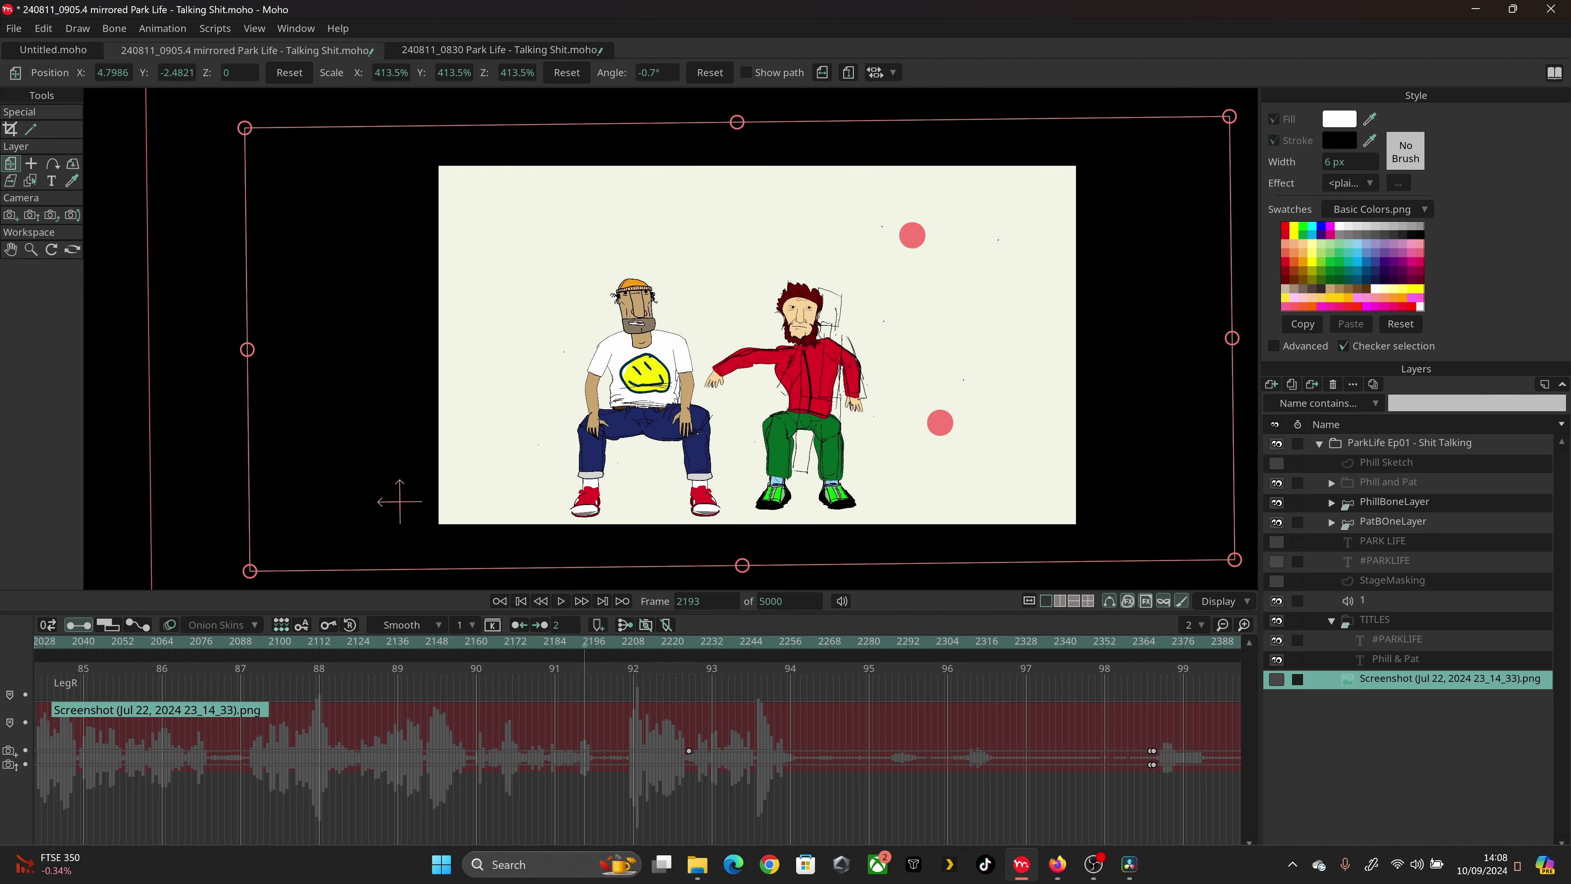
pyautogui.scroll(3, 1020, 347)
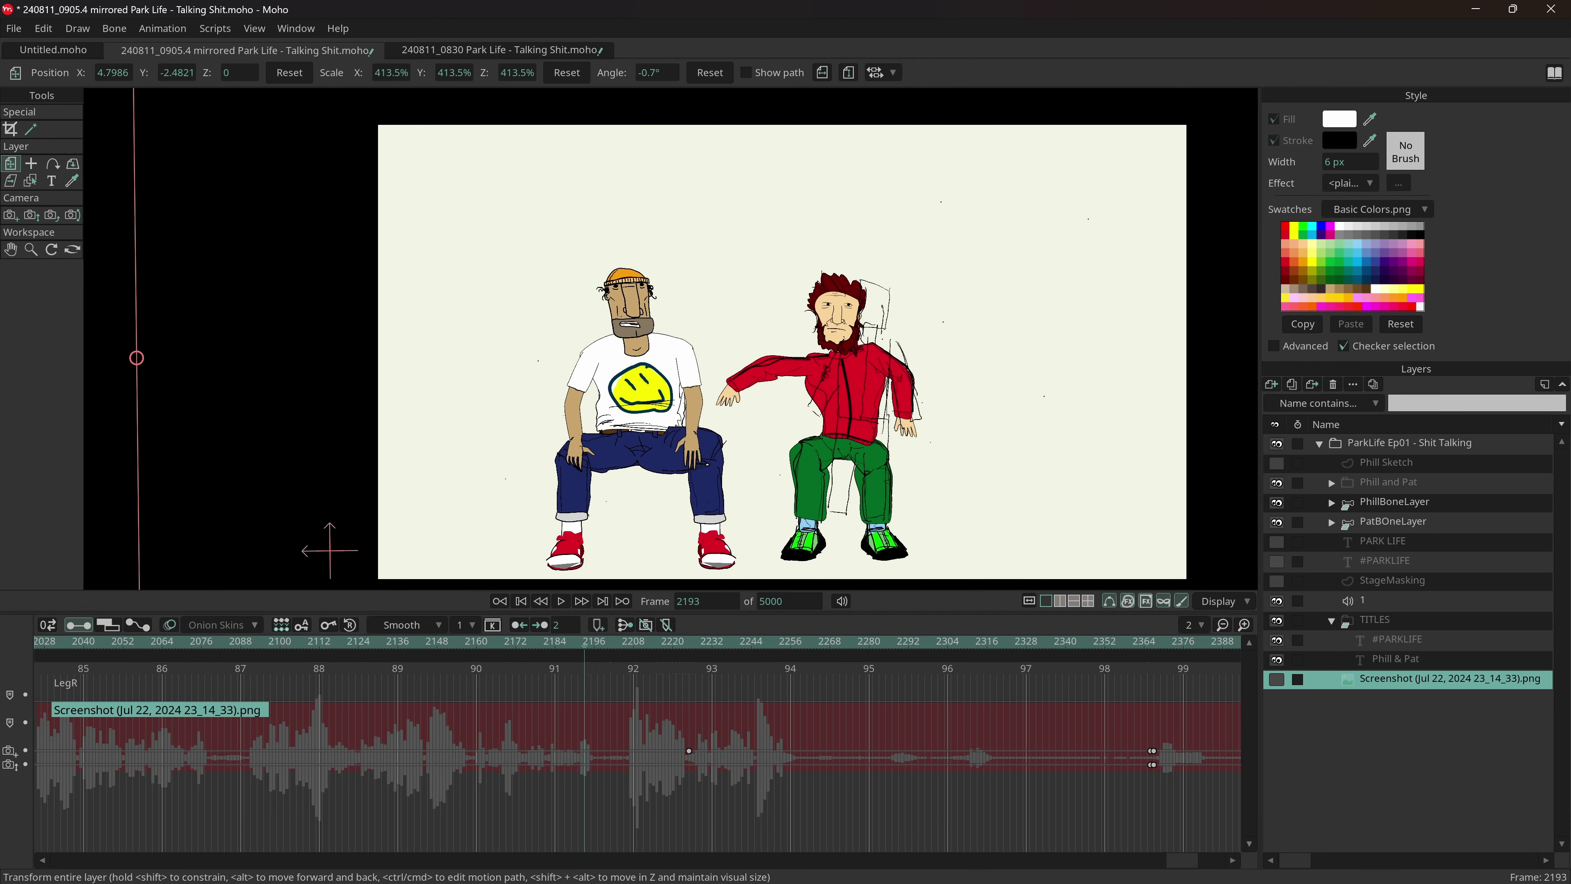
pyautogui.scroll(-1, 1055, 309)
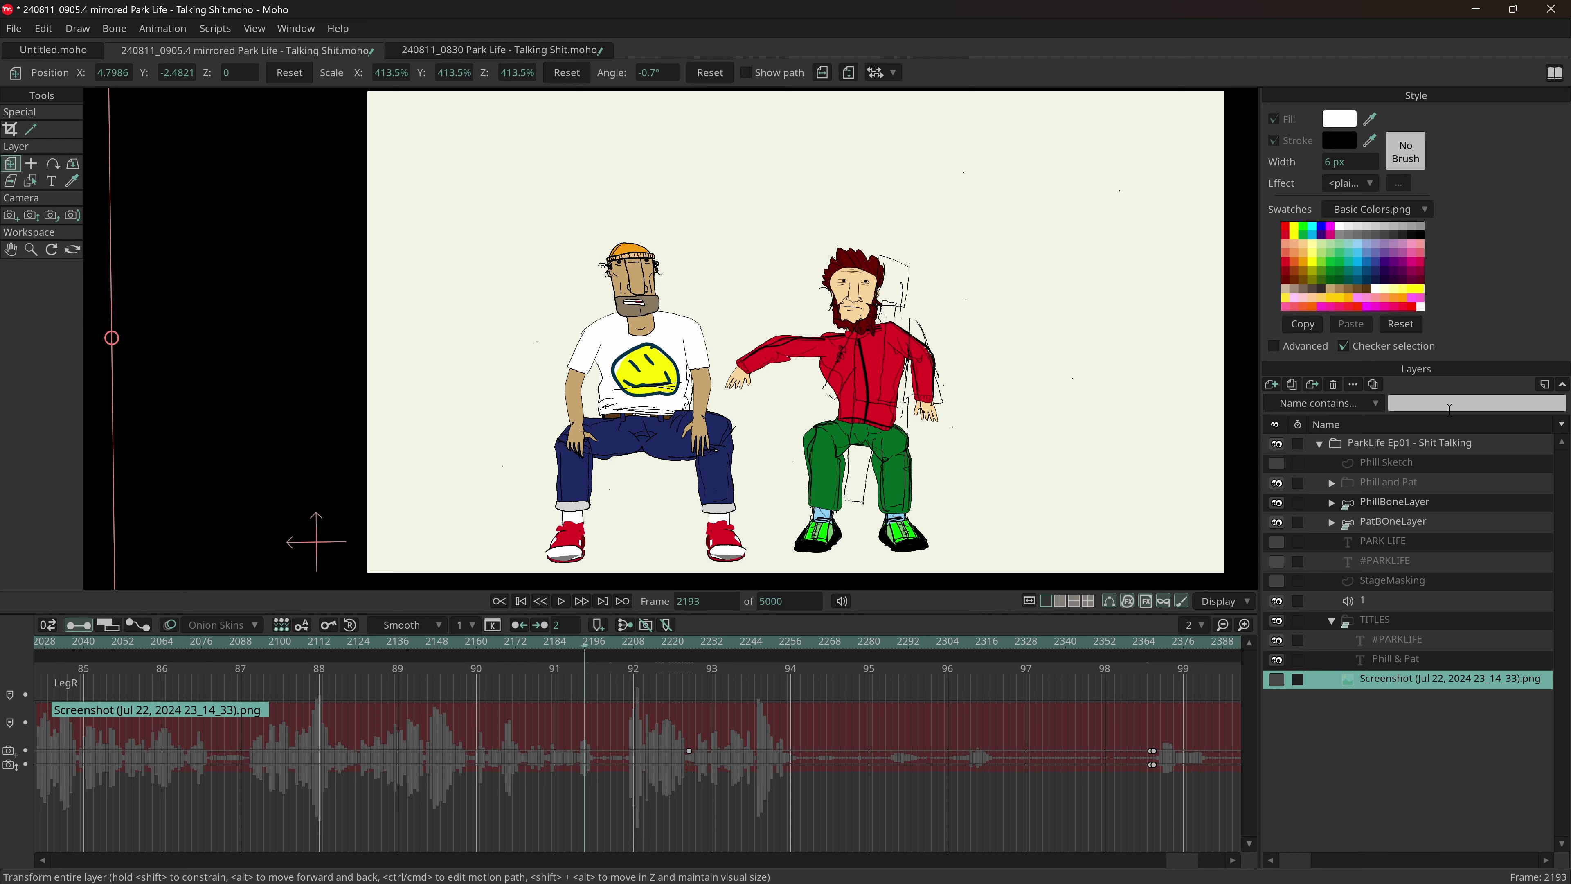
# - Lower Pat's outstretched forearm with the bones of PatBOneLayer at frame 2193, and undo the extra bone scaling
pyautogui.click(1432, 459)
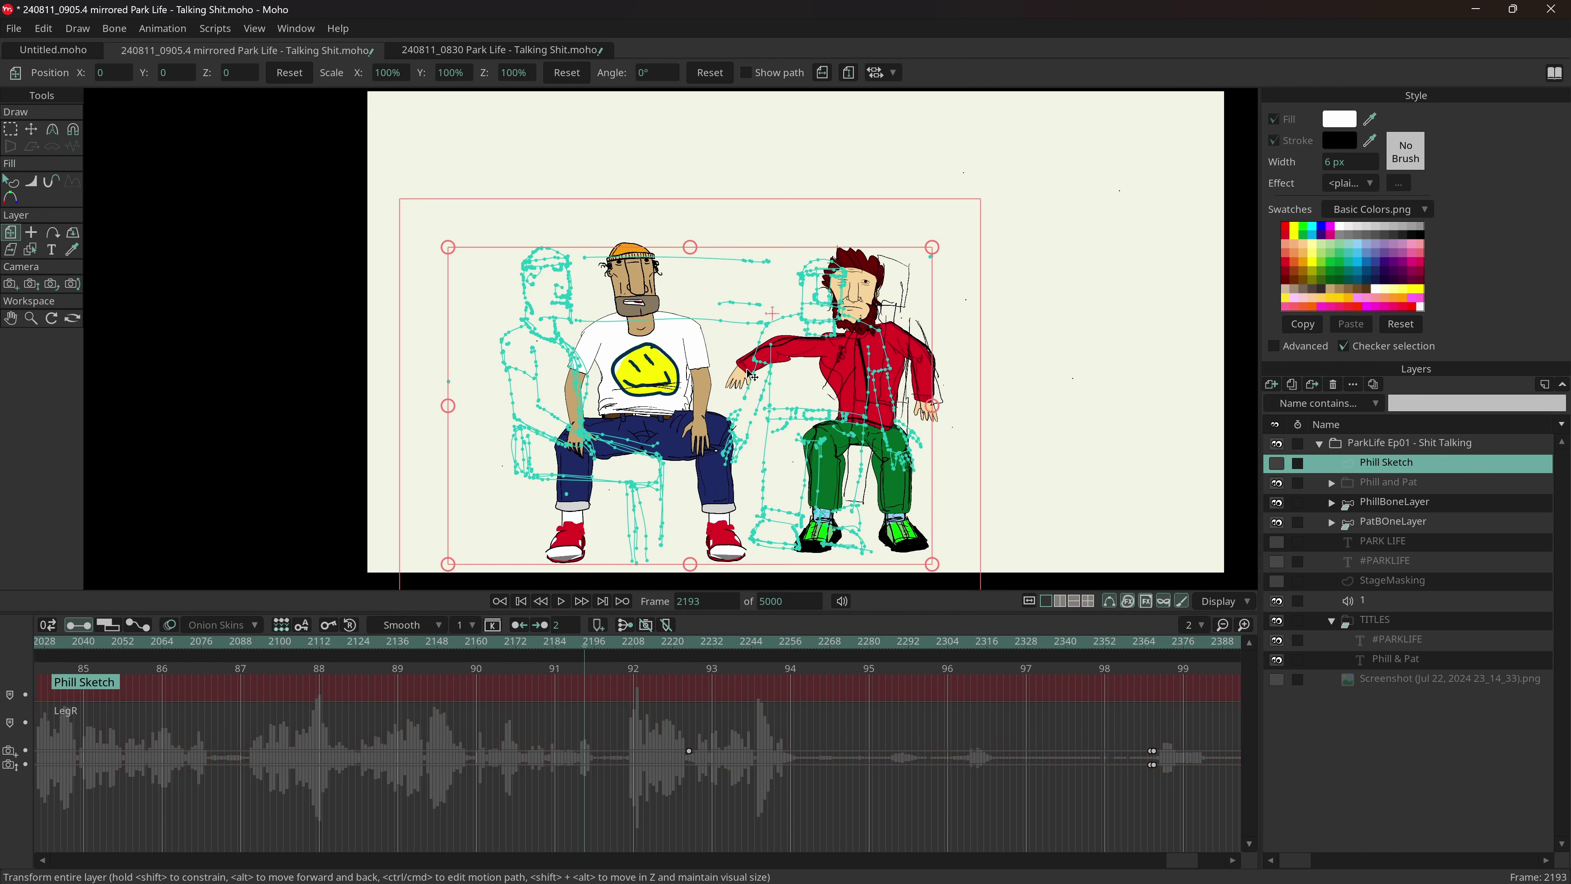
pyautogui.click(1402, 499)
pyautogui.scroll(3, 711, 370)
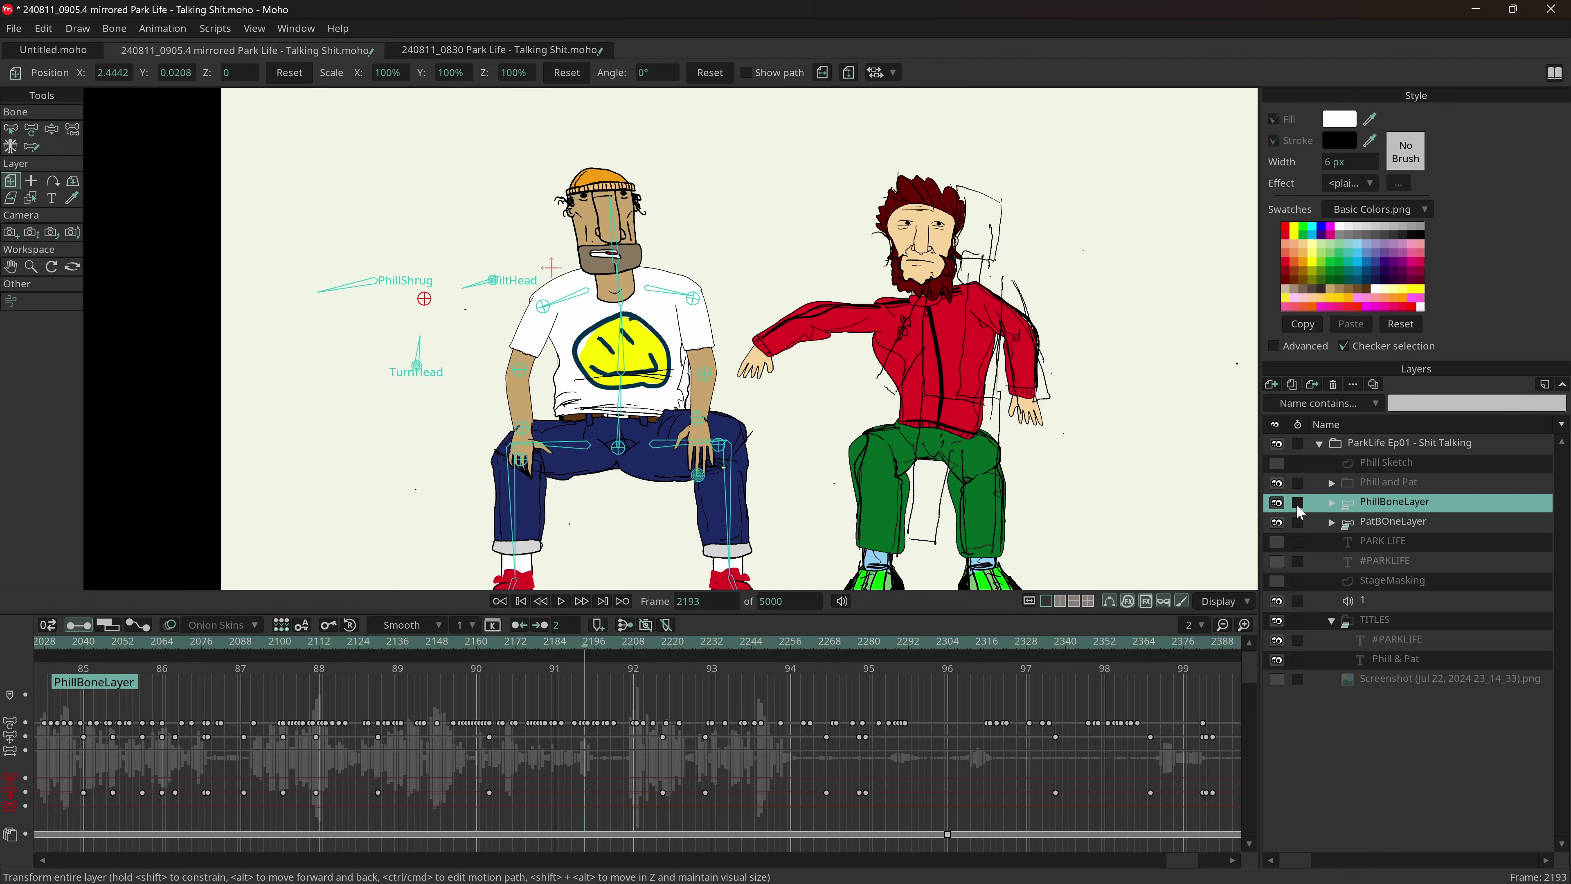
pyautogui.click(1394, 522)
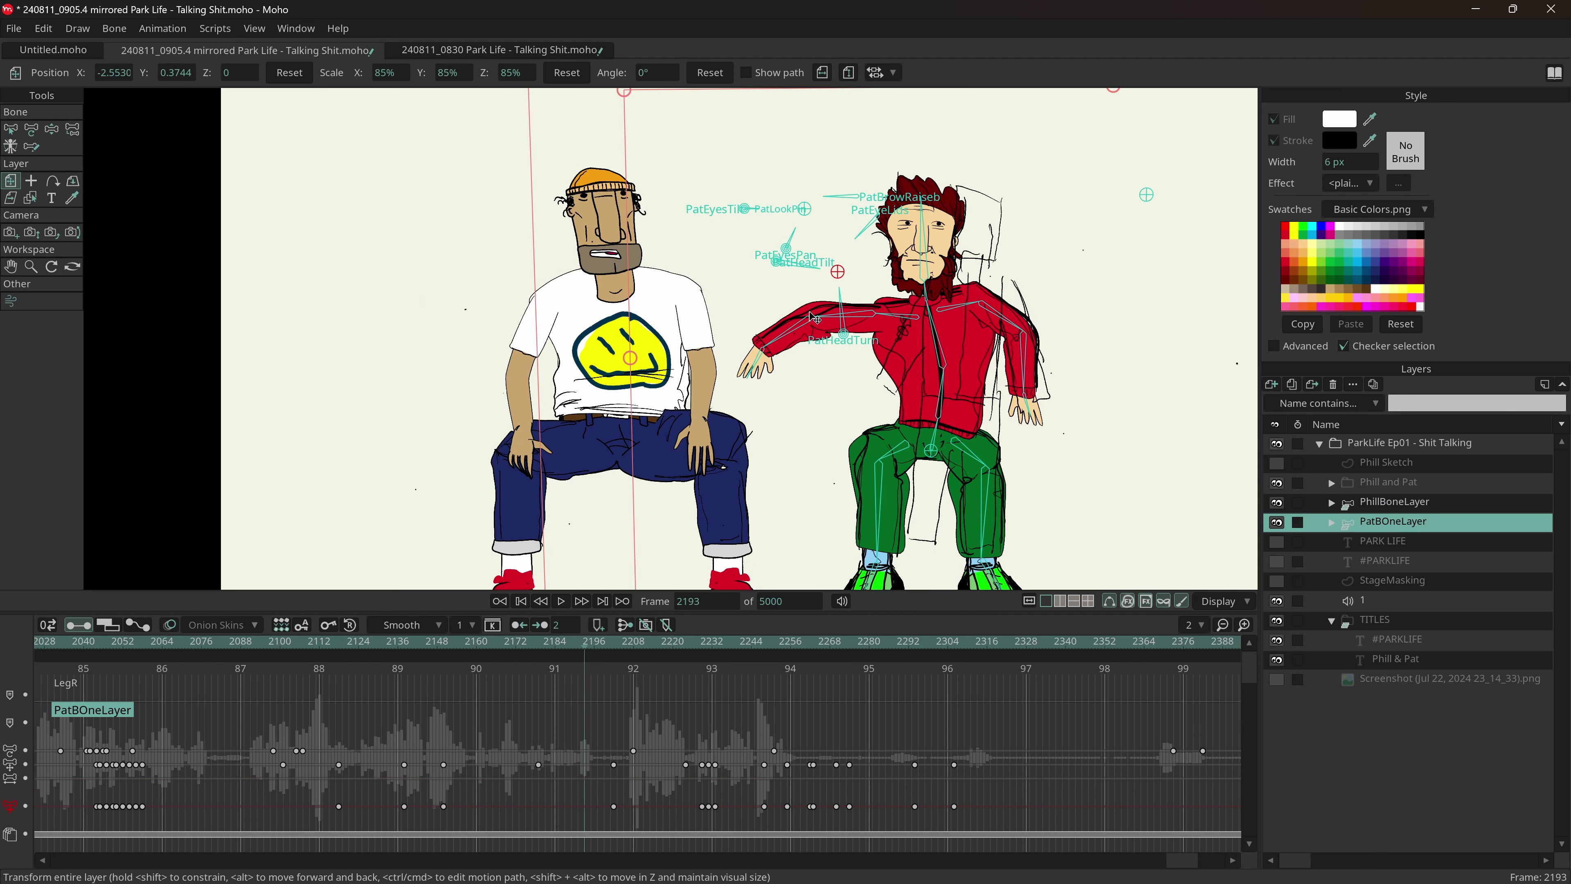
pyautogui.press('z')
pyautogui.moveTo(829, 322); pyautogui.dragTo(761, 348)
pyautogui.press('t')
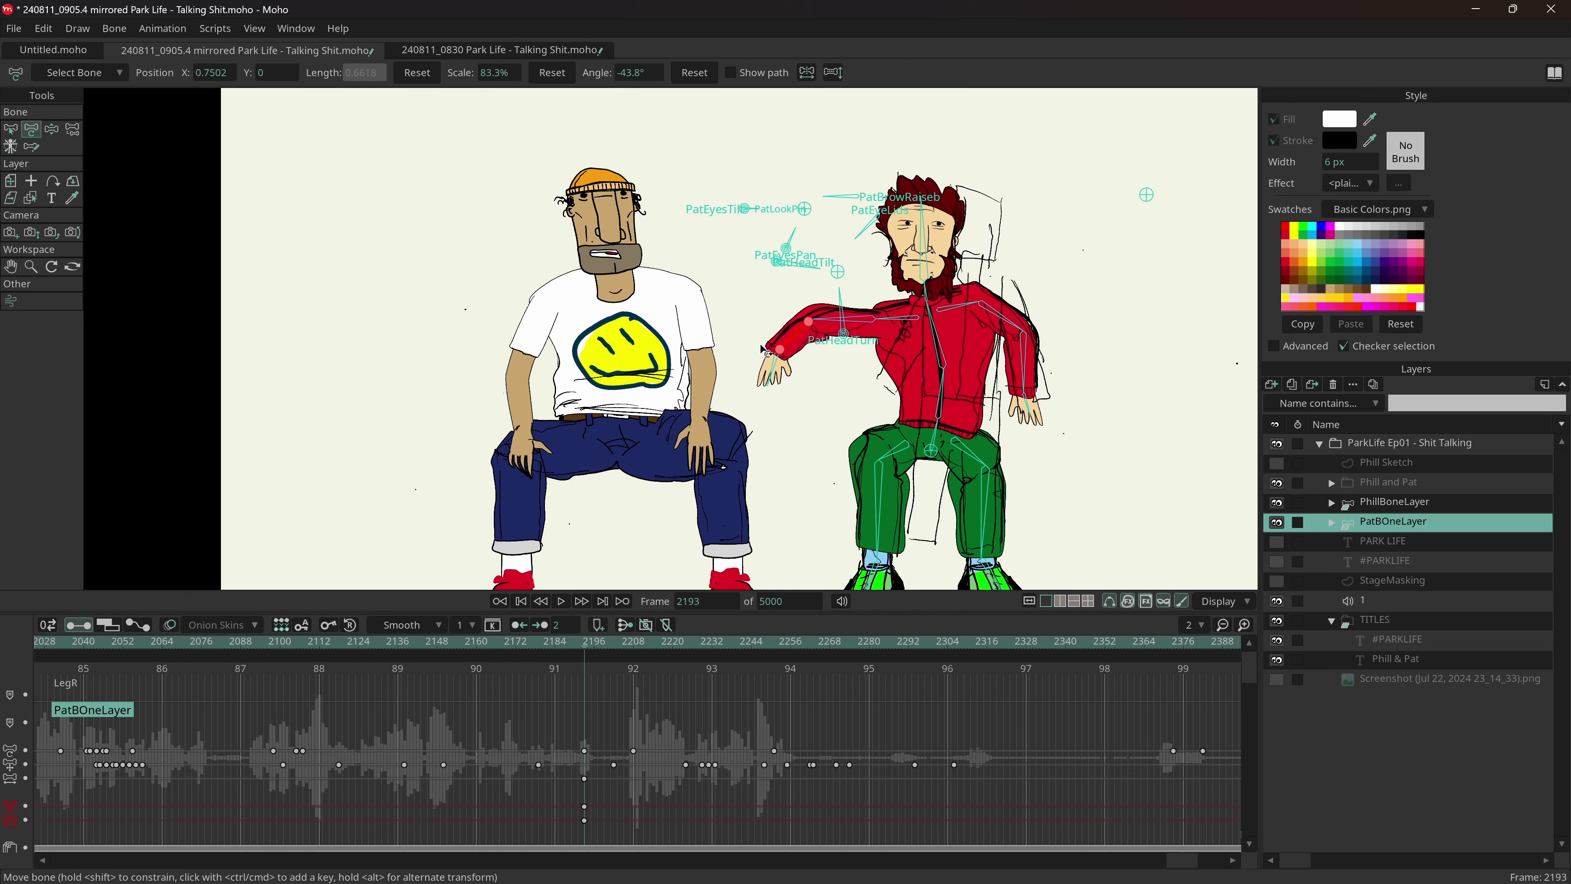
pyautogui.hotkey('ctrl', 'z')
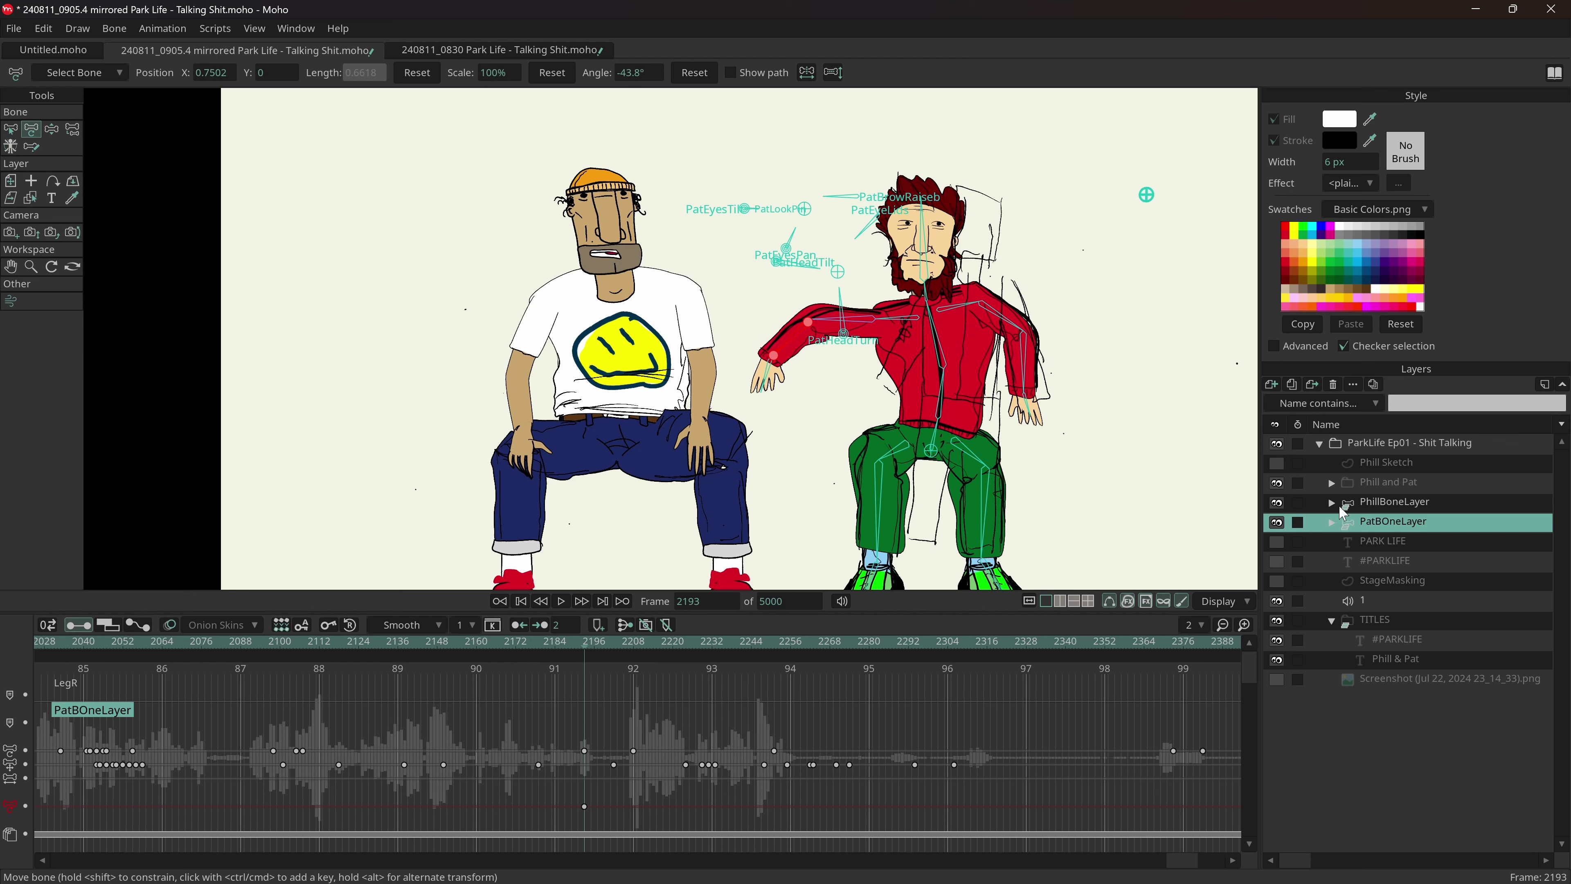
# - Bend Phill's arm with the bones of PhillBoneLayer and move its hand control bone inward across his thigh
pyautogui.click(1397, 502)
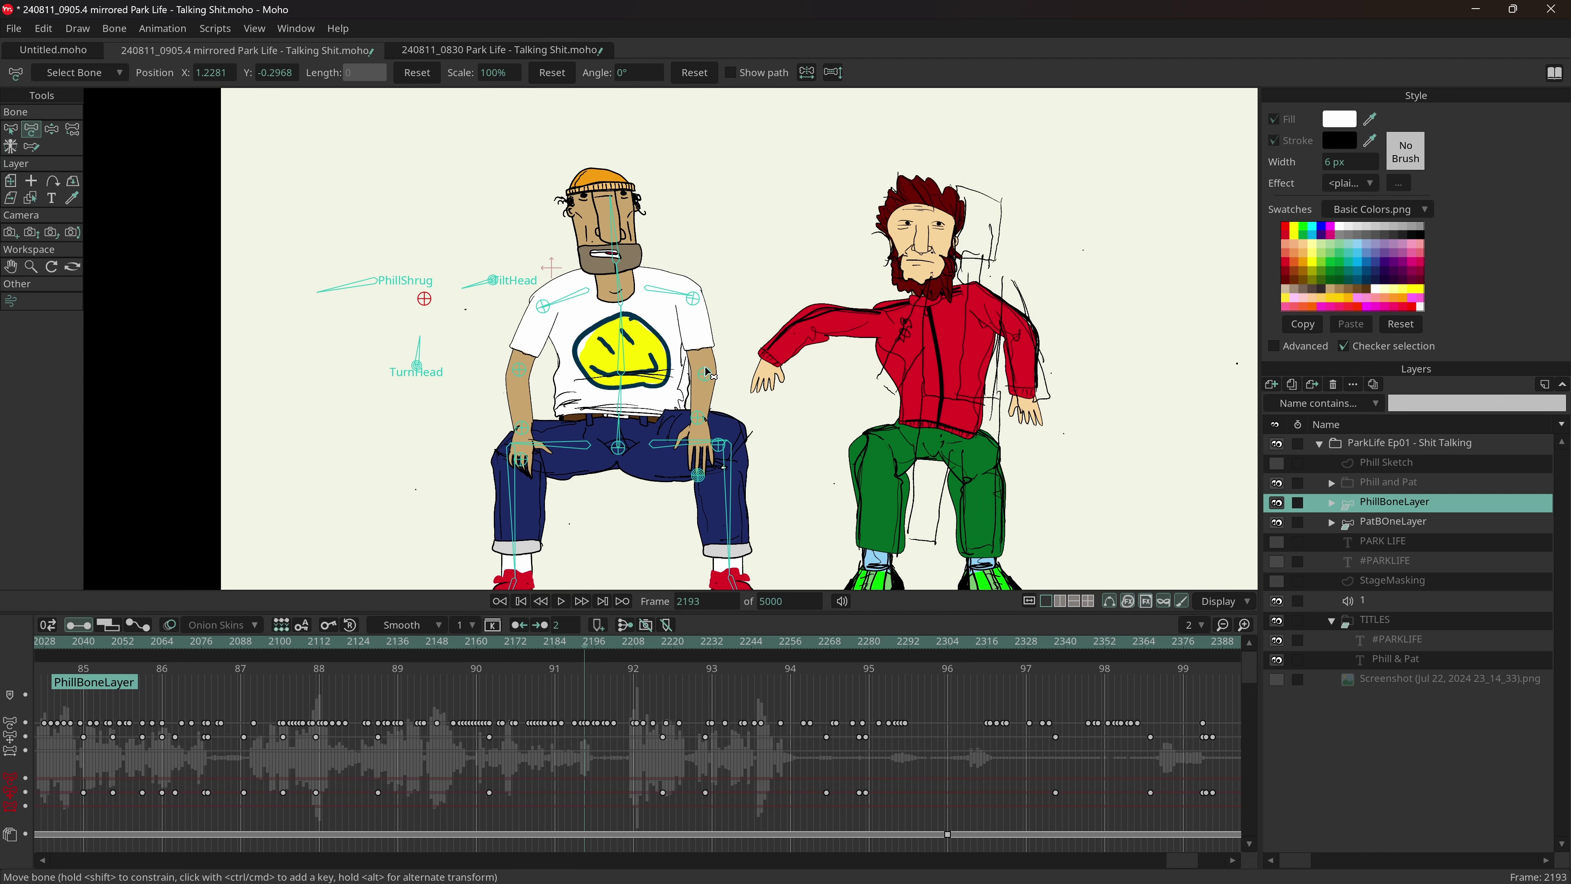
pyautogui.press('z')
pyautogui.moveTo(709, 374); pyautogui.dragTo(700, 408)
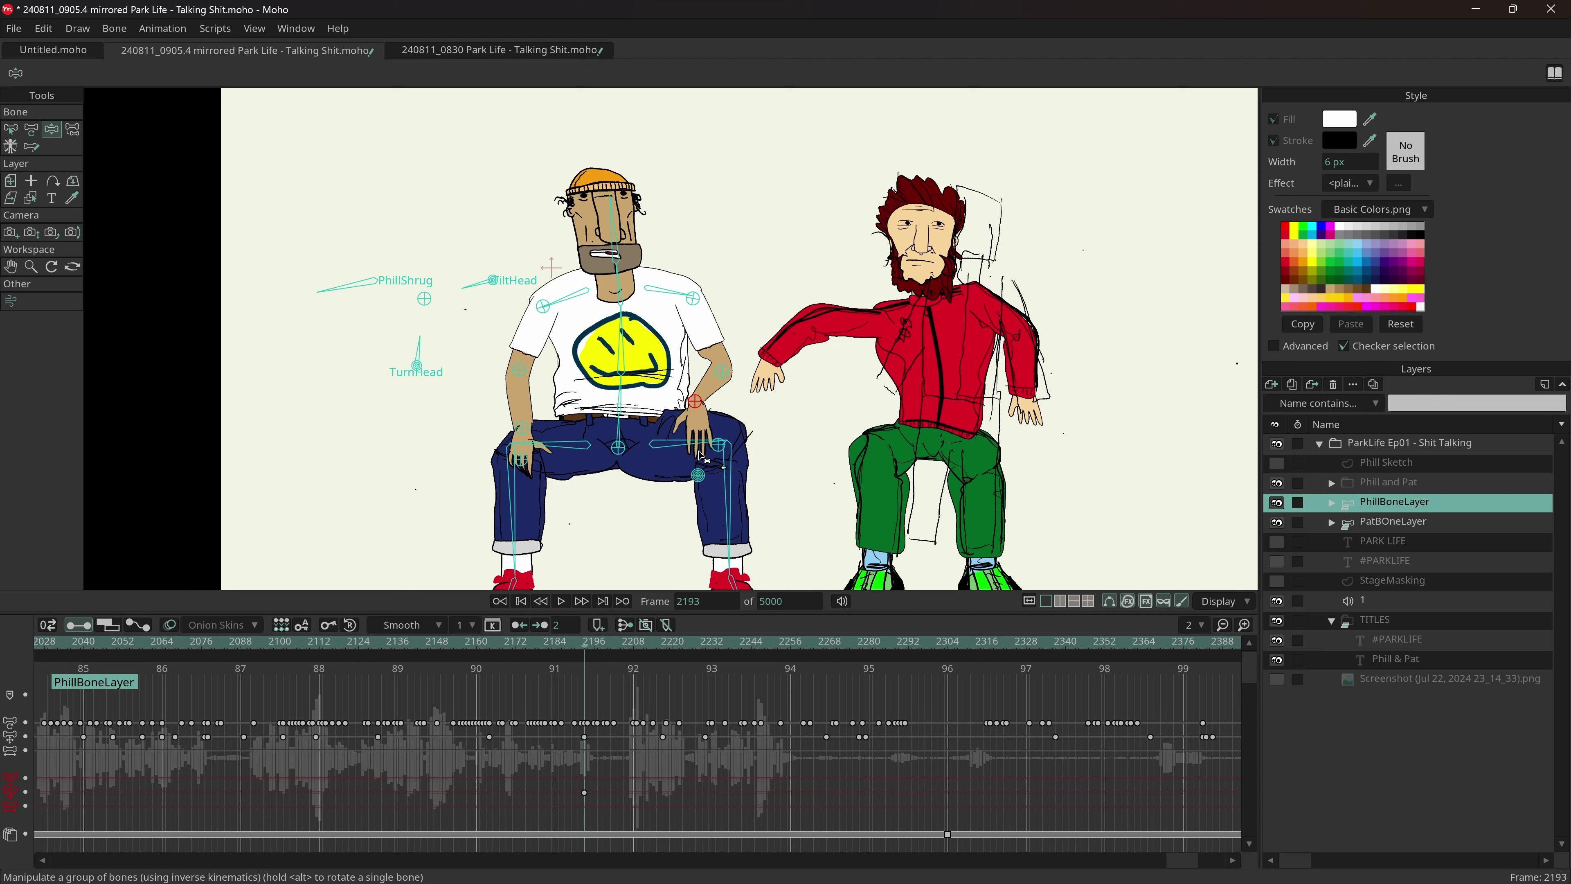
pyautogui.click(699, 477)
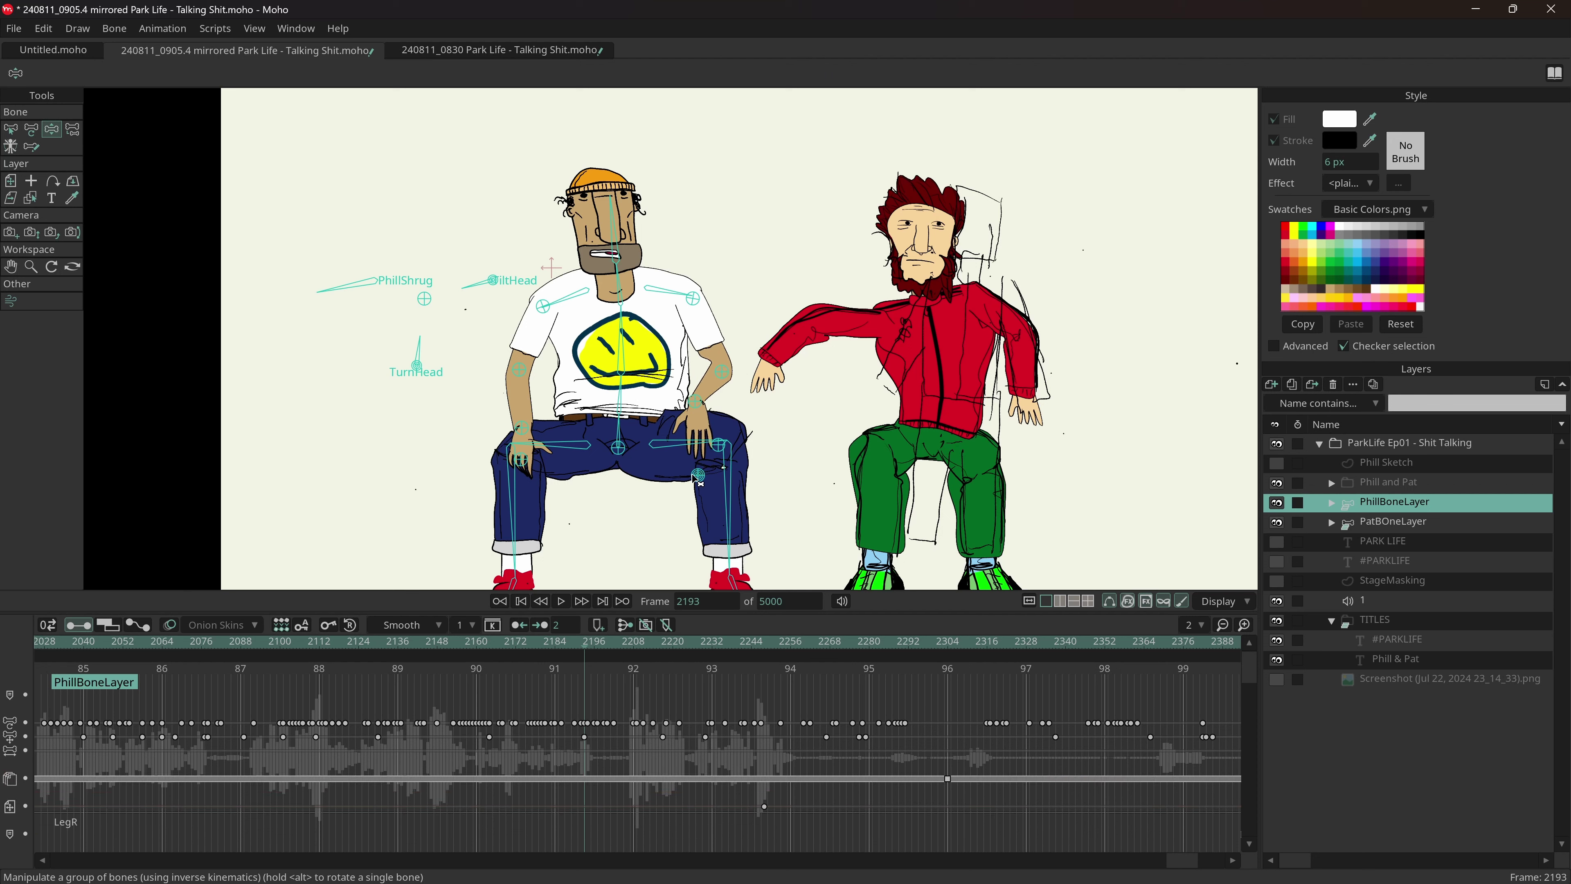
pyautogui.press('t')
pyautogui.moveTo(702, 478); pyautogui.dragTo(650, 470)
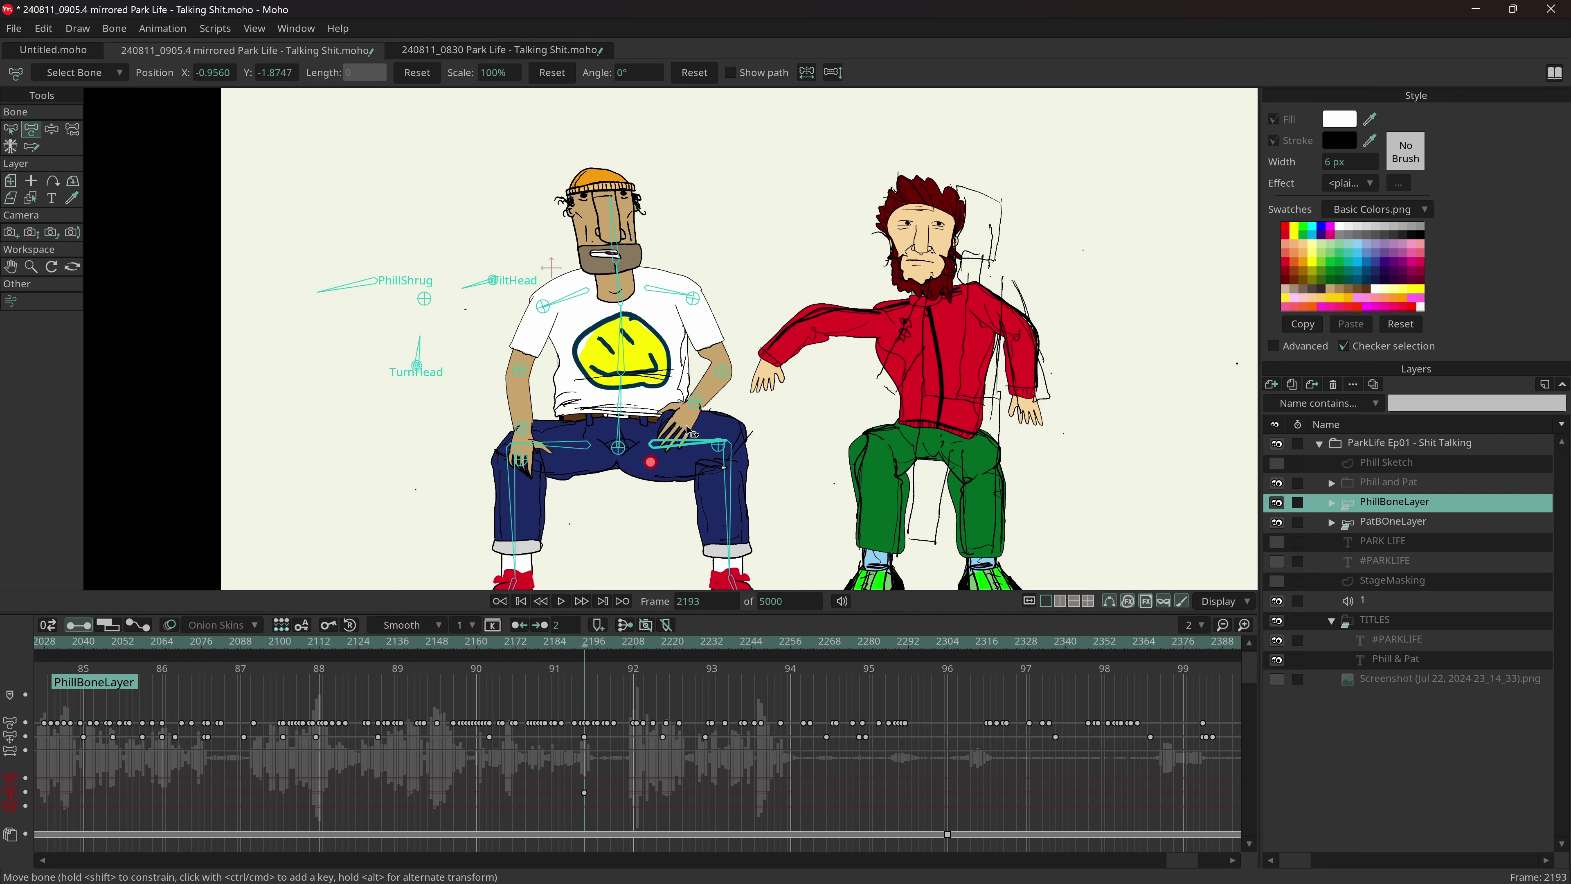
# - Shift Phill's elbow bone slightly inward and make small adjustments to the shoulder and wrist bones of his bent arm
pyautogui.moveTo(700, 404); pyautogui.dragTo(718, 346)
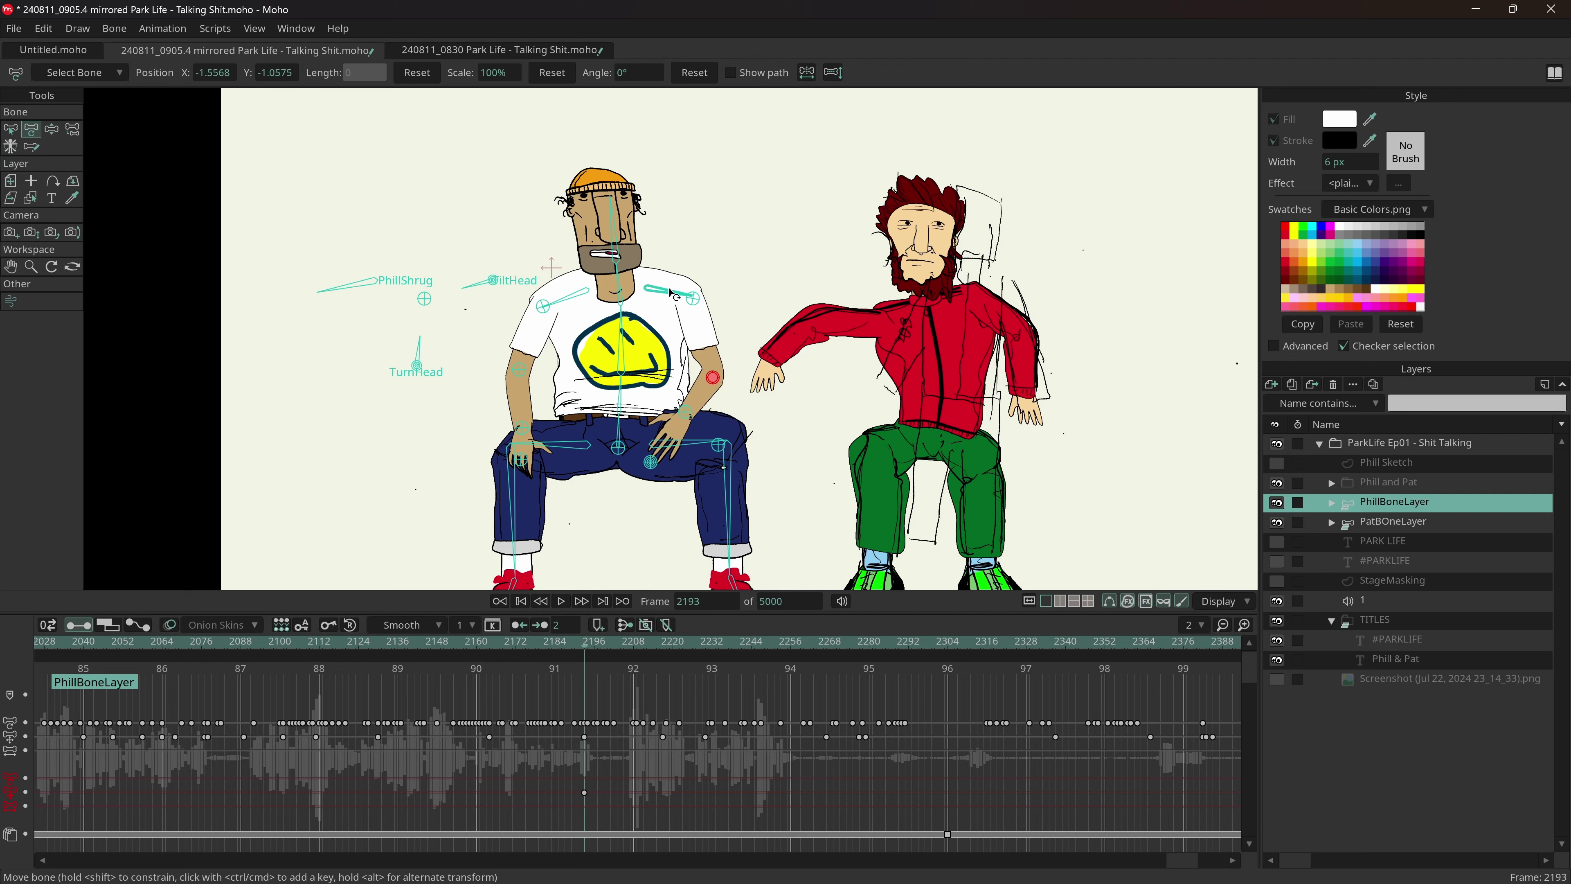
pyautogui.click(676, 302)
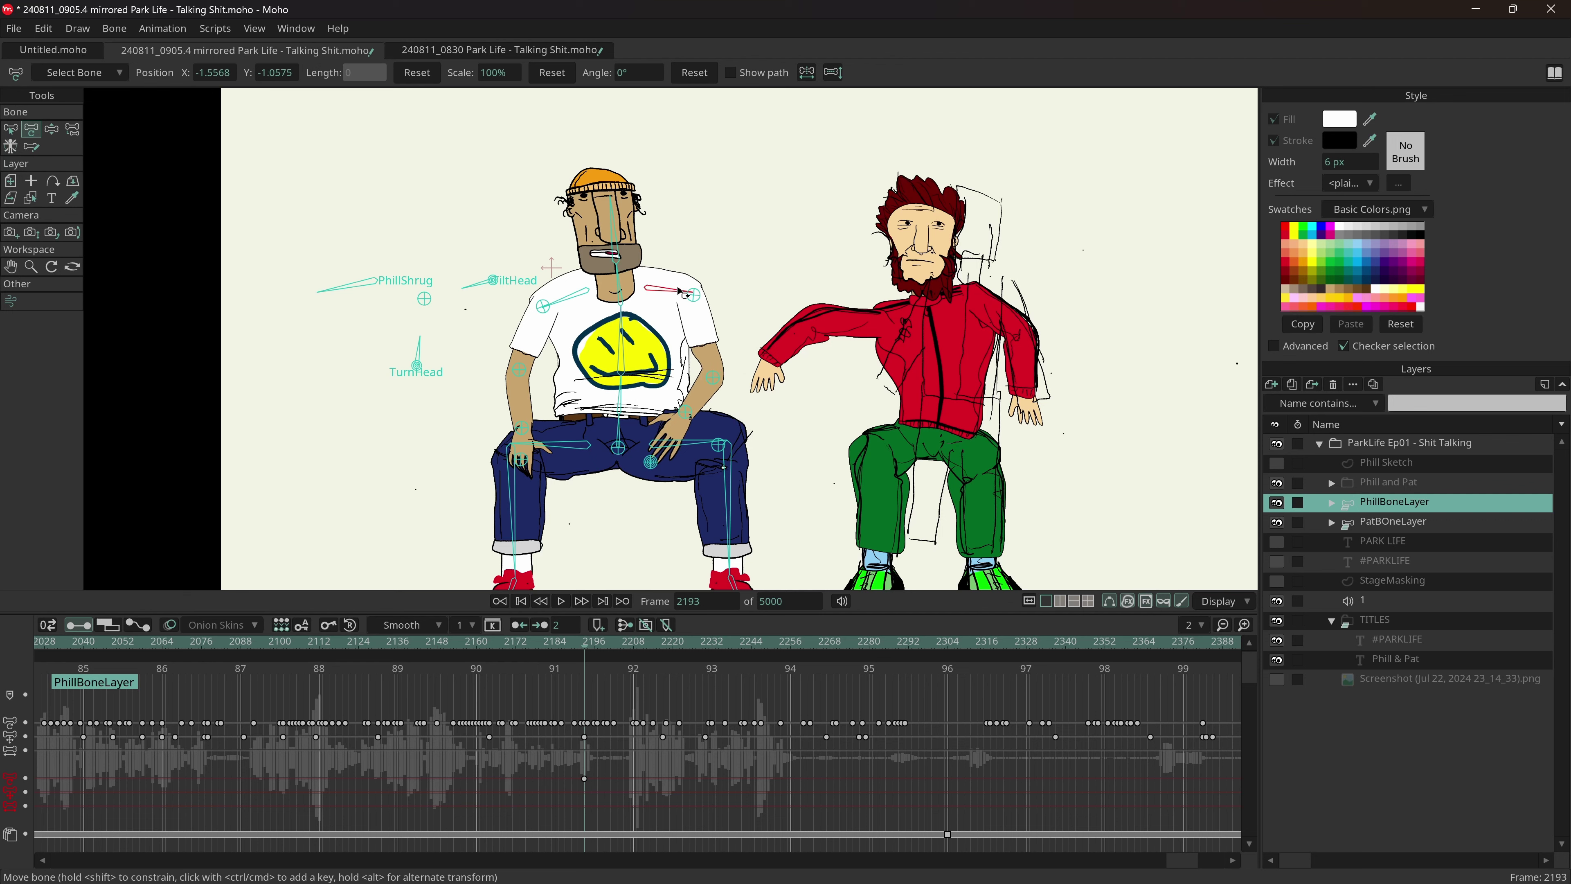
pyautogui.click(712, 377)
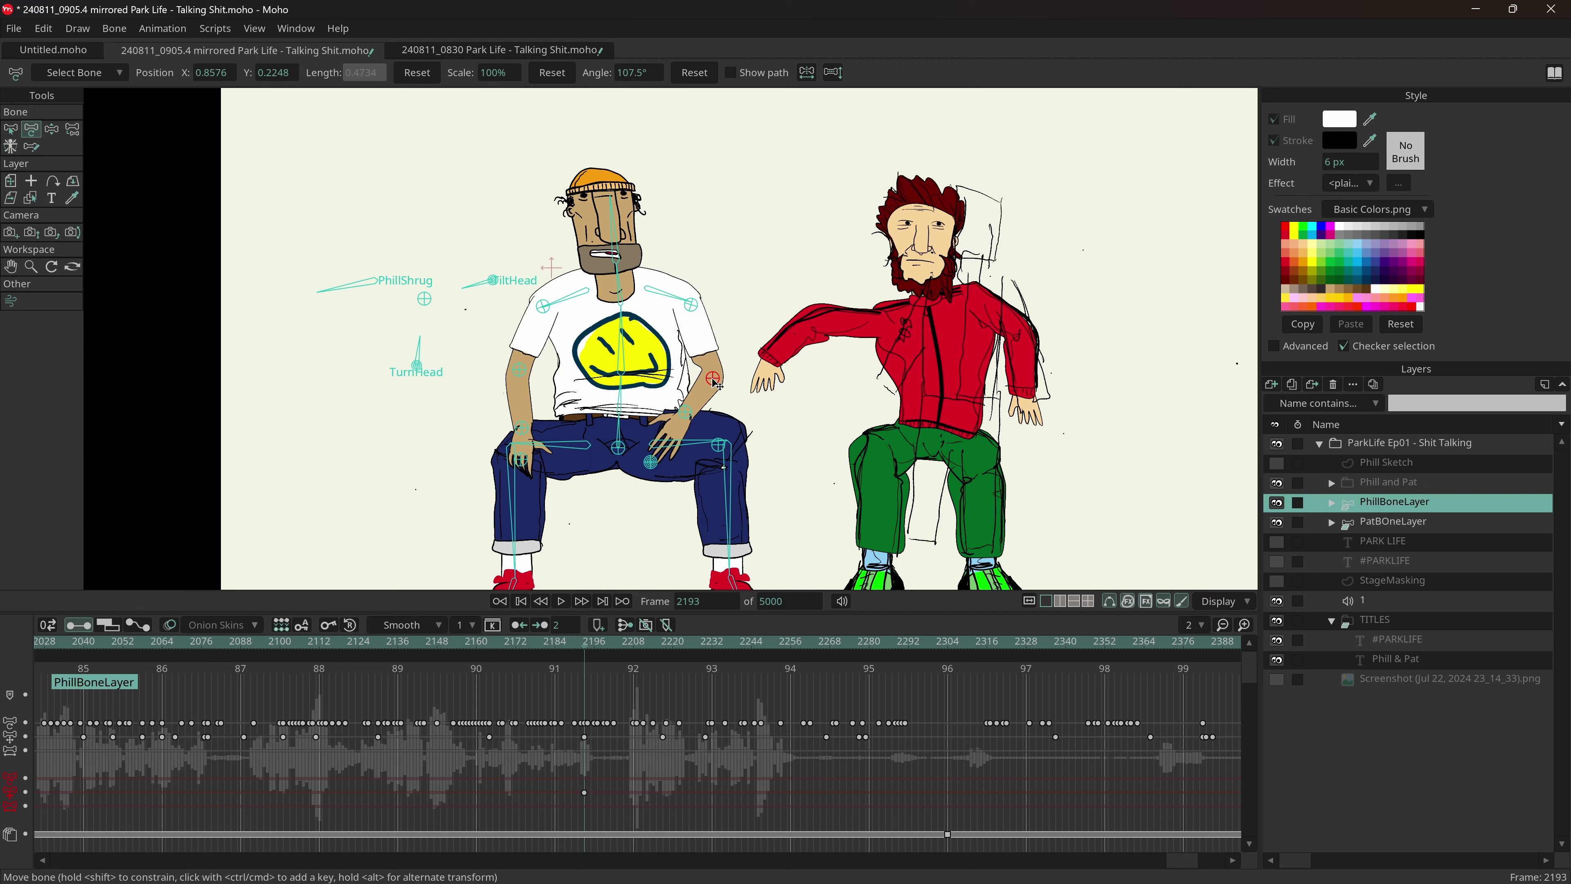
pyautogui.click(691, 415)
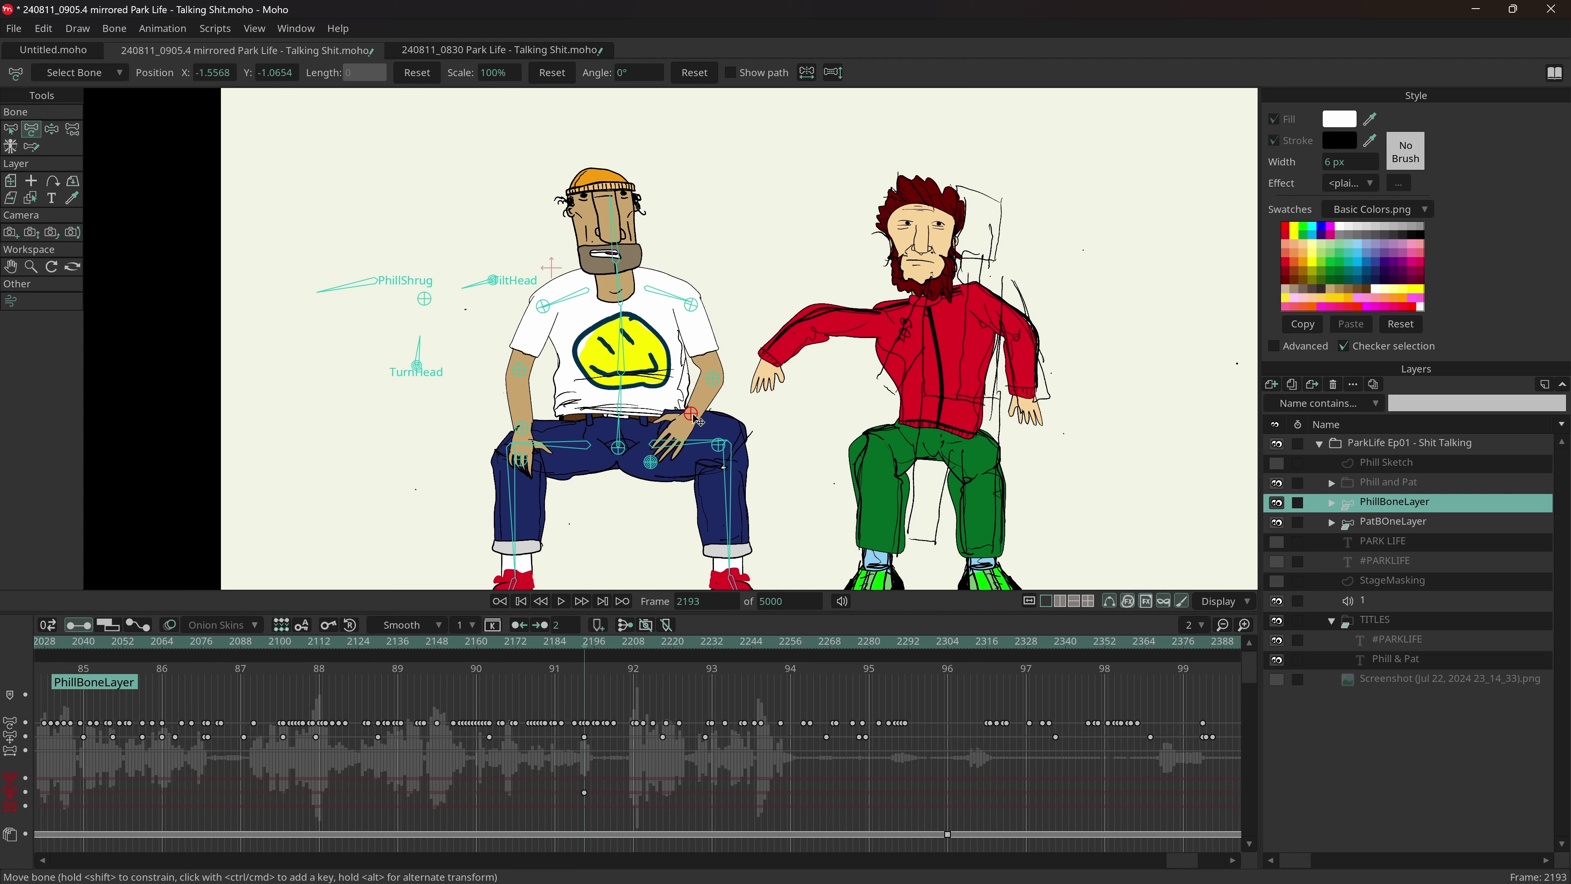
pyautogui.moveTo(699, 420); pyautogui.dragTo(692, 413)
# - Repose Phill's bent arm with its elbow and hand bones, trying the hand over his knee before resting it on his thigh with the elbow outward
pyautogui.moveTo(651, 462); pyautogui.dragTo(668, 462)
pyautogui.moveTo(713, 377); pyautogui.dragTo(690, 381)
pyautogui.moveTo(657, 461); pyautogui.dragTo(745, 445)
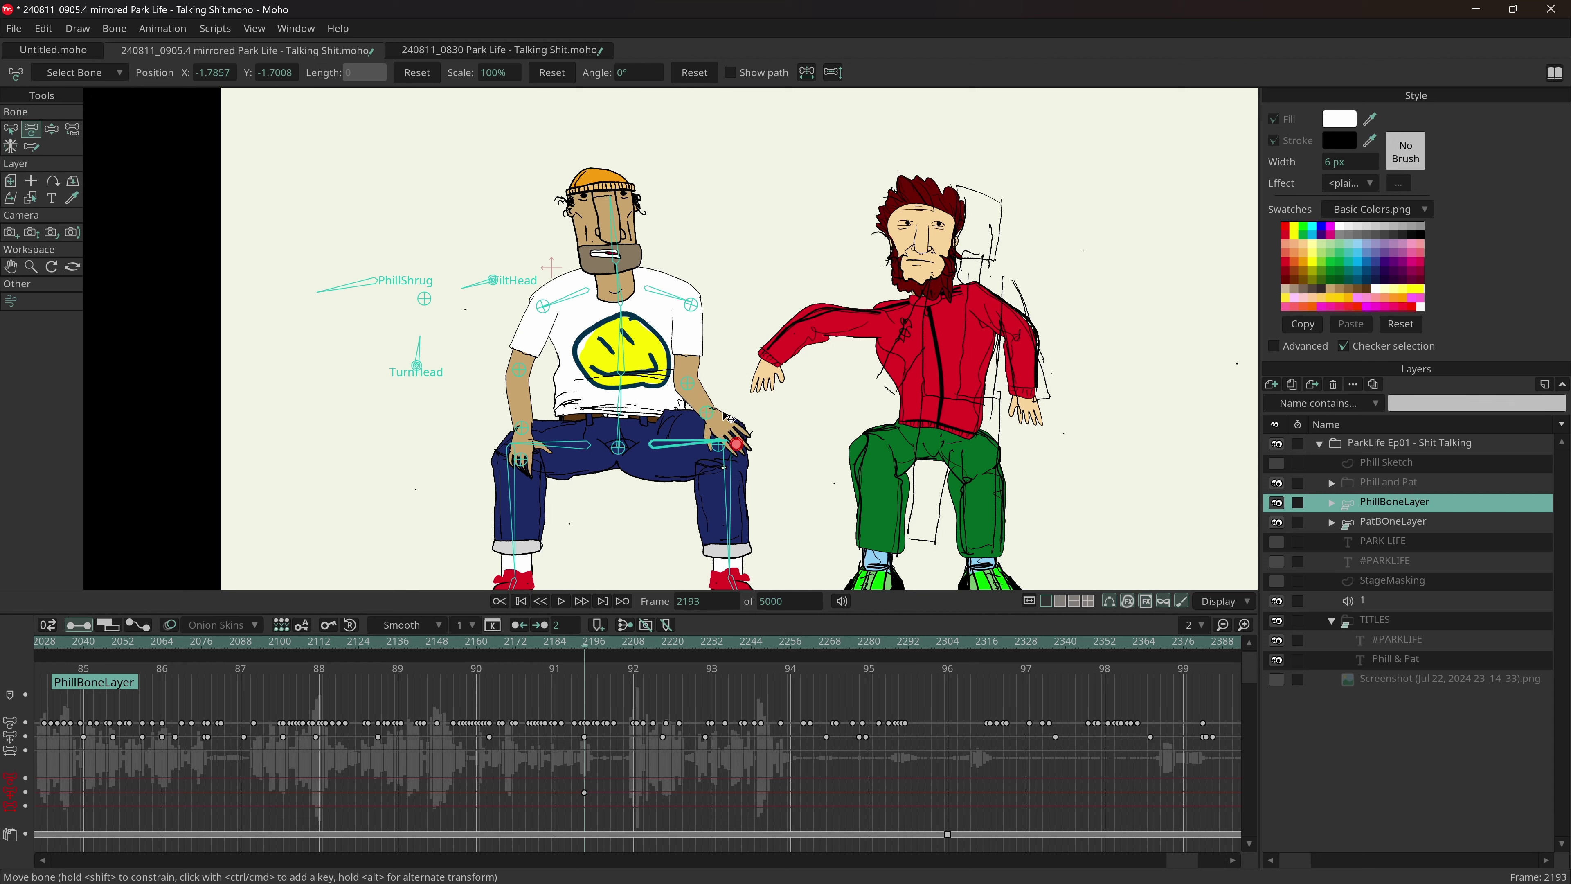
pyautogui.click(688, 387)
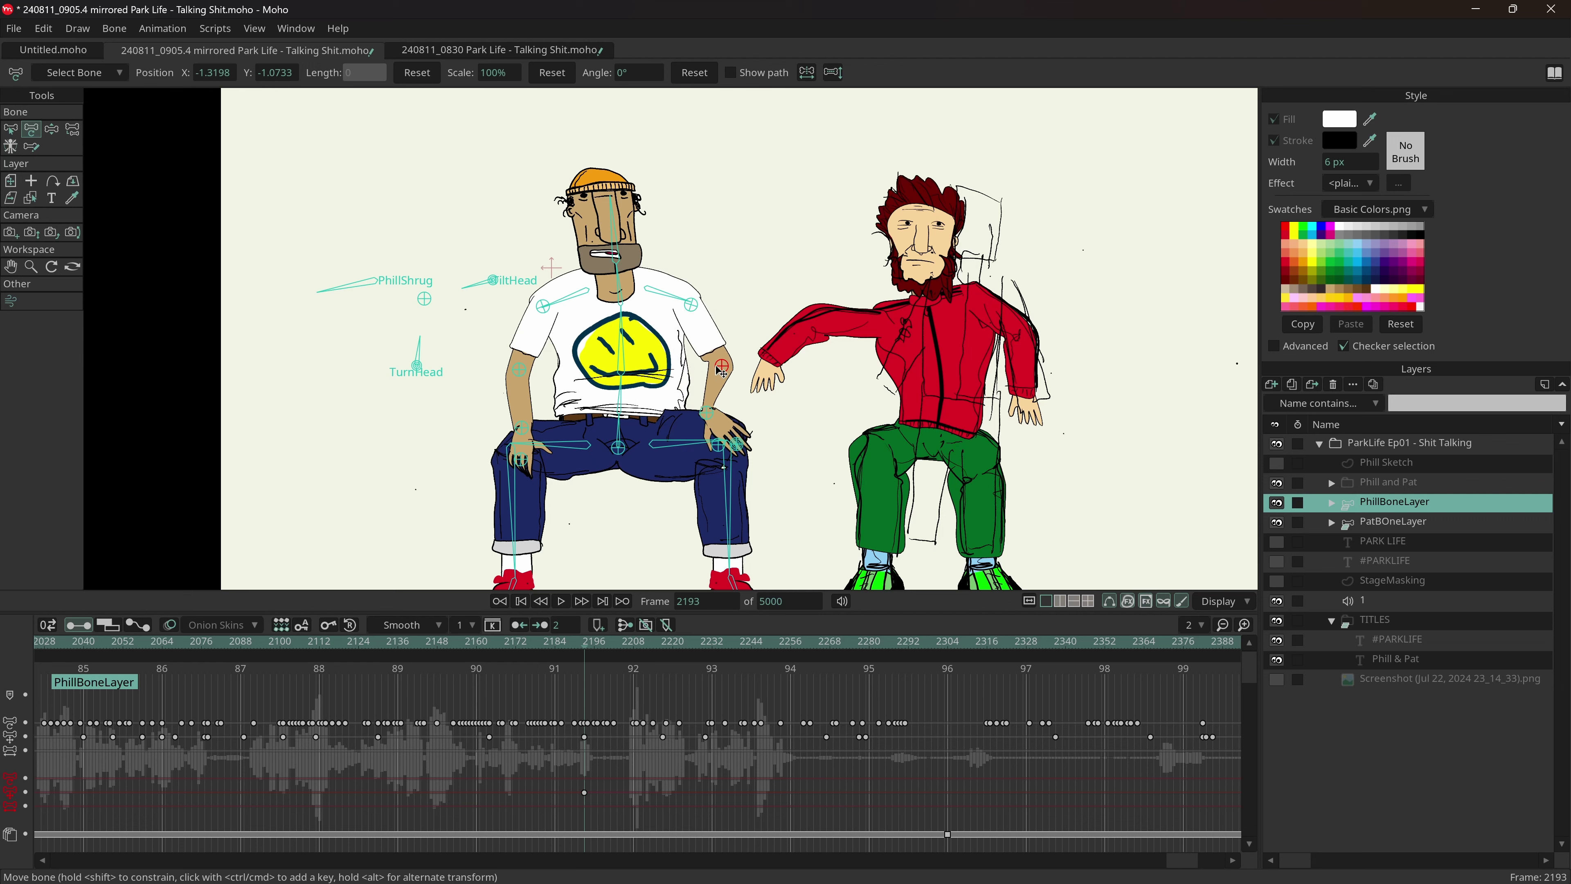
pyautogui.moveTo(699, 371); pyautogui.dragTo(753, 438)
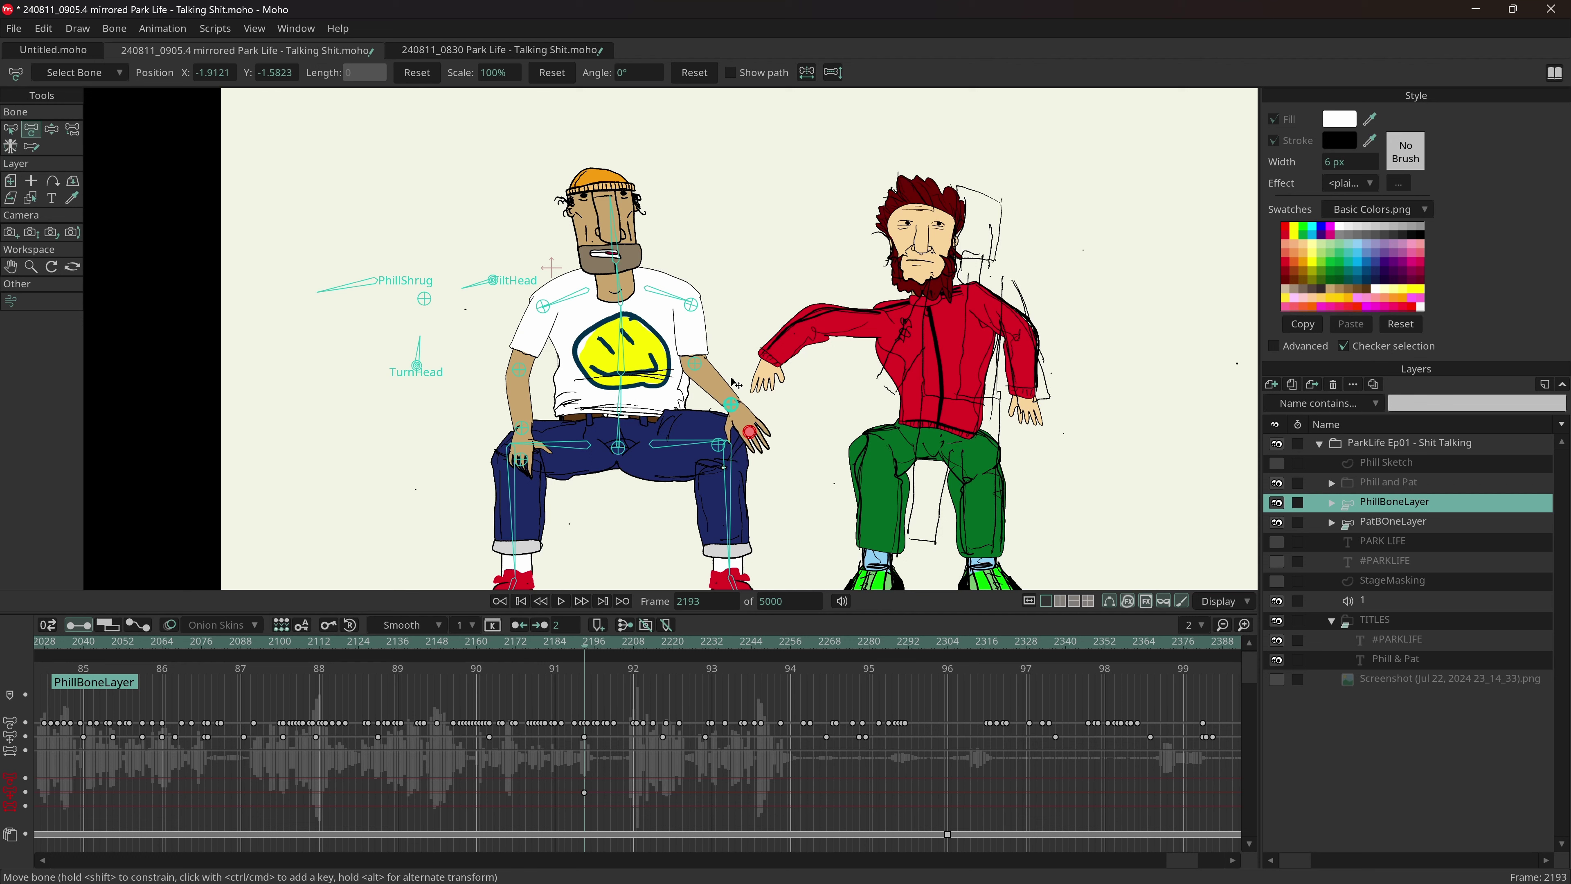
pyautogui.moveTo(694, 365); pyautogui.dragTo(697, 423)
pyautogui.click(690, 442)
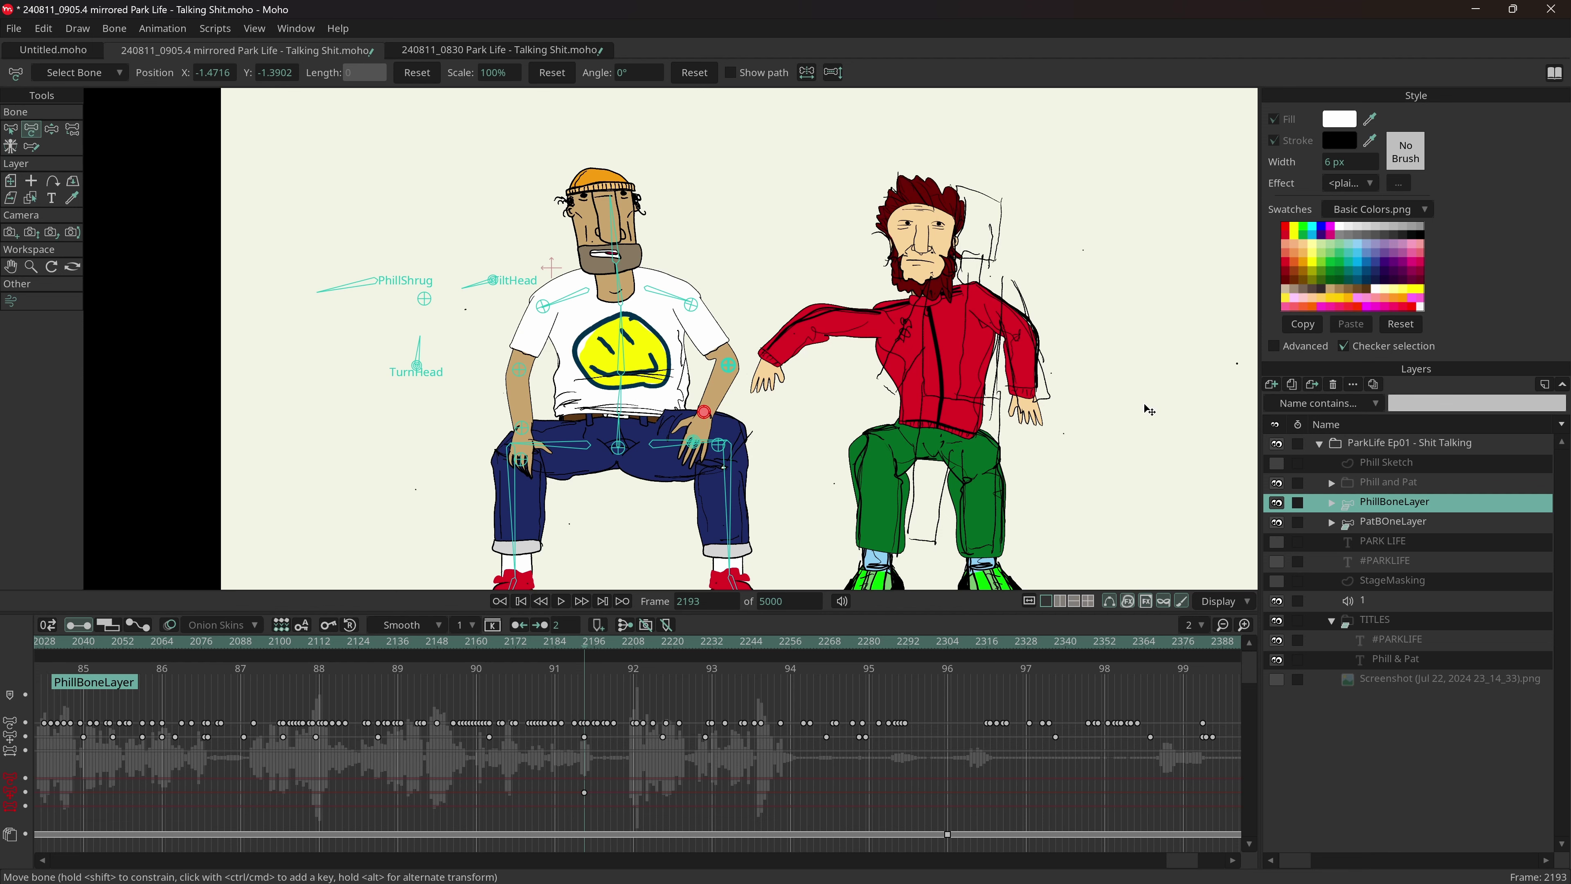
pyautogui.scroll(-1, 1151, 410)
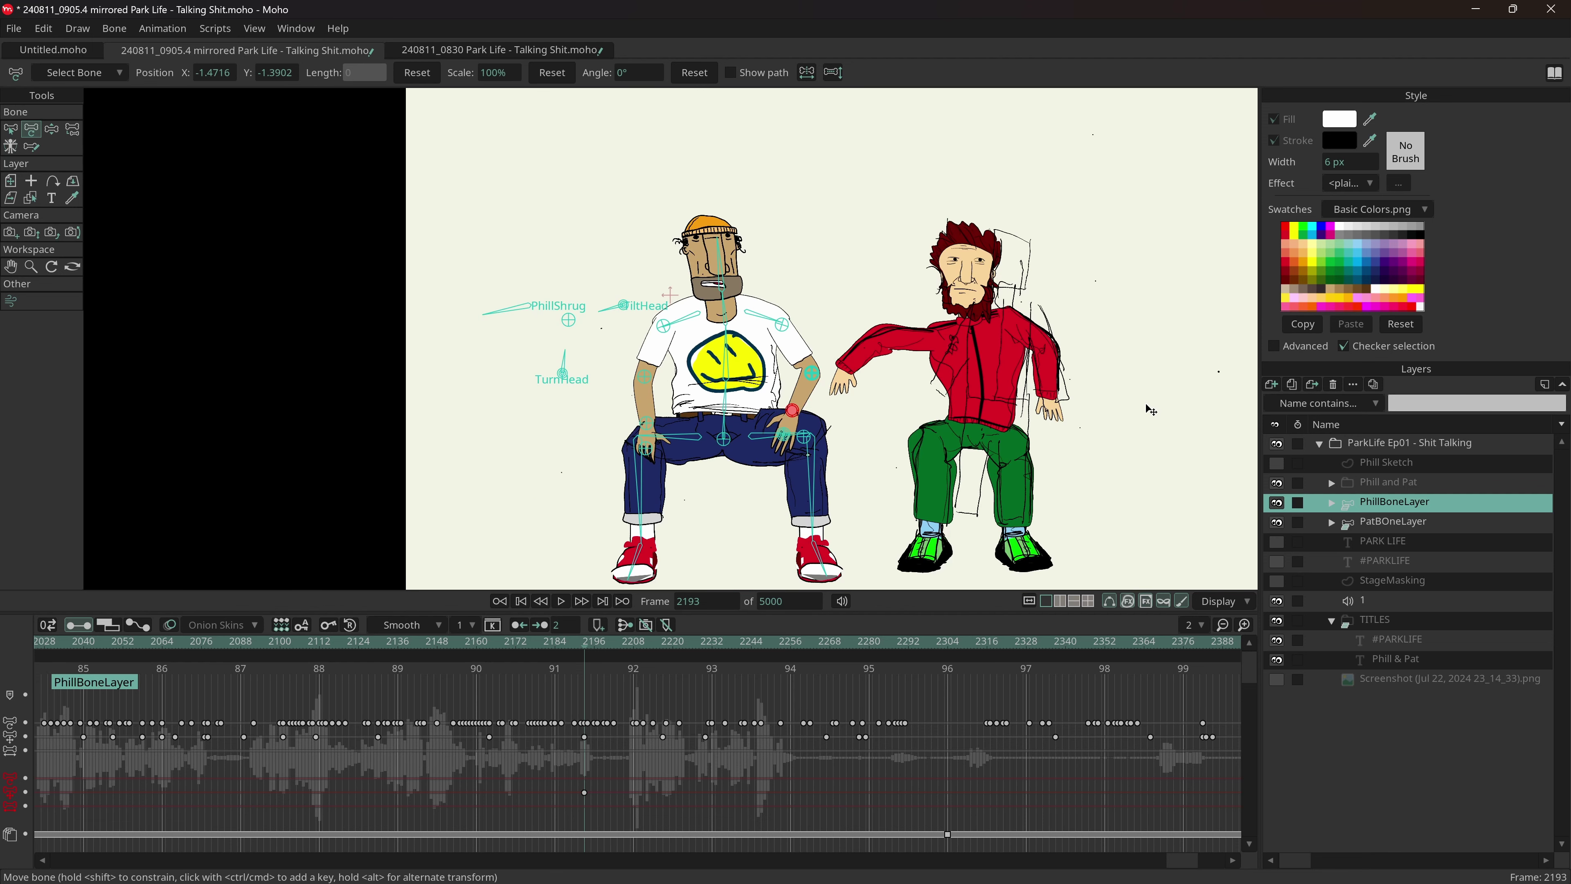
pyautogui.scroll(1, 1151, 410)
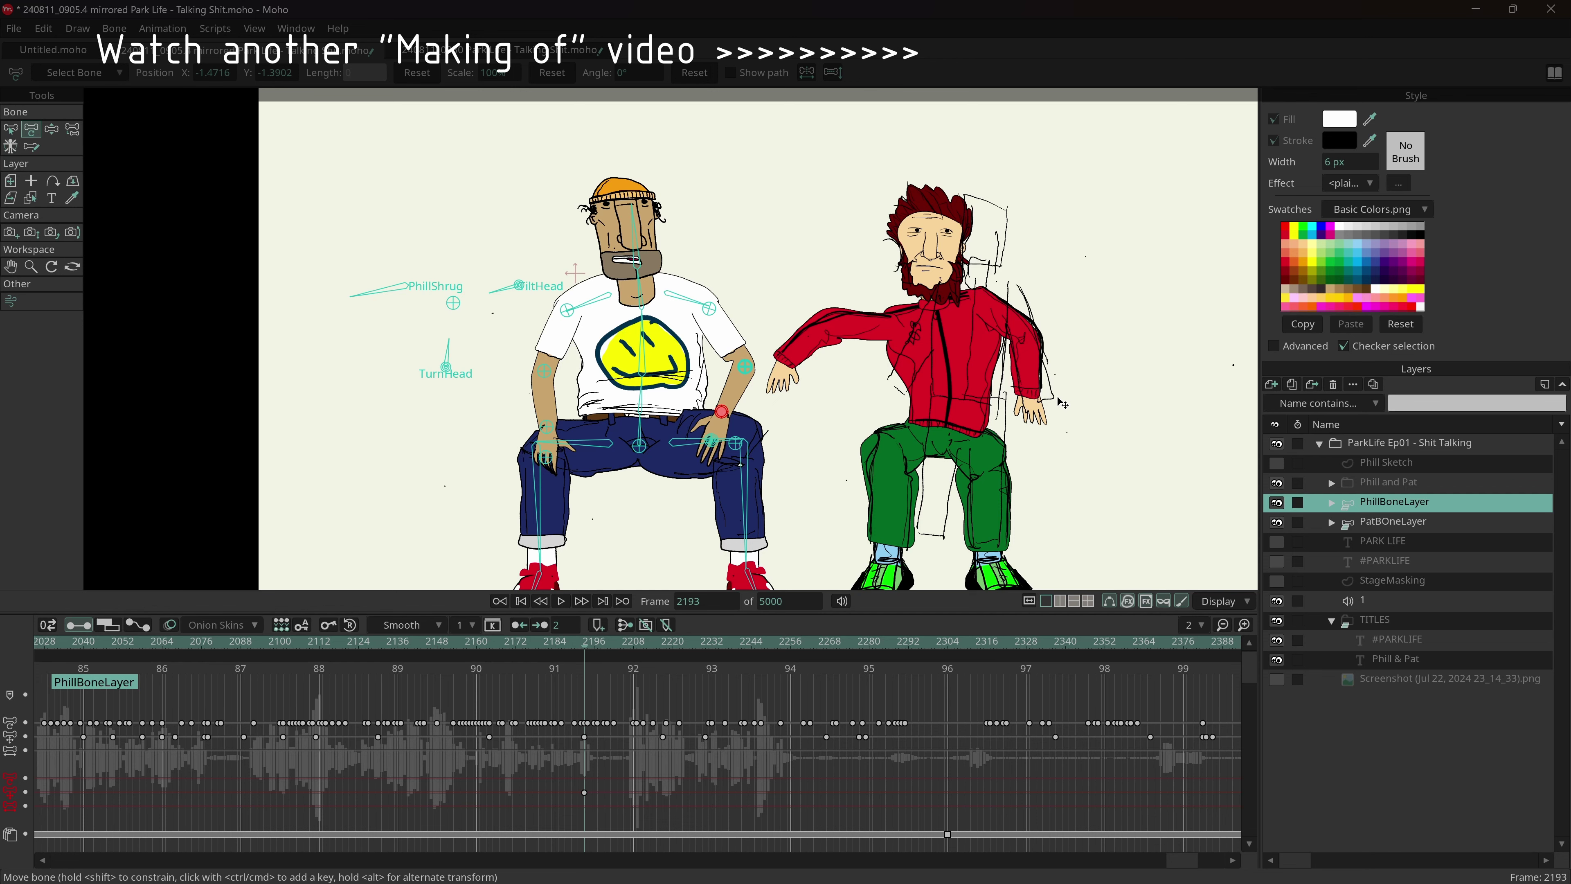
pyautogui.scroll(5, 1062, 404)
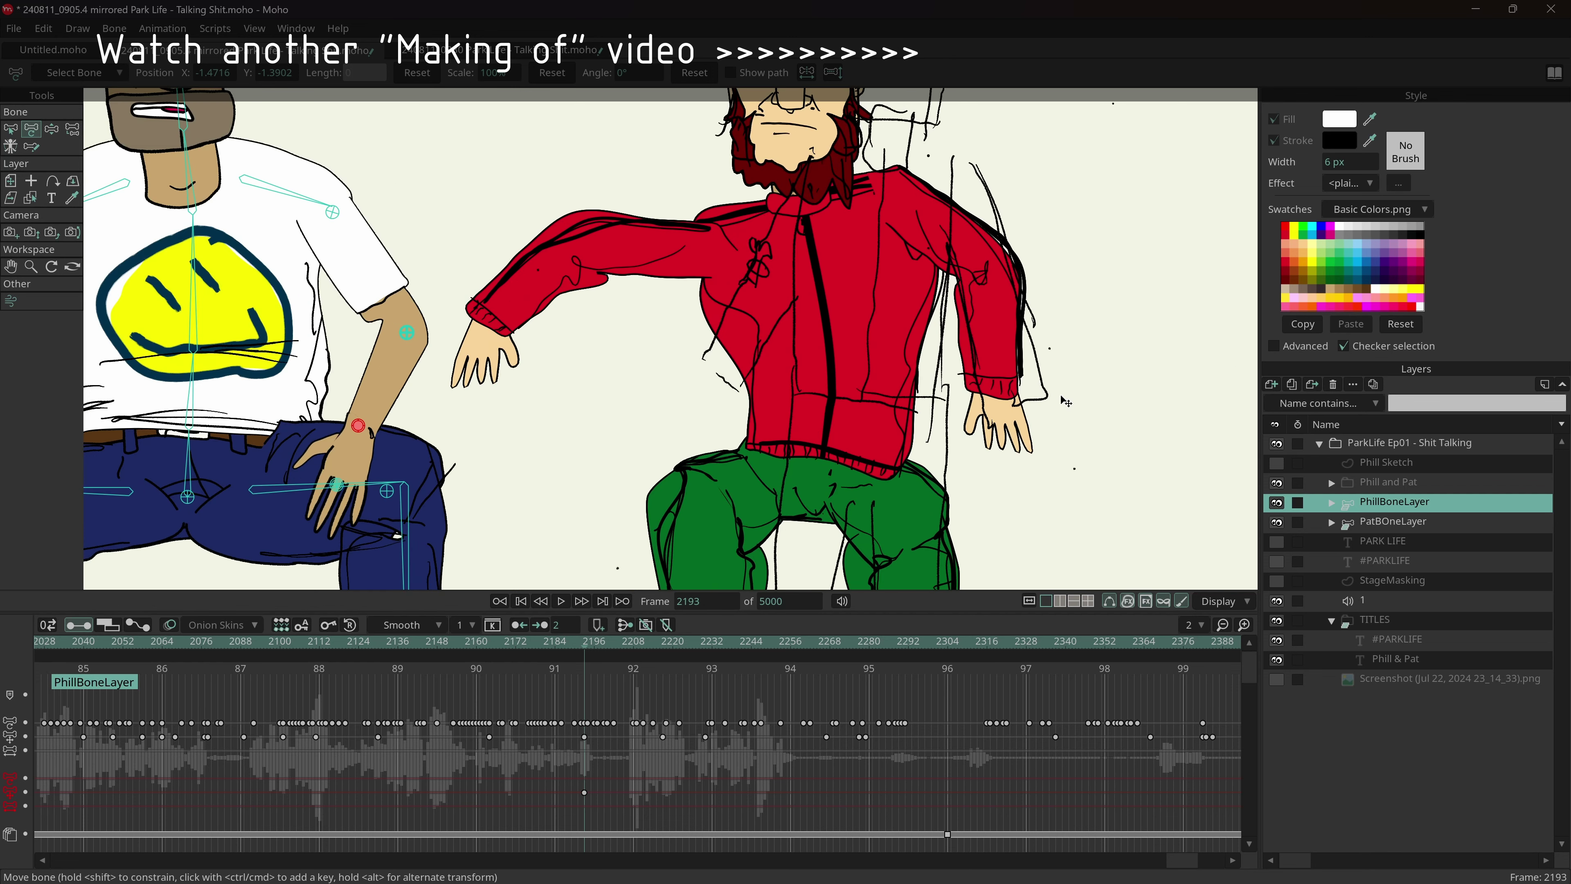
pyautogui.scroll(-4, 1119, 469)
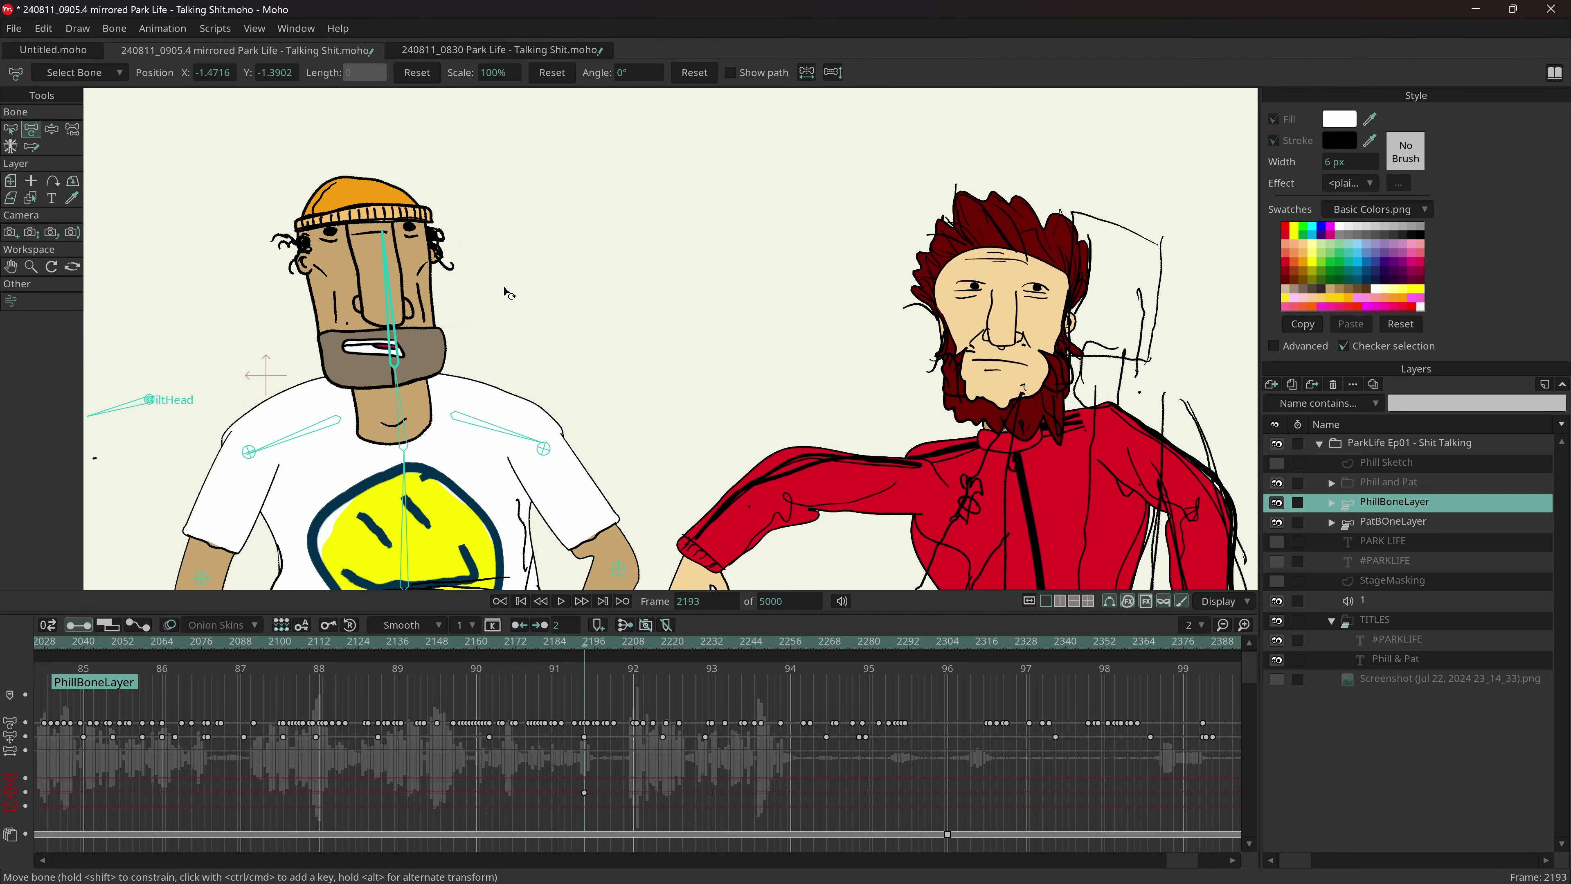
pyautogui.scroll(-3, 504, 294)
pyautogui.scroll(1, 567, 276)
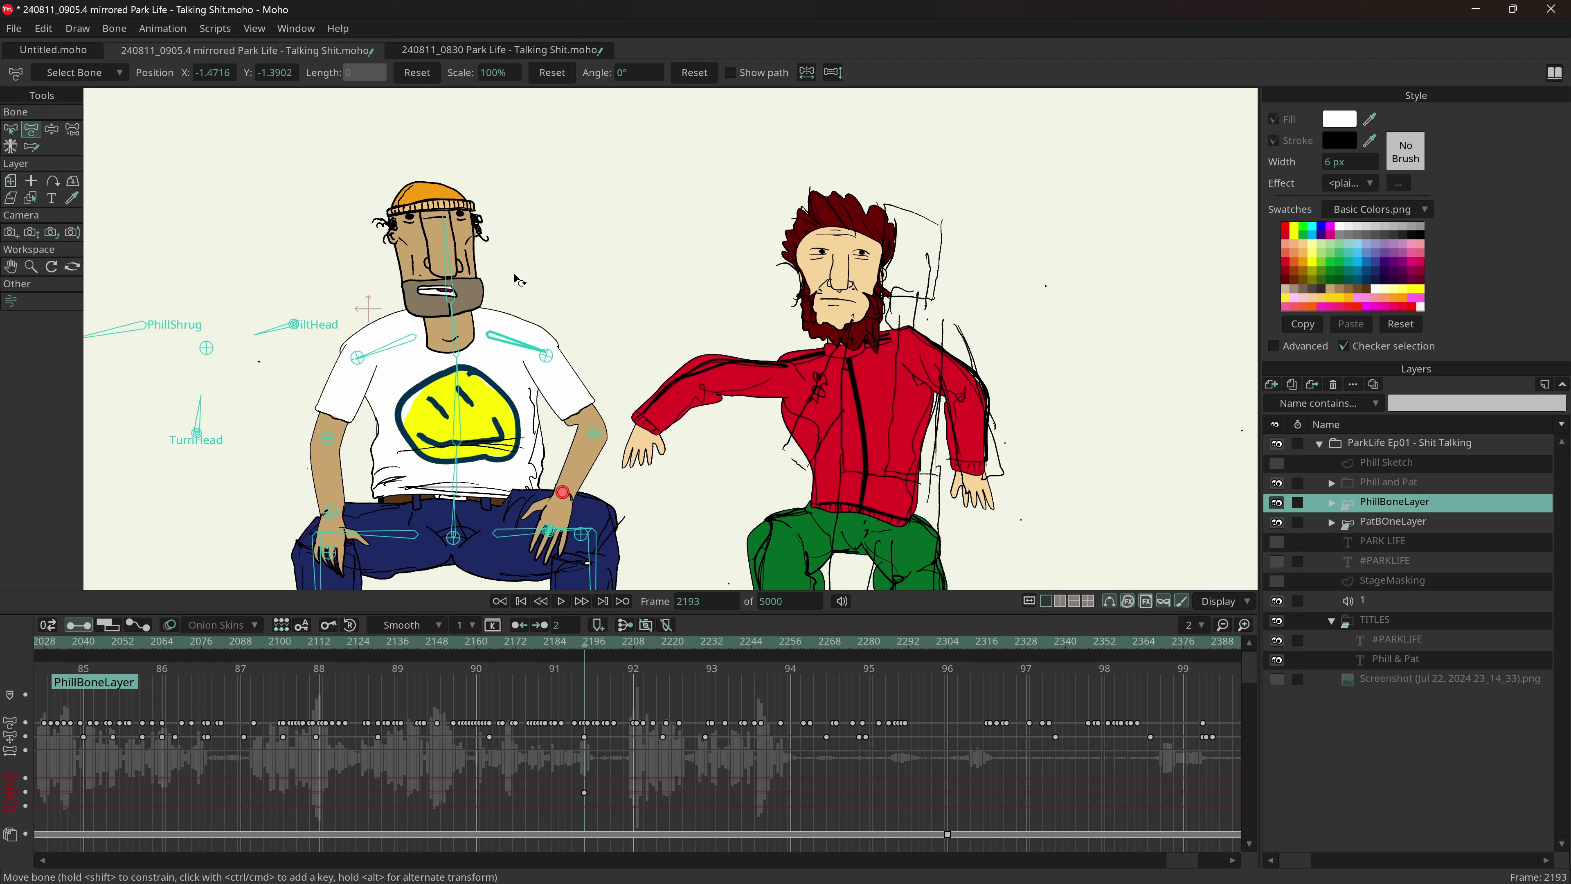
pyautogui.scroll(3, 583, 215)
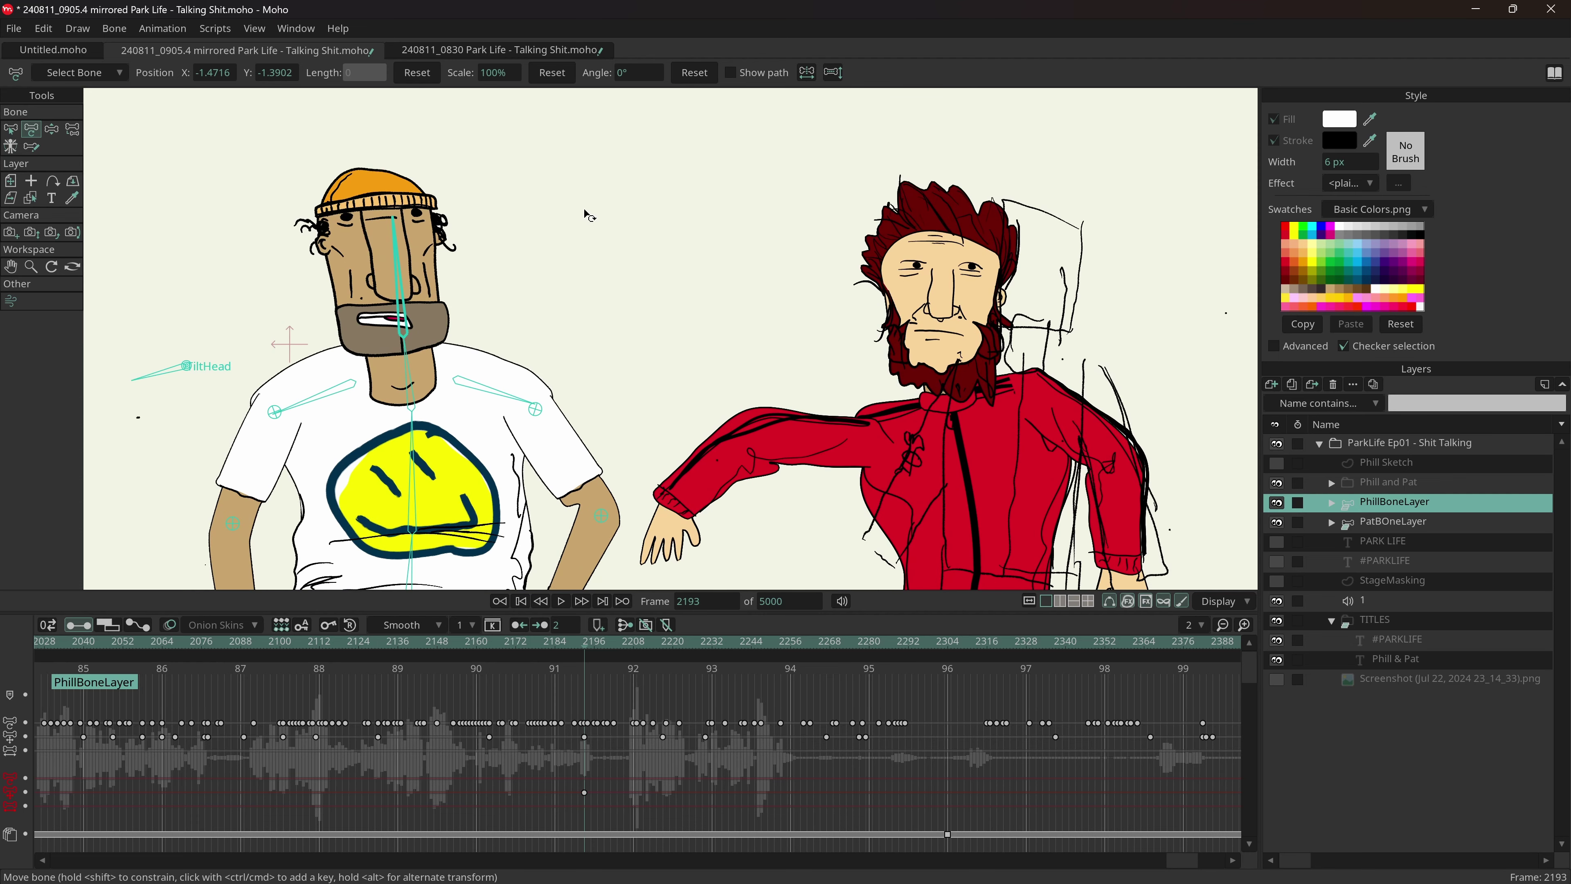
pyautogui.scroll(-2, 587, 214)
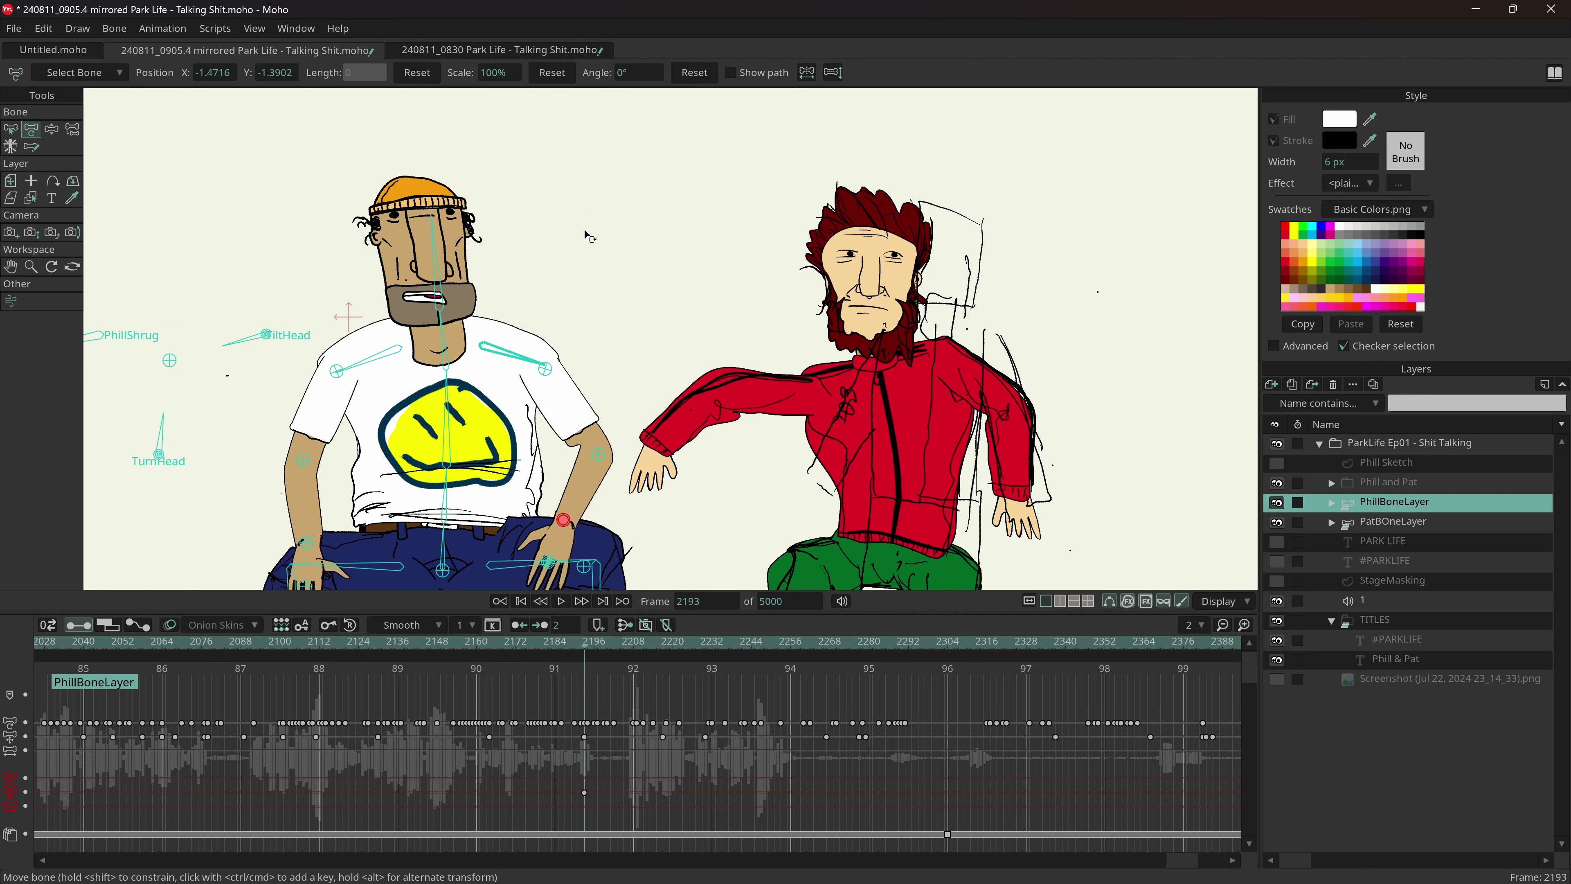
pyautogui.scroll(-1, 587, 235)
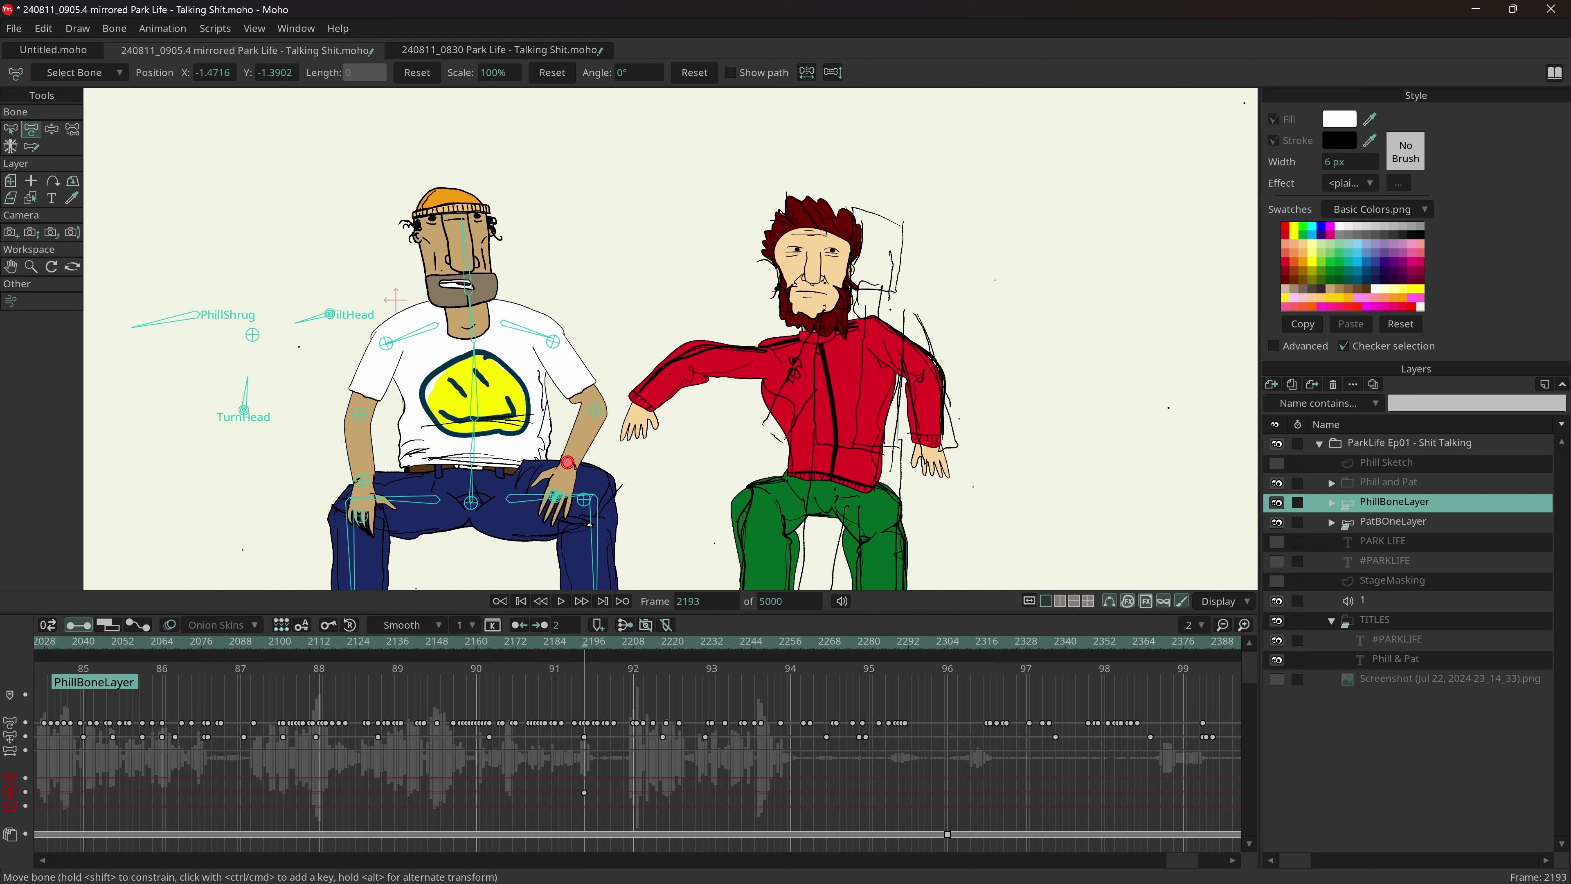
# - Switch to the browser and view the CoinOP Animations community page on YouTube, up to the channel header
pyautogui.click(1058, 870)
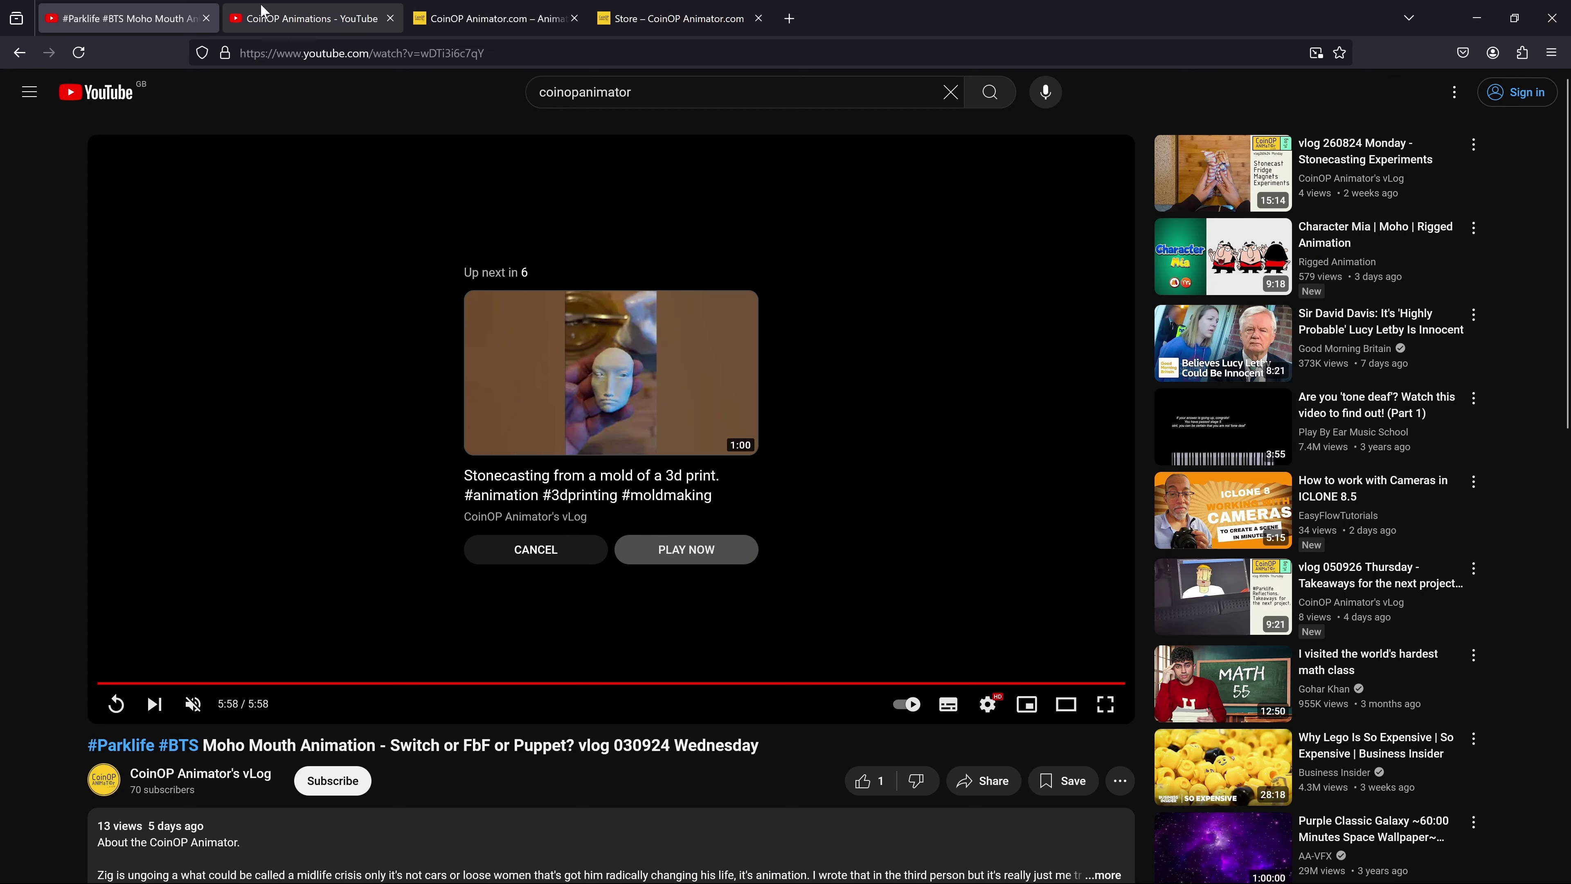
pyautogui.click(287, 25)
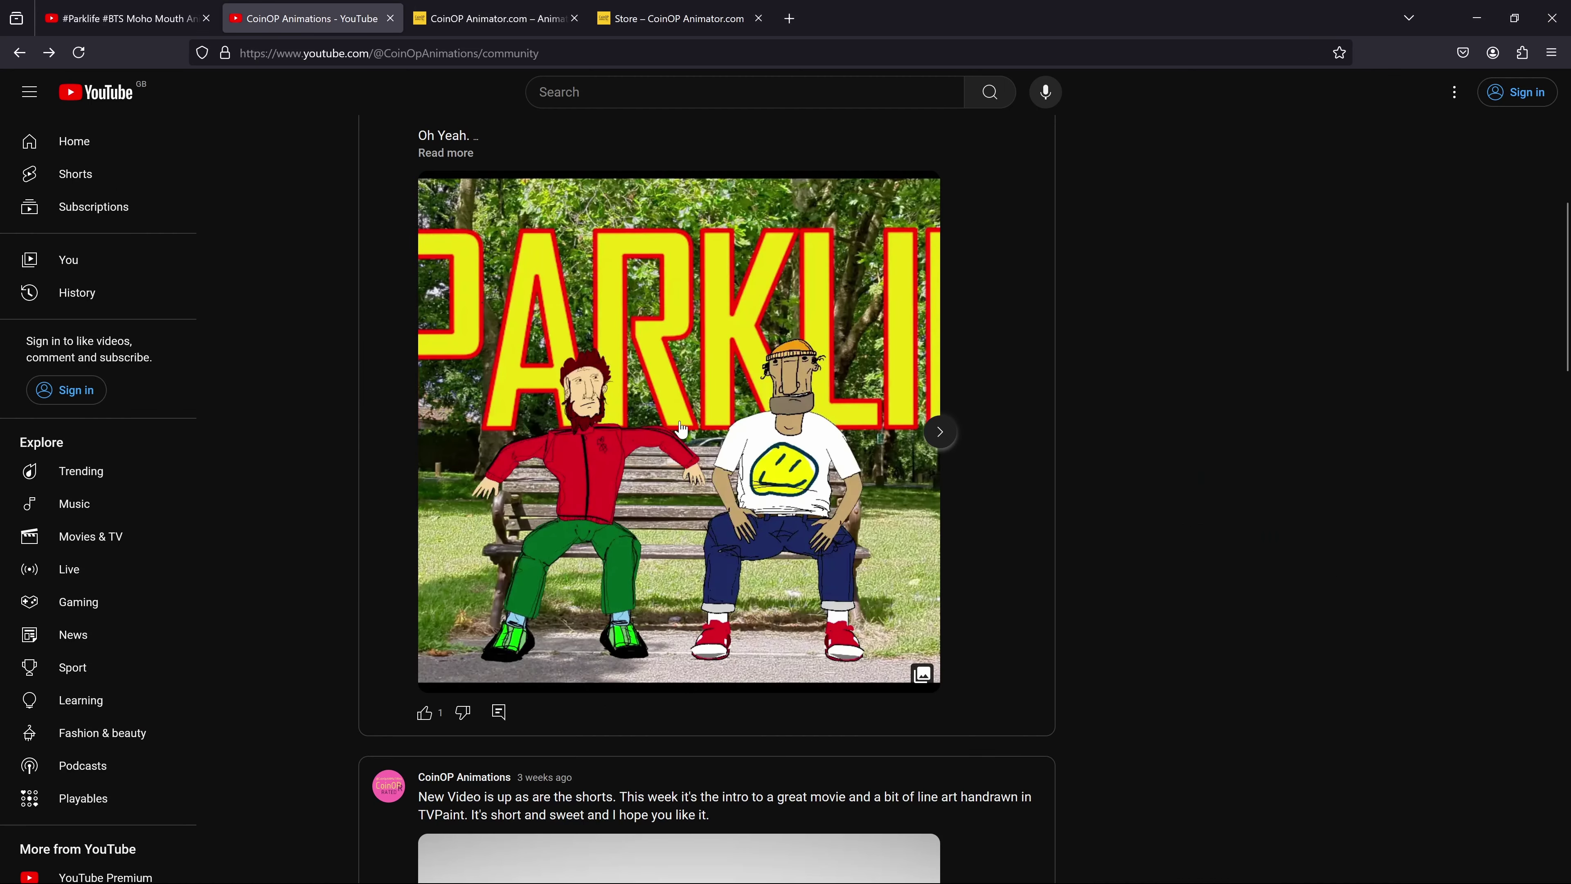
pyautogui.scroll(8, 711, 446)
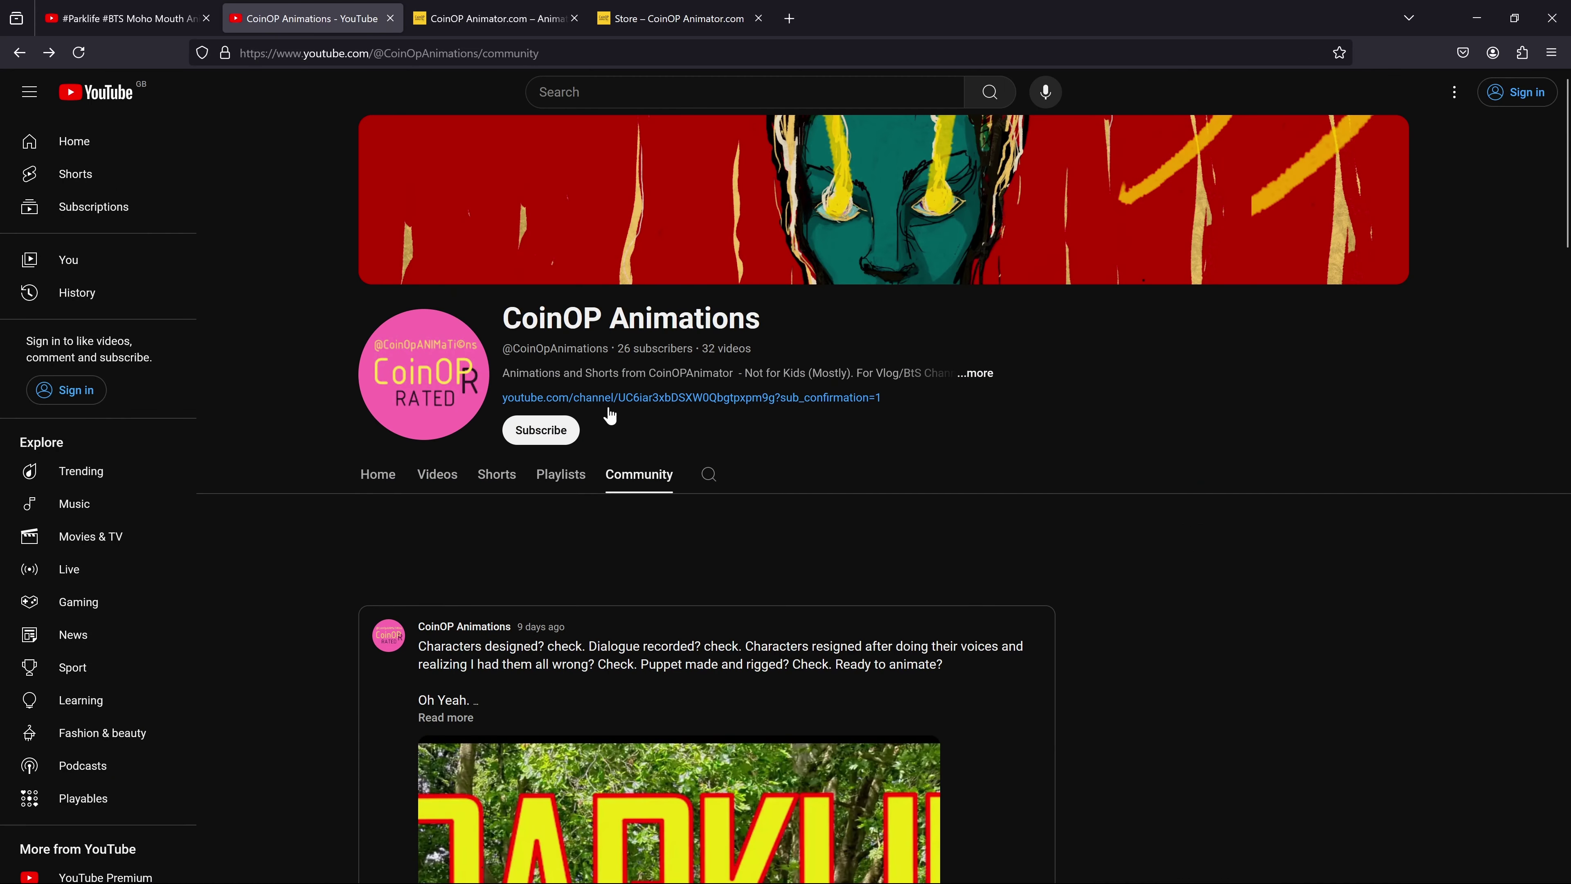
# - Return from the Parklife video to the CoinOP Animator's vLog channel page and look it over
pyautogui.click(100, 19)
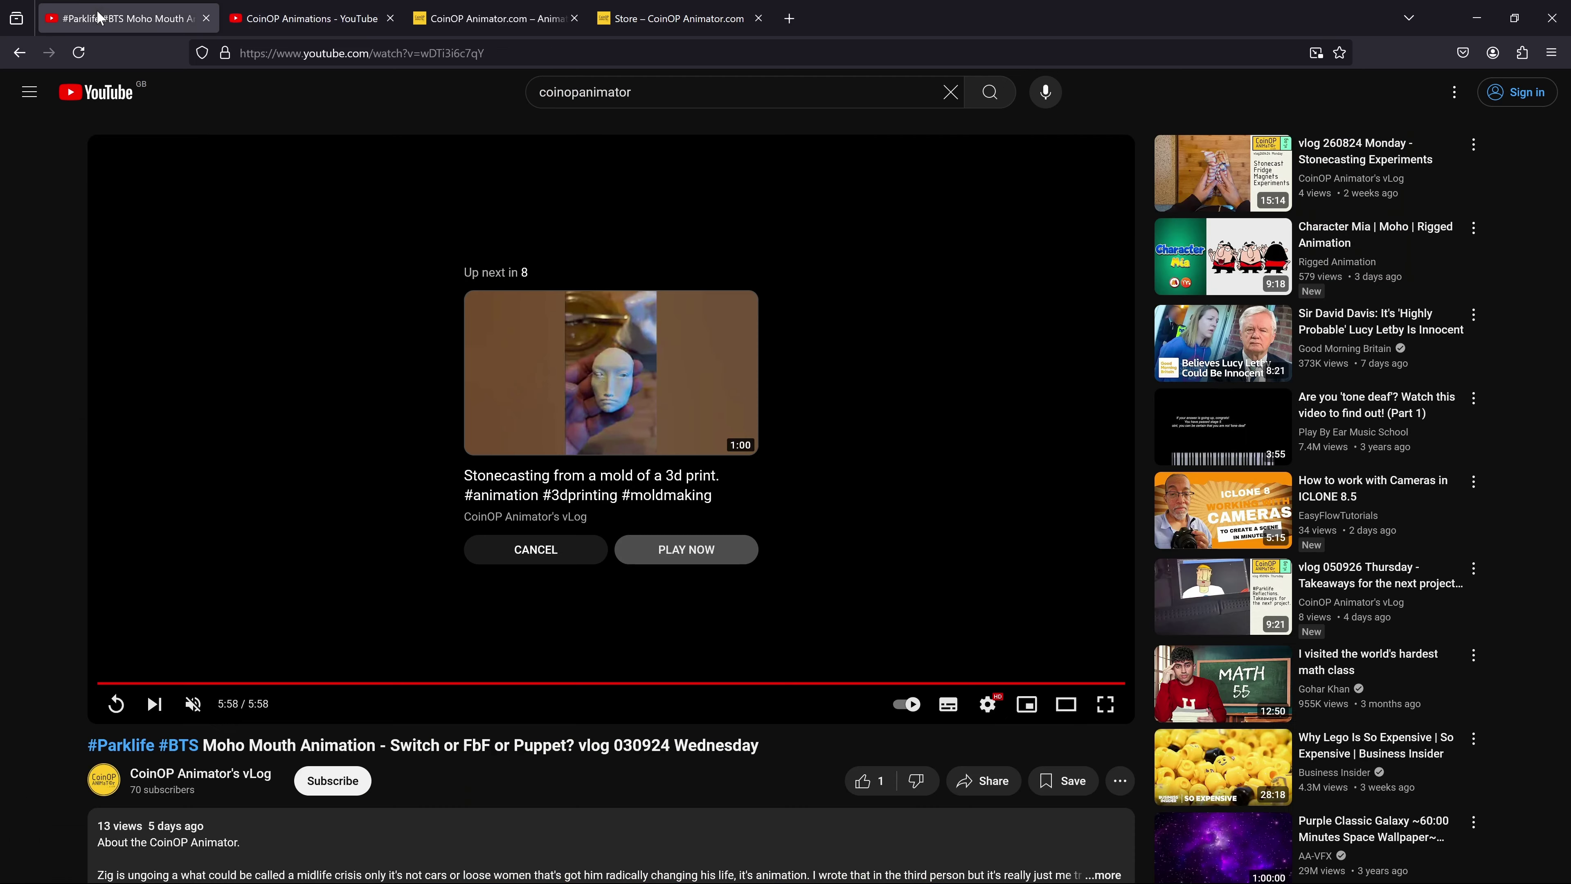
pyautogui.click(19, 53)
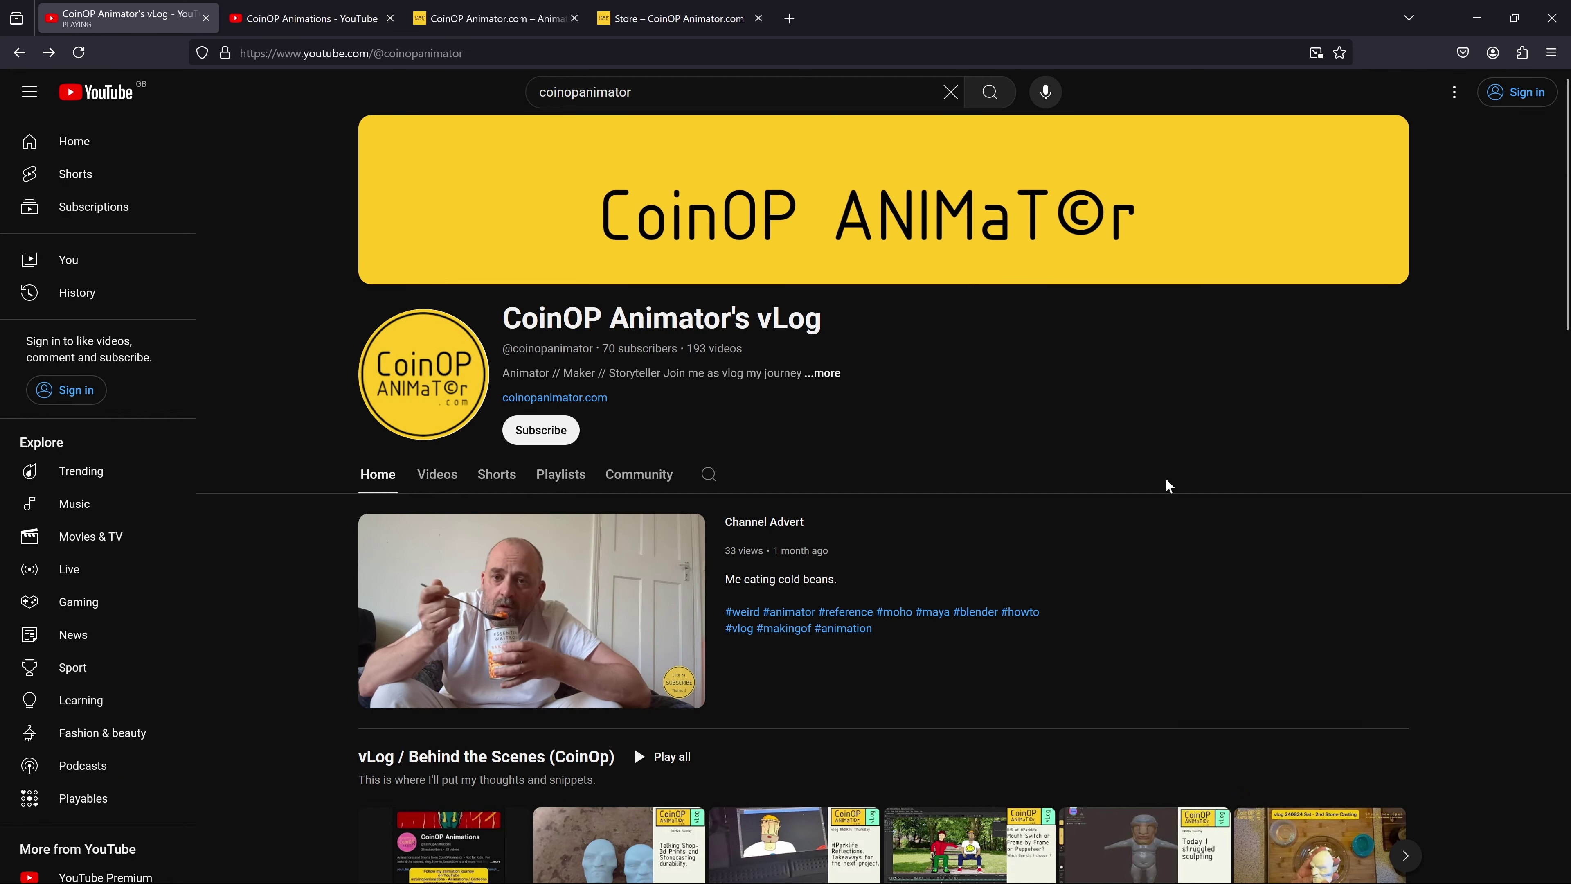
pyautogui.scroll(-5, 1163, 483)
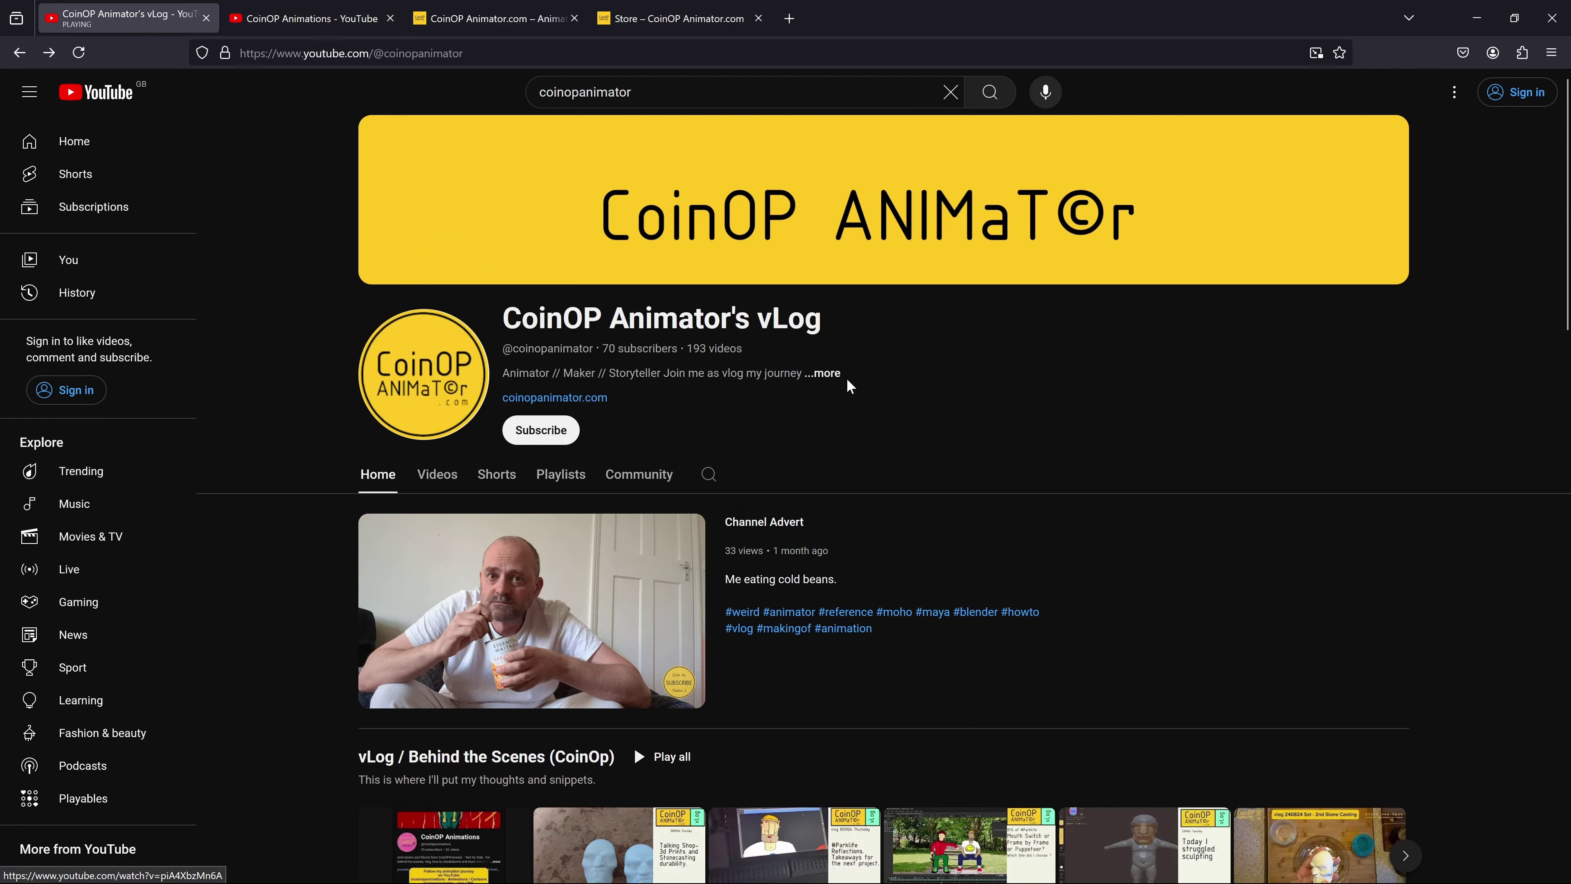
pyautogui.scroll(5, 743, 310)
# - Open the home page of the CoinOP Animations channel and look through its animation and making-of playlists
pyautogui.click(321, 18)
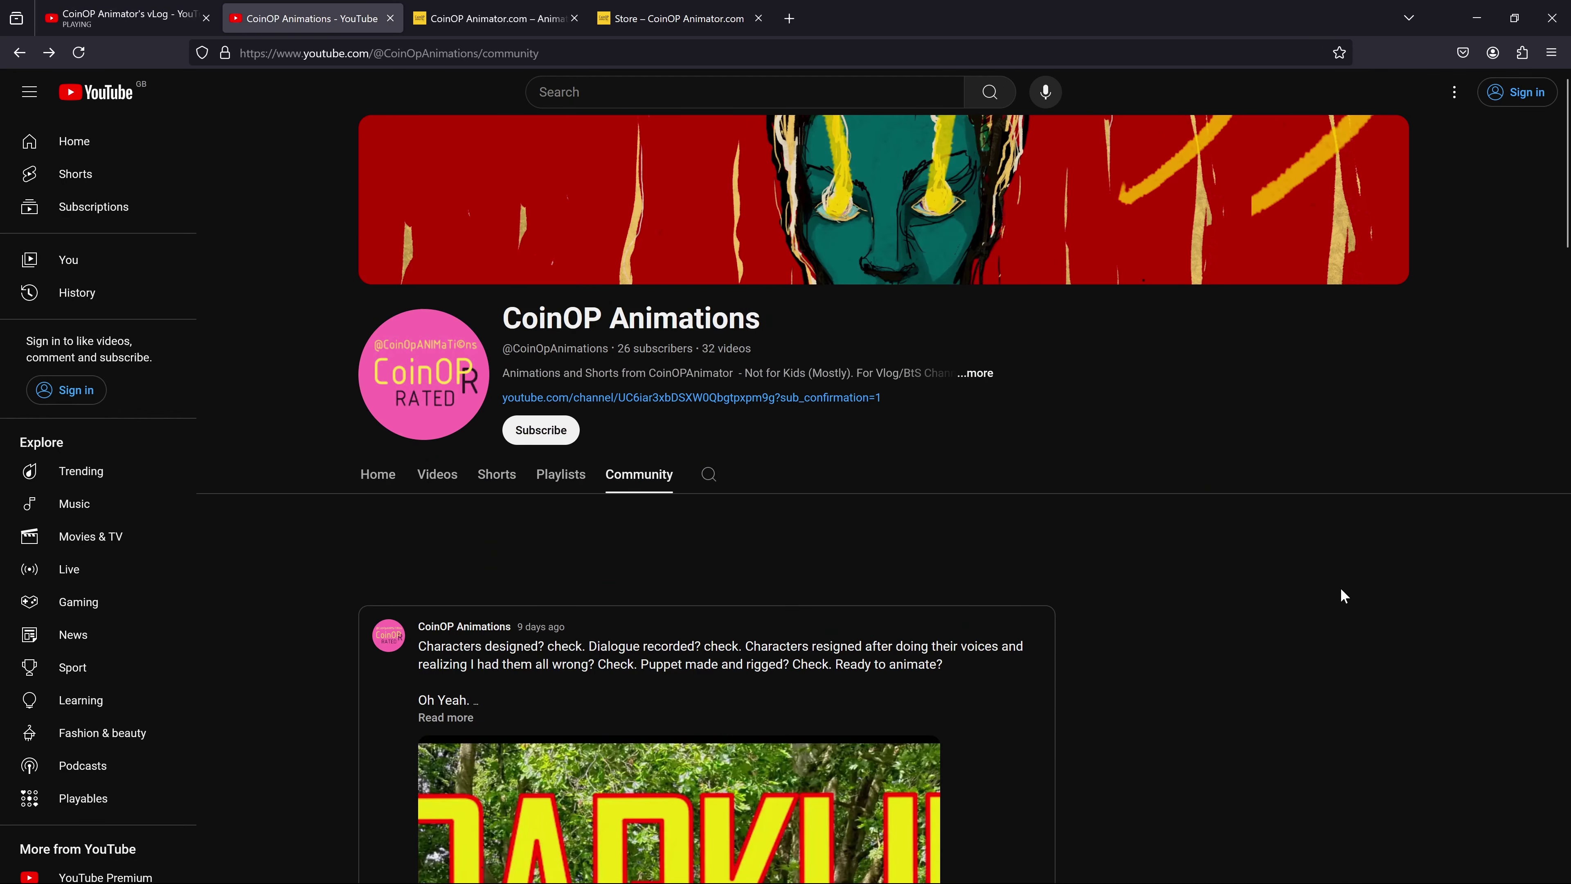
pyautogui.scroll(-3, 1256, 597)
pyautogui.scroll(3, 282, 409)
pyautogui.click(381, 474)
pyautogui.scroll(-1, 1361, 538)
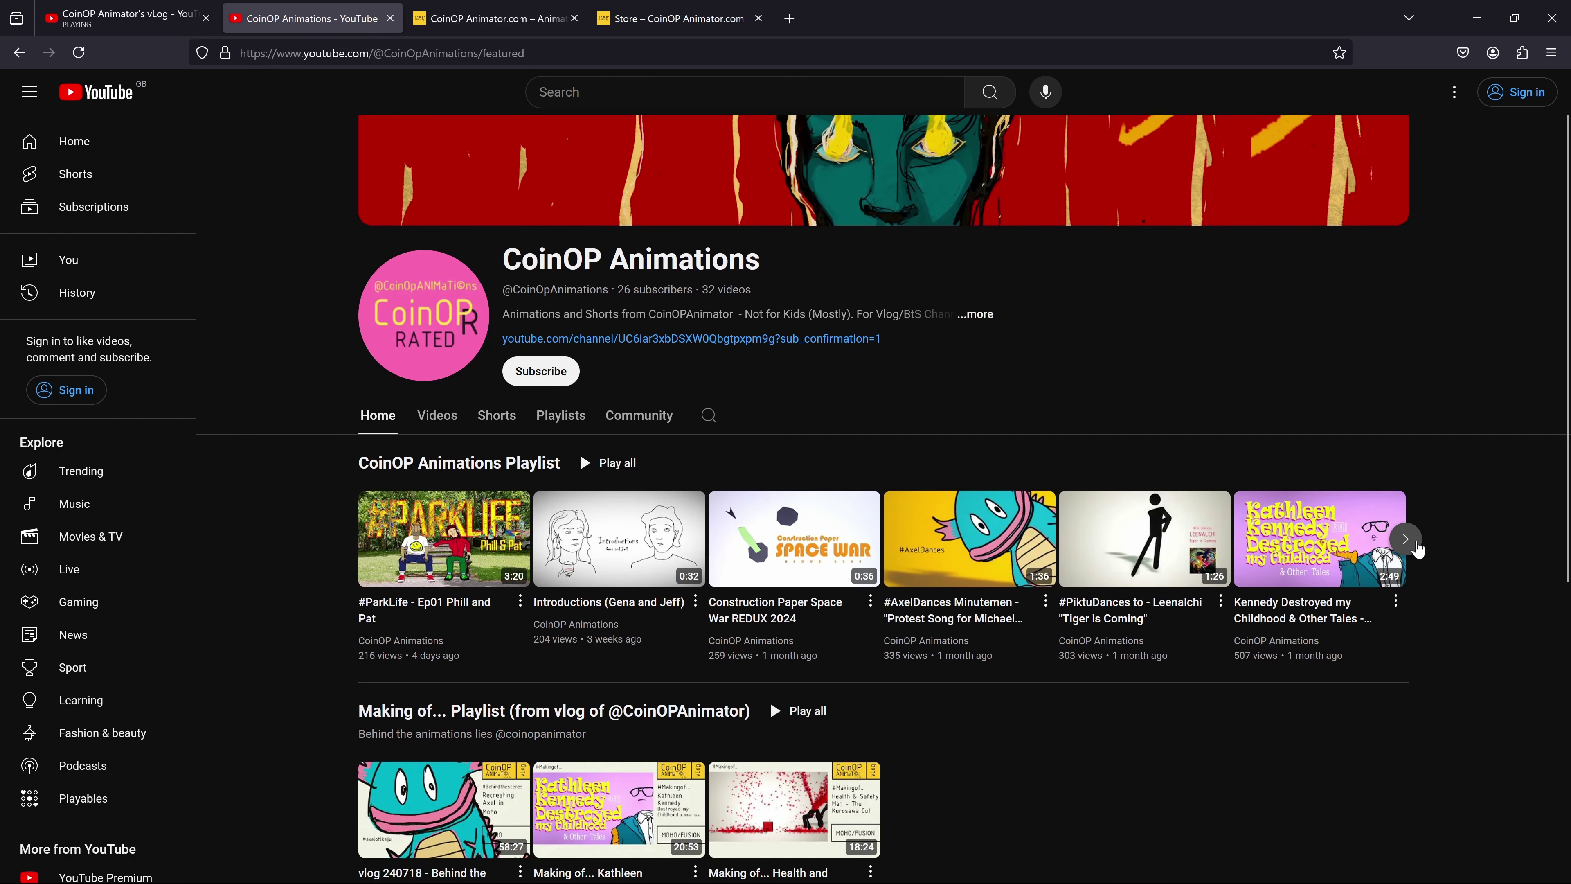
pyautogui.scroll(-4, 1418, 549)
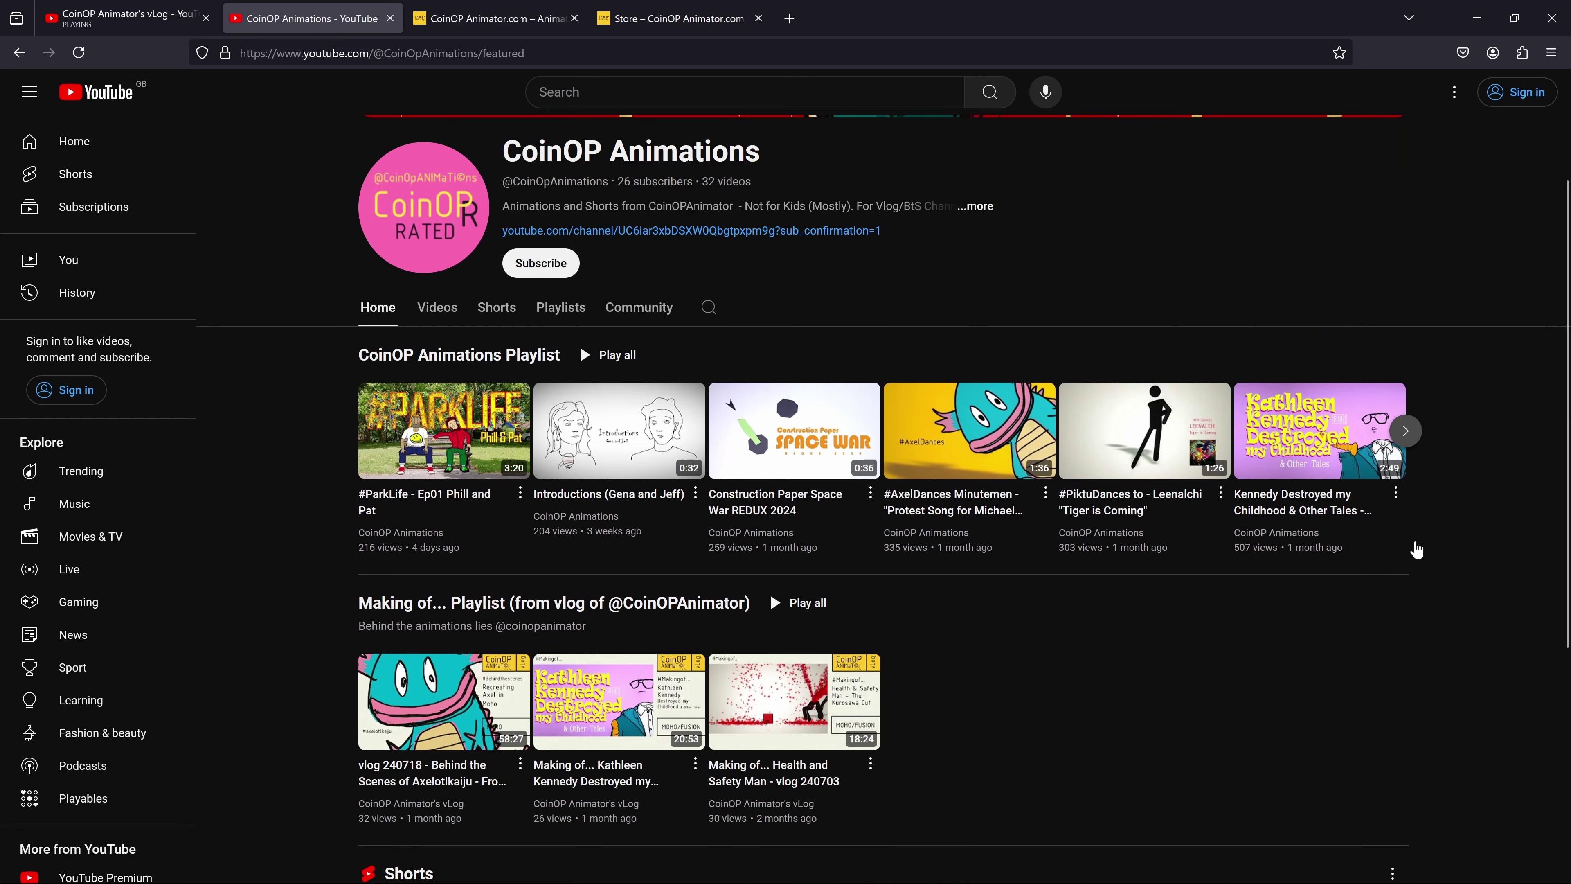
pyautogui.scroll(5, 1418, 549)
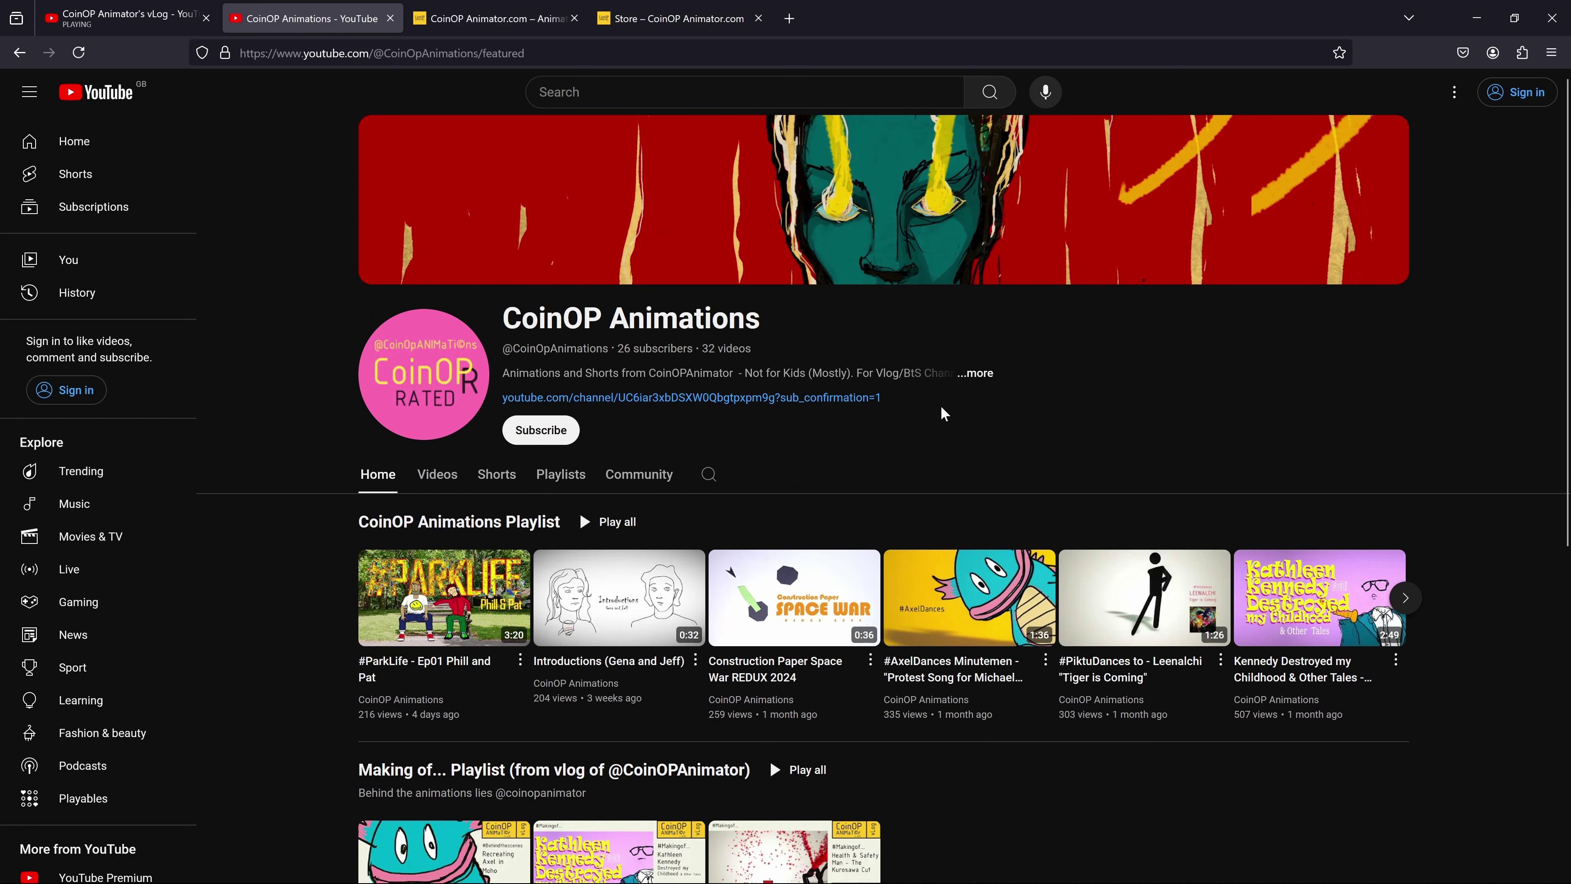
# - Show the coinopanimator.com website and look through its latest videos and blog posts
pyautogui.click(529, 22)
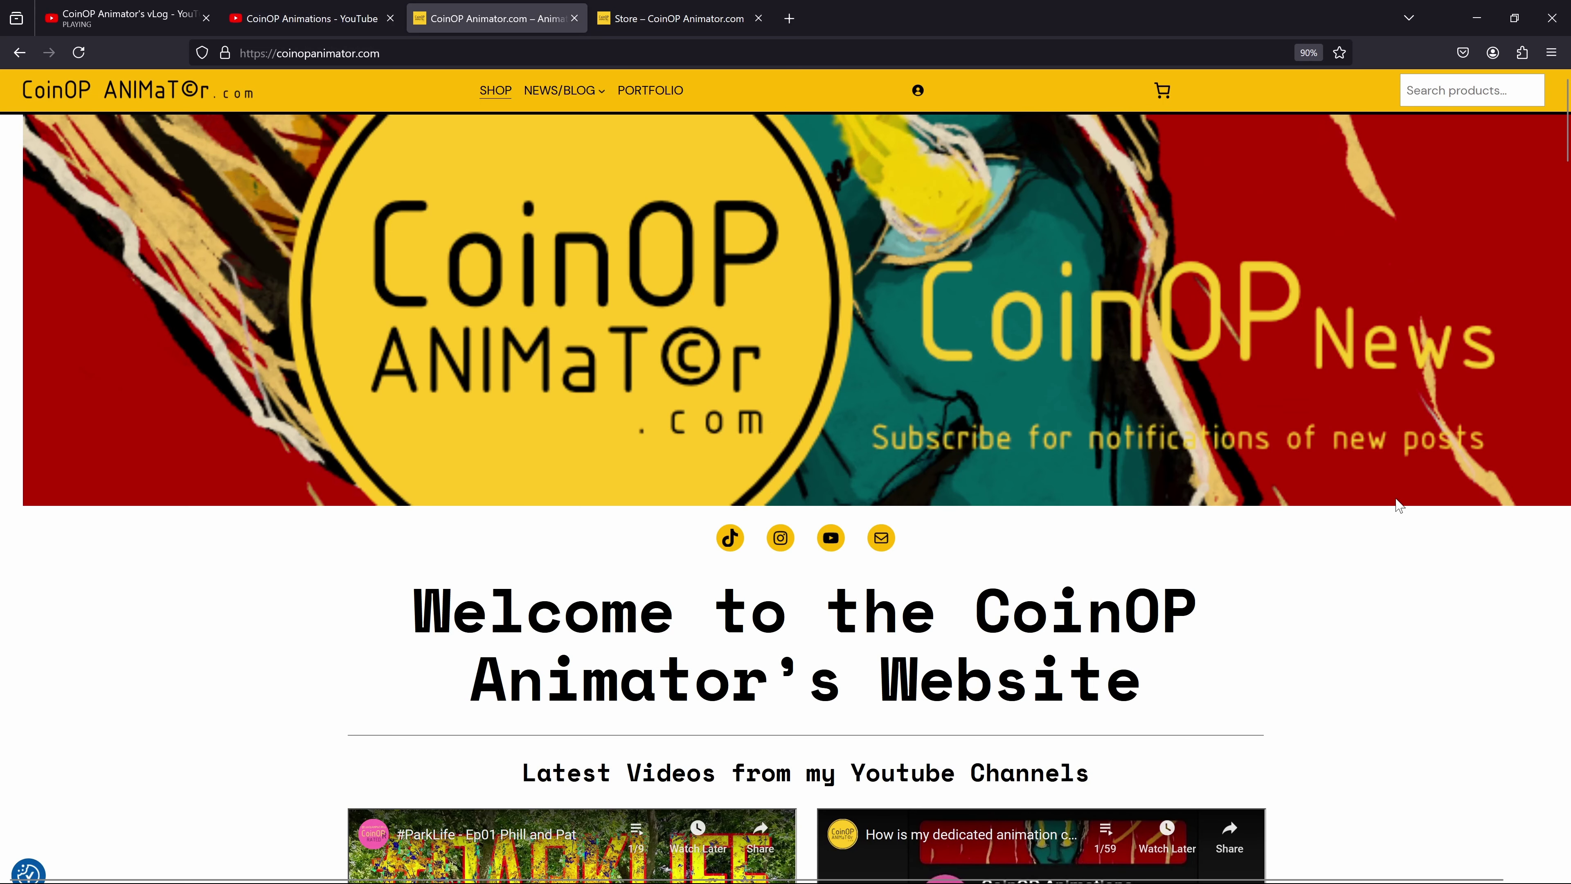
pyautogui.scroll(-3, 1399, 505)
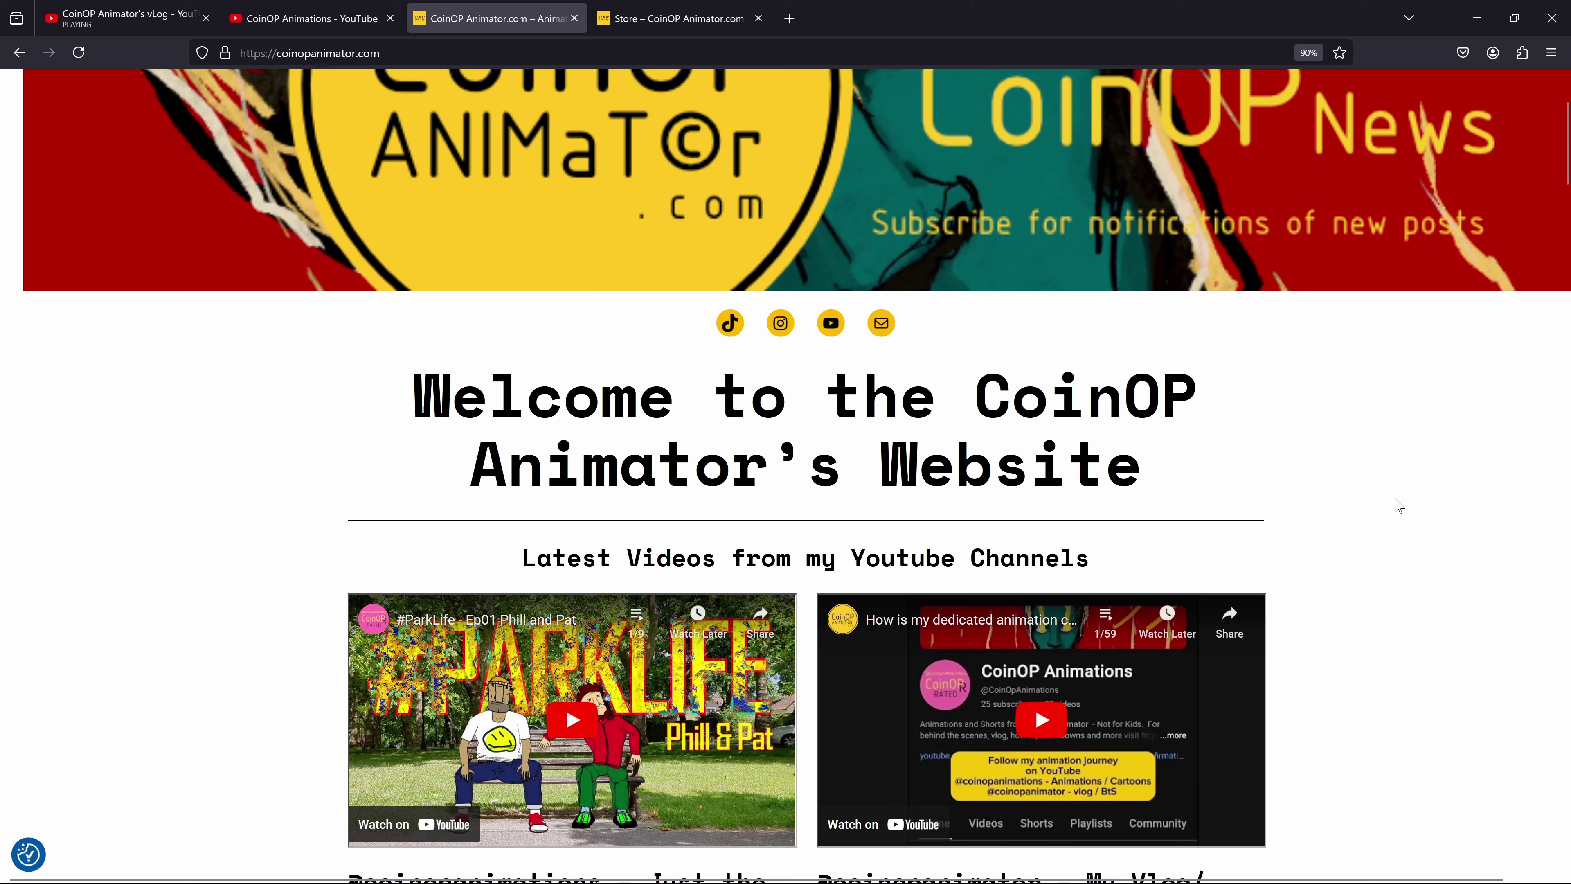
pyautogui.scroll(-4, 1399, 505)
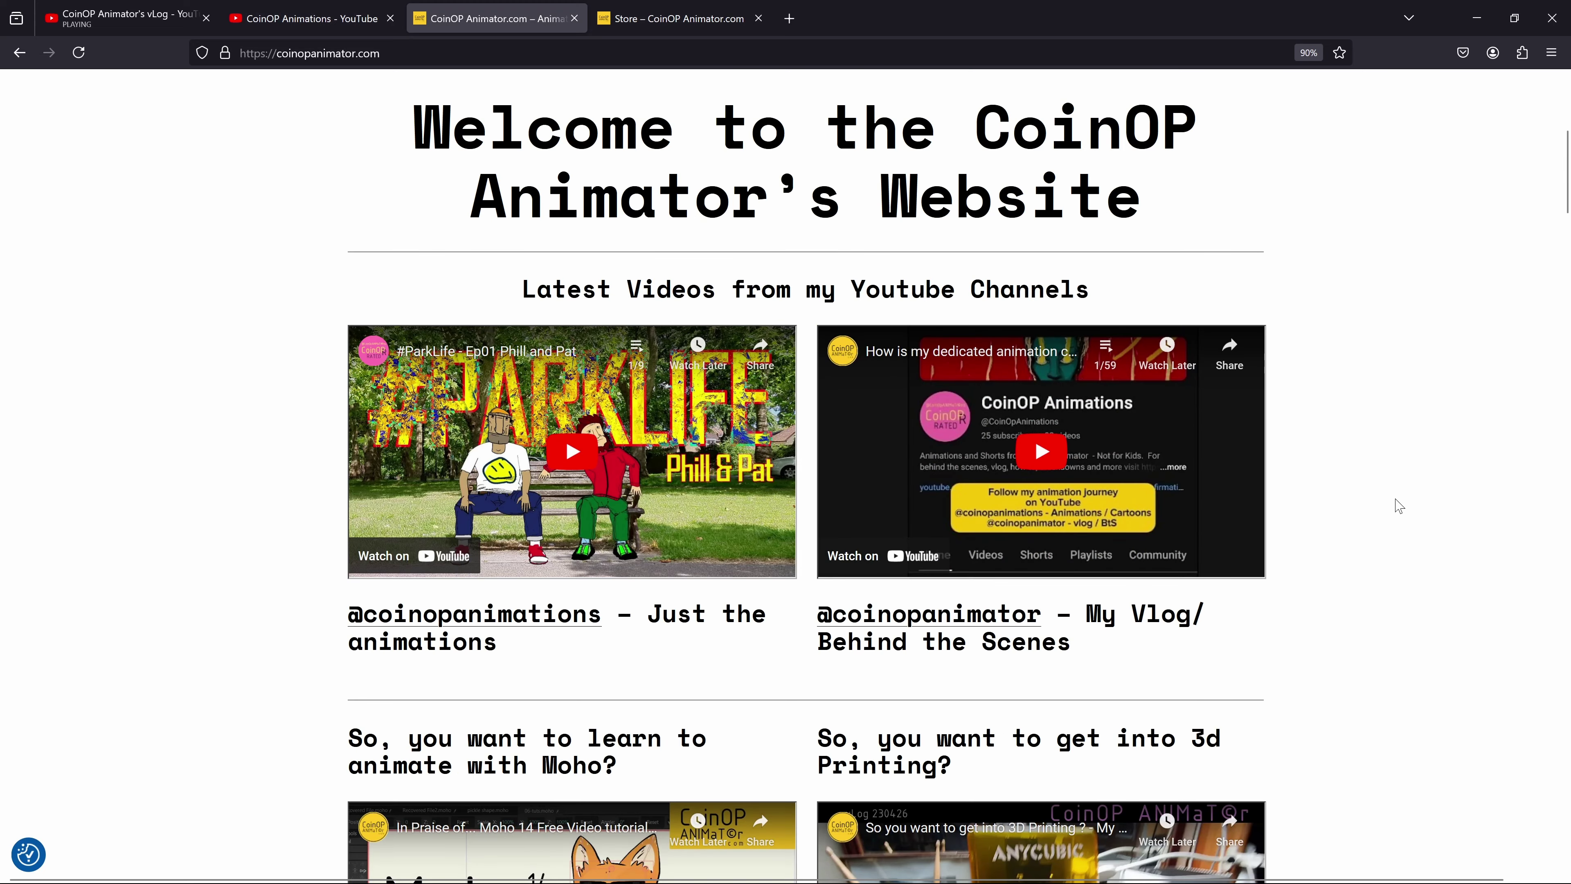
pyautogui.scroll(-9, 1399, 505)
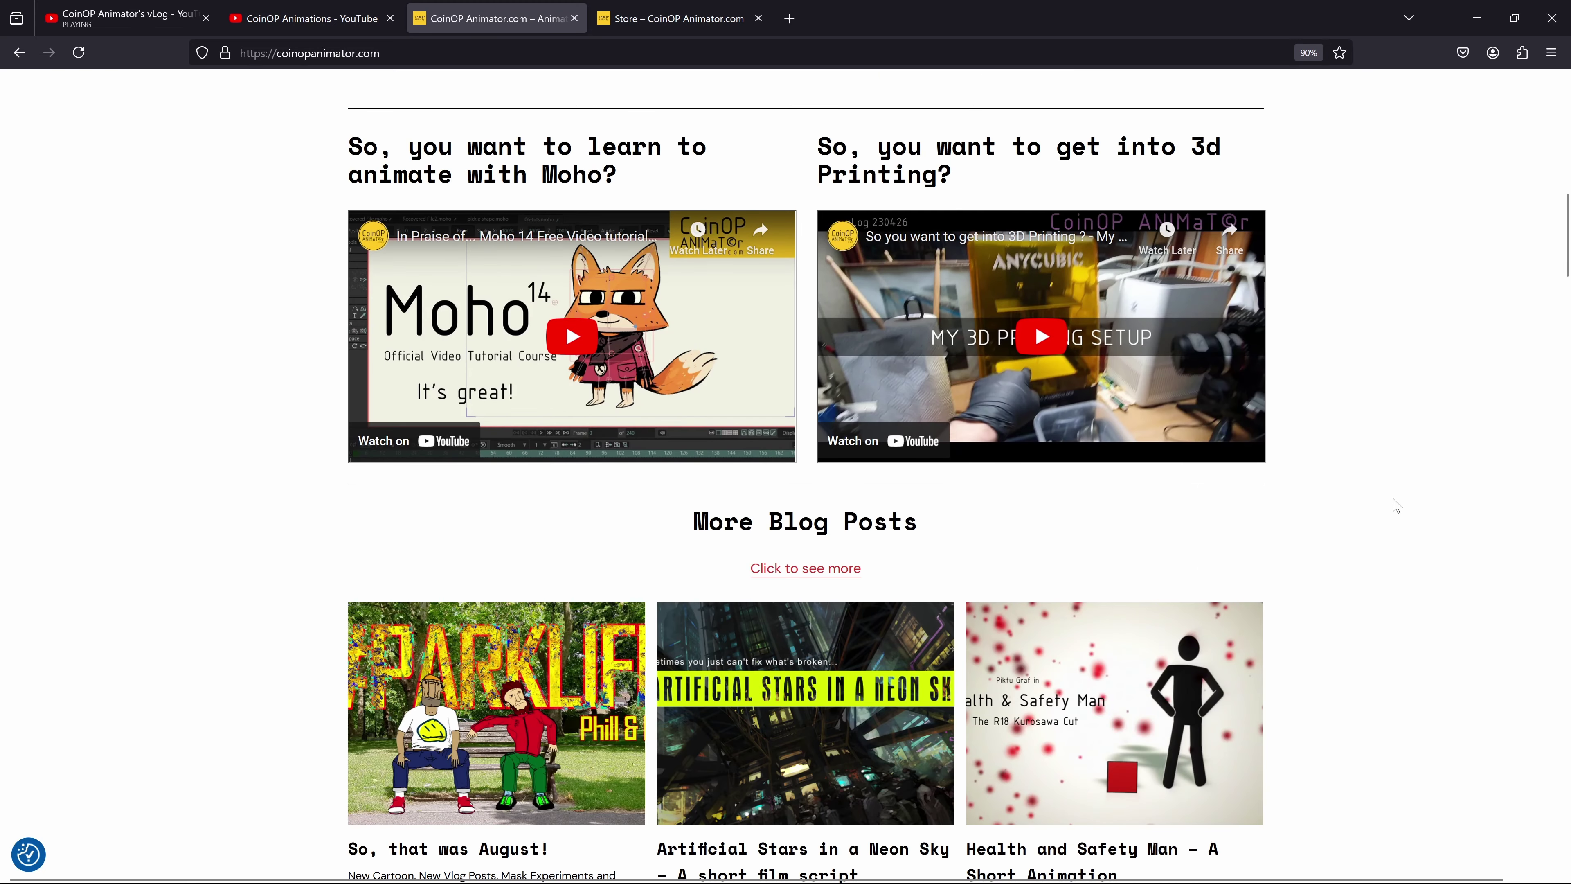
pyautogui.scroll(-3, 1397, 505)
pyautogui.scroll(-3, 1299, 594)
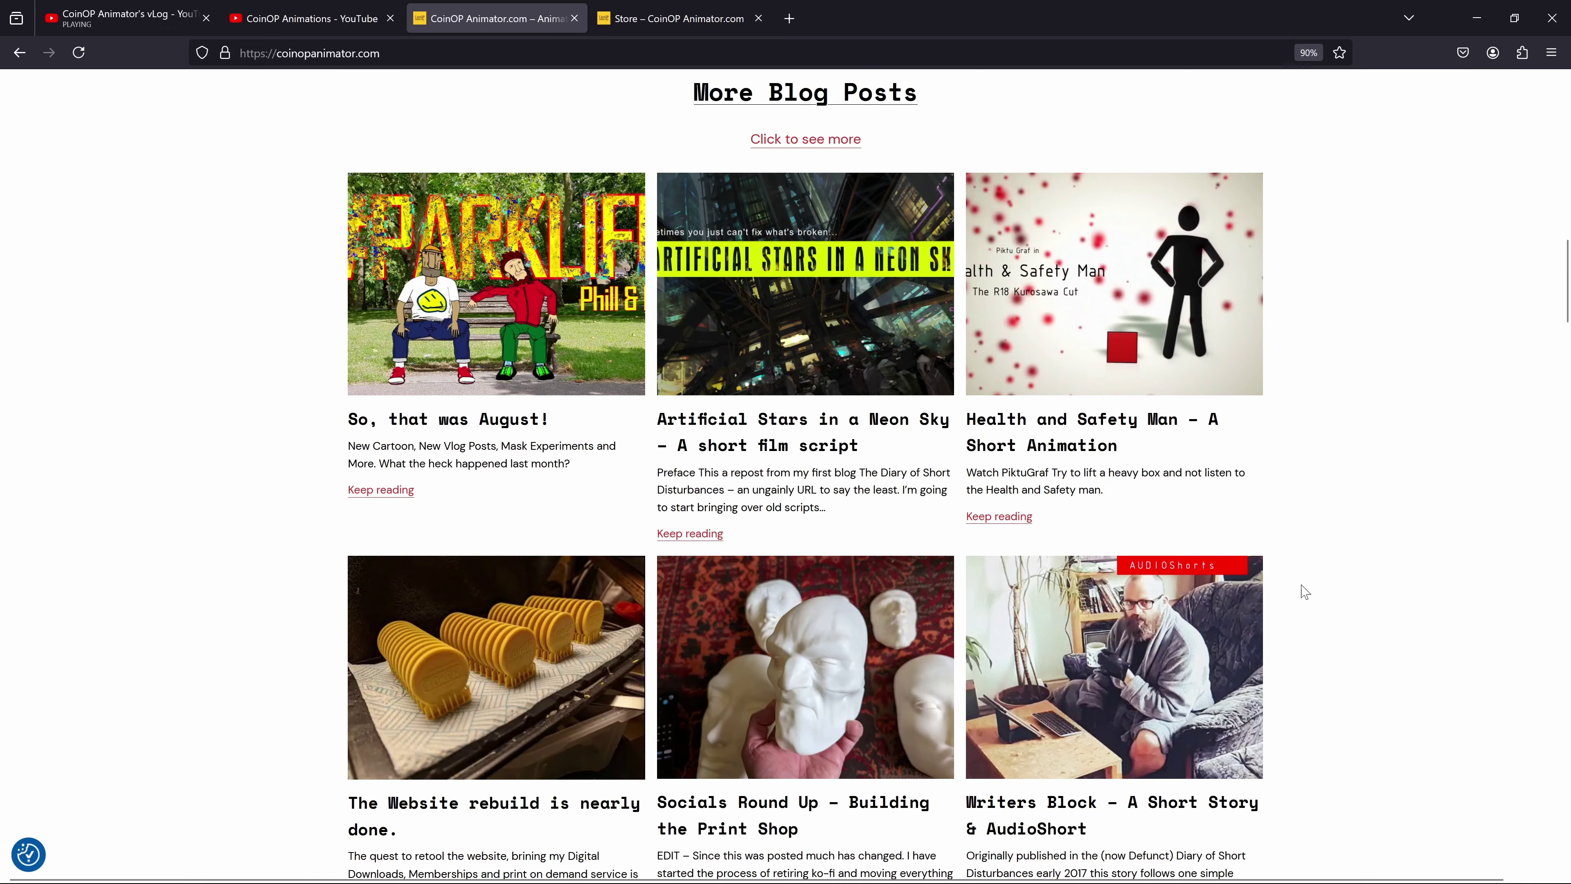
# - Browse the website's shop section, covering the physical products and the digital downloads
pyautogui.scroll(-10, 1305, 592)
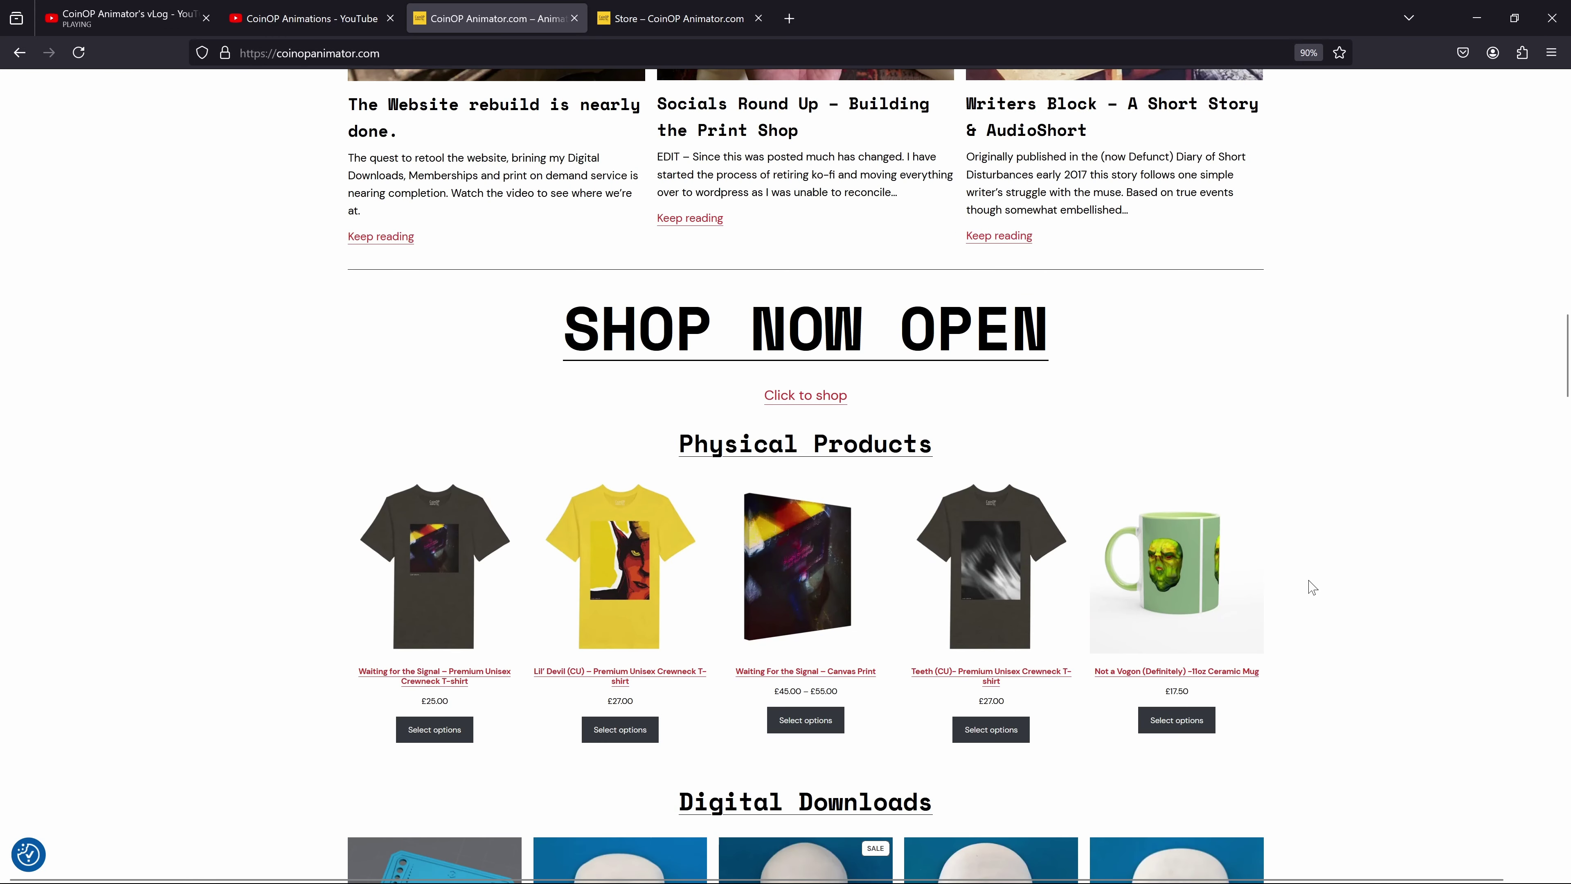
pyautogui.scroll(-3, 1311, 588)
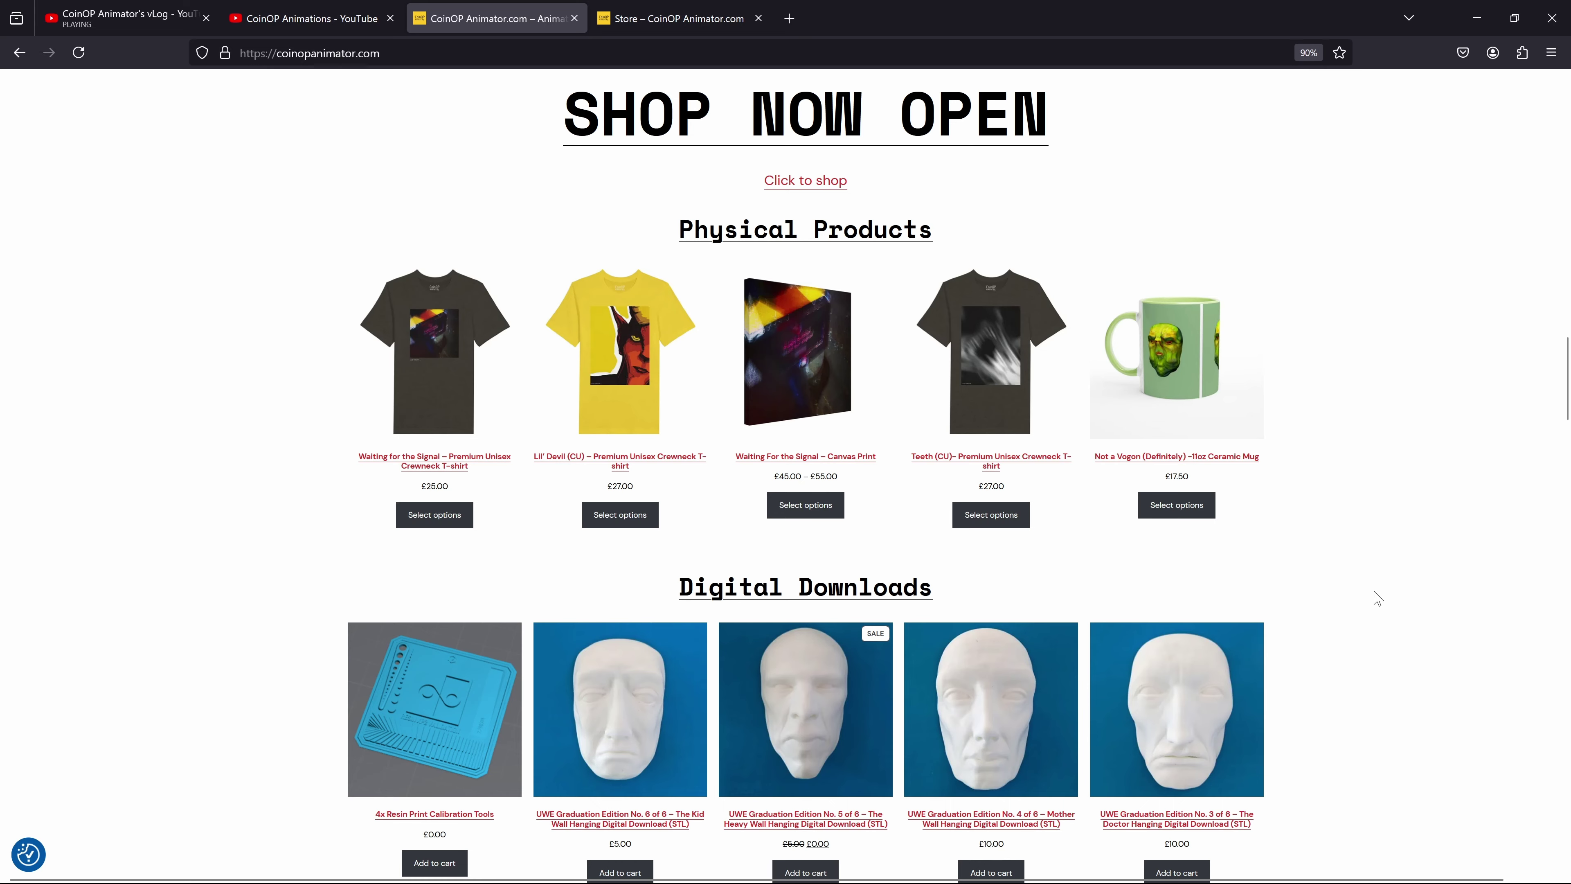
pyautogui.scroll(-8, 1379, 595)
pyautogui.scroll(4, 1385, 591)
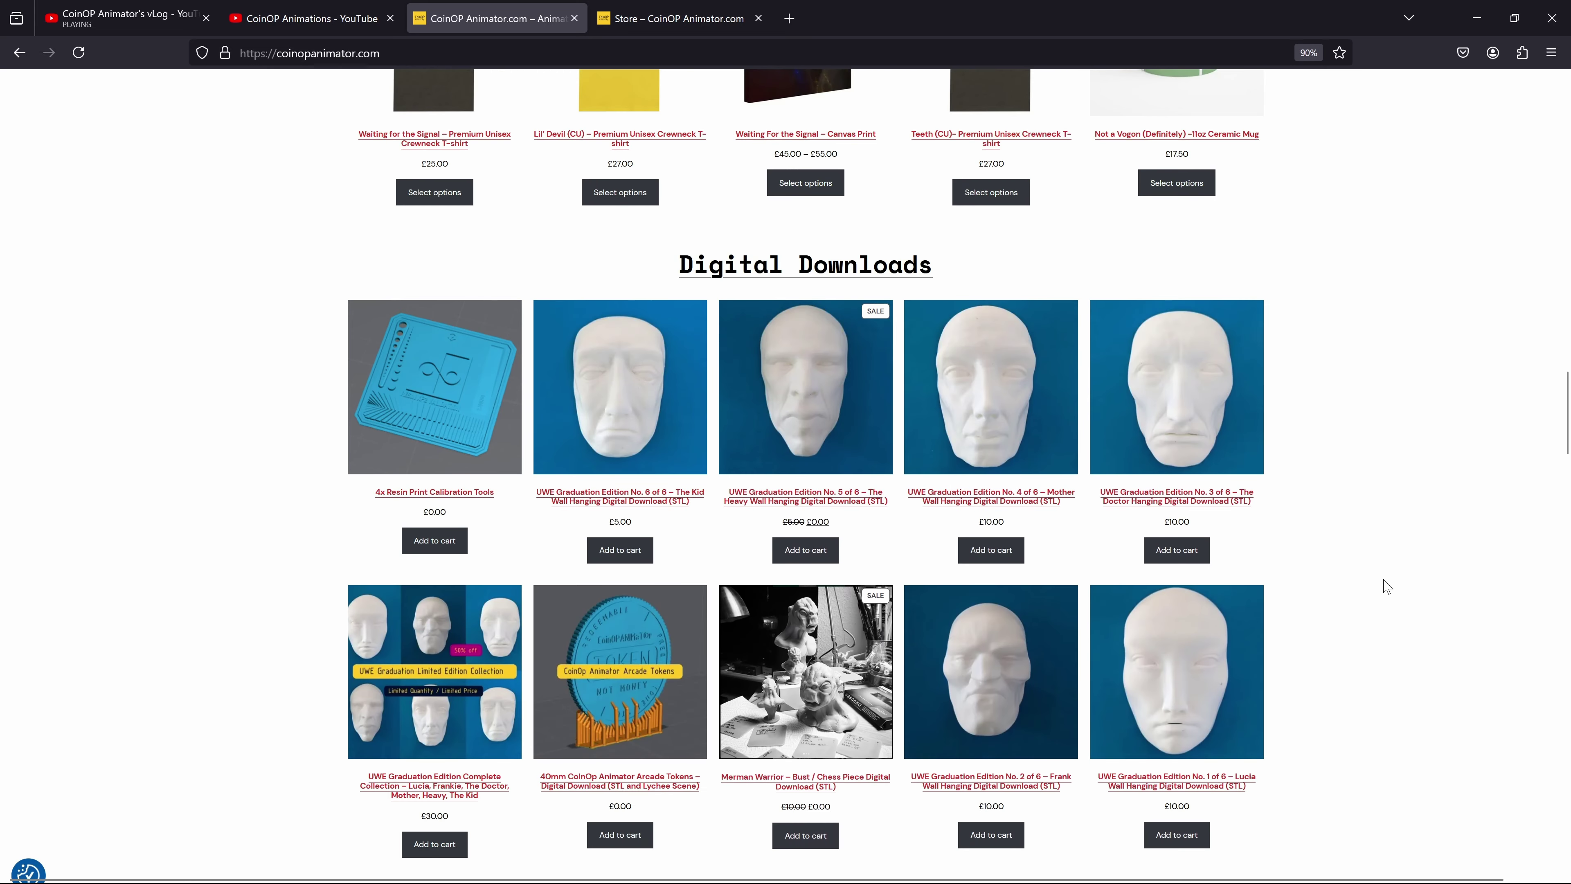
# - Look through the website's video essays, shorts and sketchbook and sculpt gallery down to the page footer
pyautogui.scroll(-8, 1445, 509)
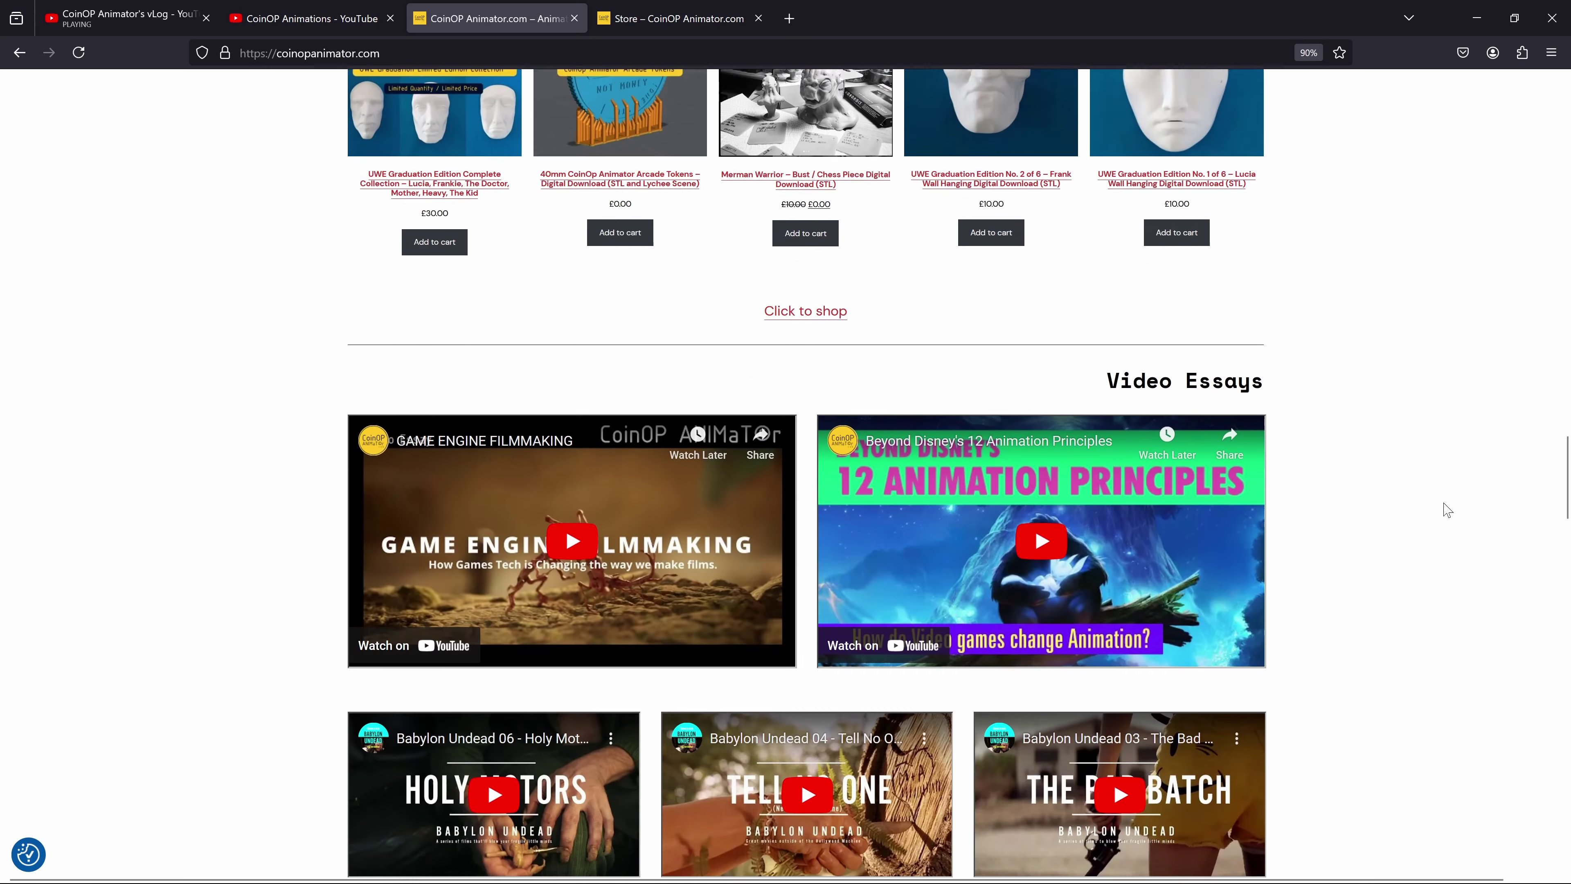
pyautogui.scroll(-10, 1444, 508)
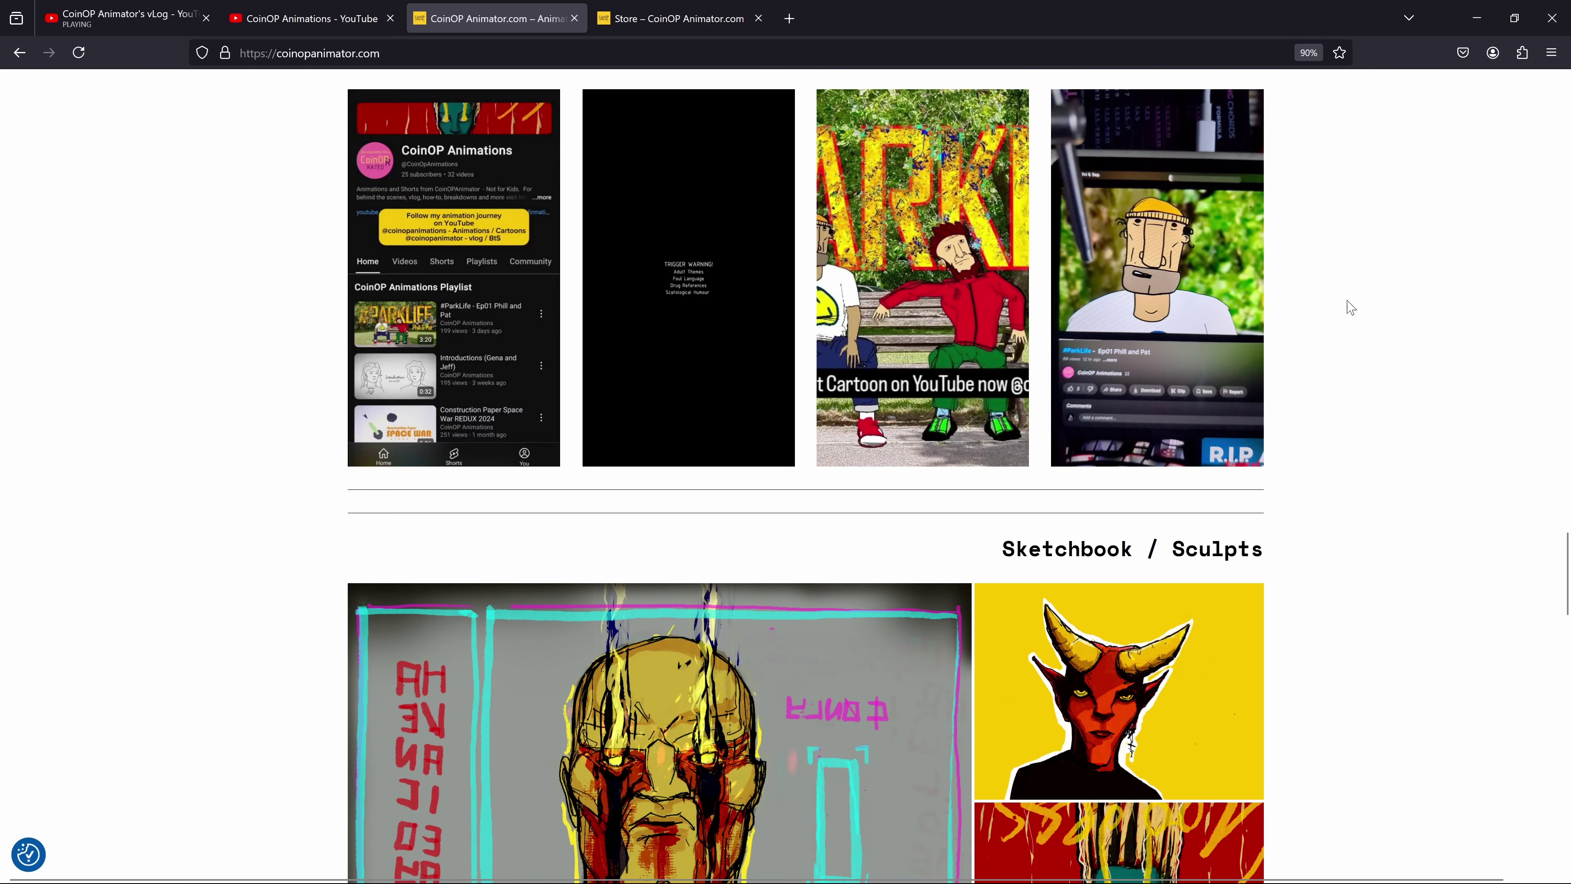
pyautogui.scroll(-12, 1392, 467)
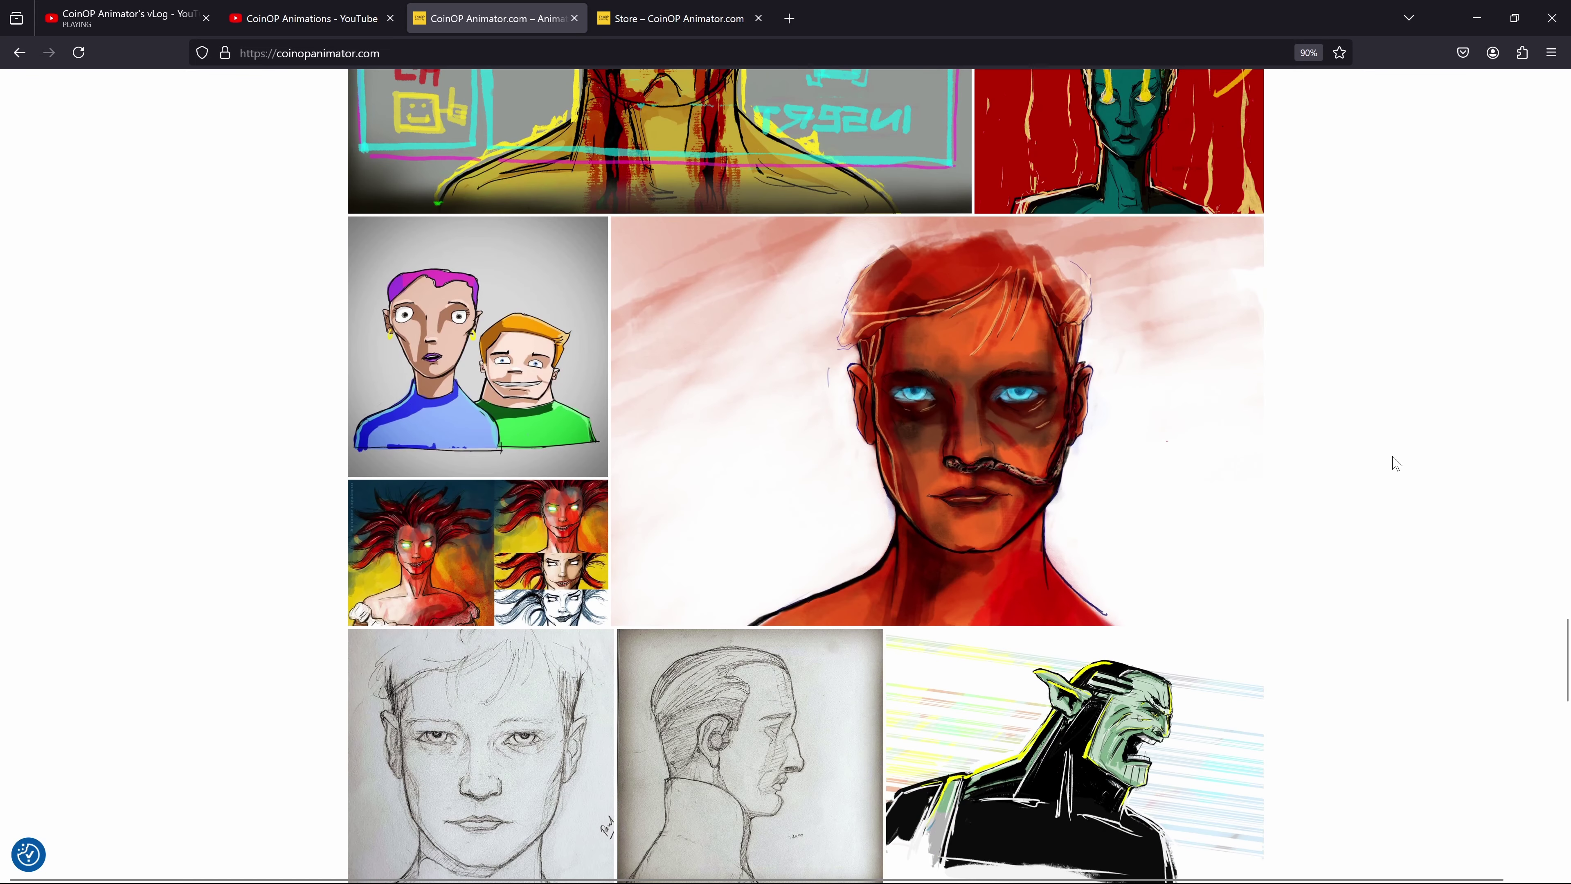
pyautogui.scroll(-12, 1396, 463)
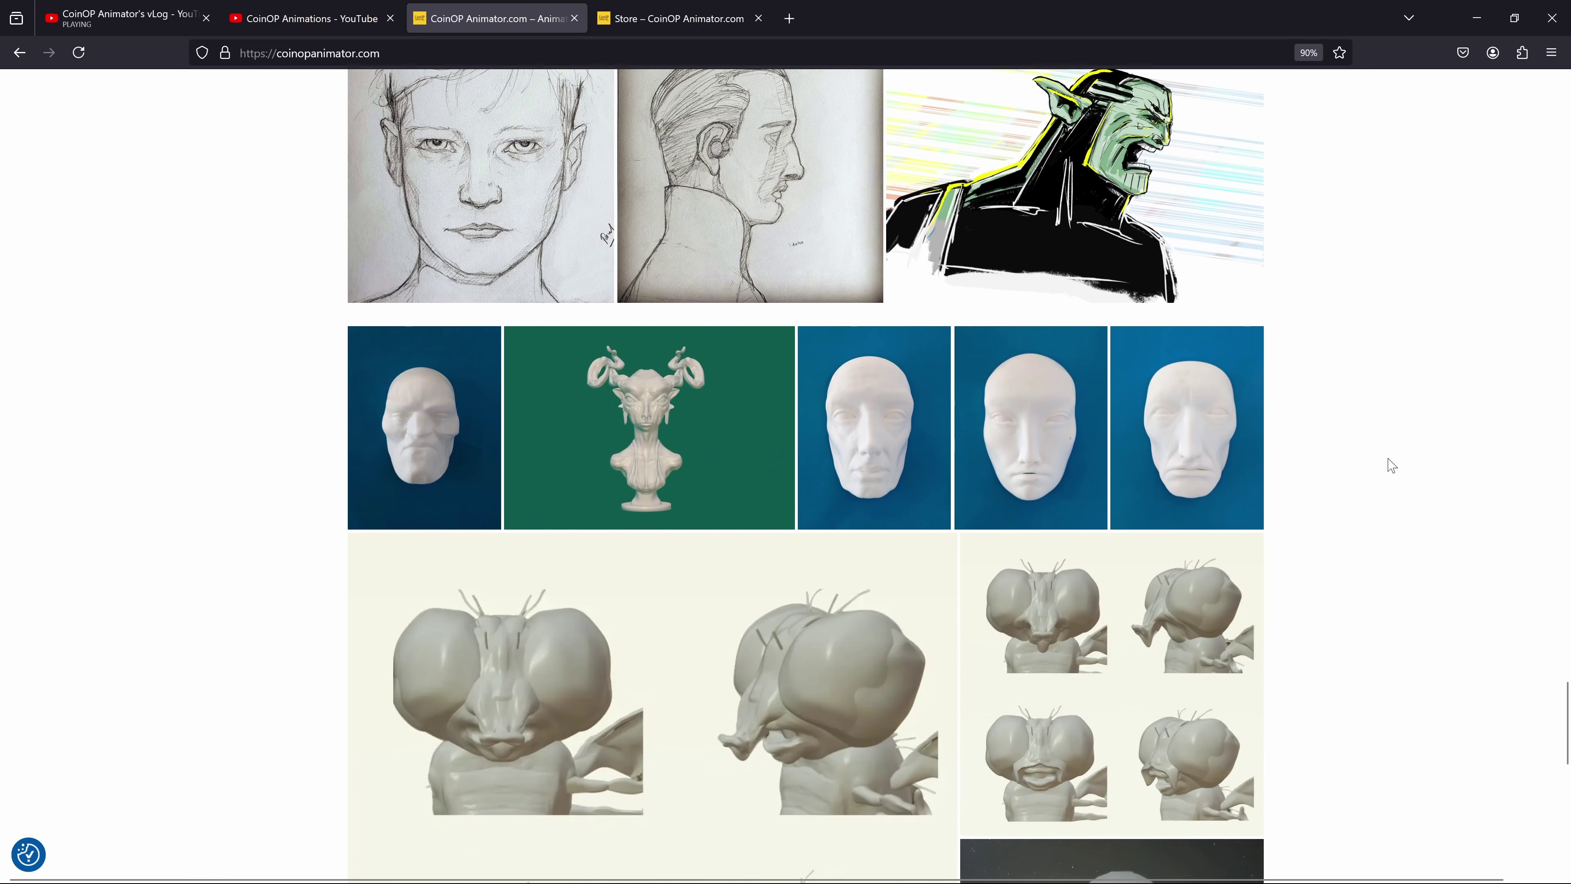
pyautogui.scroll(-10, 1392, 465)
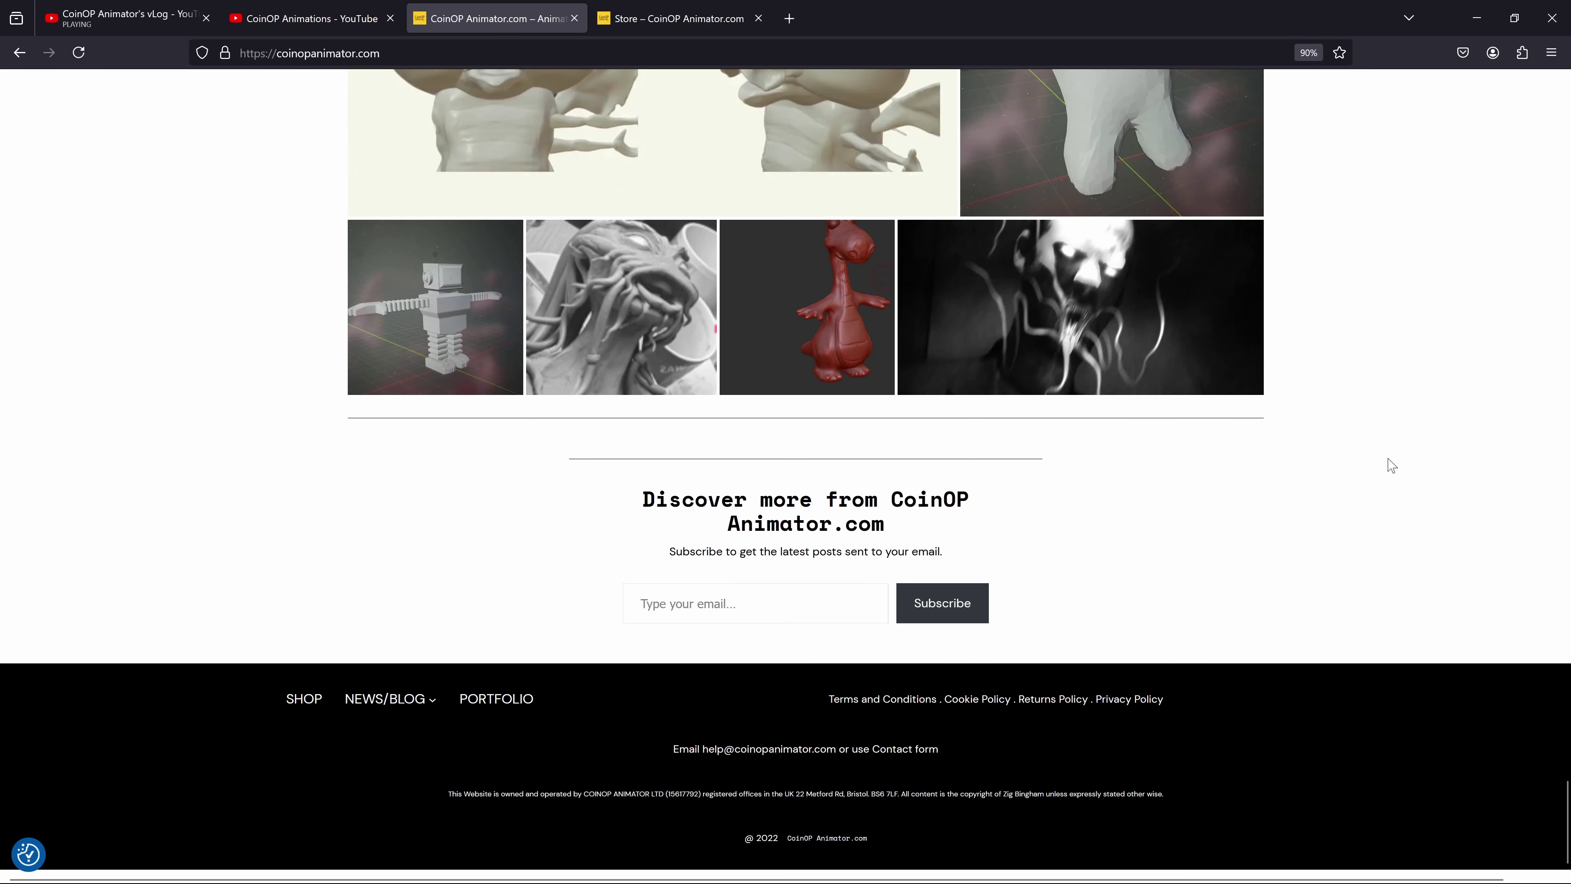